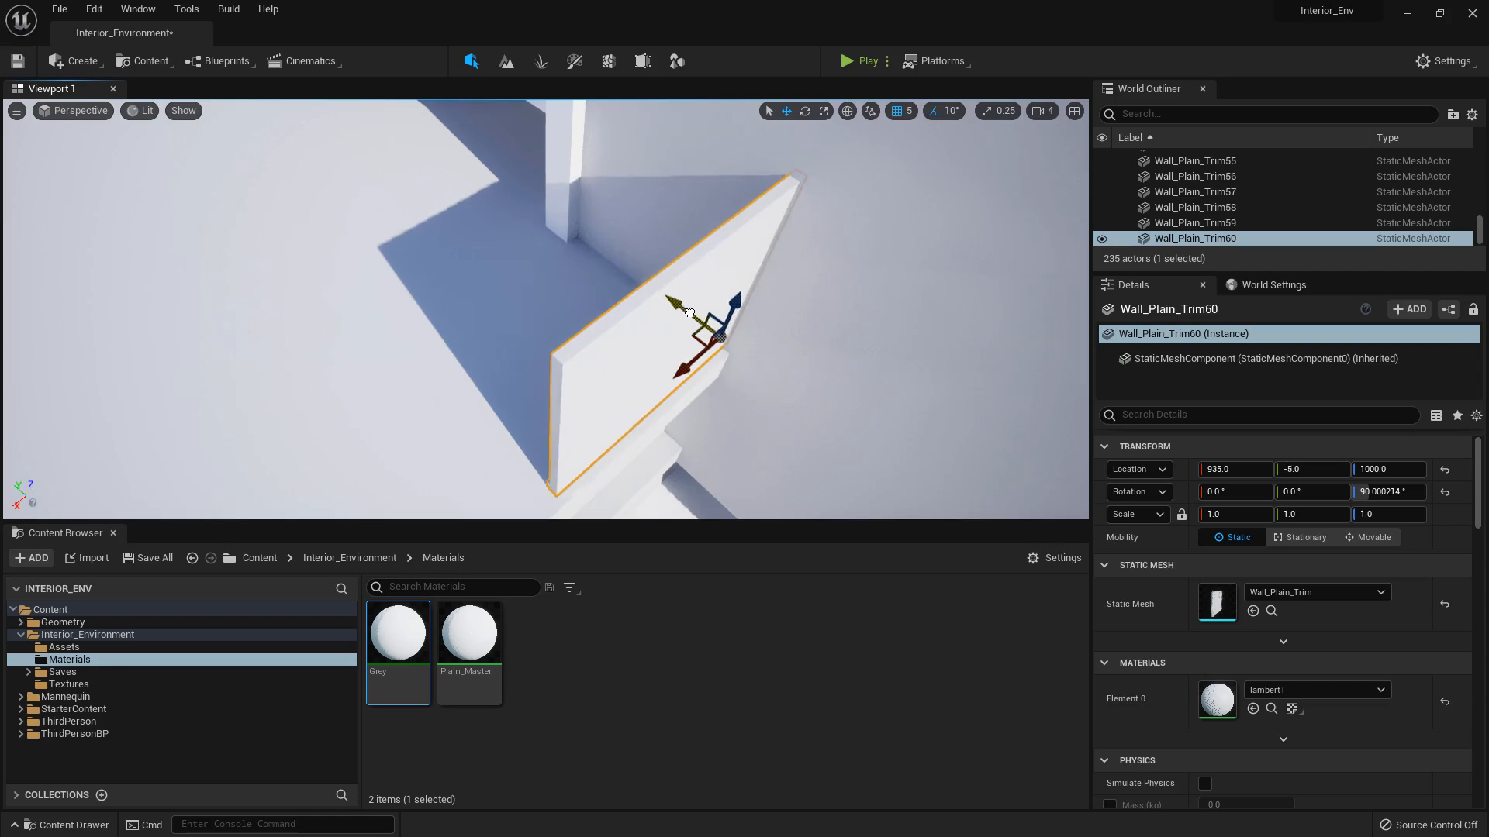
Move the selected plain wall trim panel to X 950, Y -20, keeping it at Z 1000
right_drag(696, 314, 466, 334)
right_drag(546, 310, 822, 307)
right_drag(625, 458, 791, 501)
right_drag(651, 273, 621, 299)
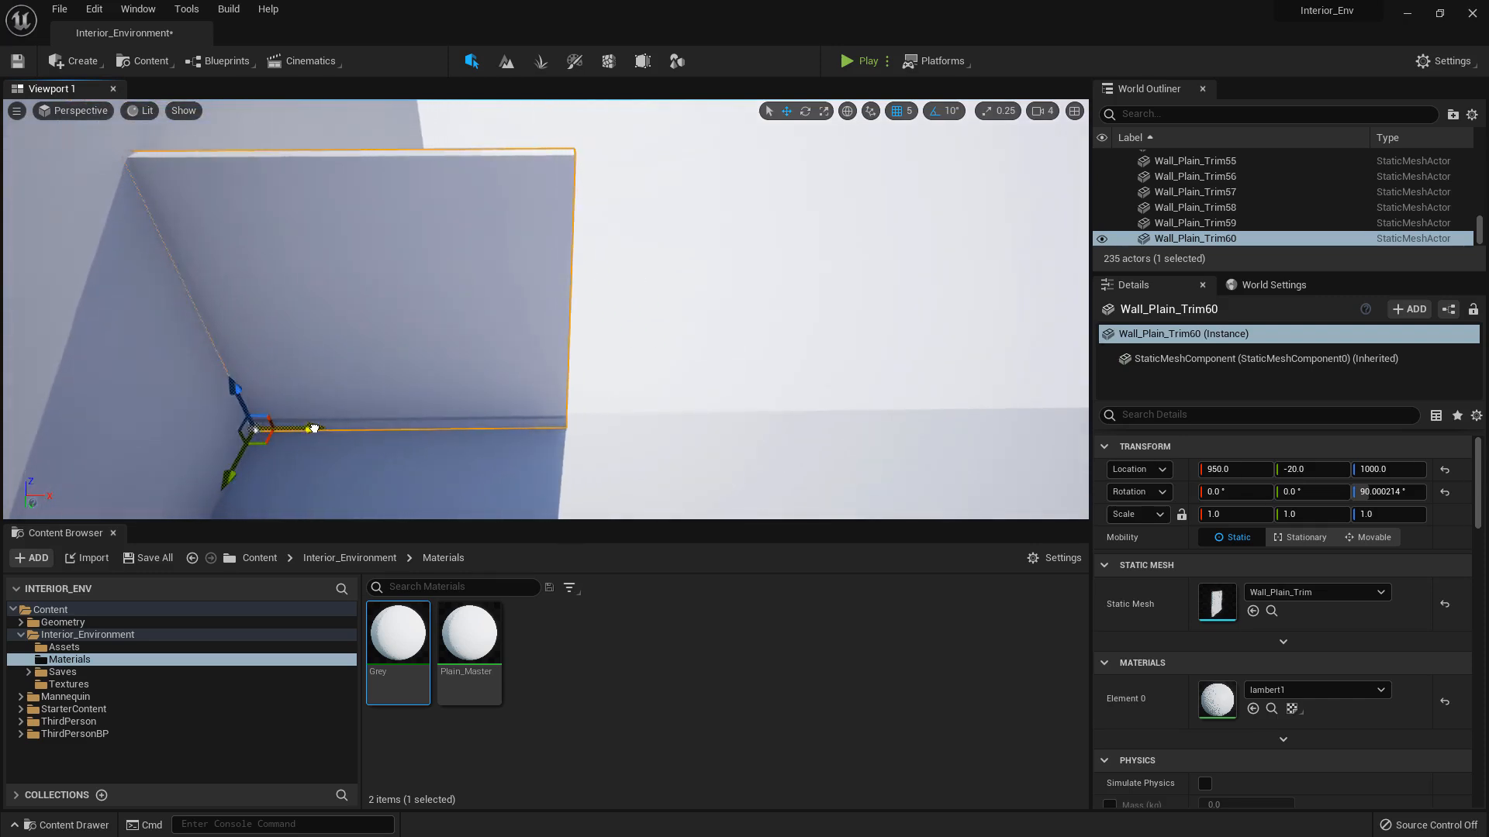
Duplicate the wall panel twice end to end along X, placing the last copy at X 1955
right_drag(311, 429, 254, 449)
alt+drag(254, 449, 566, 452)
right_drag(579, 435, 579, 436)
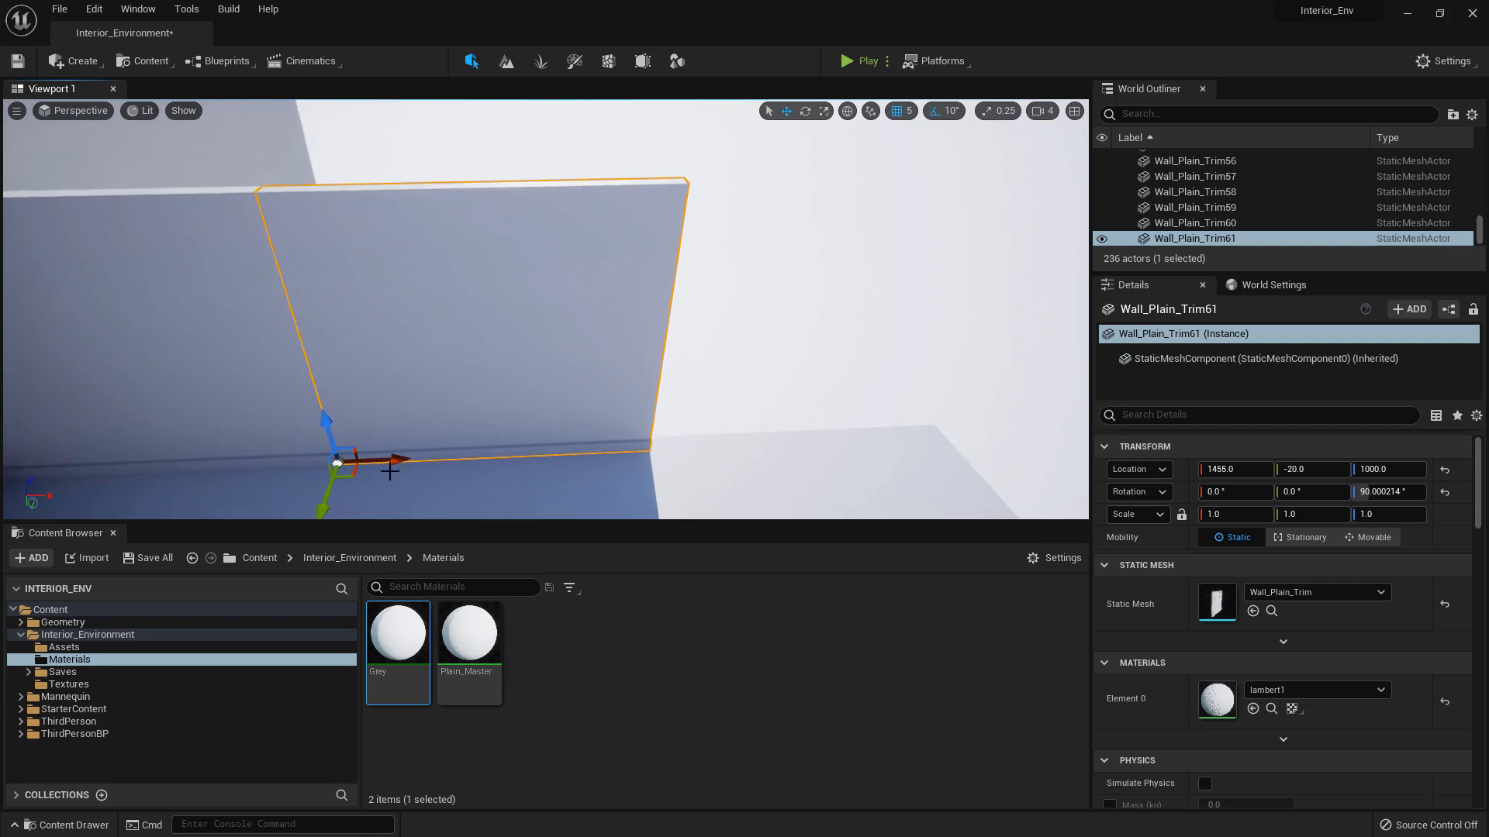
alt+drag(390, 466, 706, 413)
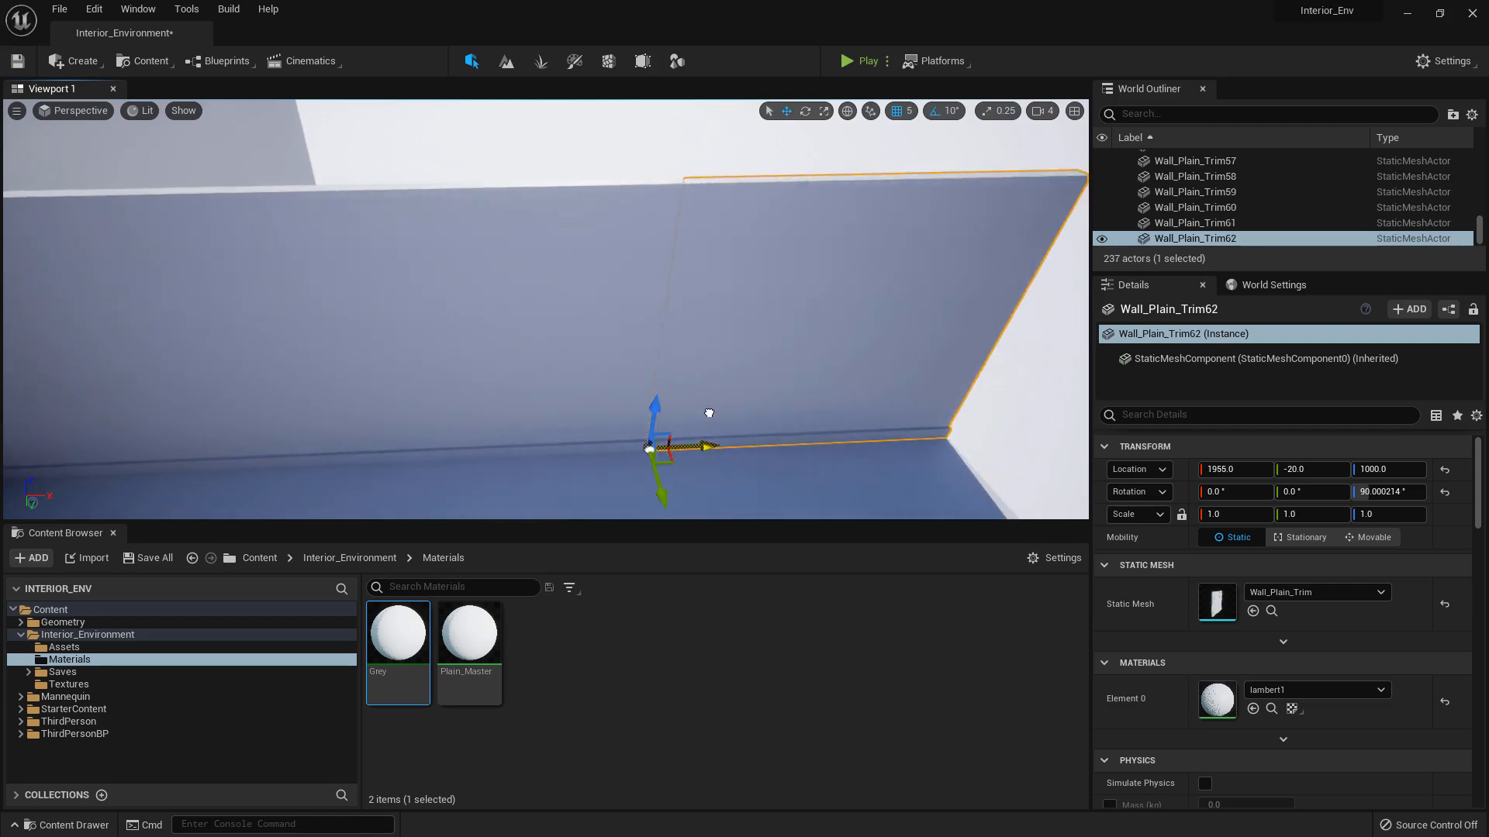
right_drag(634, 389, 744, 397)
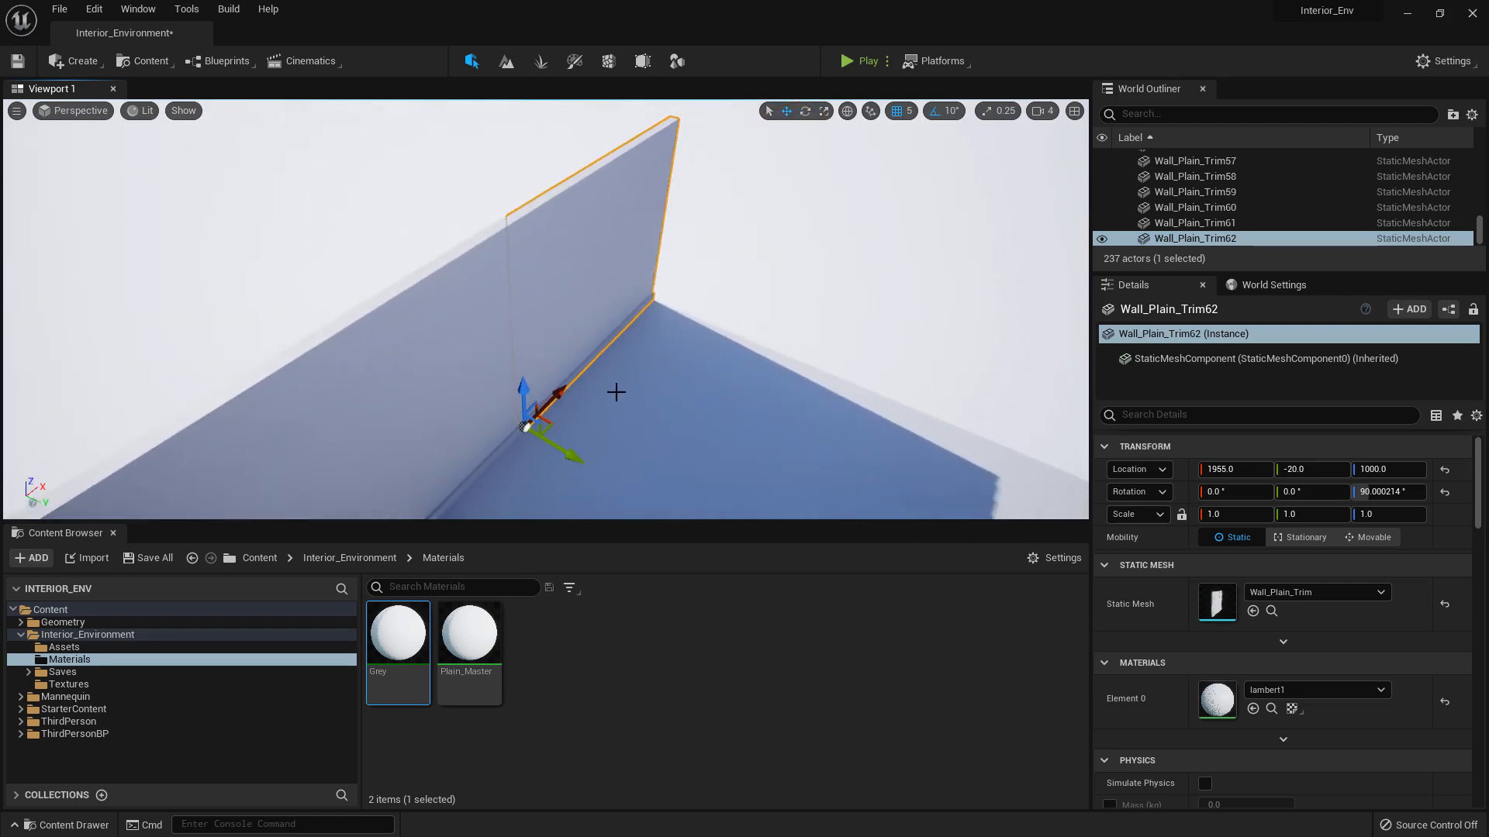
Duplicate the end panel, rotate the copy to 180° around Z, and move it to X 2430 to form the corner
drag(576, 375, 601, 476)
right_drag(545, 431, 480, 402)
key(w)
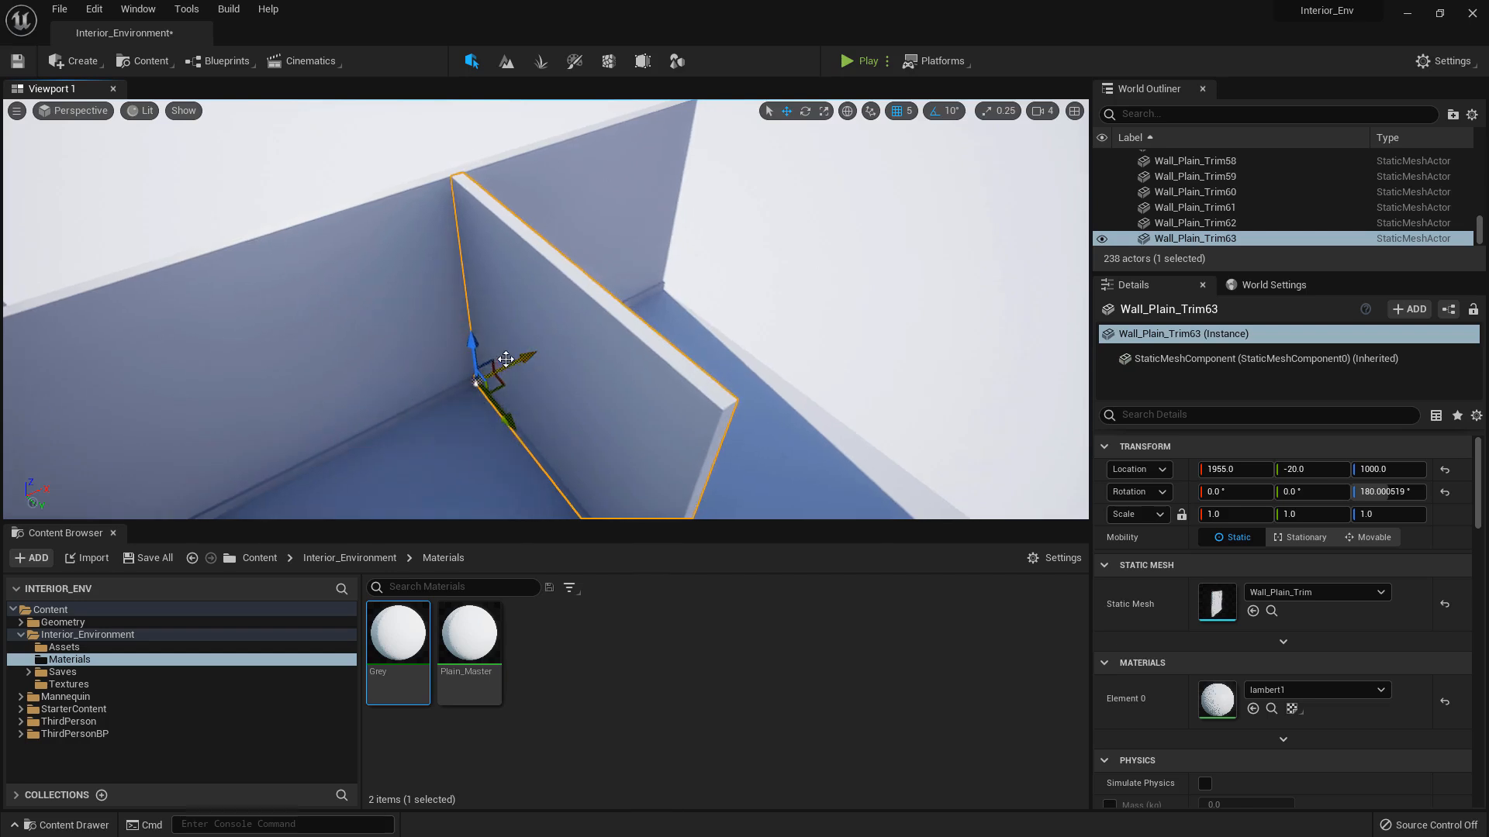
drag(527, 360, 694, 303)
right_drag(697, 304, 570, 263)
drag(547, 252, 569, 254)
right_drag(569, 254, 535, 264)
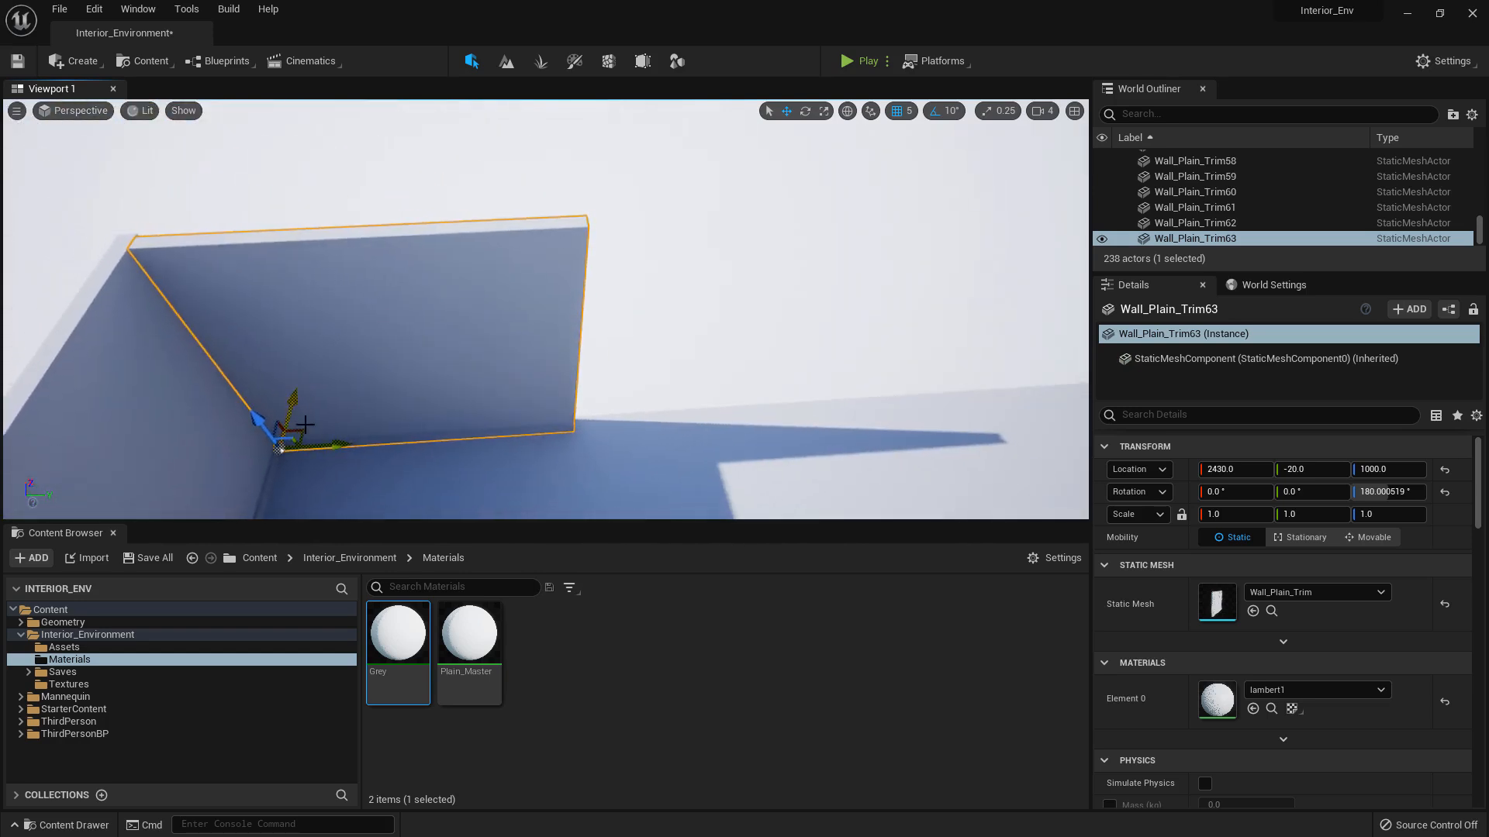
Duplicate the corner panel three times end to end along Y, placing the copies at Y 480, 980 and 1480
alt+drag(345, 441, 639, 398)
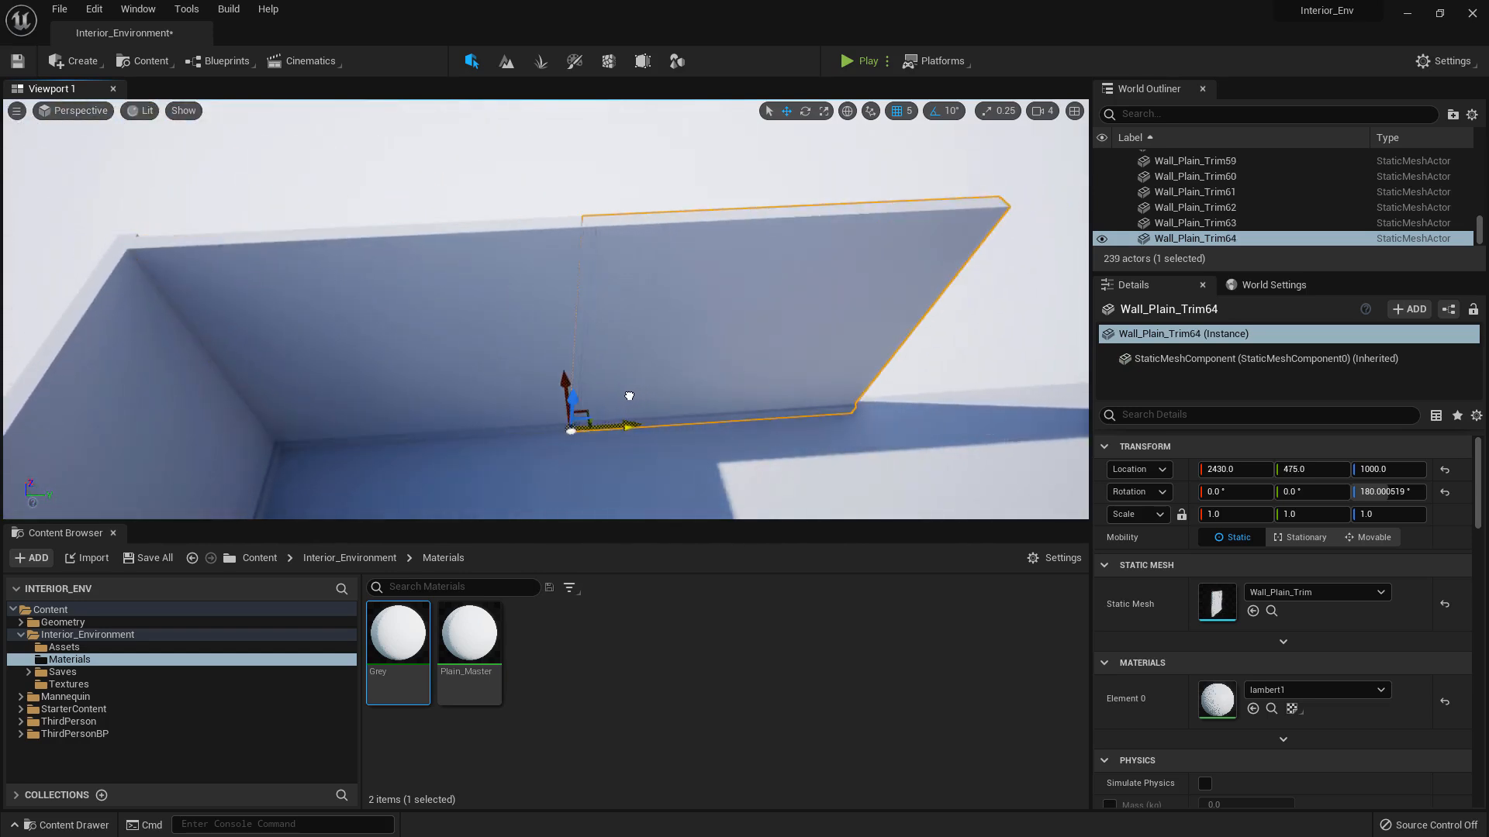
right_drag(563, 386, 612, 387)
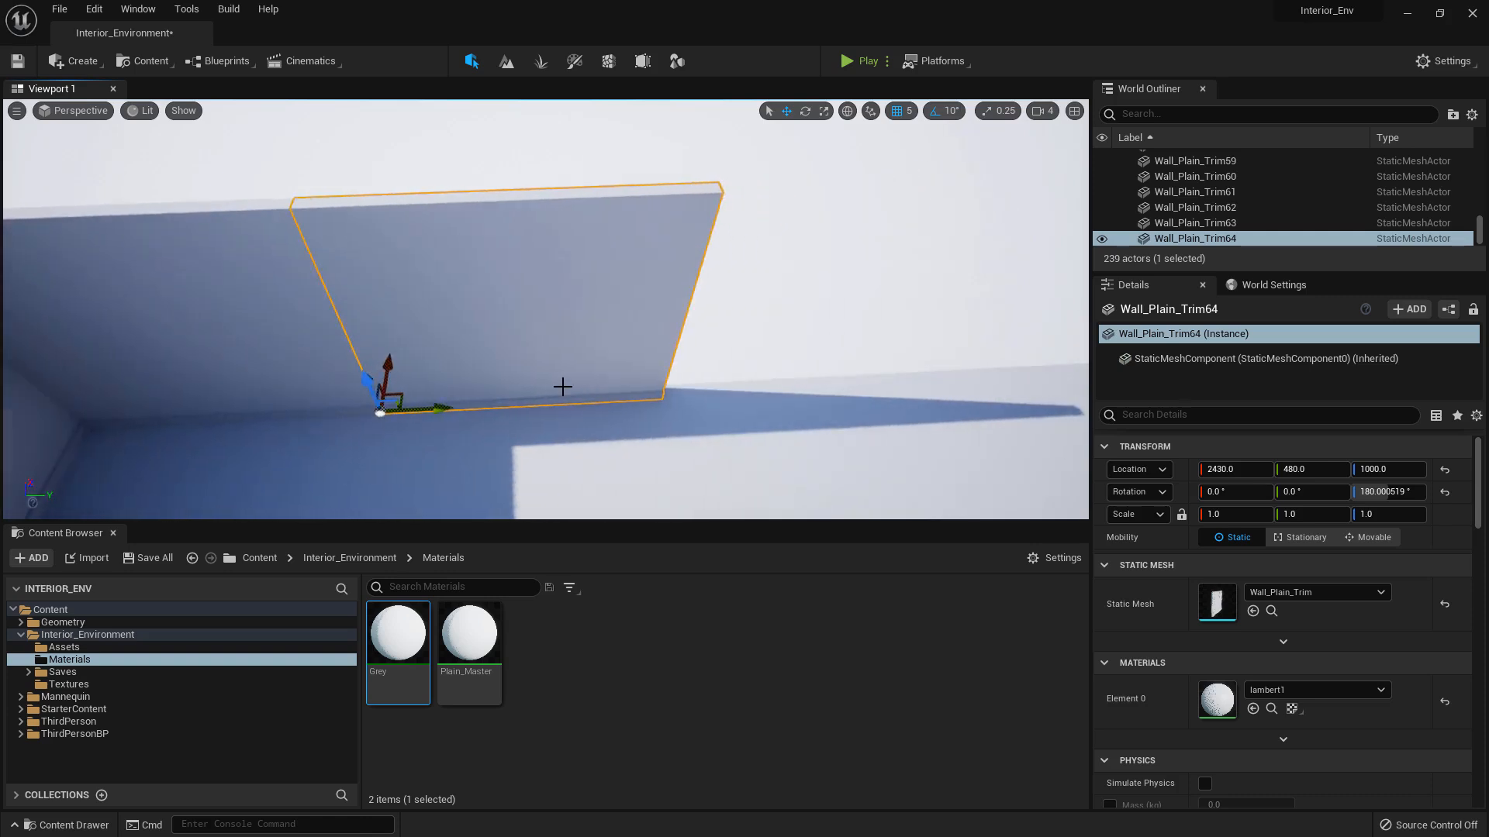
alt+drag(435, 403, 707, 383)
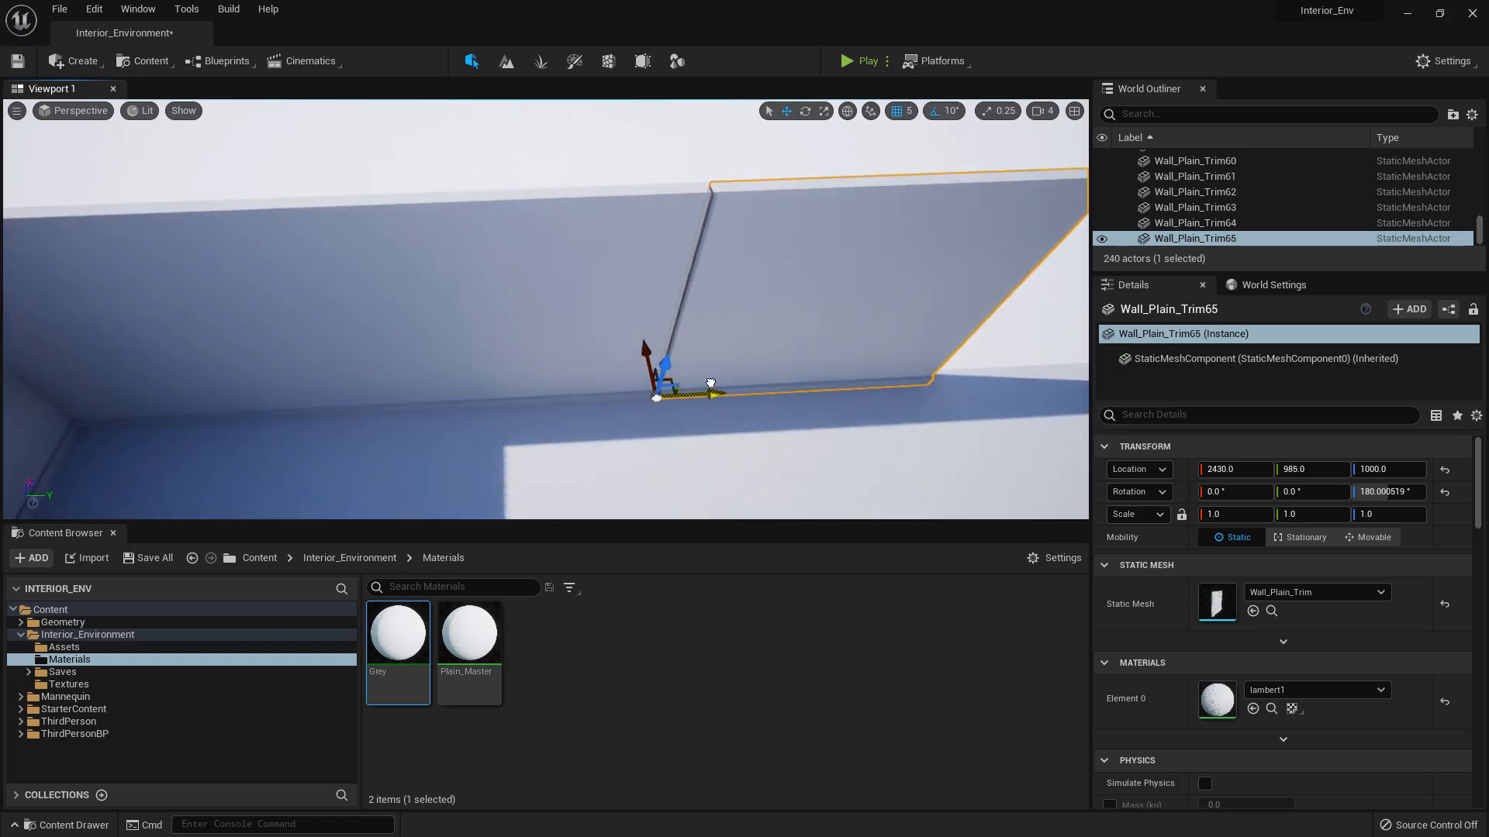
right_drag(708, 383, 744, 362)
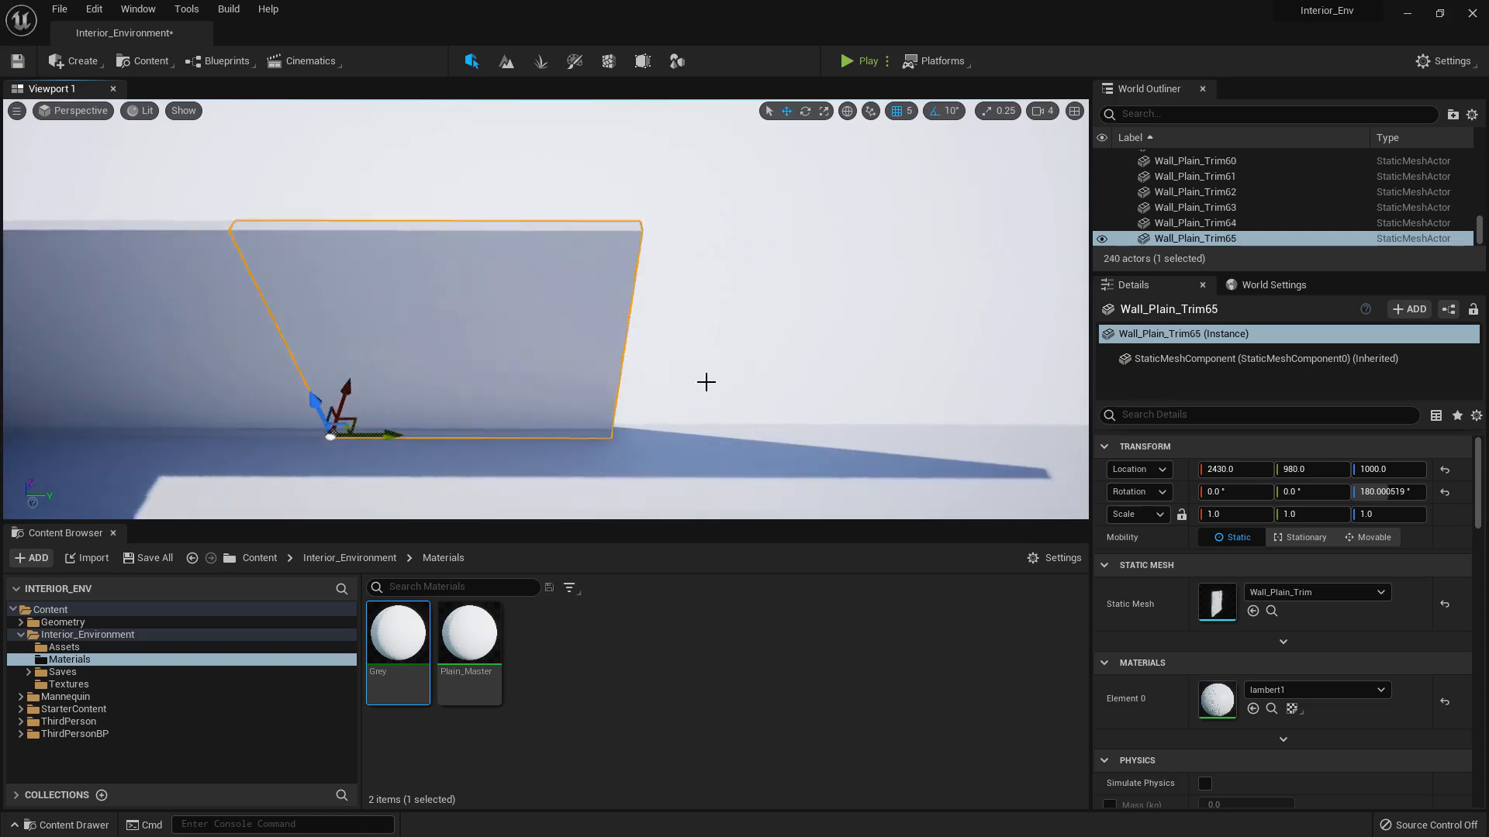
alt+drag(354, 437, 633, 421)
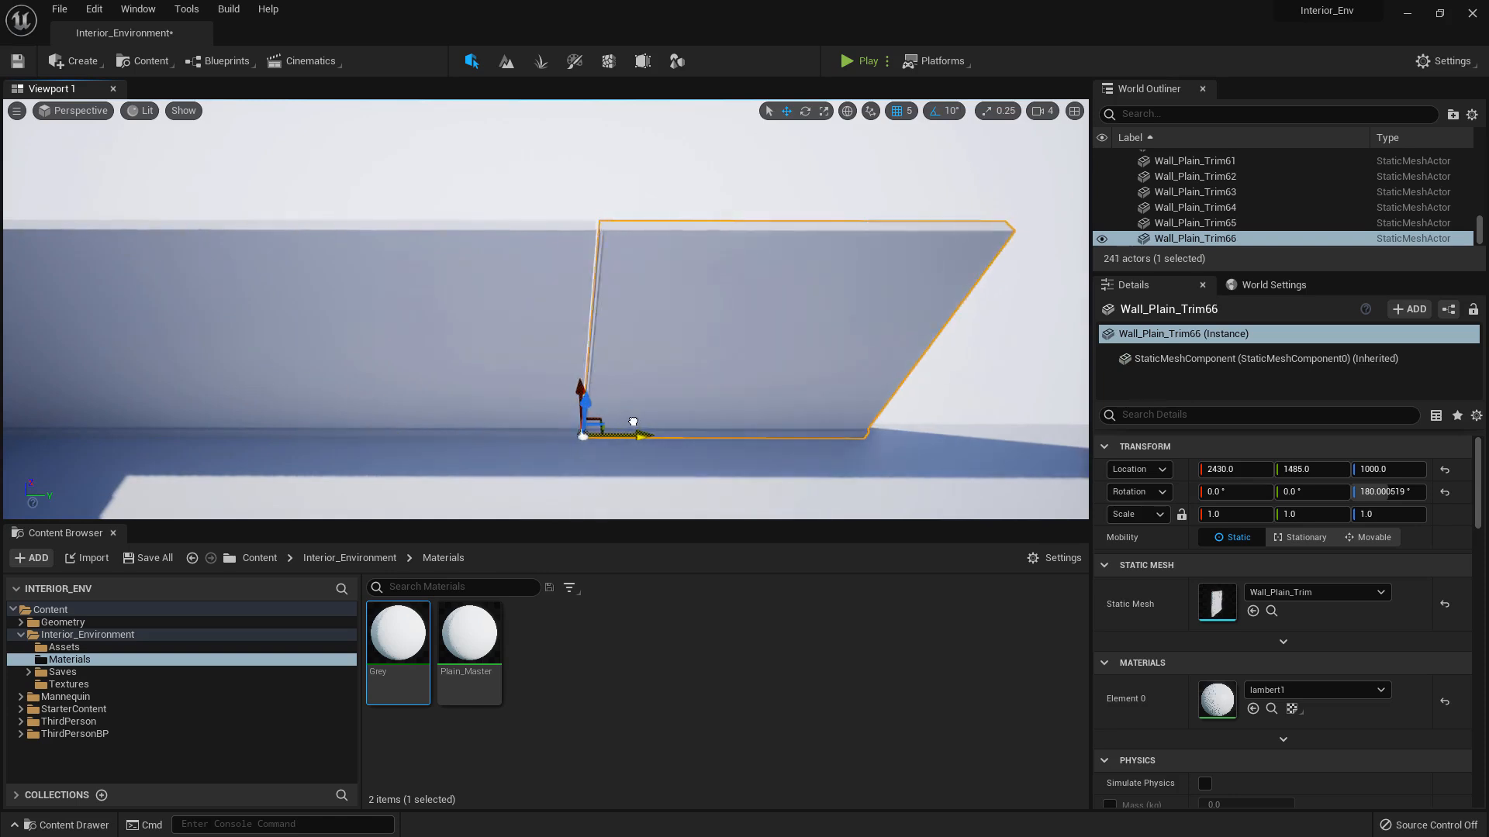
mouse_move(626, 384)
right_down()
mouse_move(627, 365)
mouse_move(635, 388)
right_up()
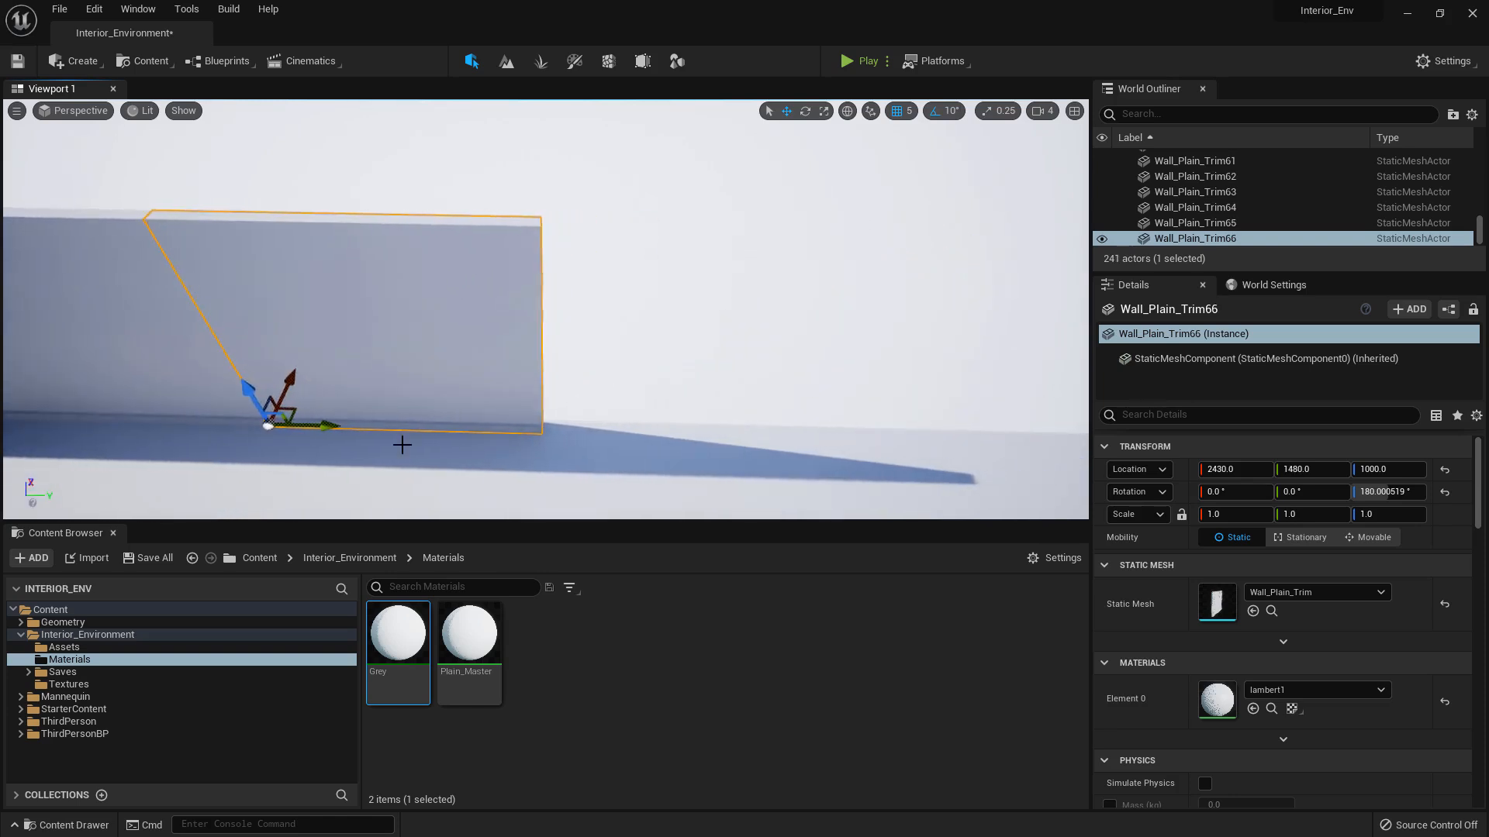
Extend the wall along Y with three more duplicated panels, the first at Y 1980 and the last at Y 2980
drag(340, 429, 620, 428)
key(ctrl+z)
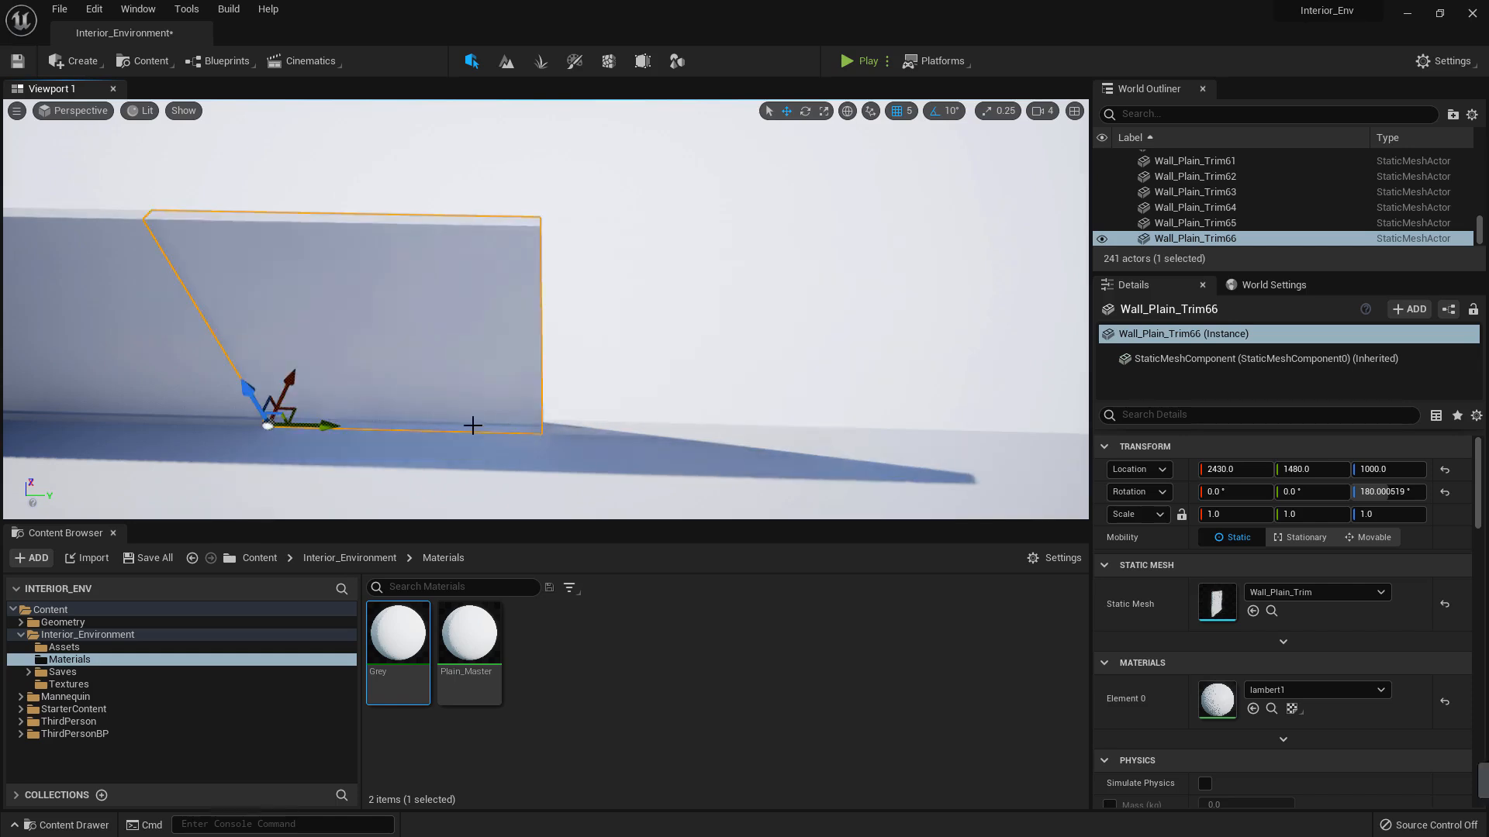
drag(316, 425, 613, 426)
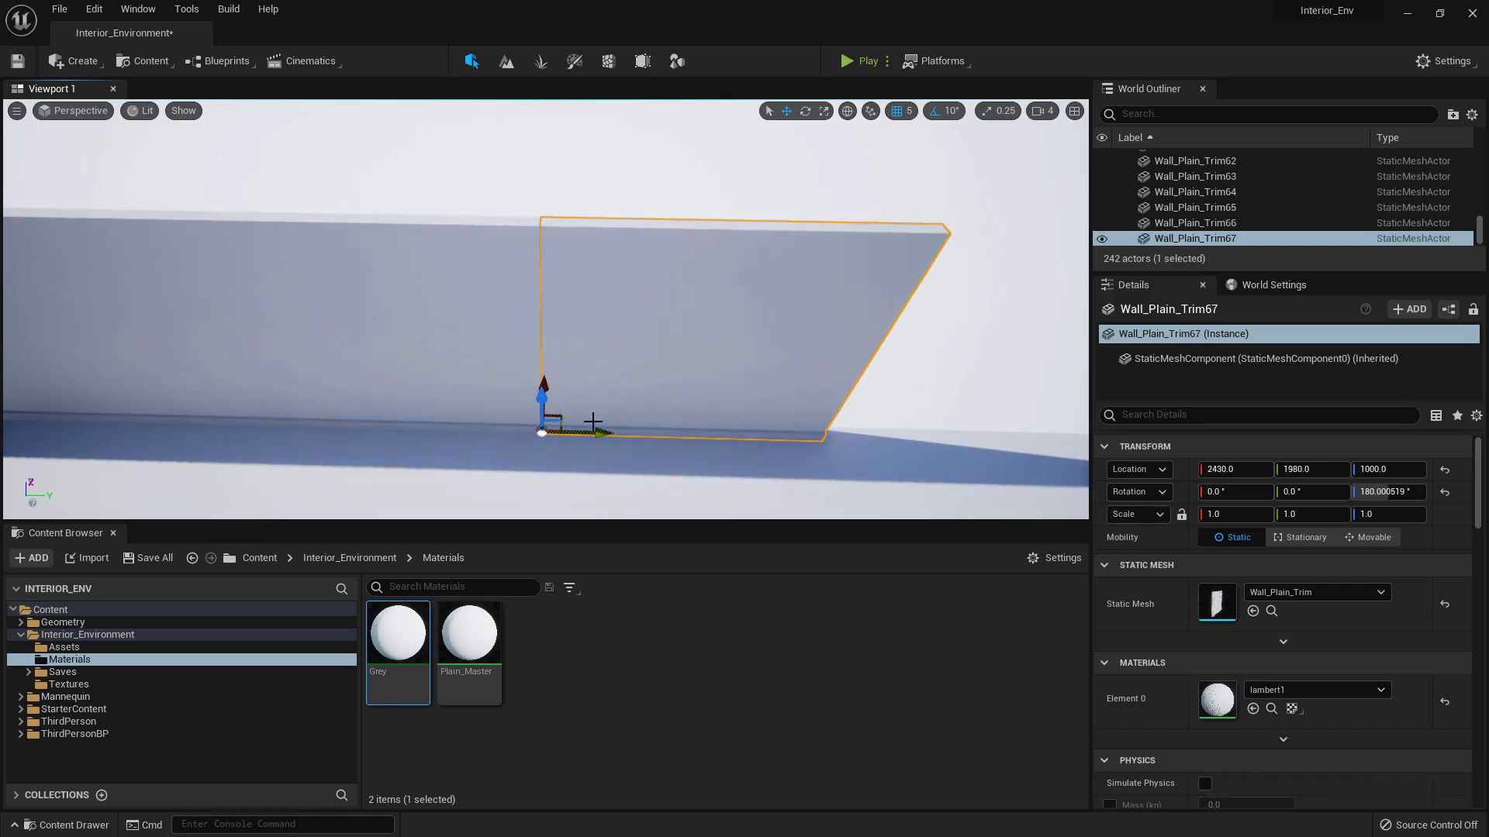
key(d)
right_drag(593, 422, 603, 422)
drag(313, 416, 577, 402)
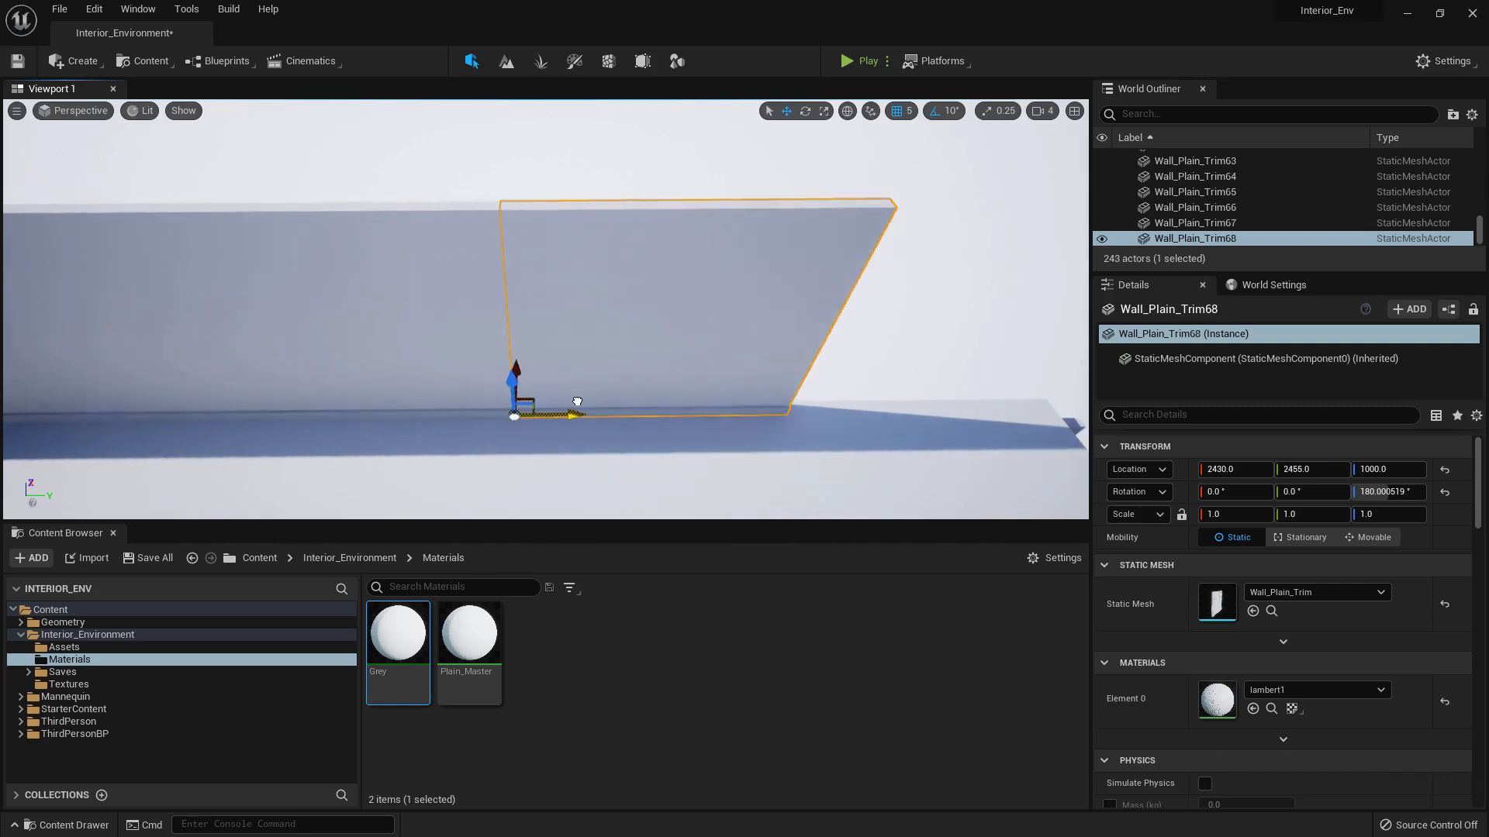
key(d)
right_drag(589, 397, 580, 398)
drag(387, 430, 680, 411)
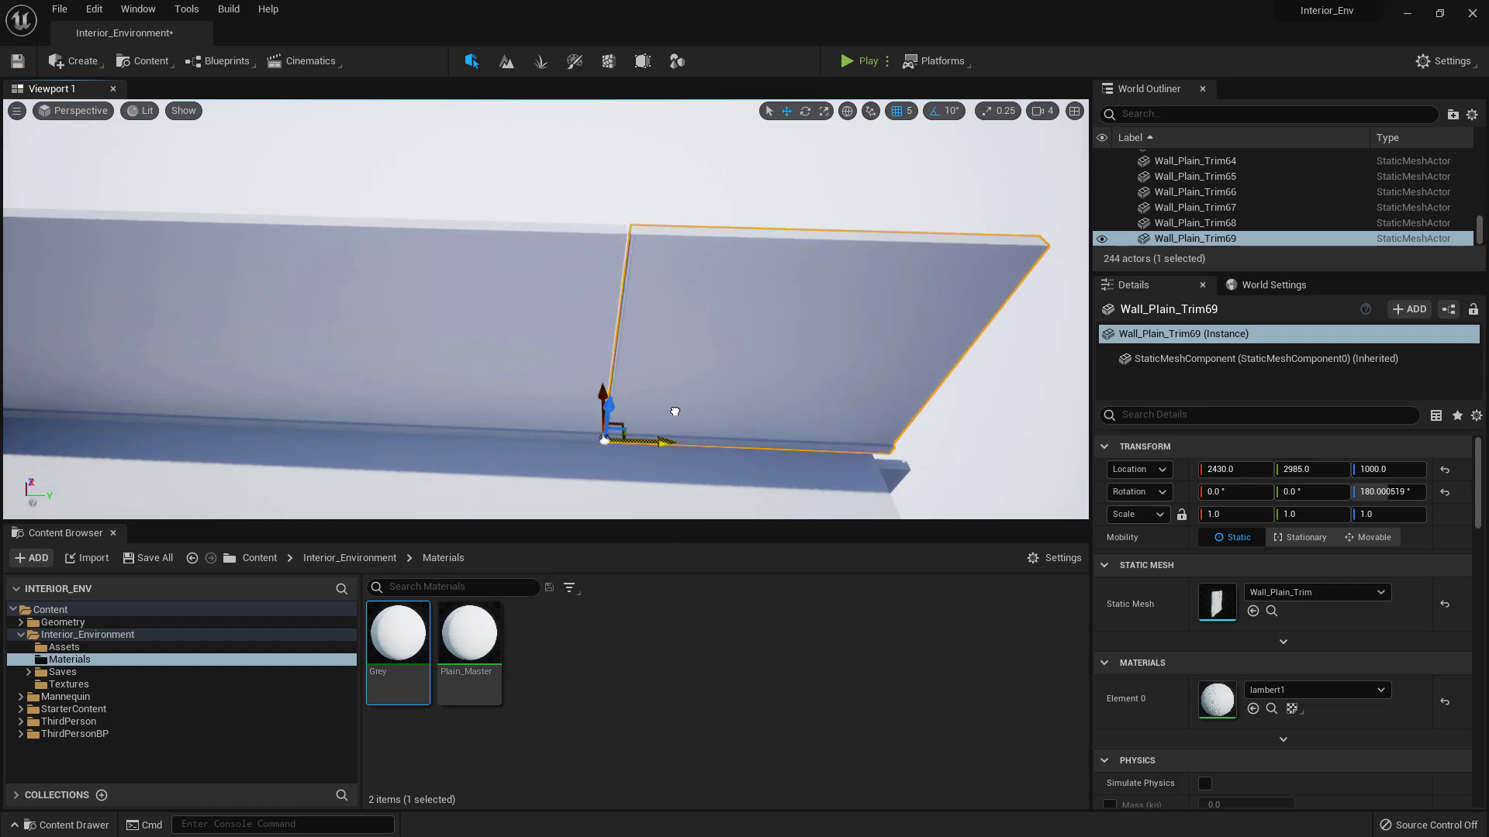
Duplicate the last panel, rotate the copy to 270° around Z, and move it to Y 3435 to turn the far corner
right_drag(573, 385, 504, 385)
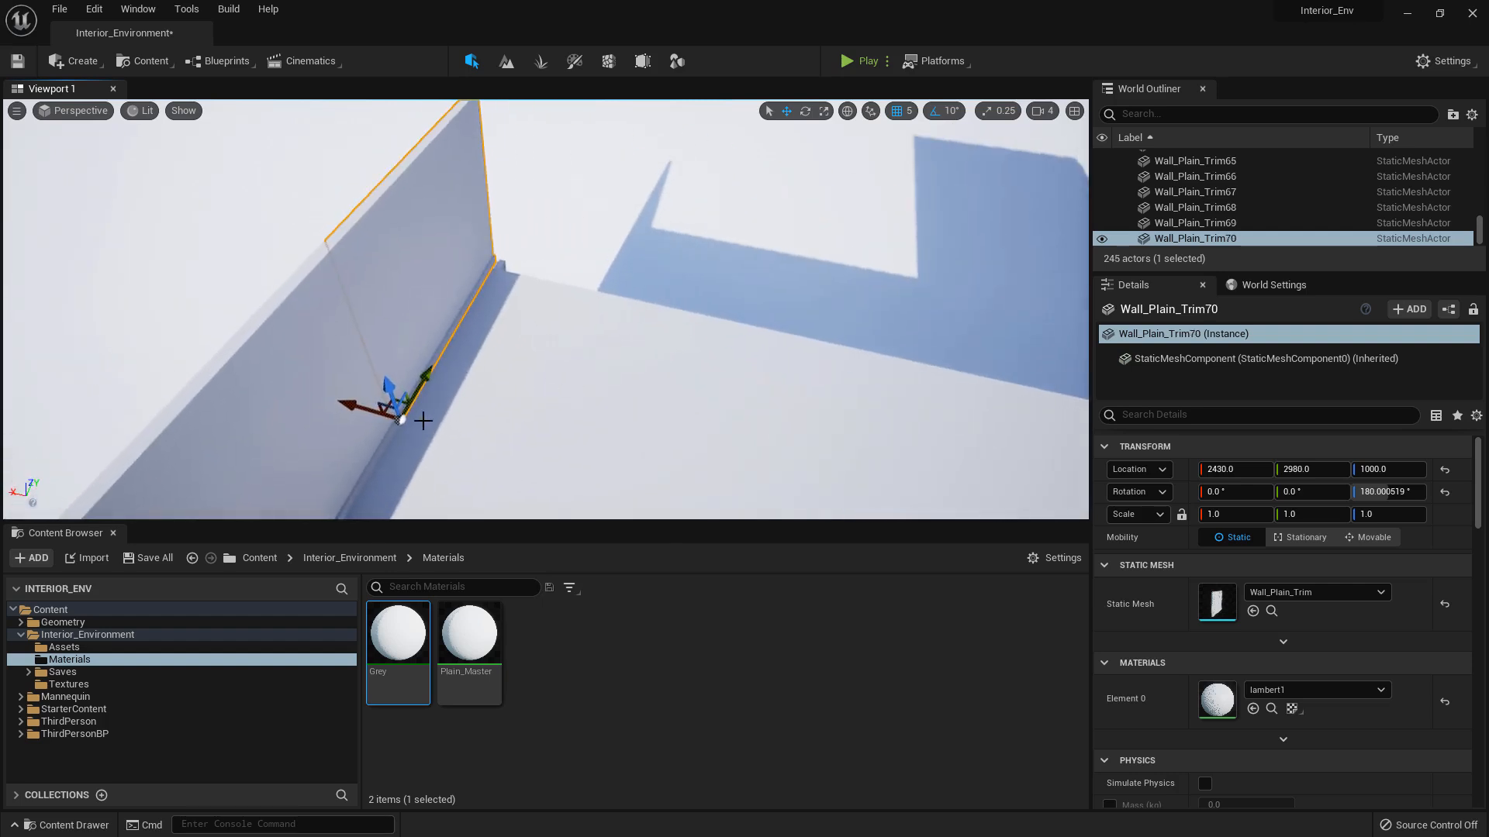
drag(439, 468, 504, 456)
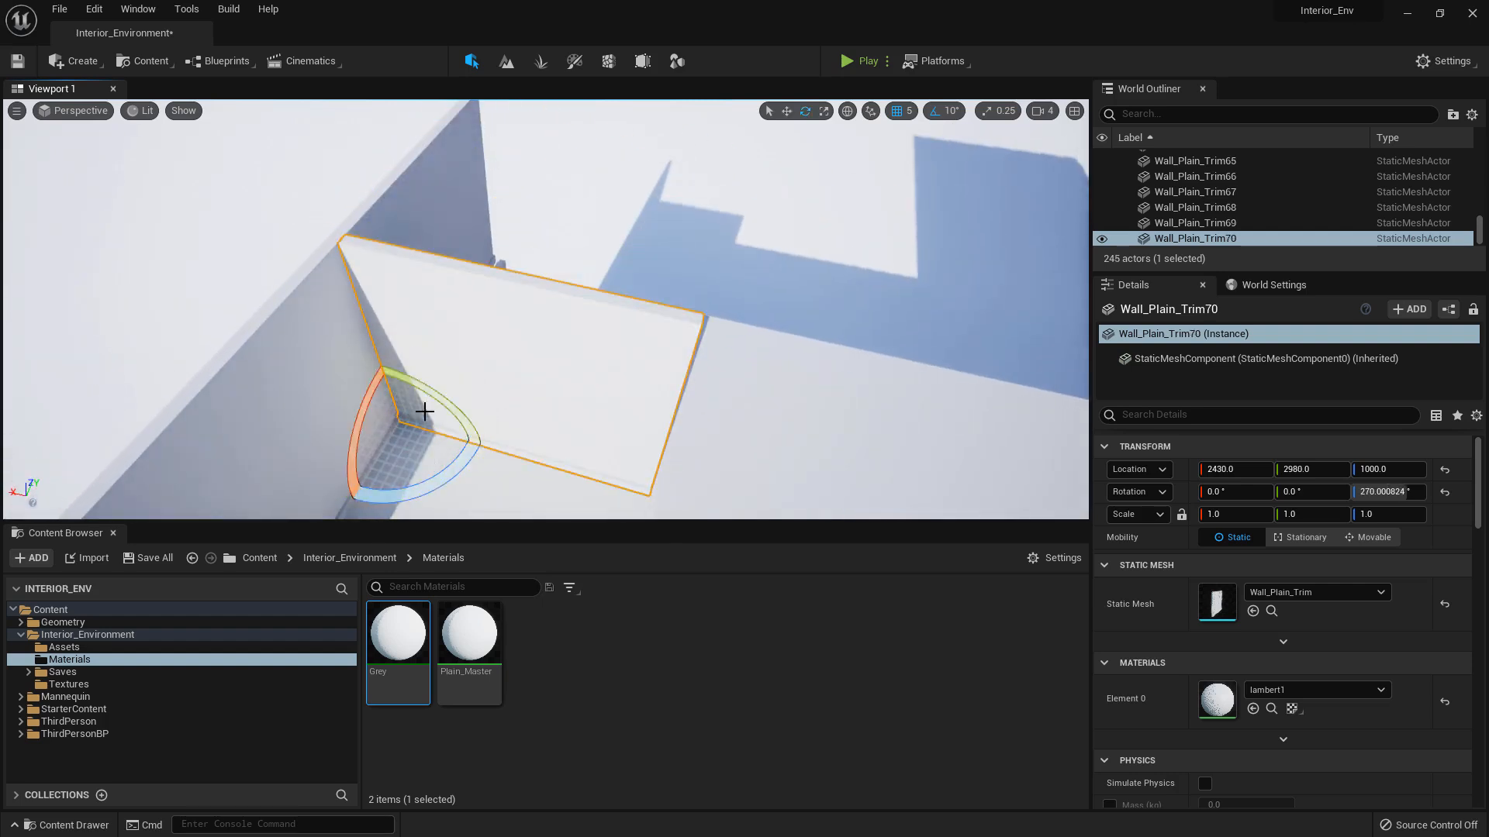
drag(415, 386, 569, 263)
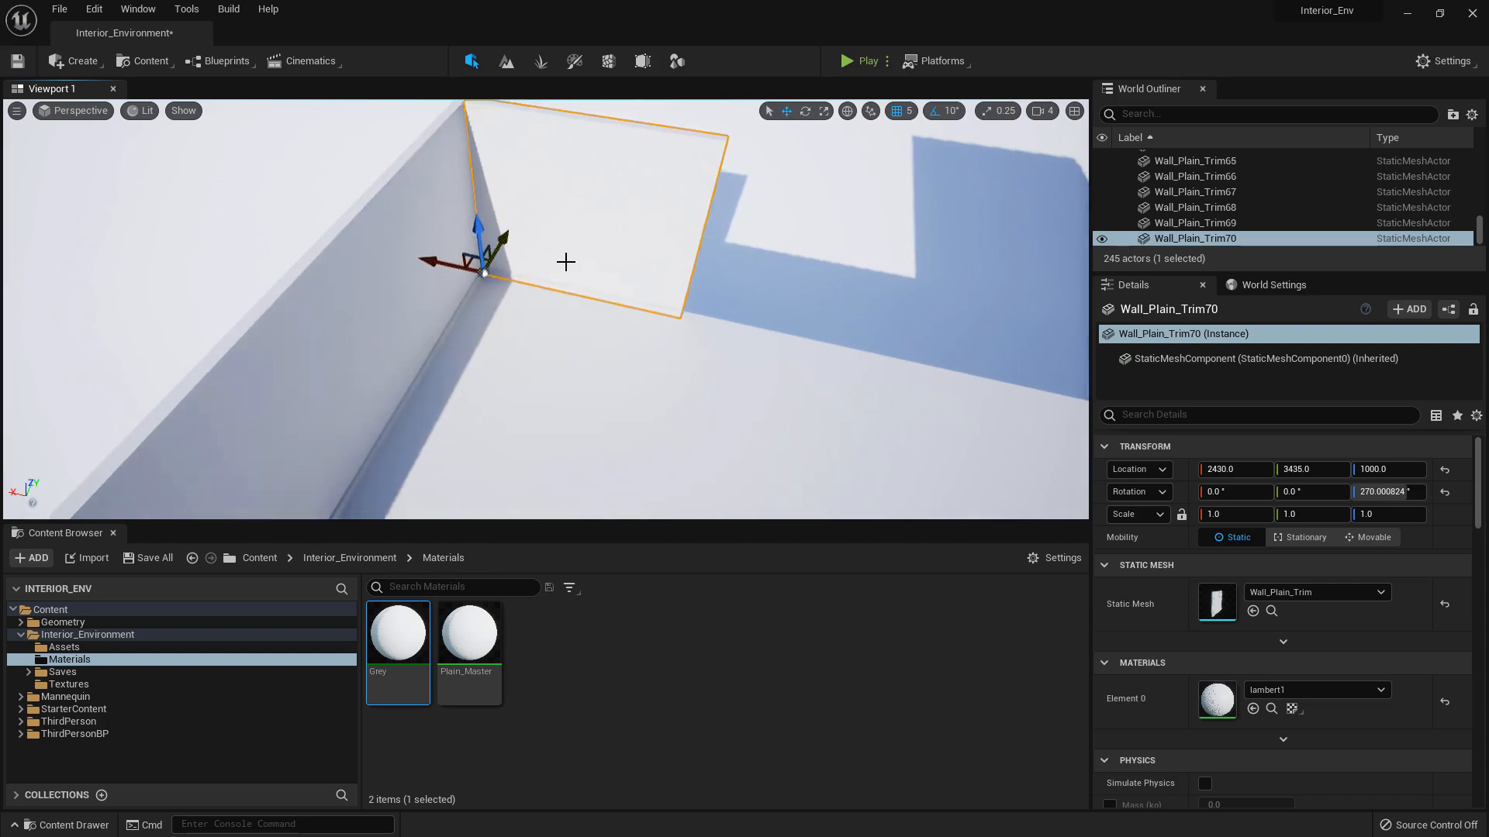
right_drag(565, 263, 509, 282)
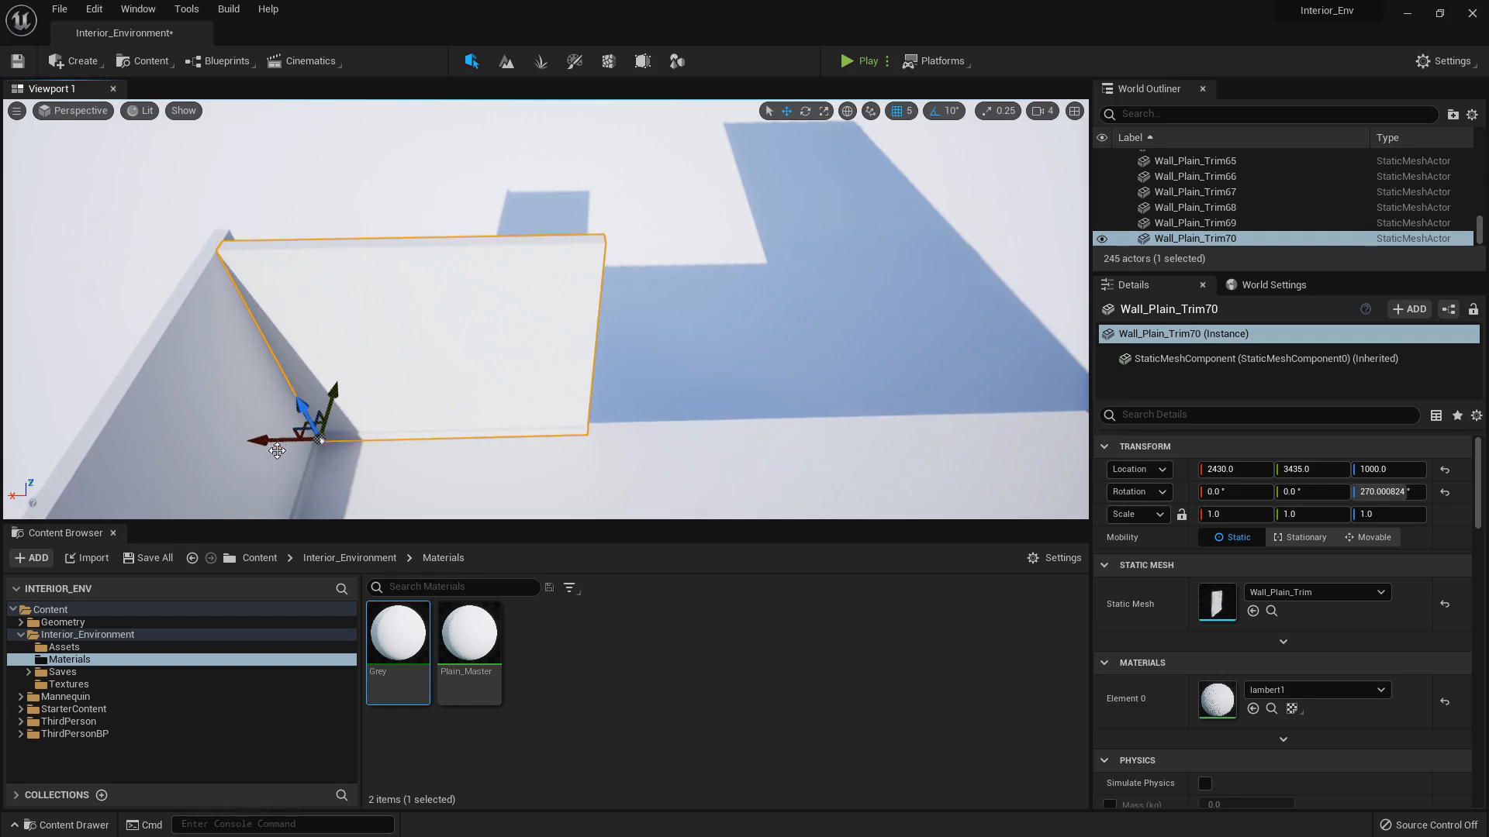
Duplicate the far-side panel to X 1930 and X 1430, and select all three panels of that wall together
alt+drag(277, 451, 547, 416)
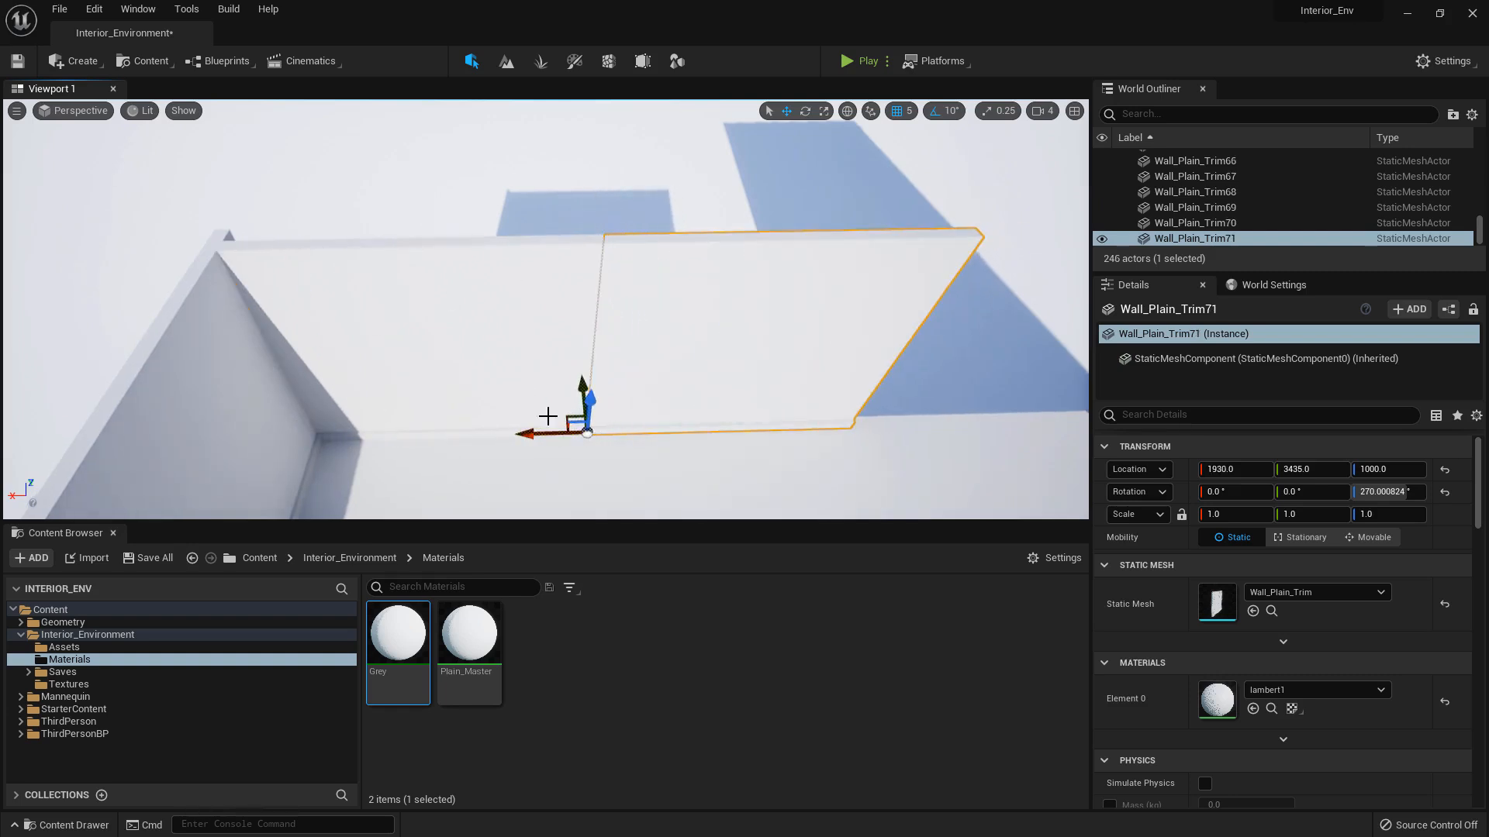
right_drag(547, 416, 682, 415)
alt+drag(270, 453, 532, 439)
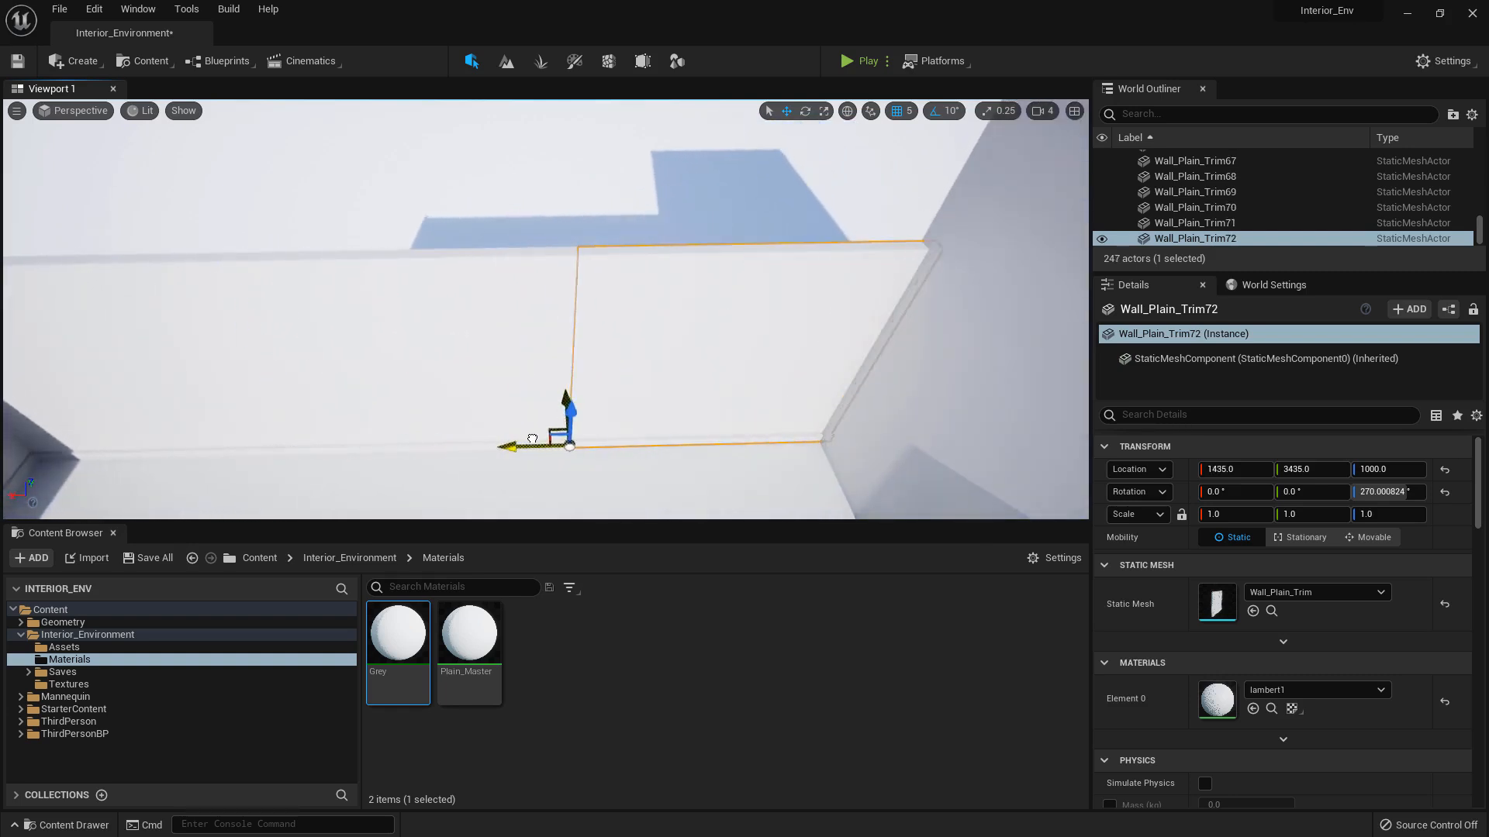
right_drag(536, 432, 501, 376)
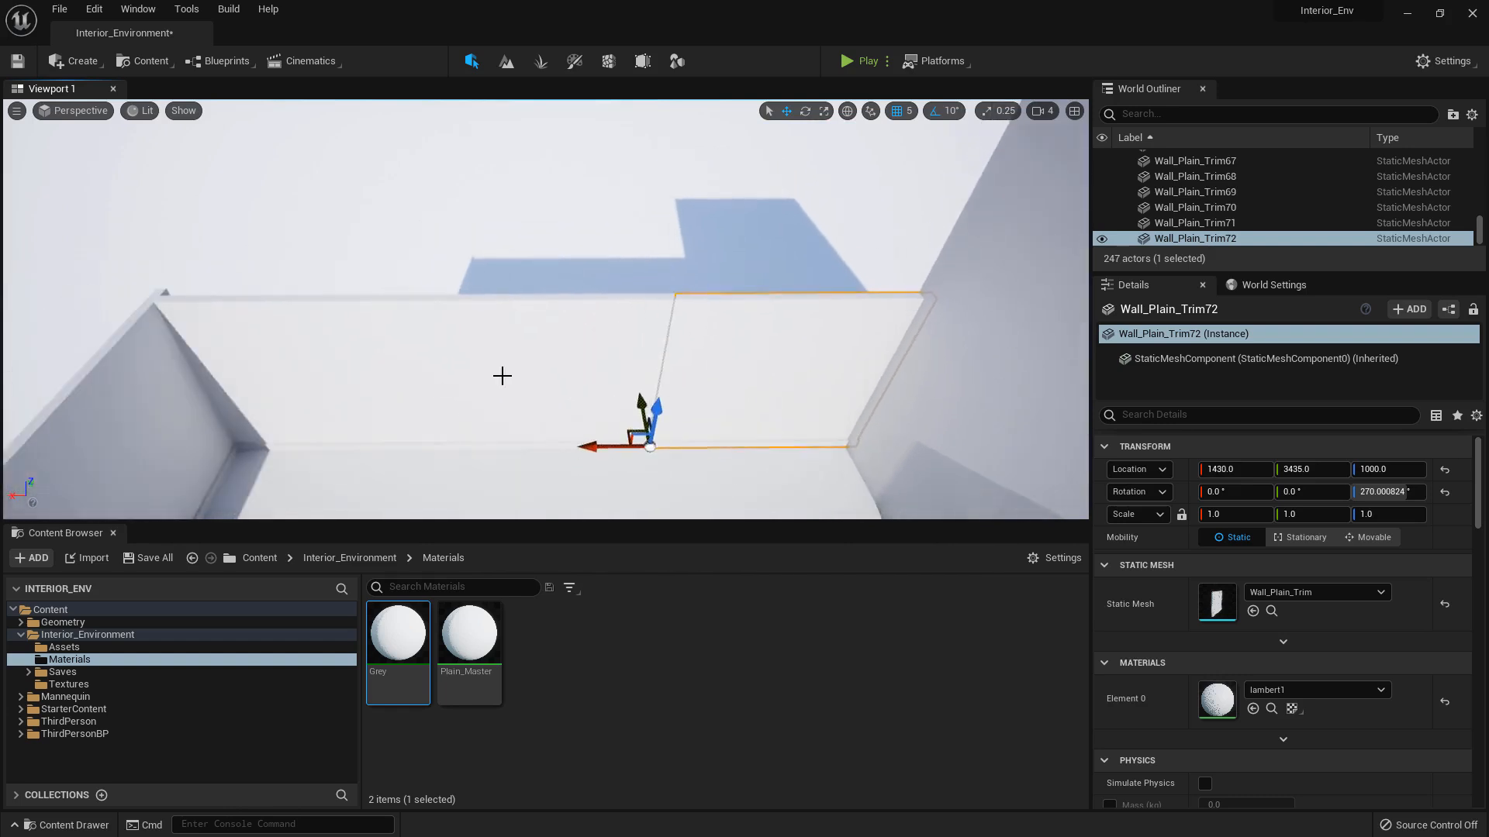
ctrl+click(499, 374)
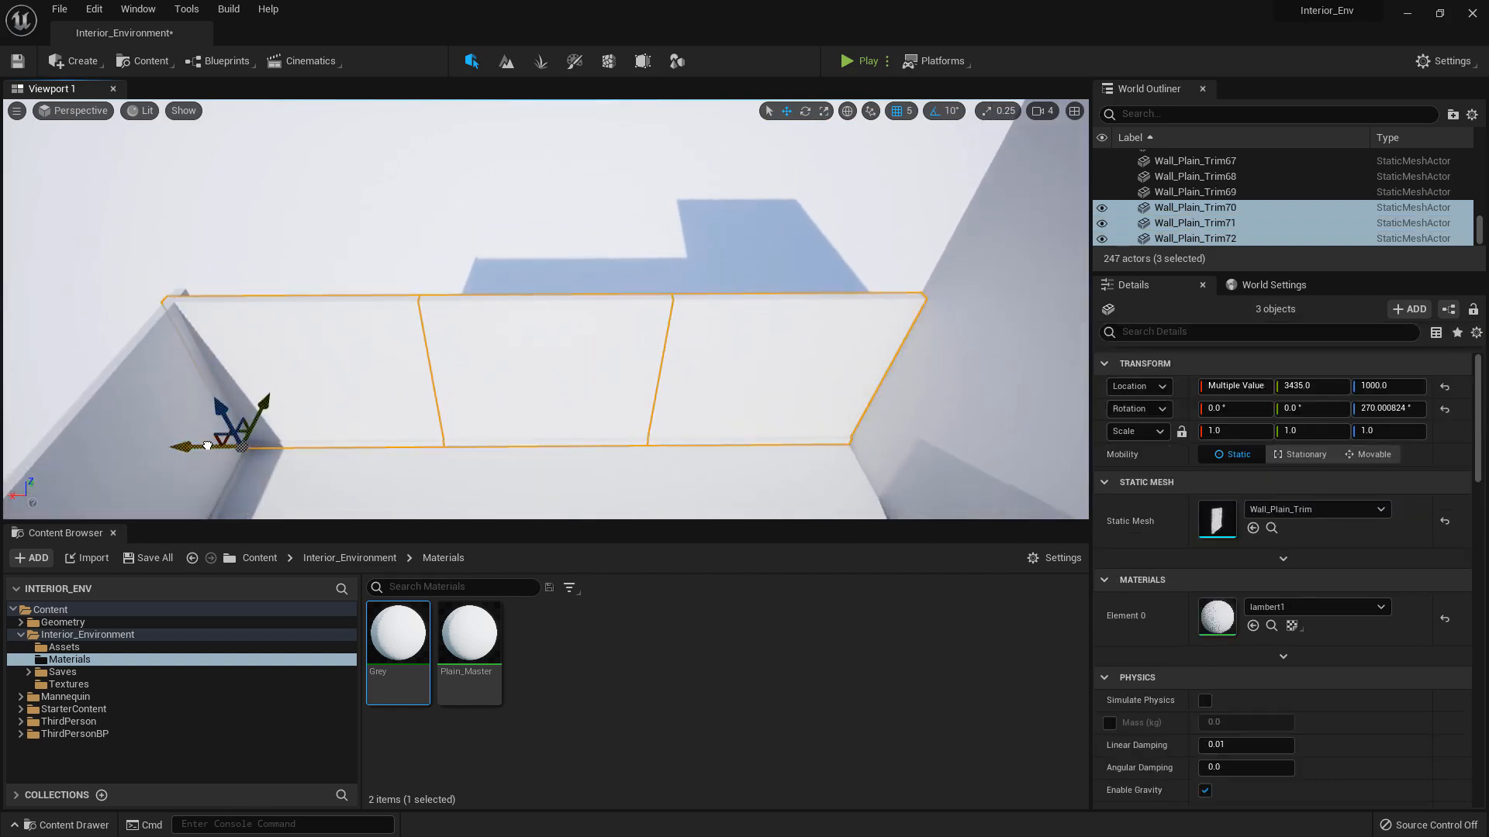
Select the row of seven thick floor blocks beside the upper wall and duplicate it to X 950 at Z 1400
click(428, 281)
right_drag(428, 281, 853, 357)
click(469, 276)
ctrl+click(565, 279)
ctrl+click(590, 266)
ctrl+click(611, 256)
ctrl+click(631, 336)
key(ctrl+d)
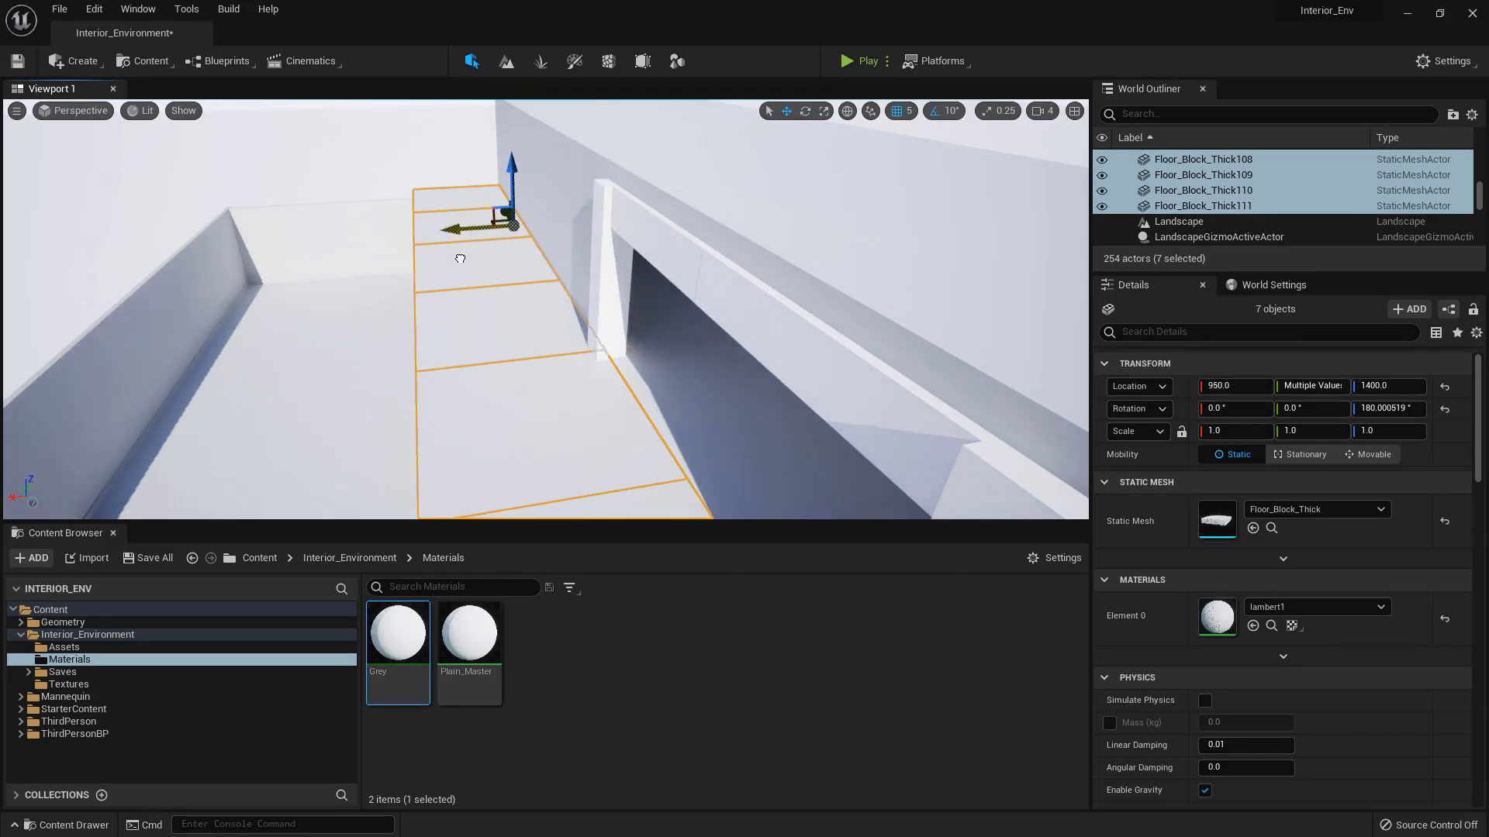
mouse_move(460, 258)
right_down()
mouse_move(612, 256)
mouse_move(466, 259)
right_up()
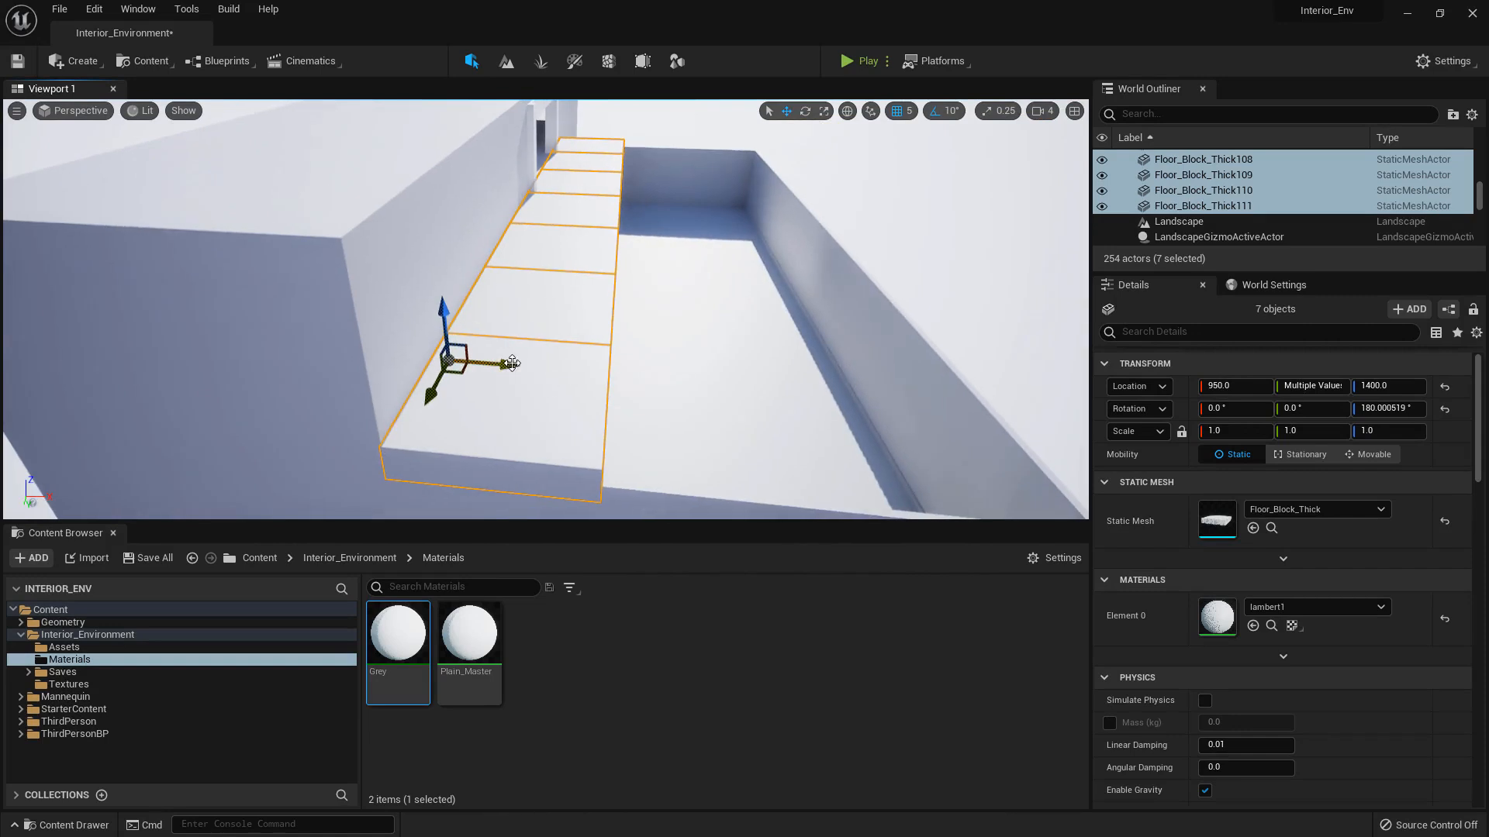
Duplicate the seven-block floor row twice more along X, placing the rows at X 1450 and X 1950
alt+drag(511, 363, 711, 366)
right_drag(711, 366, 631, 327)
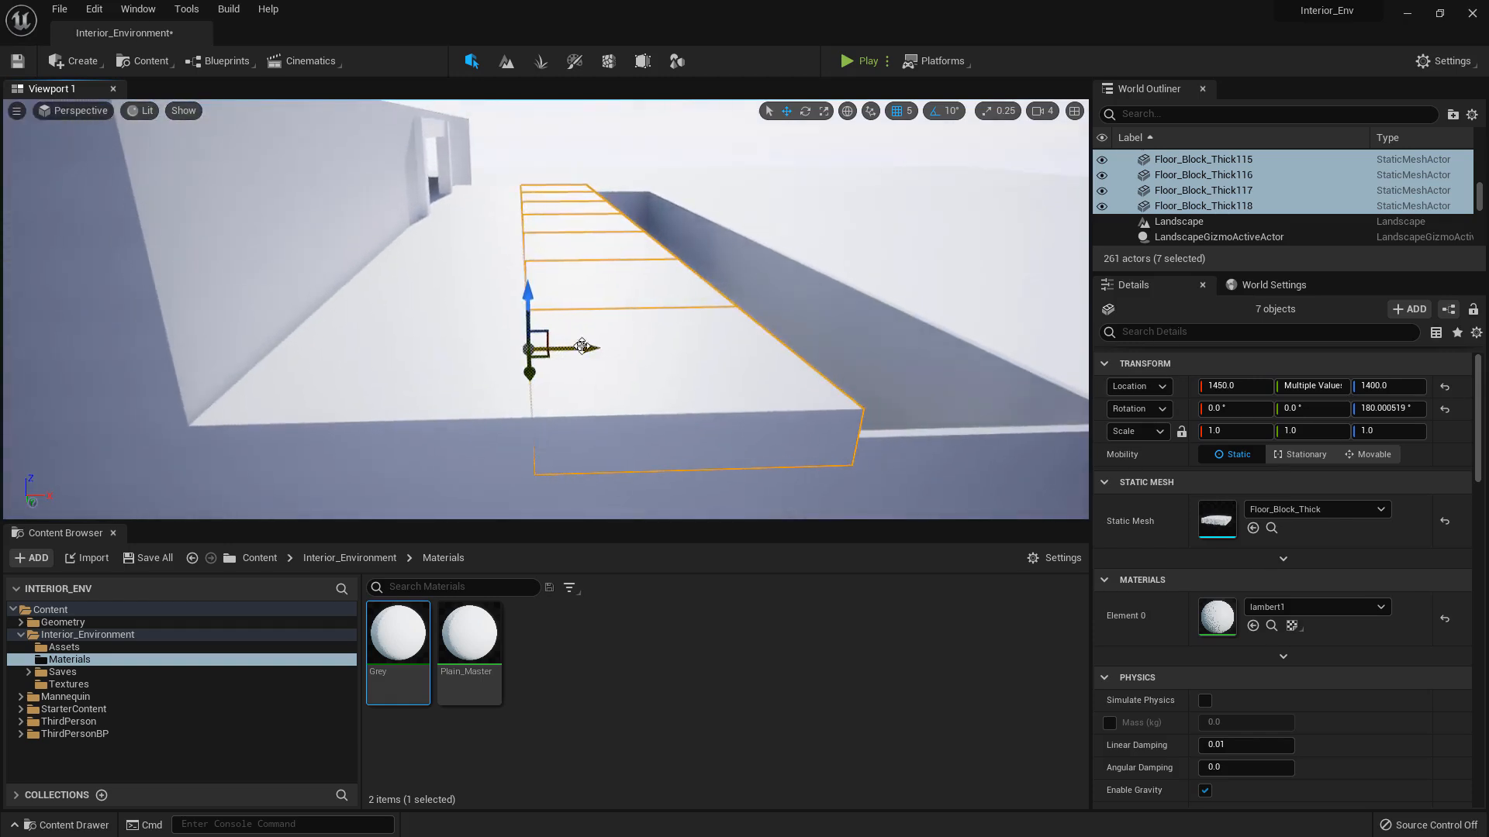
right_drag(535, 285, 489, 294)
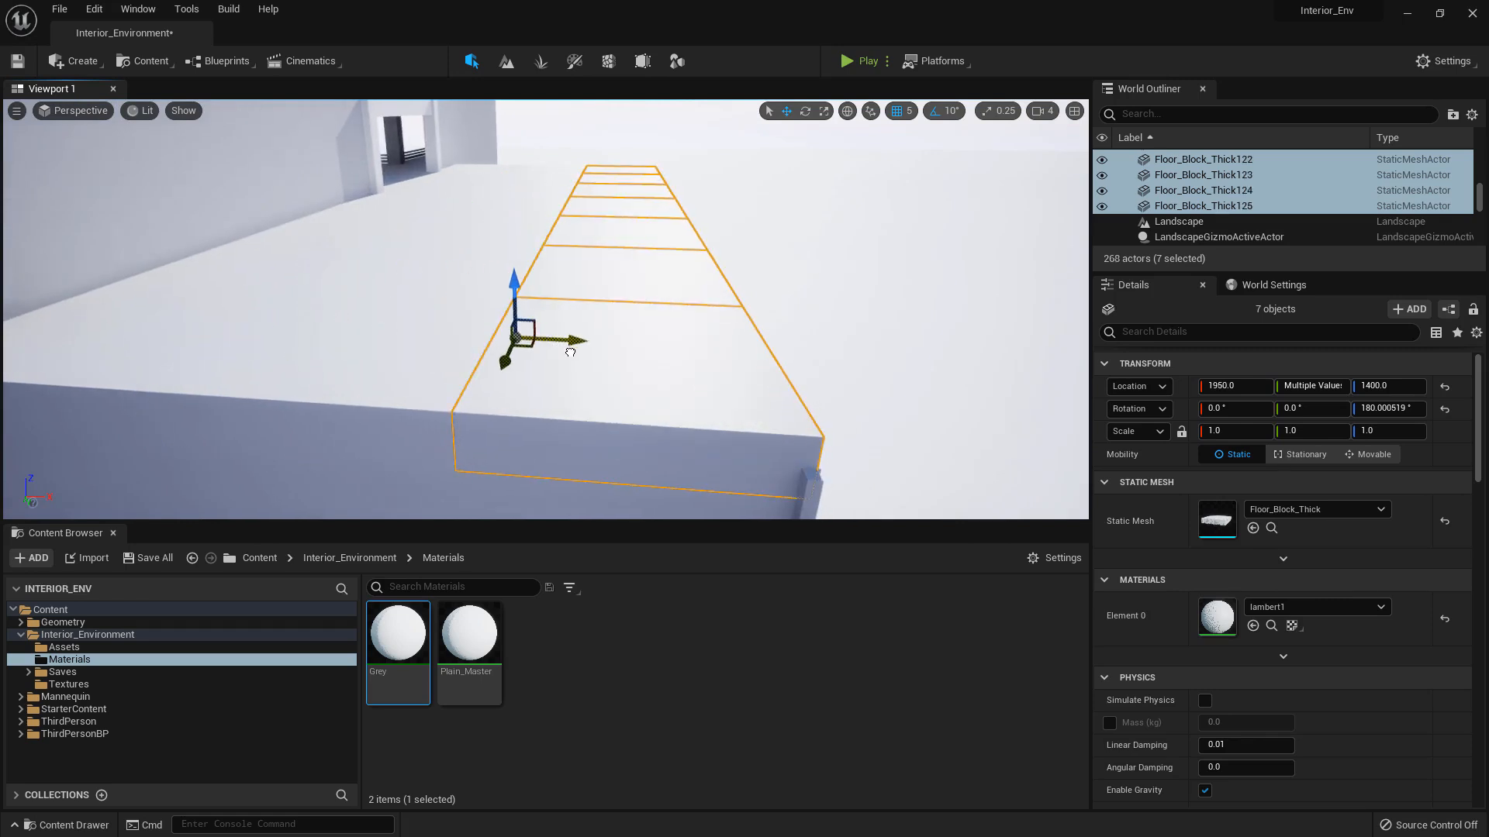
right_drag(558, 379, 636, 342)
key(w)
key(w)
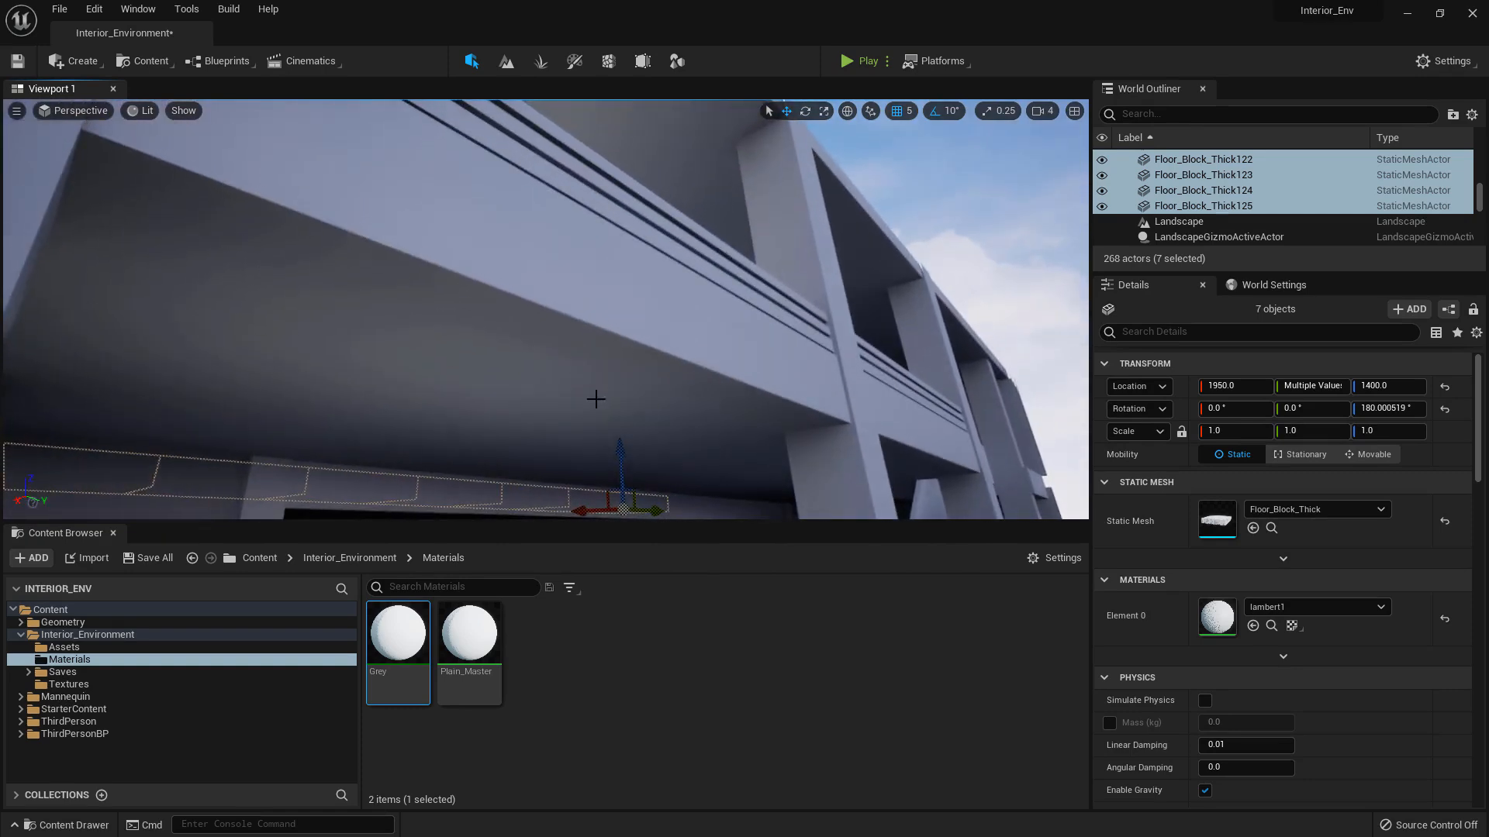
key(f)
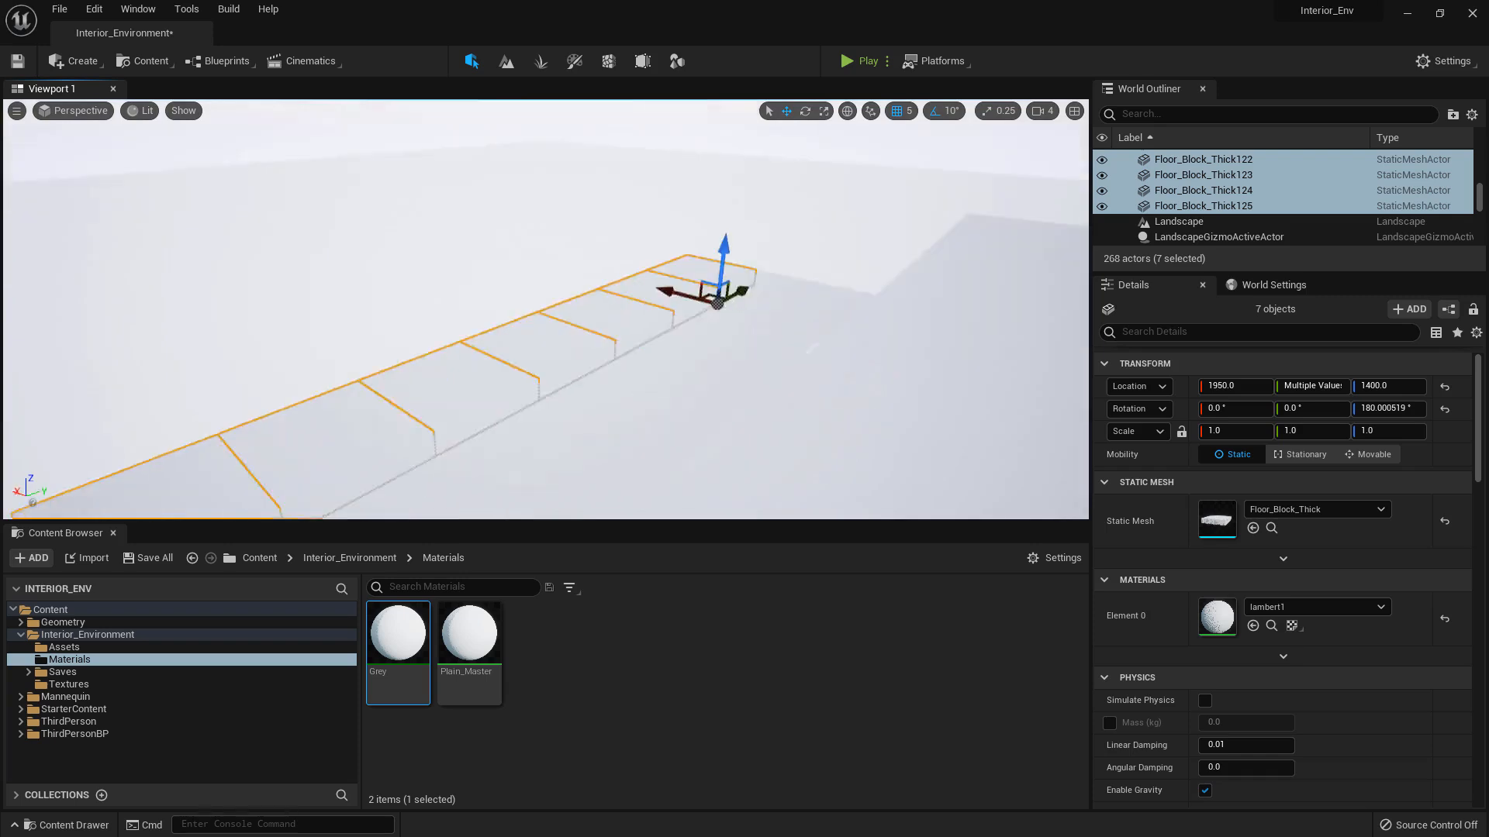
Copy and paste the upper-floor corner wall panel at Z 1500 and rotate the copy to 90° around Z
right_drag(812, 349, 1047, 330)
key(w)
click(764, 326)
right_drag(764, 326, 822, 364)
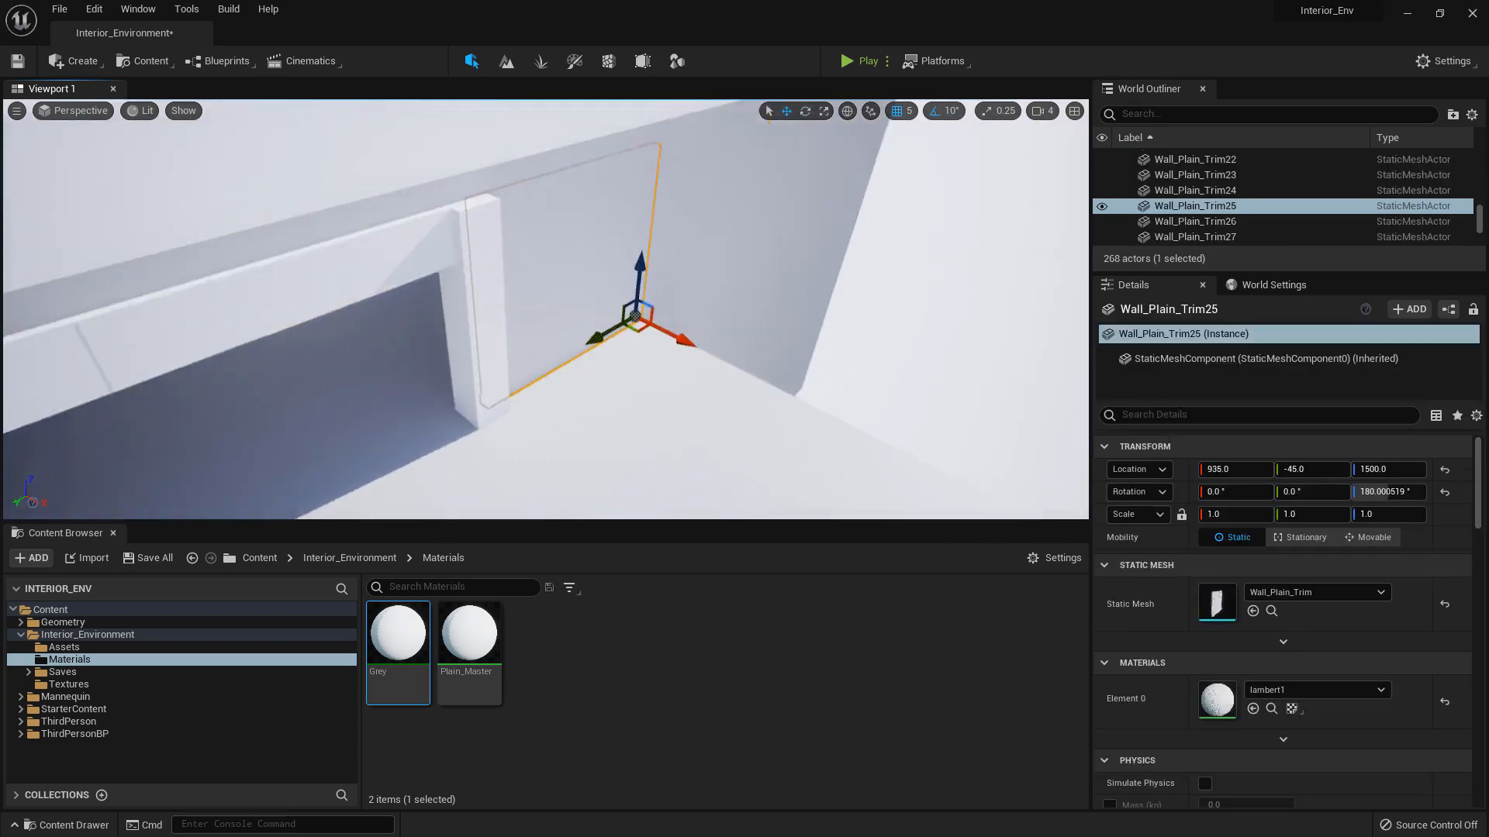
mouse_move(677, 276)
right_down()
mouse_move(736, 298)
mouse_move(701, 289)
right_up()
key(ctrl+c)
key(ctrl+v)
key(e)
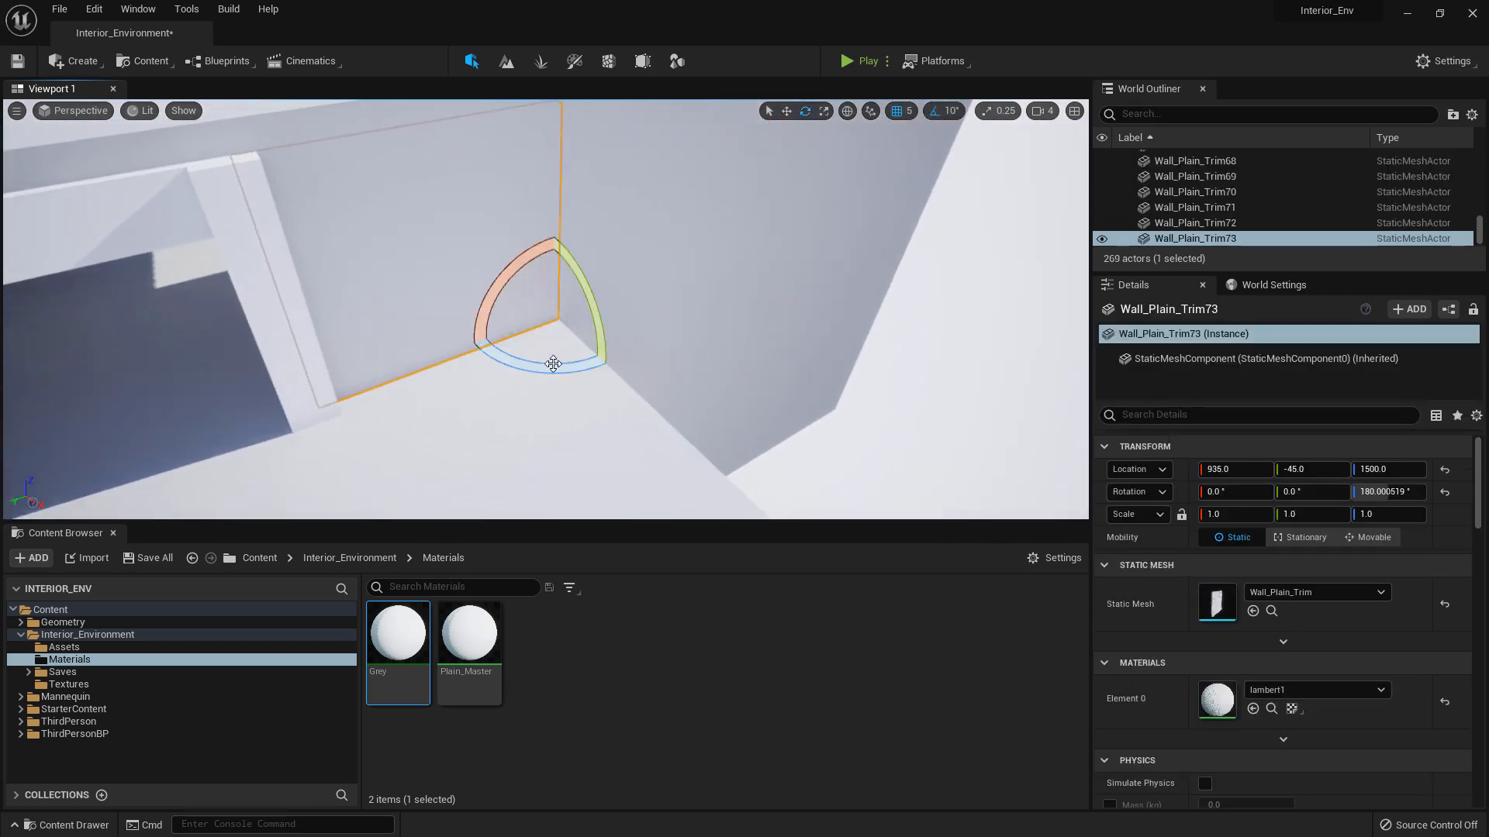
drag(553, 364, 627, 288)
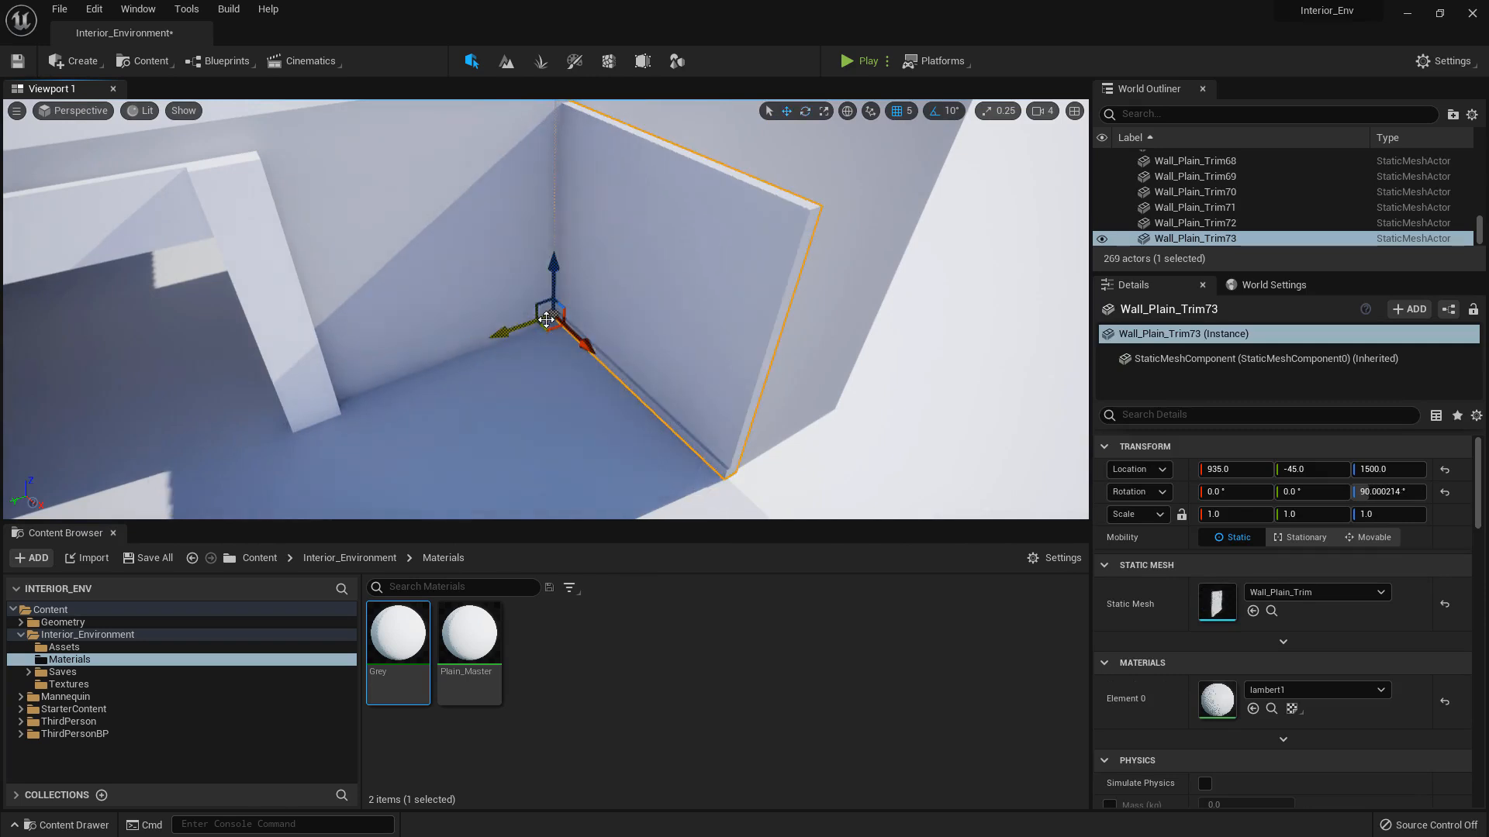
Move the rotated upper wall panel to X 985, Y 445 and duplicate it along X to 1485
drag(545, 324, 310, 425)
right_drag(310, 425, 267, 466)
drag(460, 407, 540, 410)
mouse_move(540, 410)
right_down()
mouse_move(560, 409)
mouse_move(525, 402)
right_up()
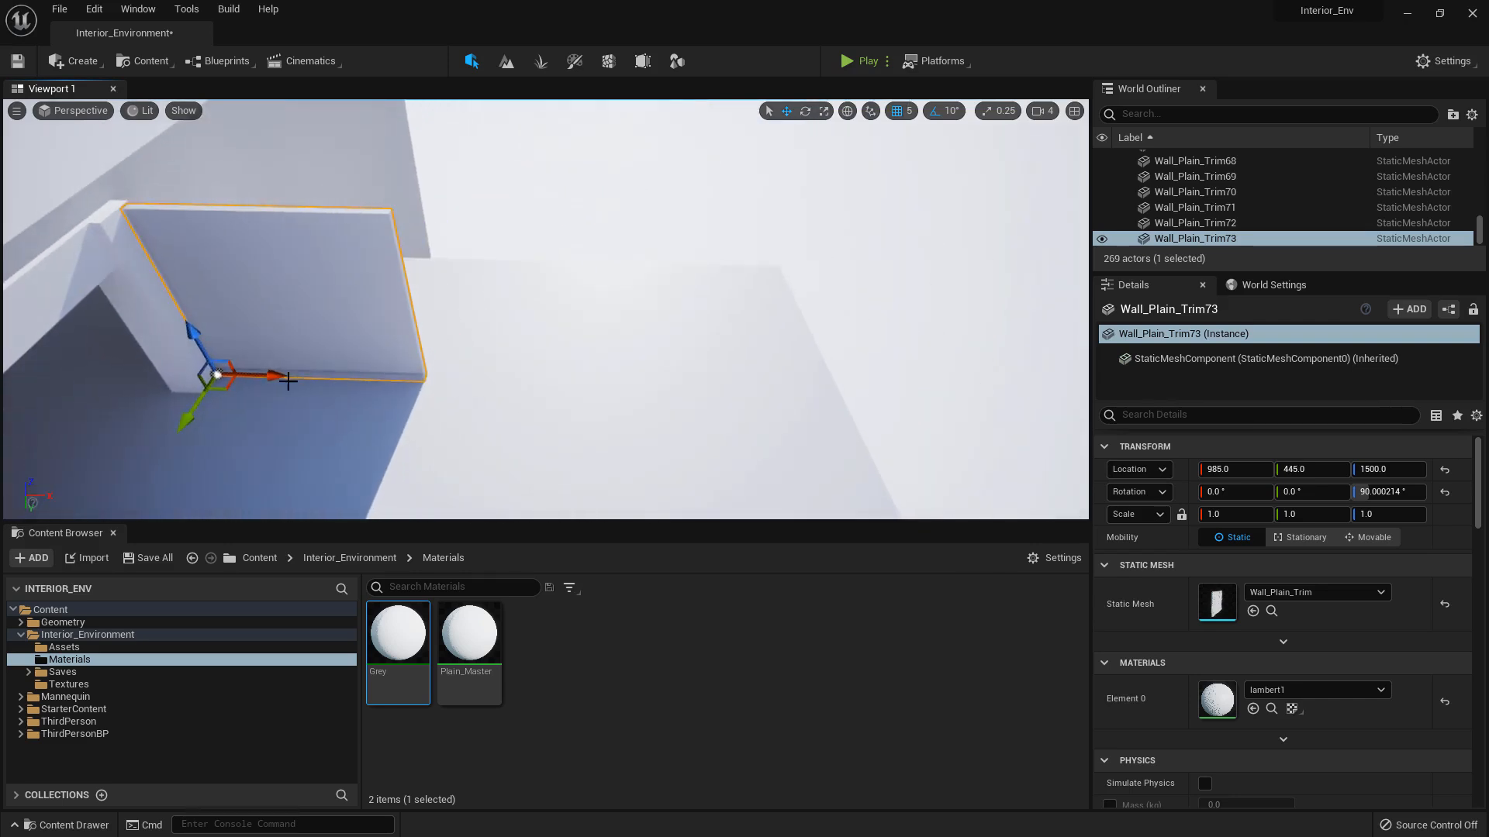
alt+drag(288, 381, 496, 373)
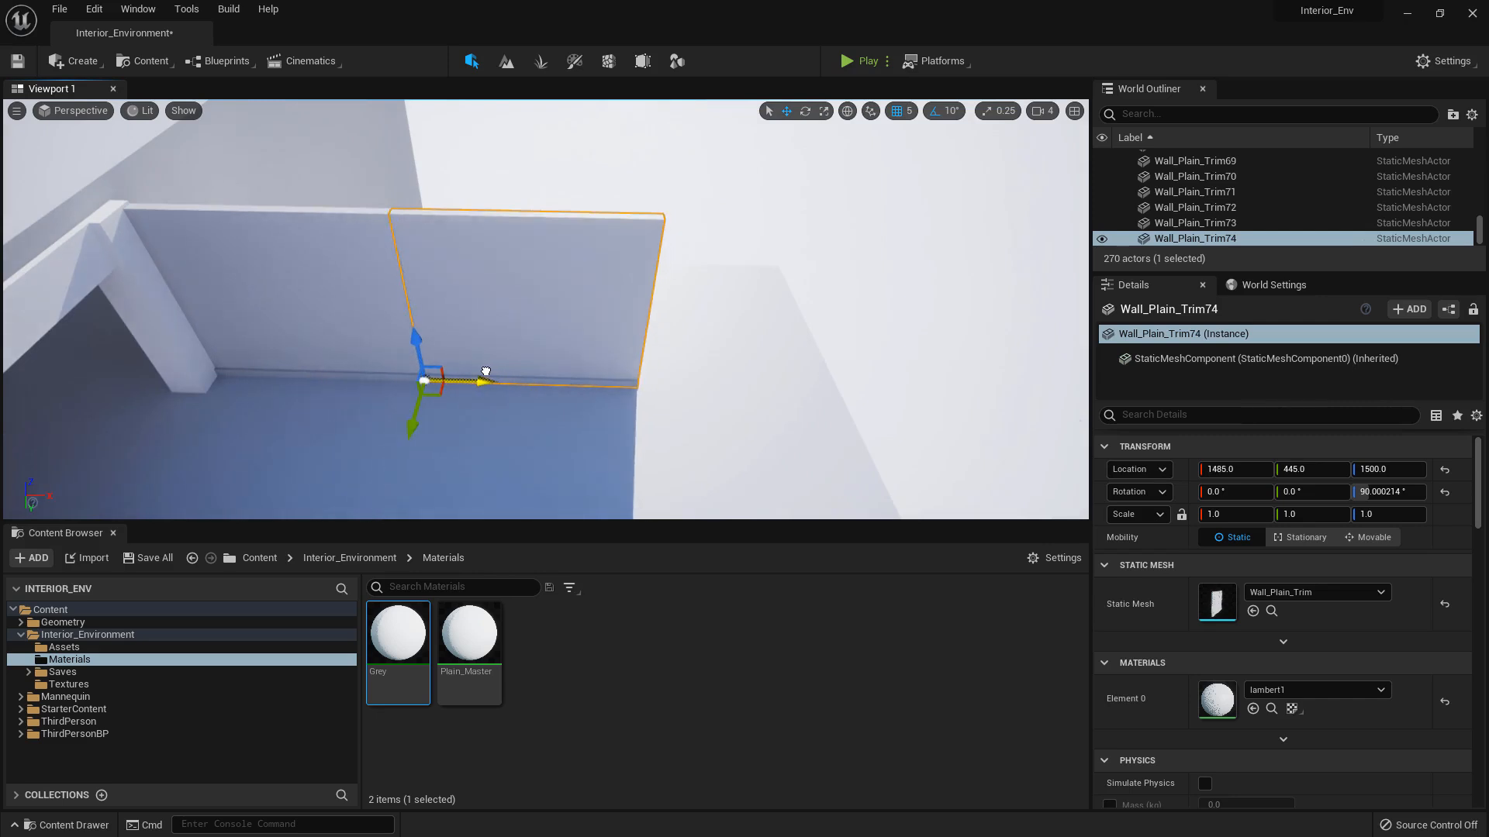
Duplicate the upper wall panel at X 1485, rotate the copy to 180° around Z and move it to X 1965
right_drag(489, 380, 504, 353)
key(ctrl+d)
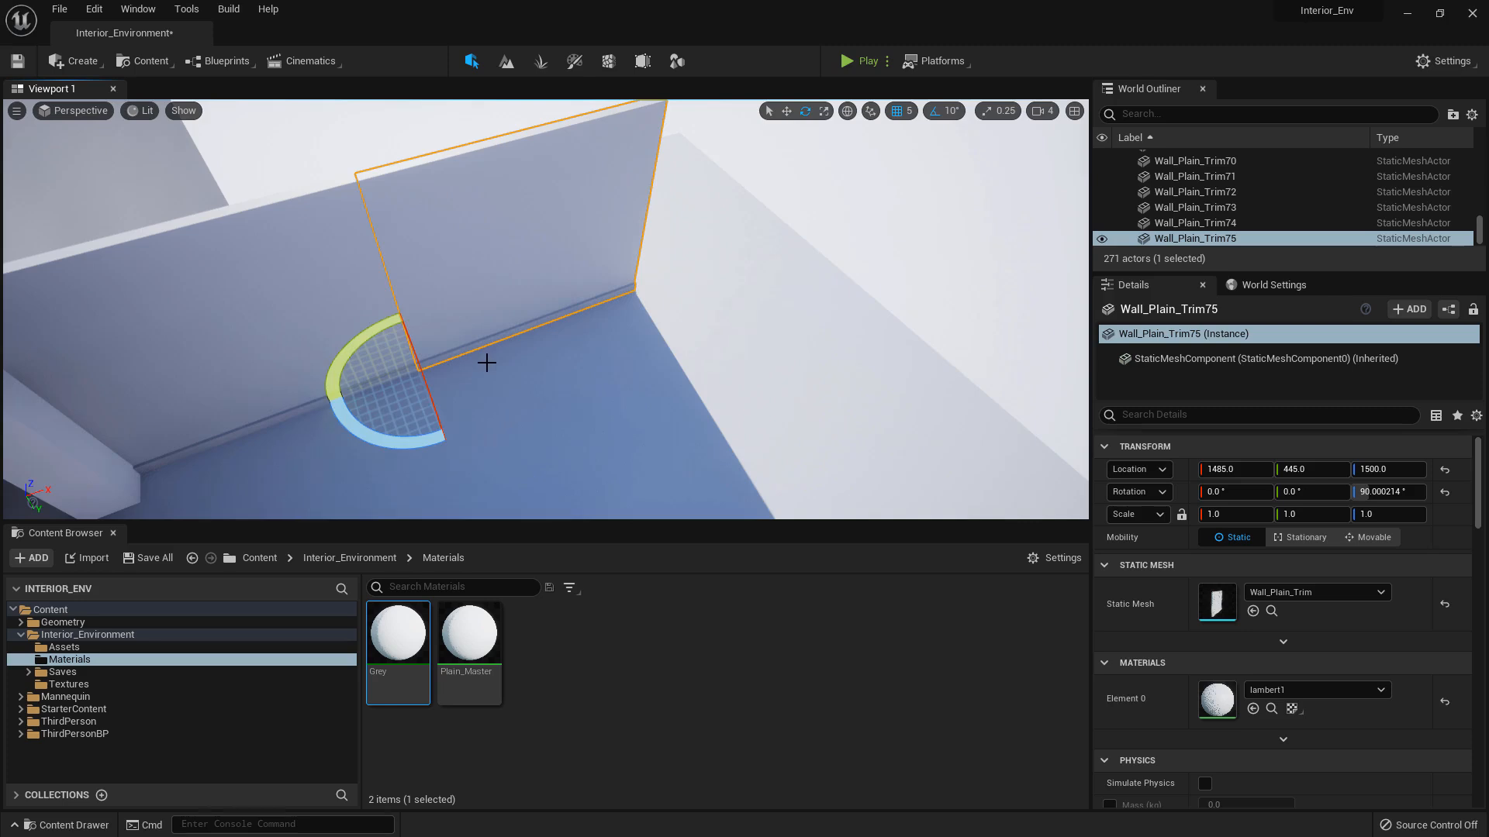
drag(486, 362, 448, 447)
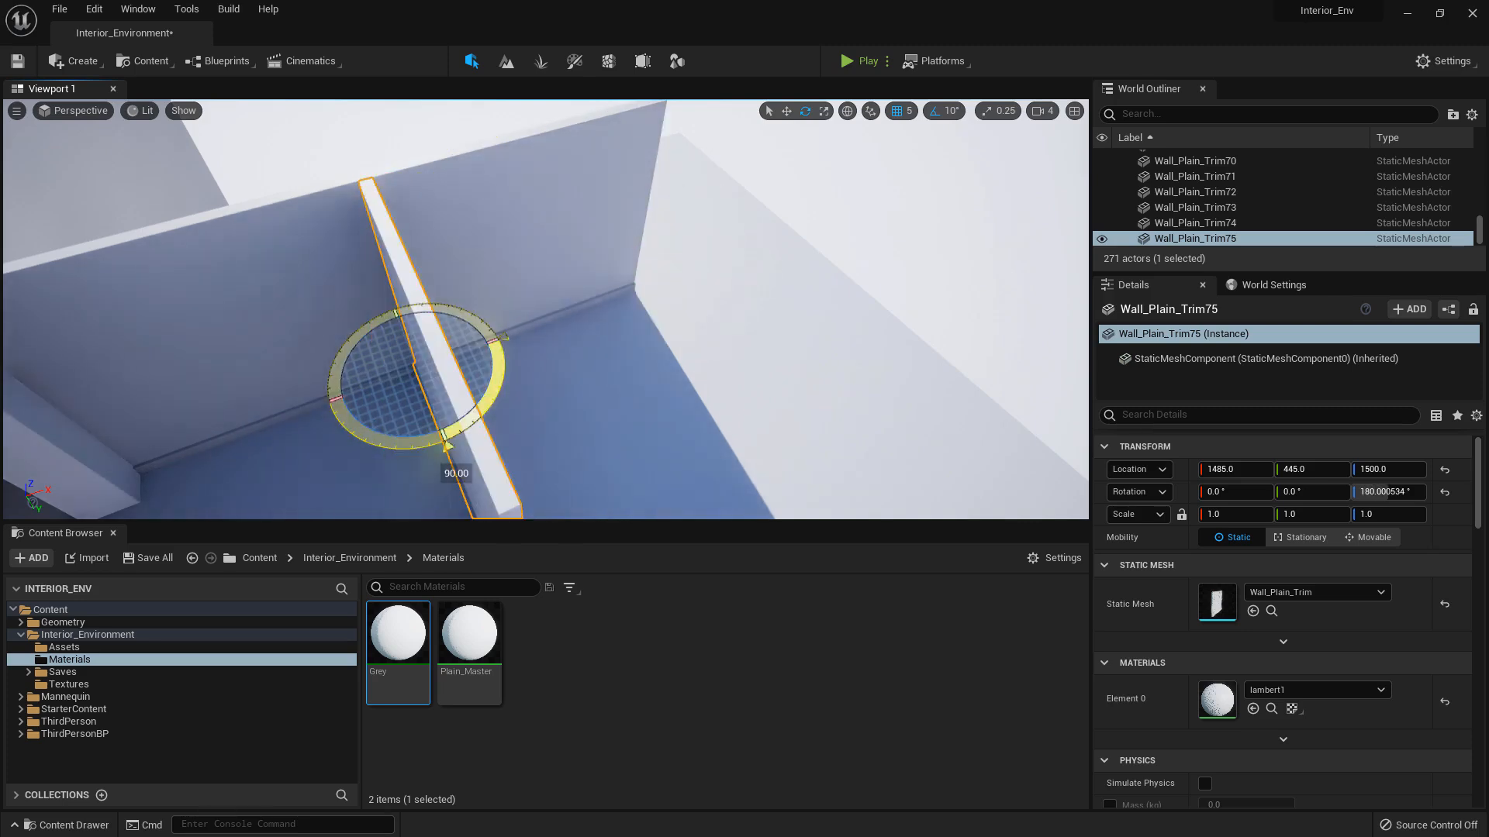
right_drag(456, 351, 491, 287)
drag(491, 287, 727, 299)
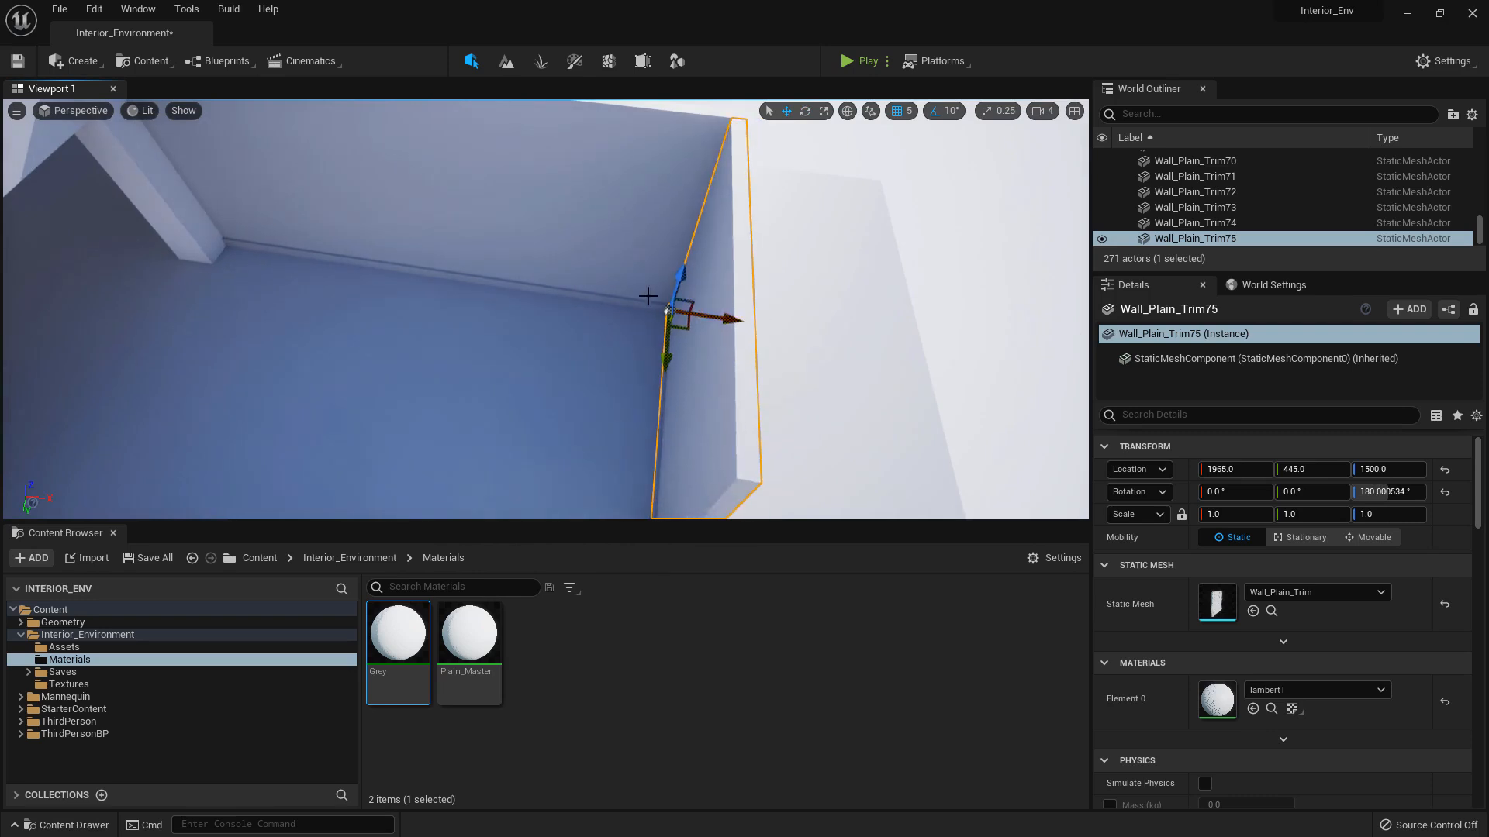
Duplicate the 180° wall panel four times along Y at 500-unit spacing, ending at Y 2445
right_drag(647, 296, 505, 318)
alt+drag(272, 429, 558, 392)
right_drag(559, 392, 651, 390)
alt+drag(302, 419, 583, 380)
right_drag(583, 380, 640, 380)
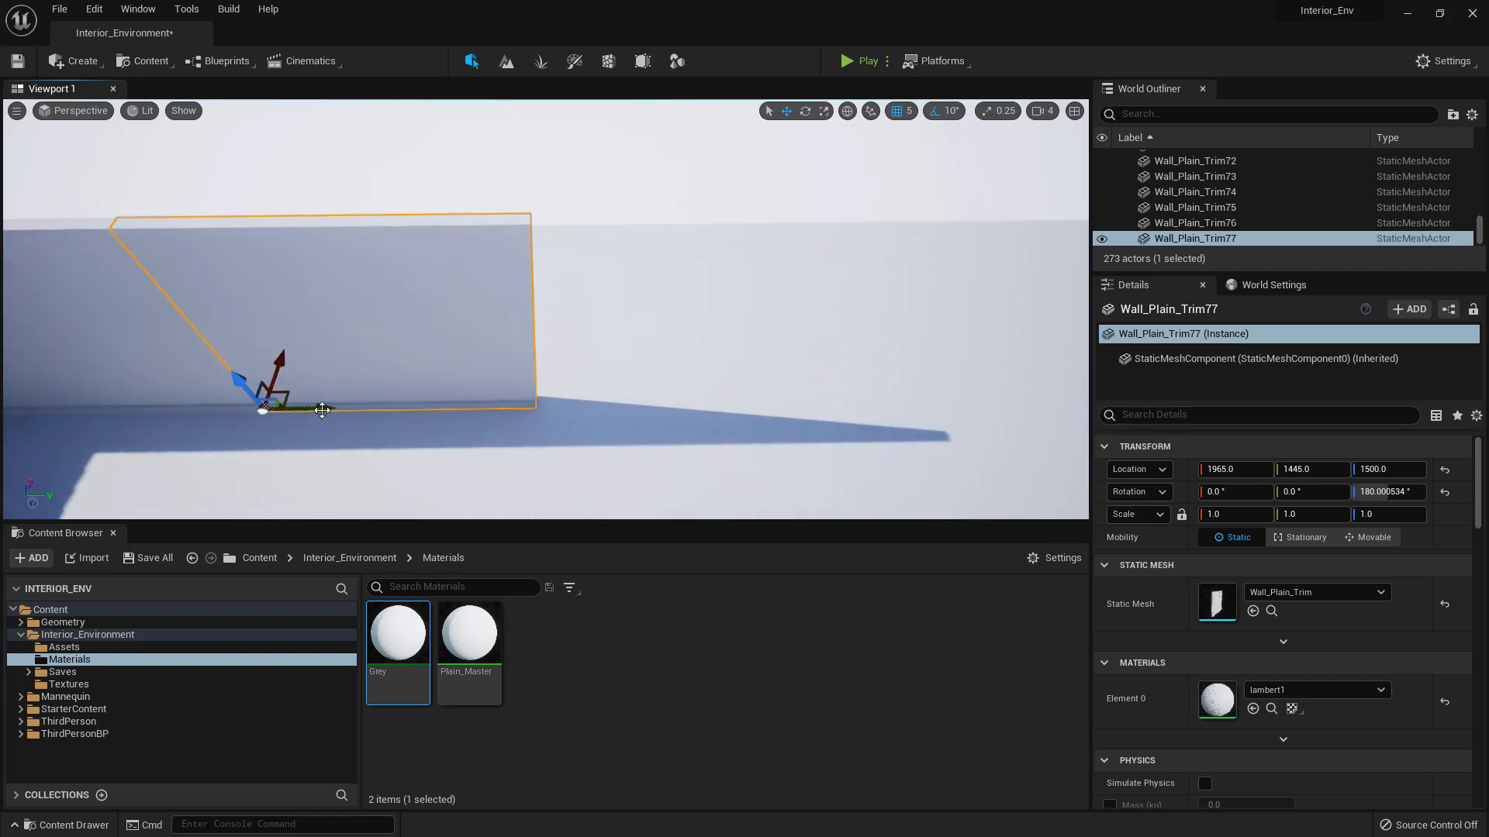
alt+drag(322, 403, 590, 391)
right_drag(395, 412, 465, 411)
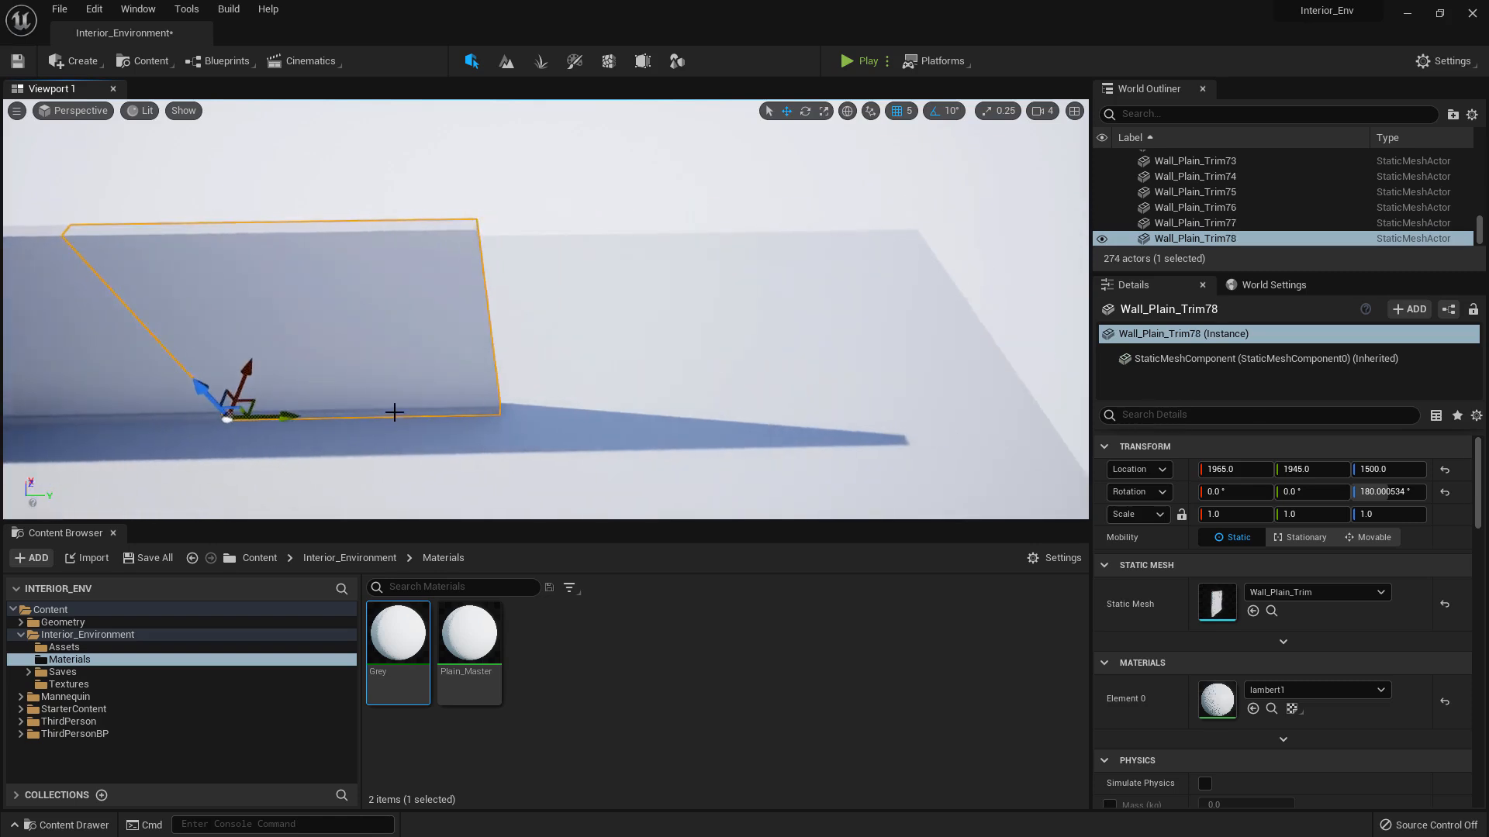
alt+drag(269, 419, 547, 393)
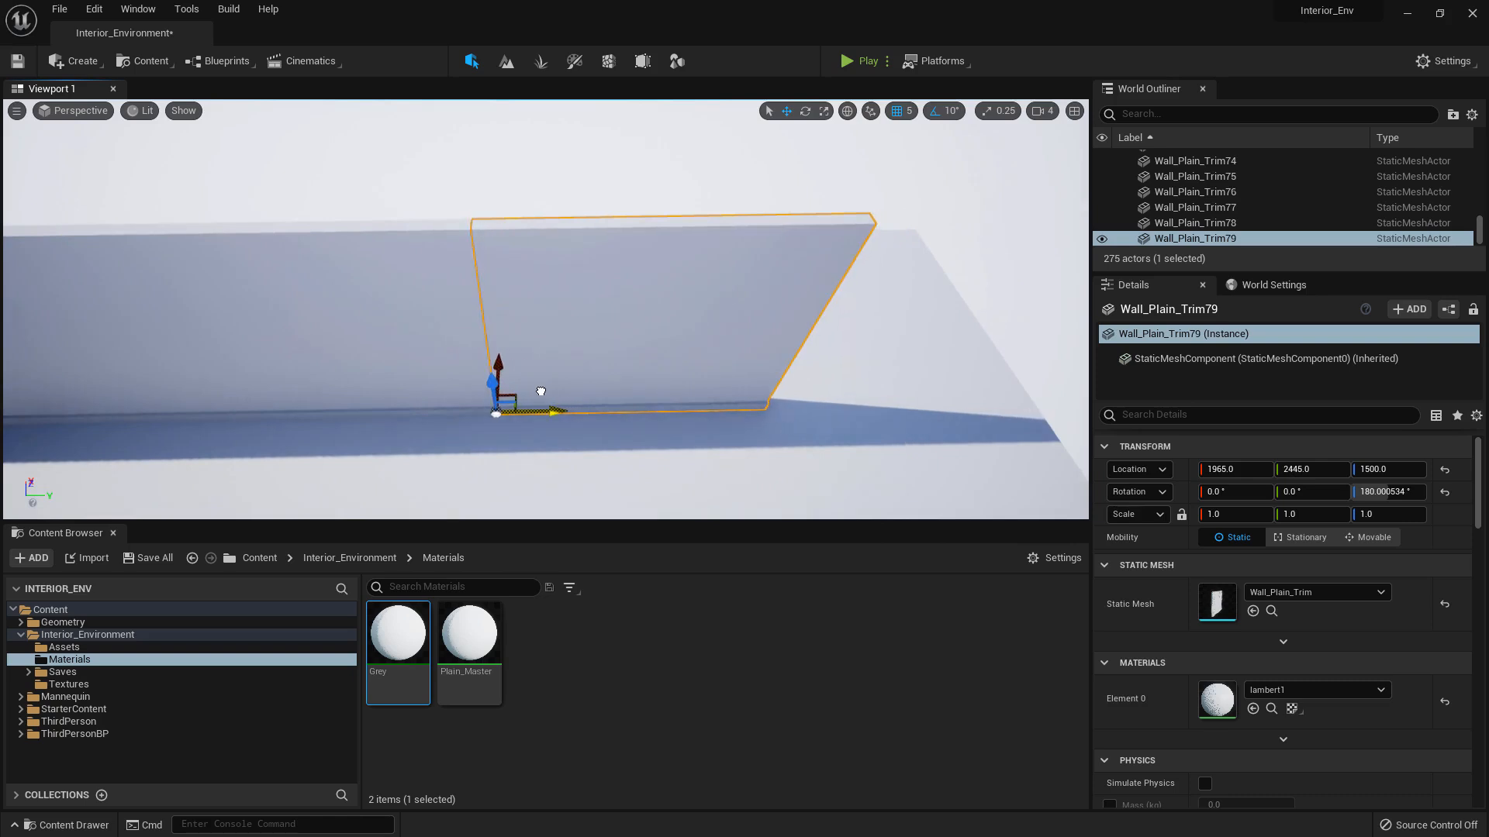
Duplicate the last wall panel, rotate the copy to 270° around Z and move it to Y 2925
right_drag(542, 391, 509, 395)
alt+drag(429, 442, 431, 440)
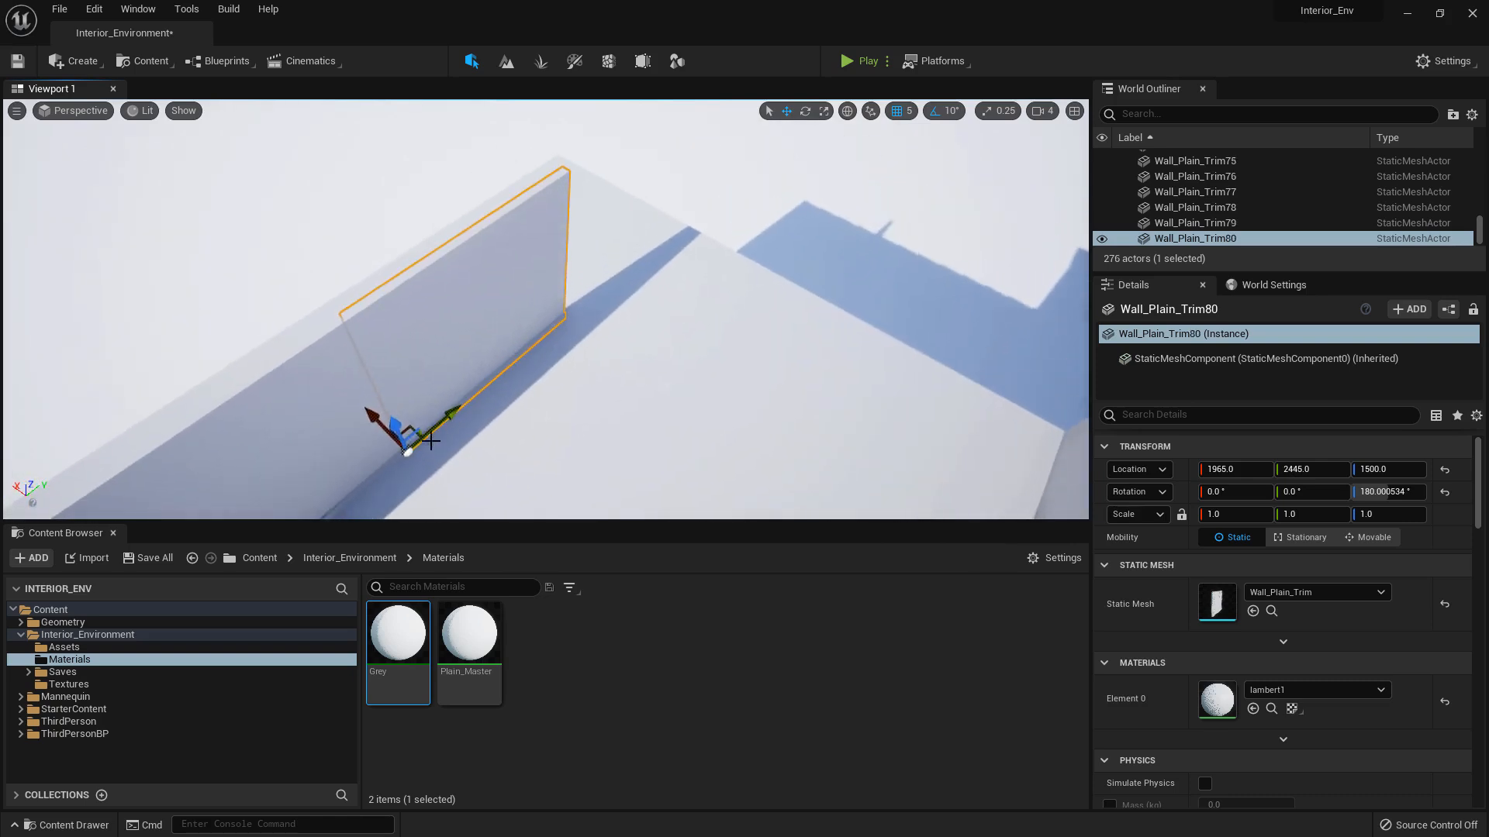
key(e)
right_drag(433, 435, 431, 480)
drag(447, 428, 373, 443)
drag(456, 339, 628, 262)
right_drag(628, 262, 822, 278)
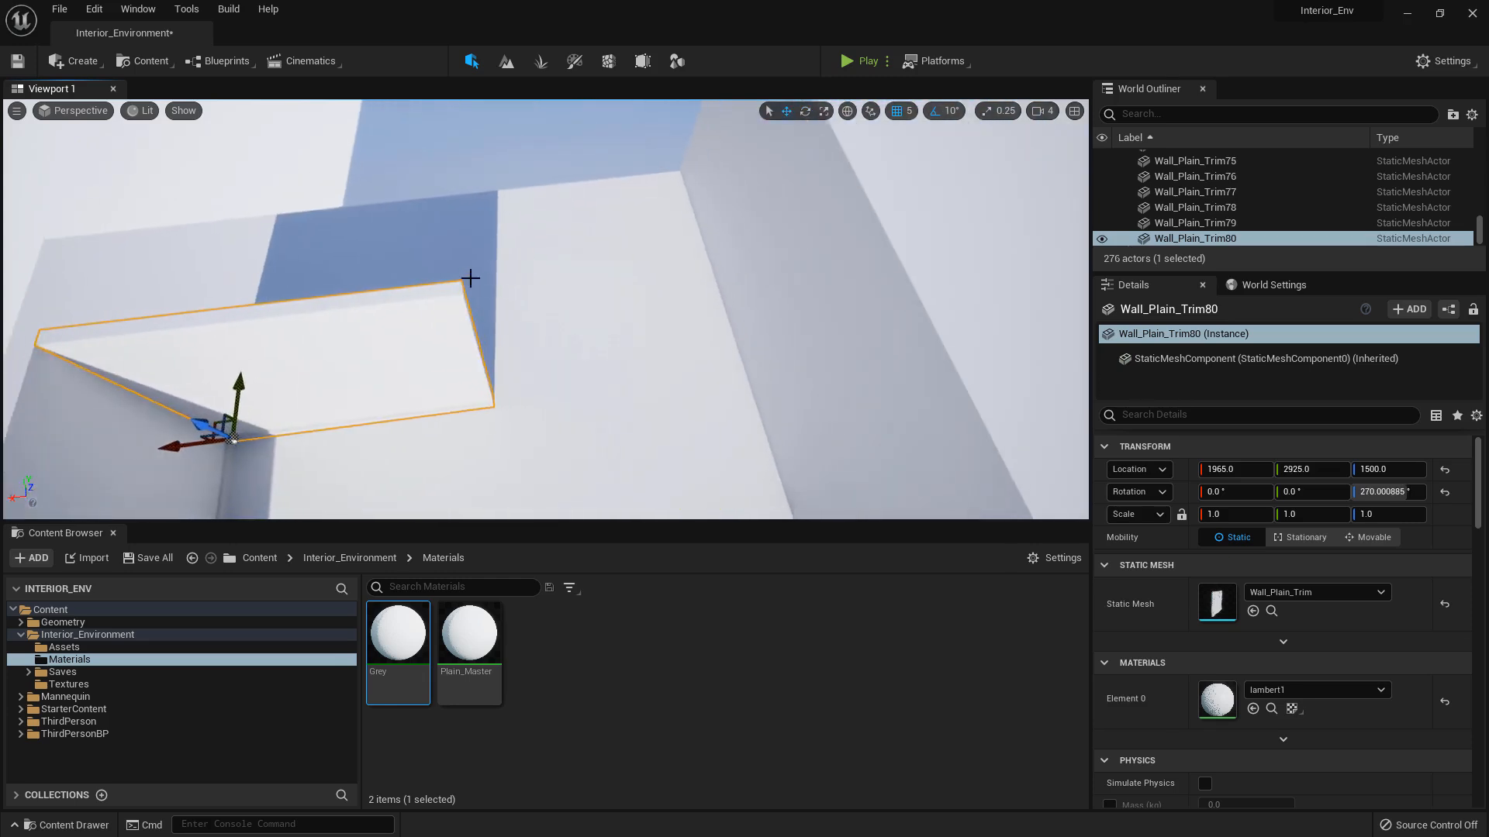
Duplicate the 270° wall panel along X to 1470 and stretch the copy to a Y scale of about 1.05
alt+drag(183, 443, 442, 389)
mouse_move(463, 365)
right_down()
mouse_move(443, 359)
mouse_move(463, 372)
right_up()
key(r)
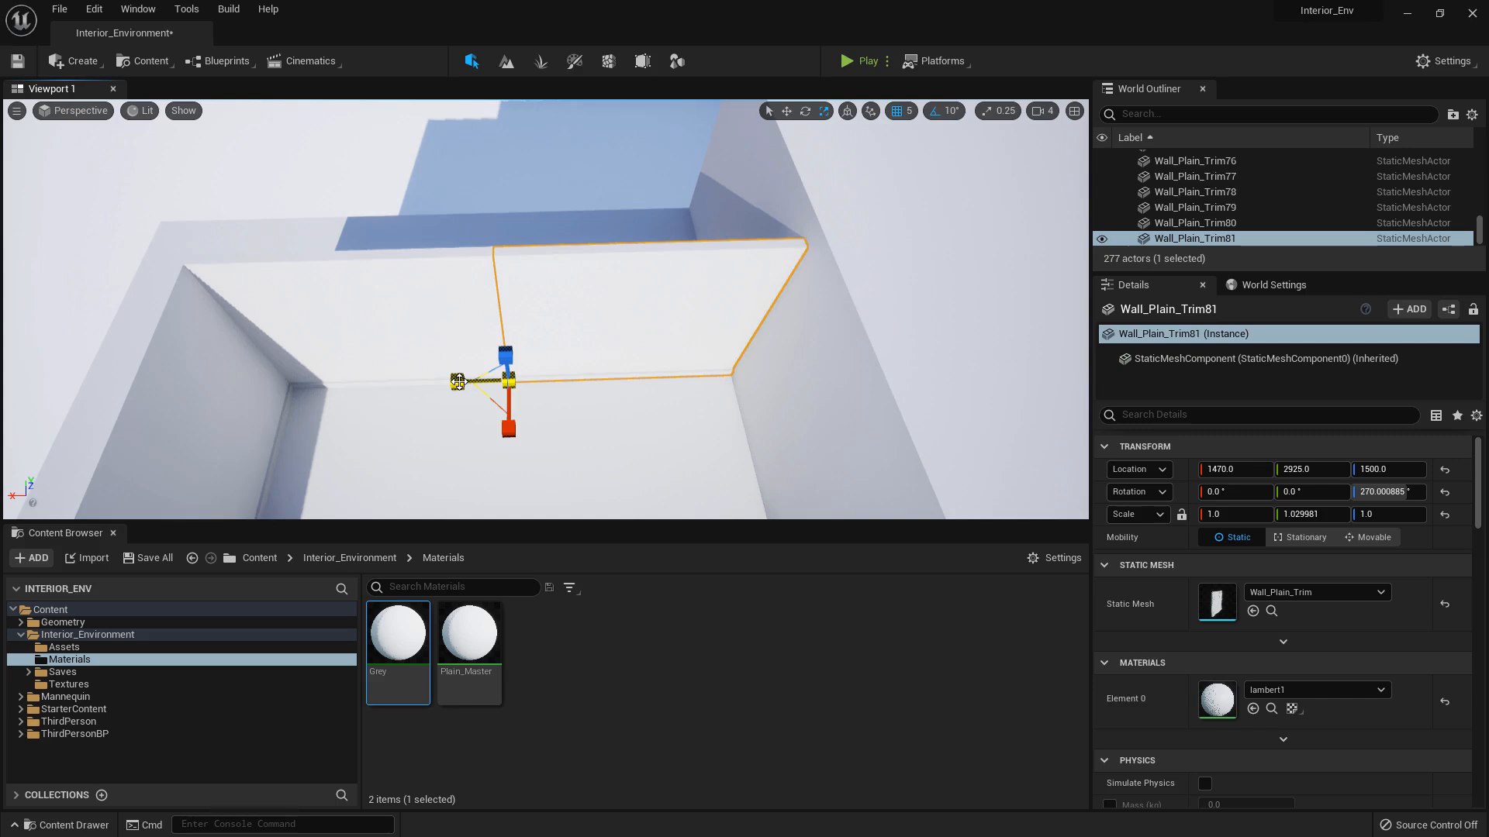
right_drag(701, 298, 777, 244)
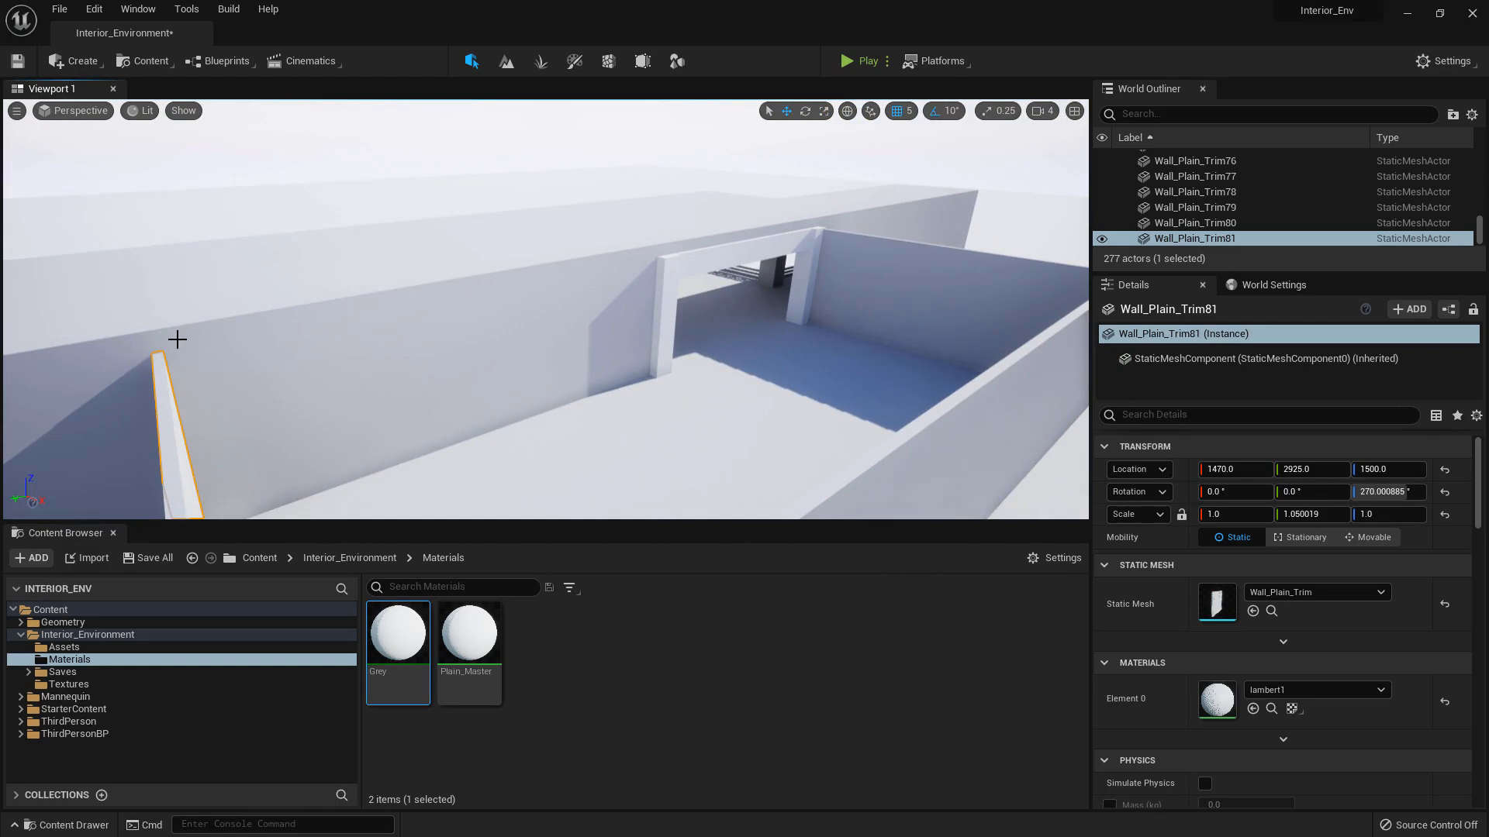
Select the row of six thin ceiling blocks at X 455, Z 1950 and duplicate it along X to 955
click(369, 233)
mouse_move(369, 231)
right_down()
mouse_move(310, 241)
mouse_move(369, 230)
right_up()
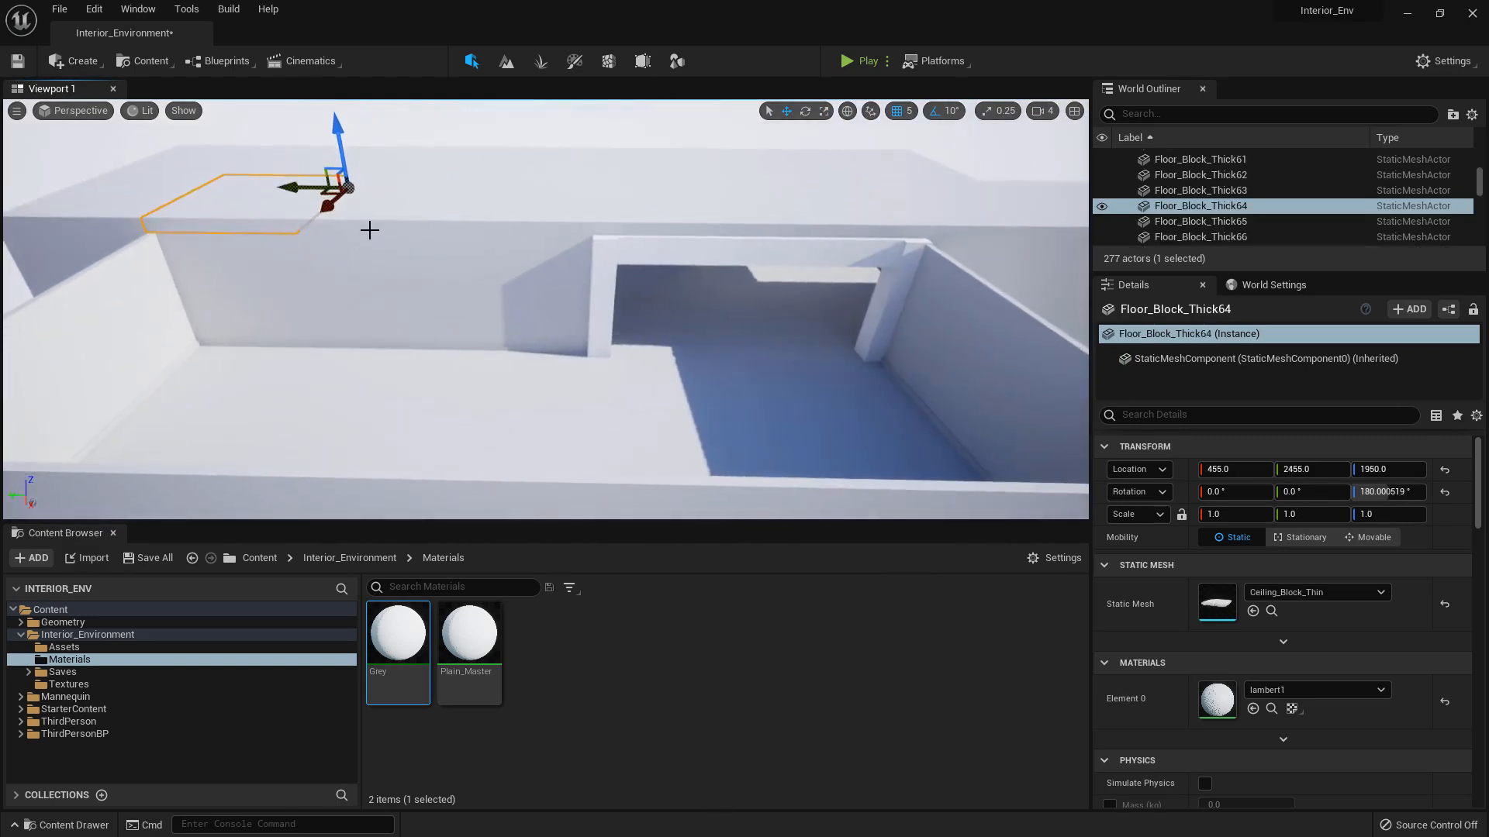
shift+click(414, 208)
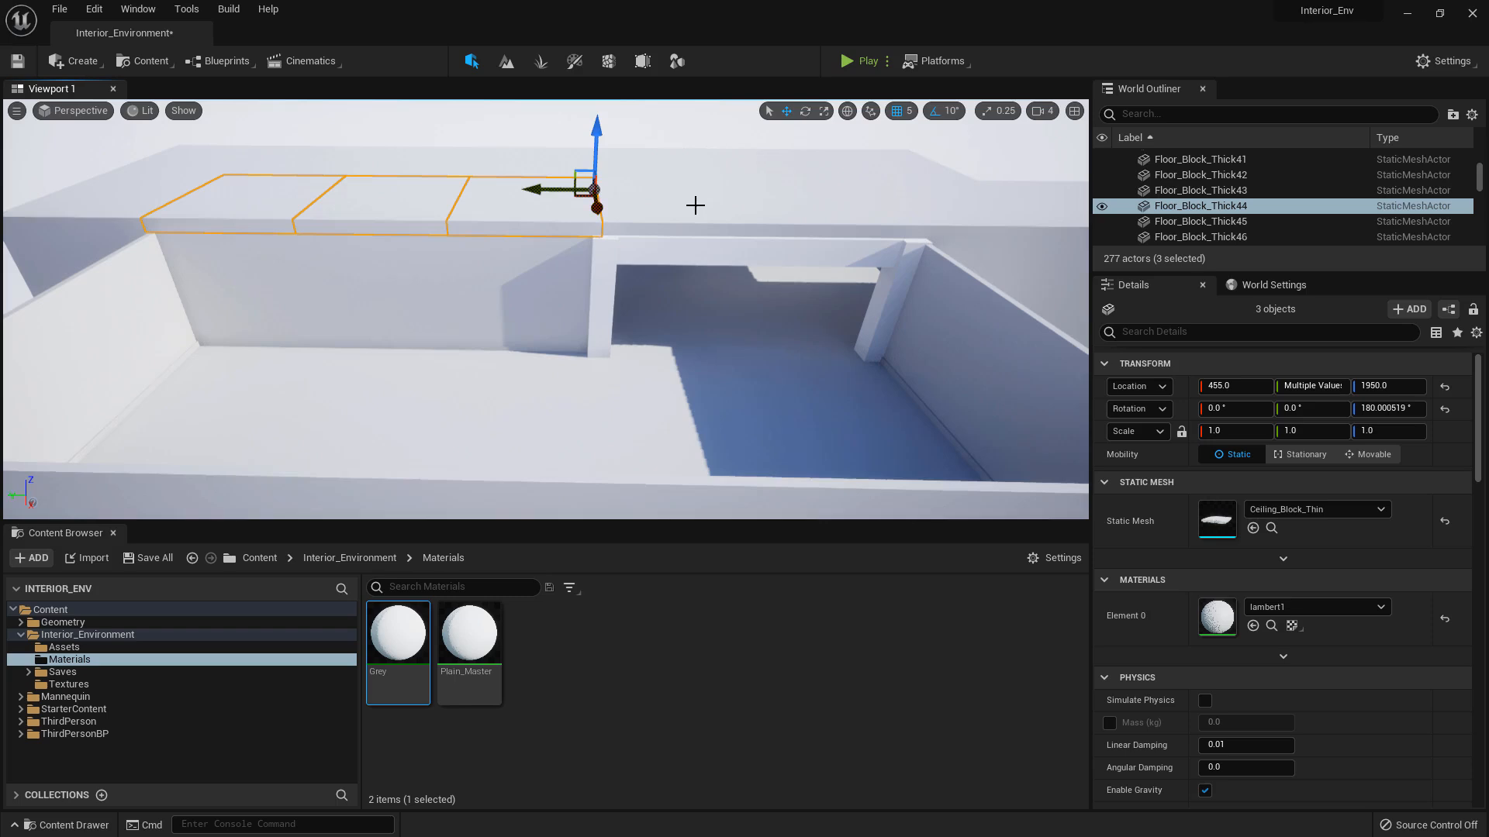
right_drag(889, 210, 837, 209)
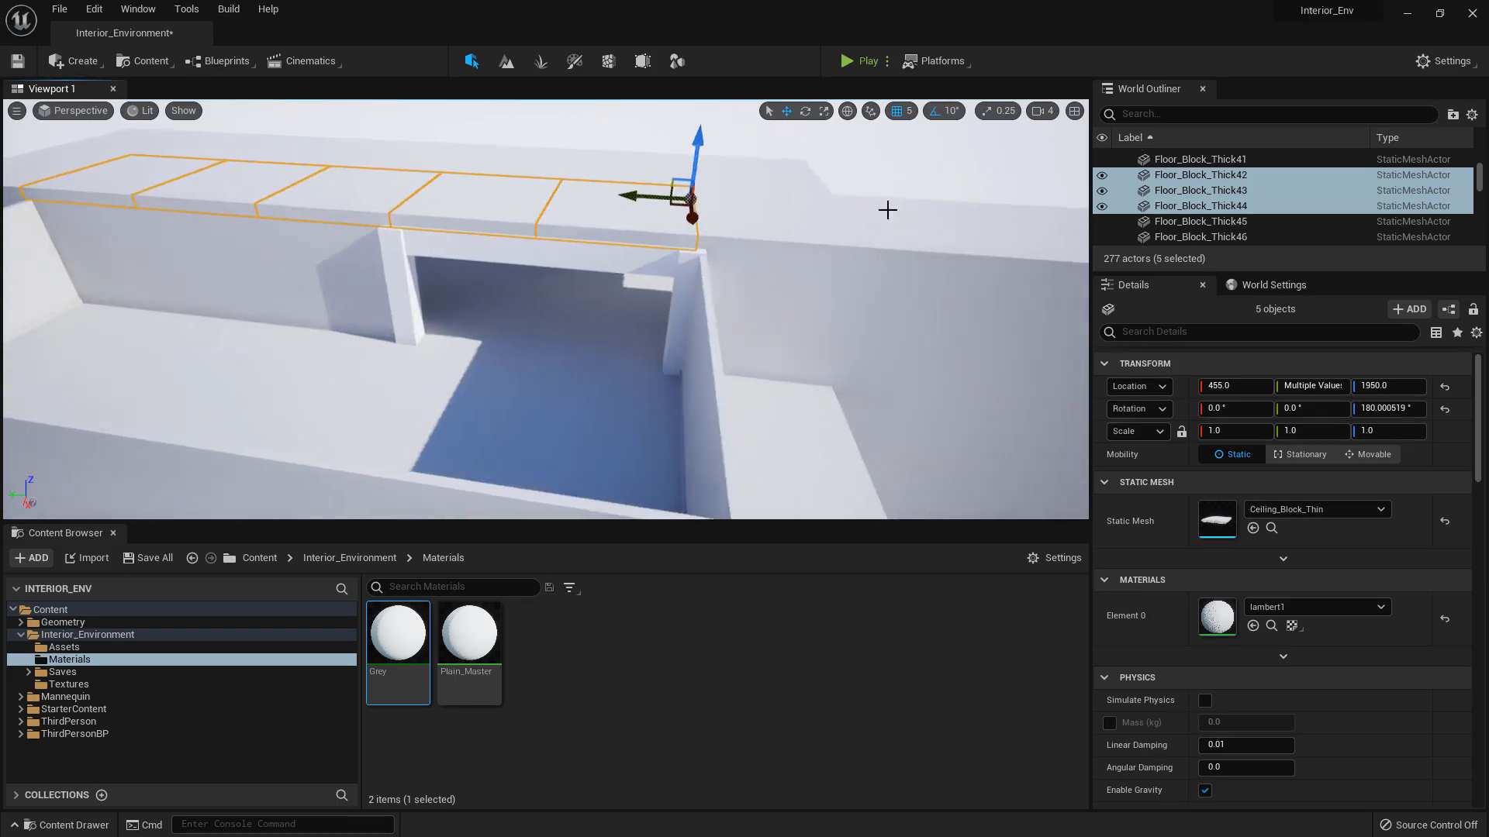
right_drag(701, 236, 620, 233)
right_drag(701, 268, 775, 271)
shift+click(701, 272)
right_drag(654, 295, 915, 318)
right_drag(379, 189, 435, 224)
key(ctrl+d)
right_drag(285, 238, 886, 247)
shift+drag(912, 262, 534, 308)
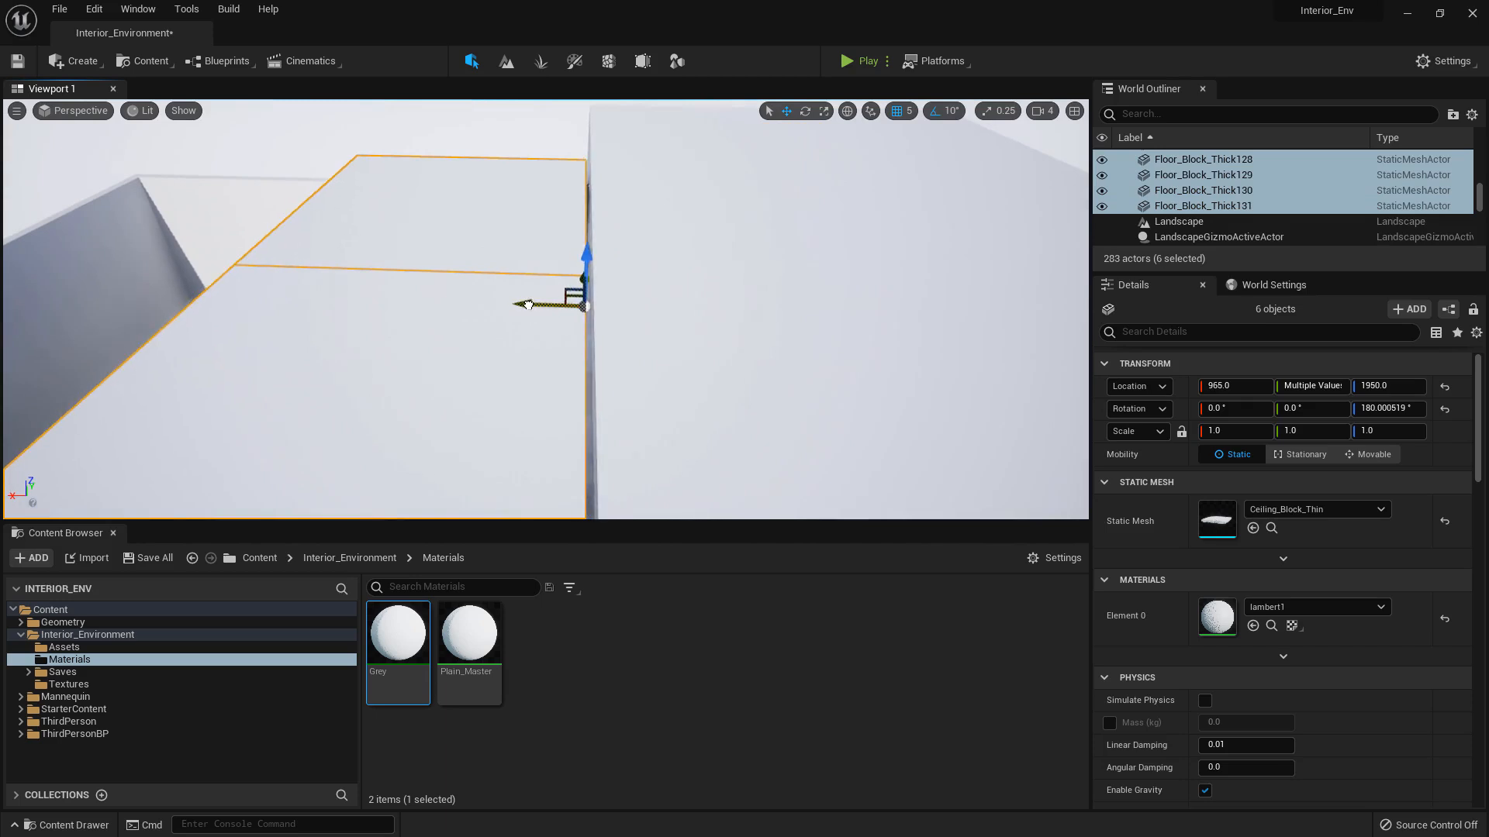
key(a)
right_drag(544, 308, 544, 302)
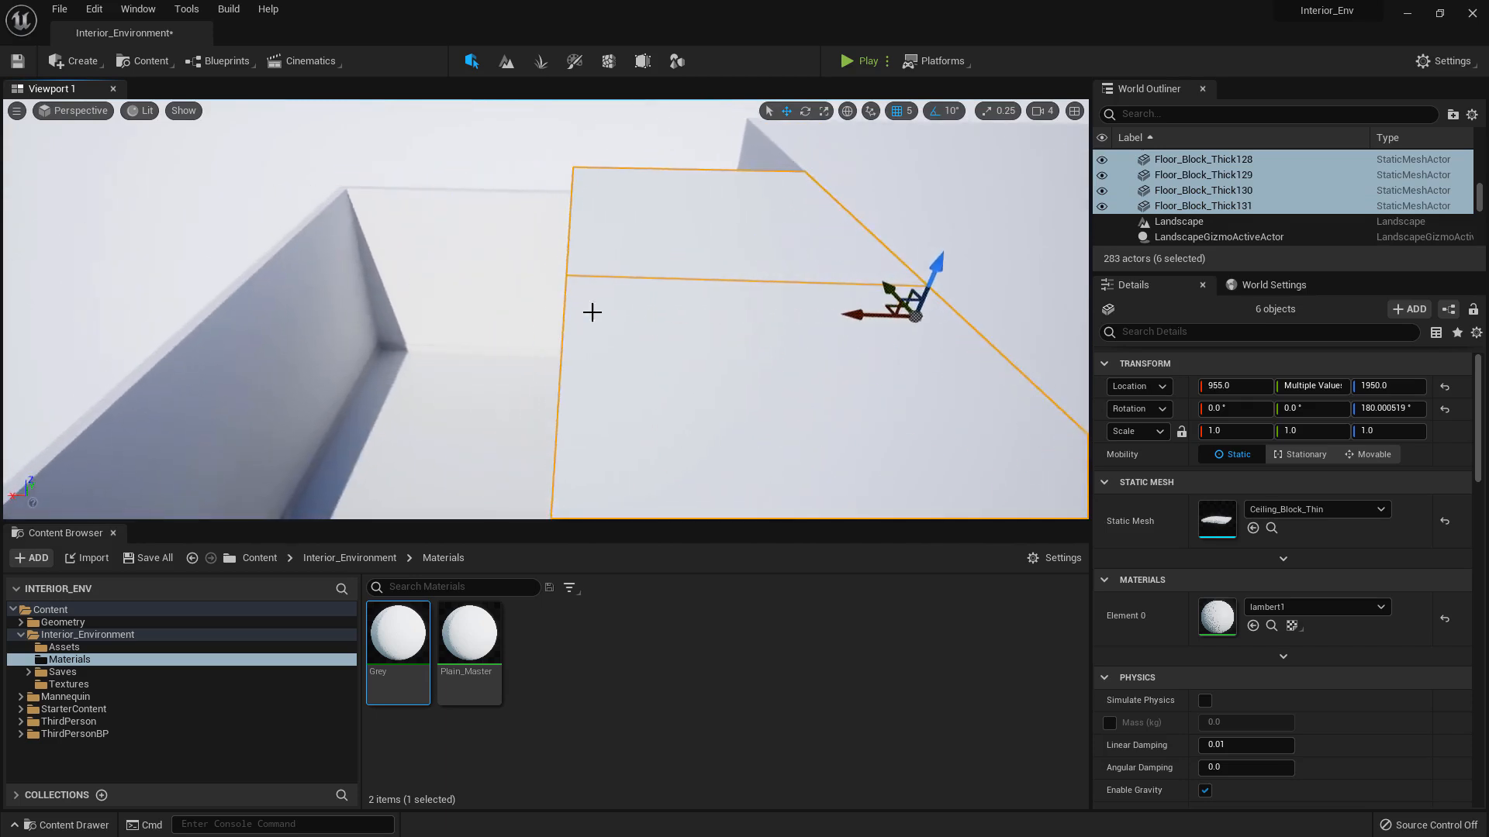
Duplicate the six-block ceiling row once more along X to about 1460
alt+drag(866, 313, 510, 331)
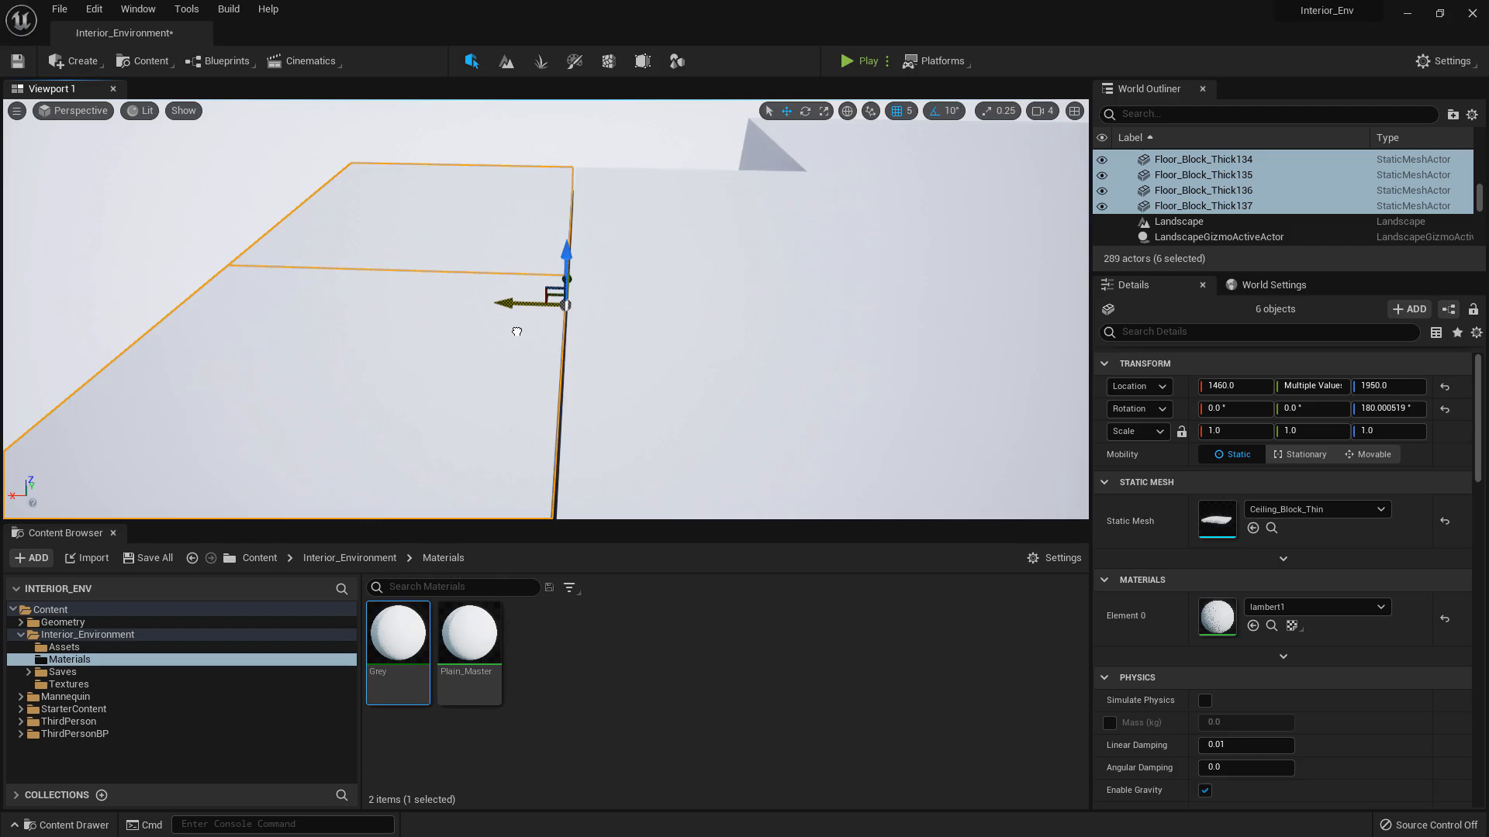
key(a)
mouse_move(519, 331)
right_down()
mouse_move(760, 345)
mouse_move(511, 328)
right_up()
Select the five 180° wall panels on the upper room's long side and move them to X 1930
click(426, 348)
ctrl+click(579, 328)
key(d)
right_drag(646, 351, 690, 352)
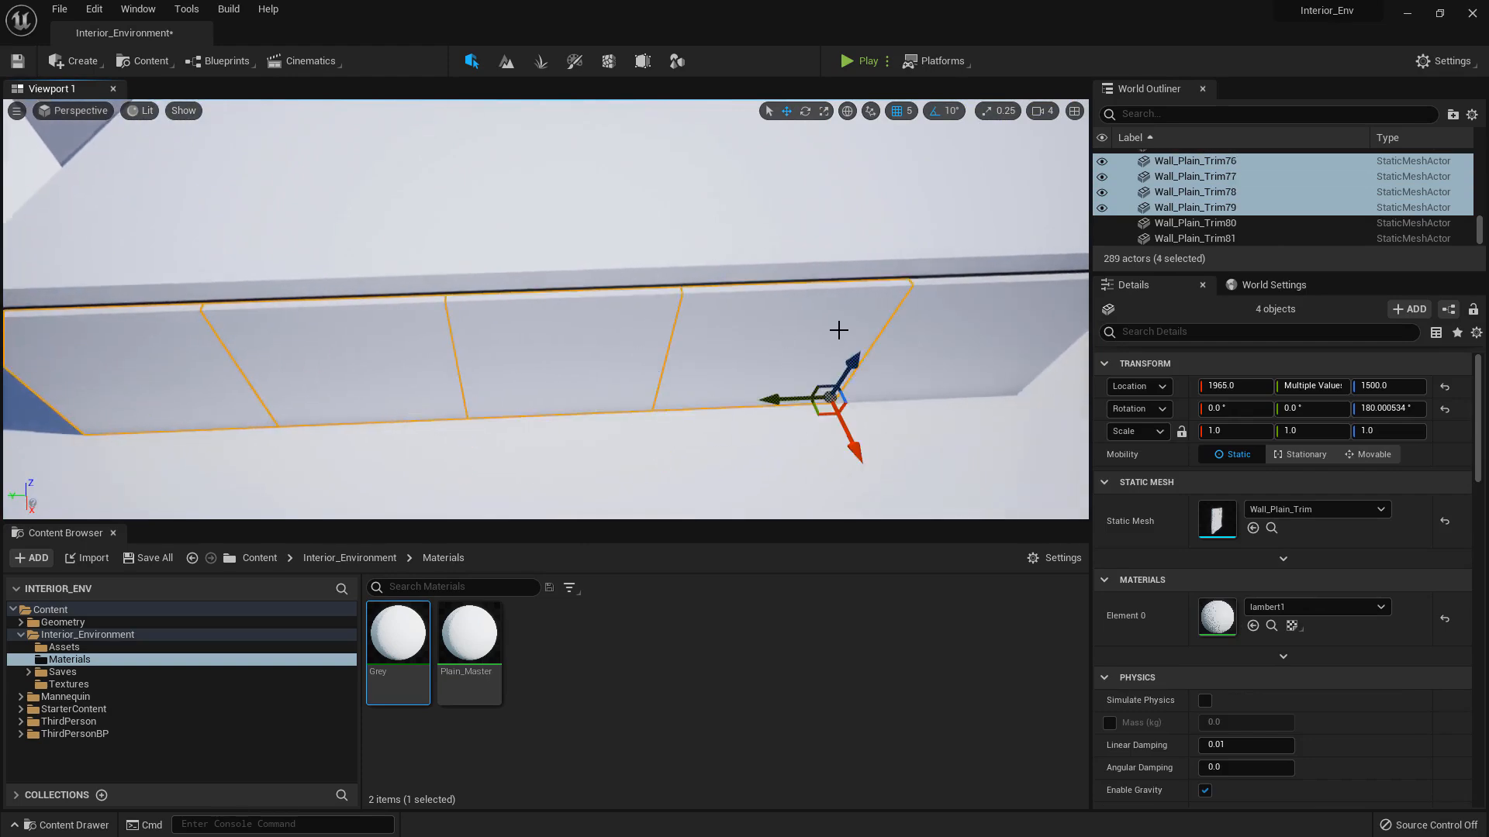
ctrl+click(975, 316)
right_drag(887, 365, 1039, 364)
right_drag(688, 318, 702, 335)
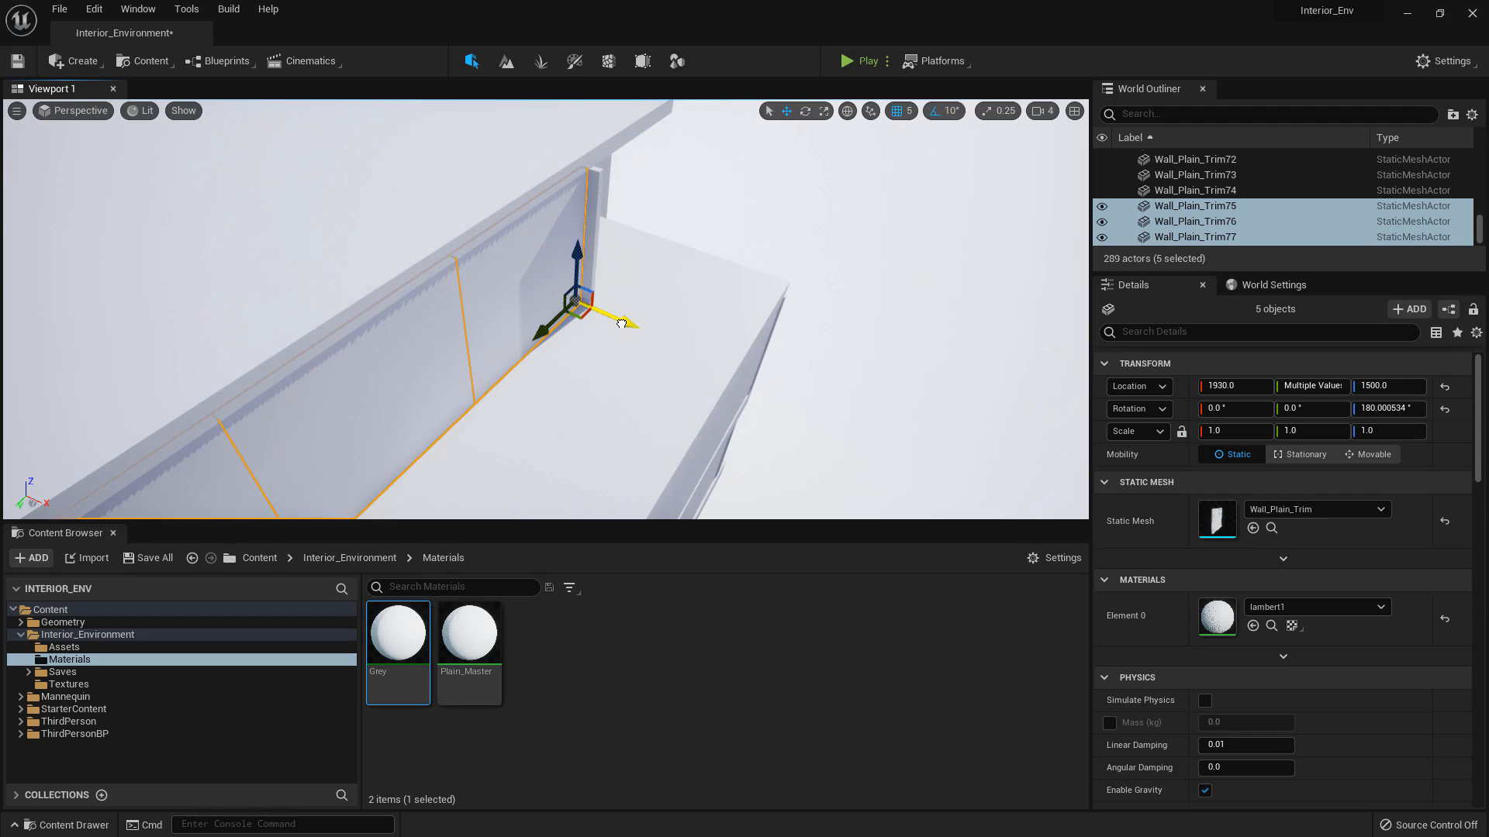
Examine the building's exterior, its open storeys and the end beside the diagonal staircases
right_drag(675, 234, 711, 176)
key(a)
key(s)
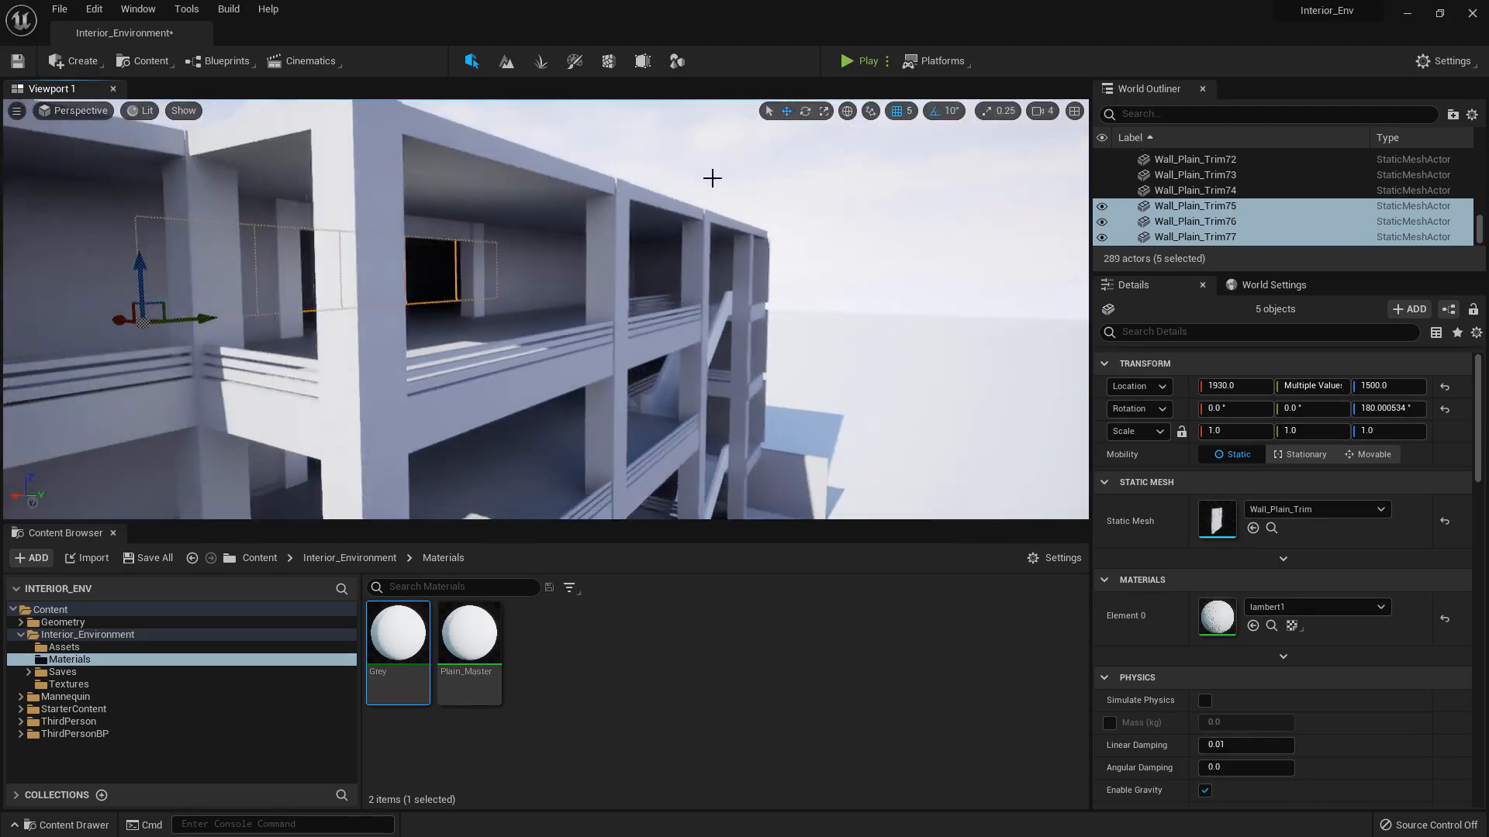
click(700, 123)
key(w)
right_drag(700, 123, 634, 166)
key(s)
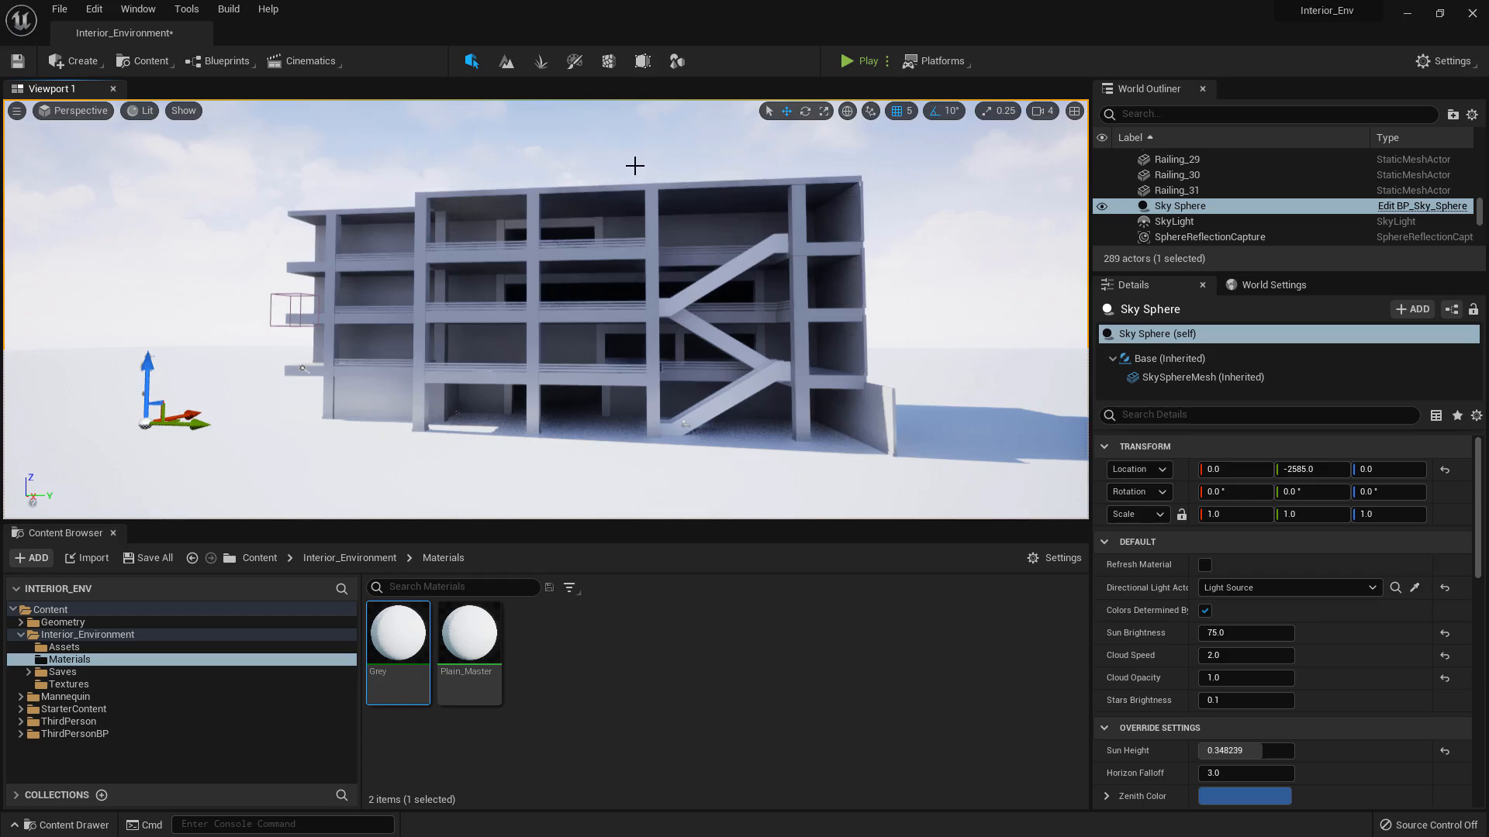
key(w)
right_drag(647, 233, 704, 269)
key(w)
key(a)
key(w)
key(w)
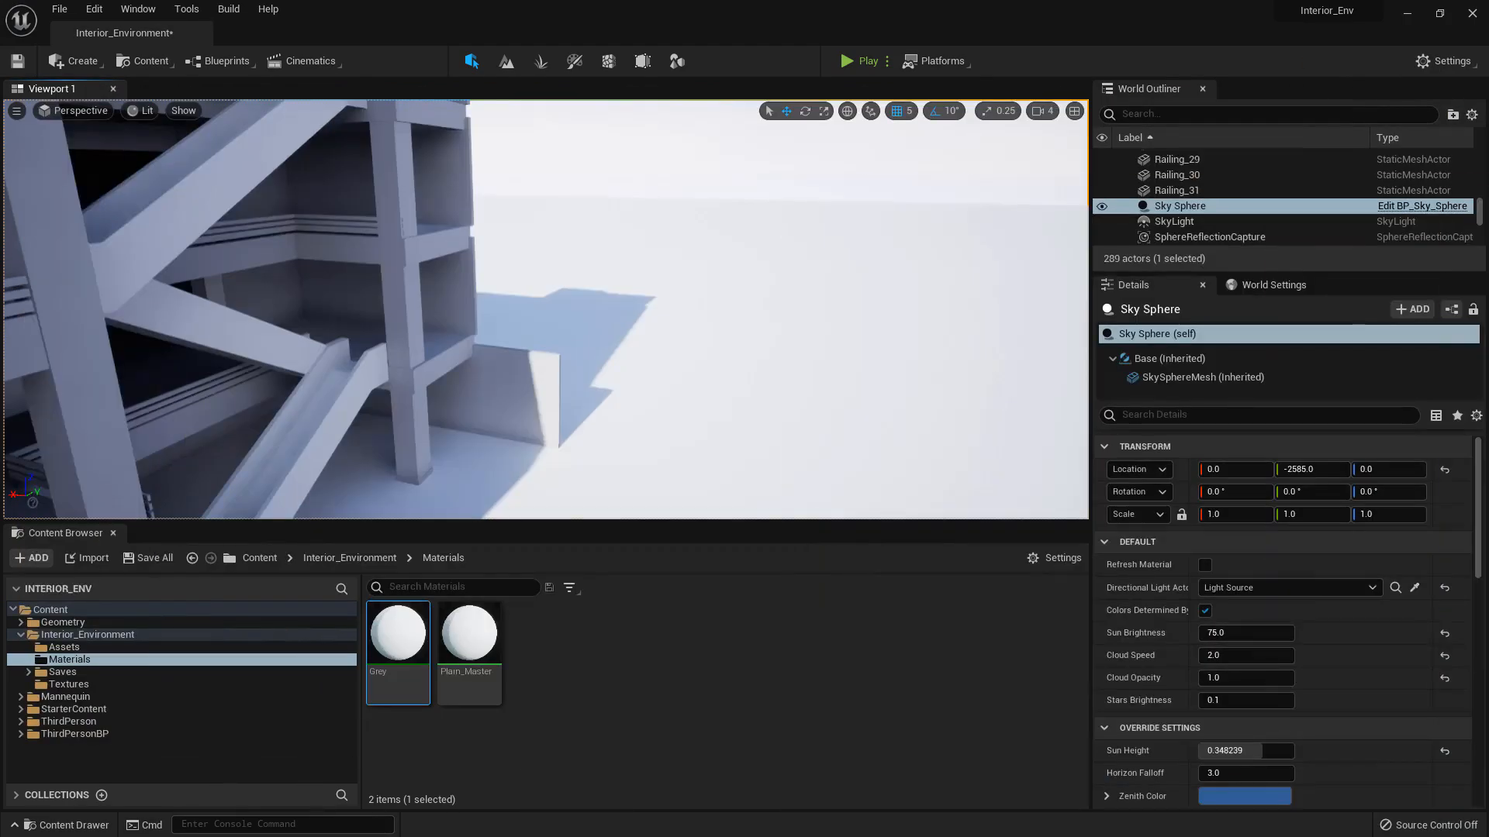
key(w)
mouse_move(570, 373)
right_down()
mouse_move(584, 392)
mouse_move(571, 374)
mouse_move(599, 342)
mouse_move(586, 349)
right_up()
click(570, 374)
click(587, 349)
ctrl+click(521, 263)
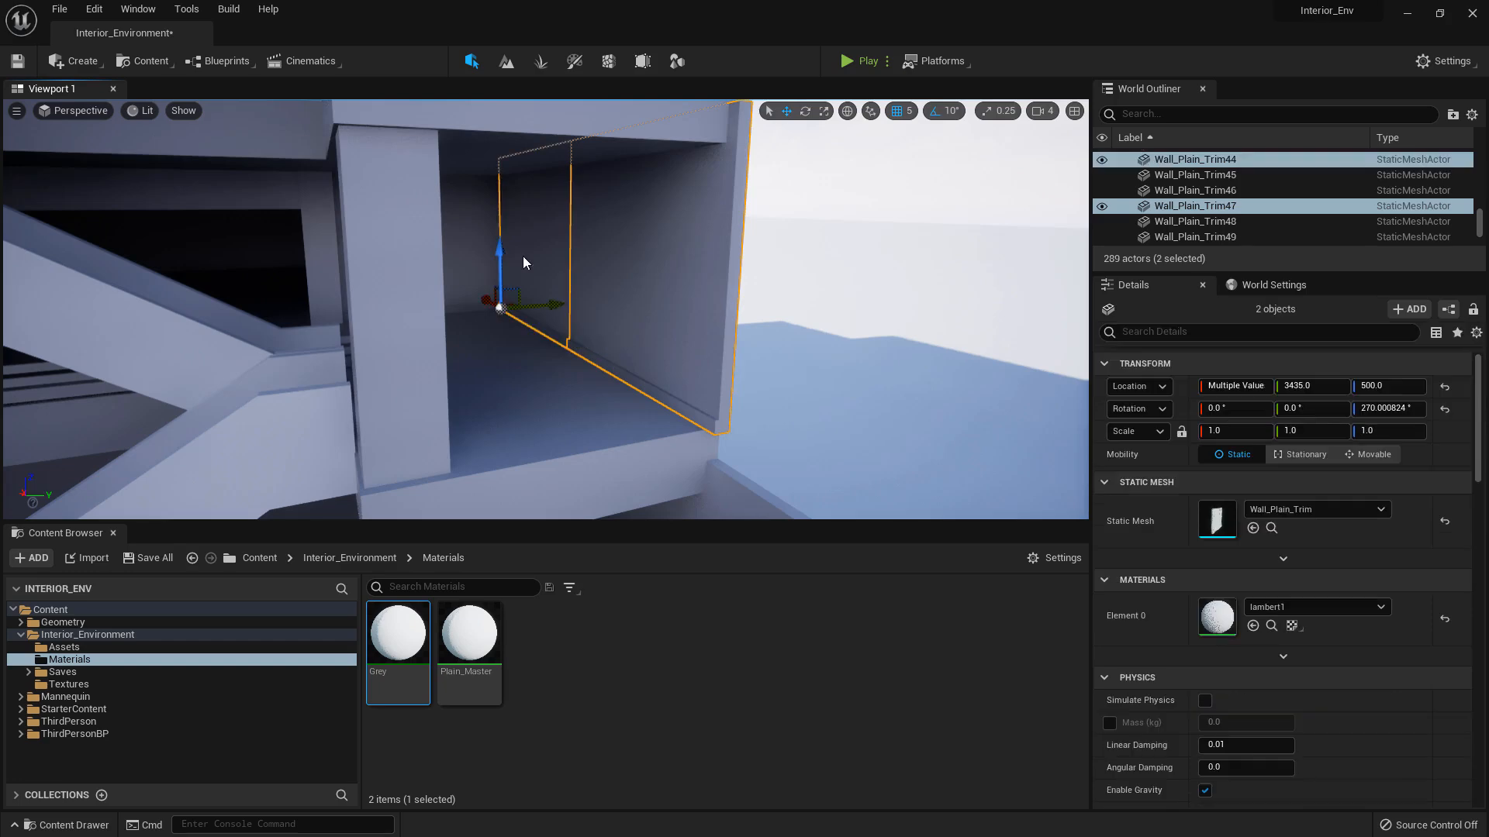
Select the six thick floor blocks at Y 2955 on the storeys beside the stairs and duplicate them along Y to 3455
click(506, 374)
ctrl+click(499, 329)
key(d)
right_drag(498, 329, 470, 368)
key(e)
ctrl+click(493, 322)
ctrl+click(478, 242)
key(e)
right_drag(478, 242, 475, 216)
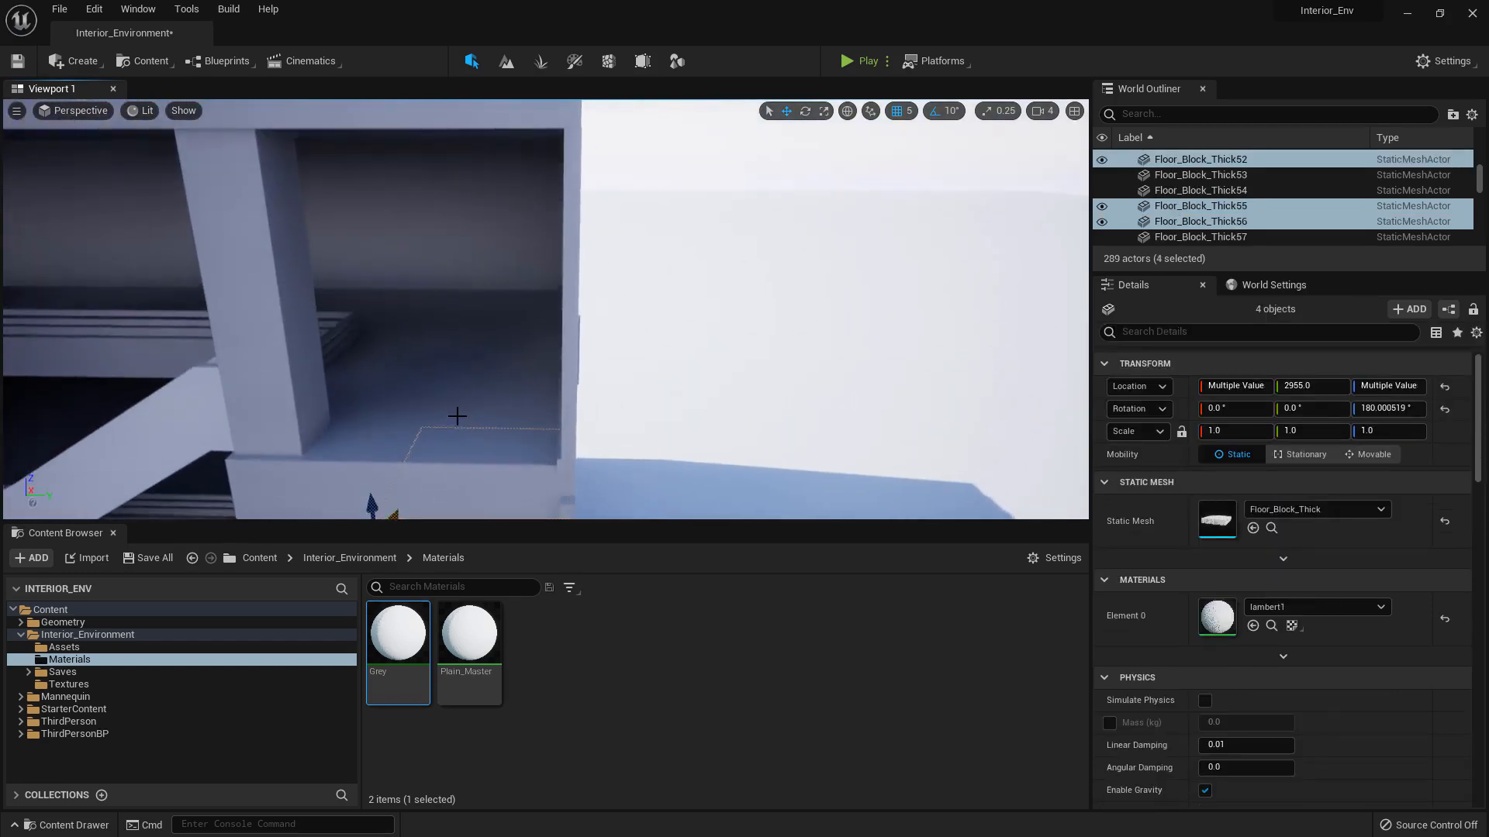
ctrl+click(455, 416)
ctrl+click(459, 320)
key(s)
mouse_move(459, 321)
right_down()
mouse_move(457, 341)
mouse_move(427, 360)
mouse_move(453, 356)
mouse_move(434, 345)
mouse_move(446, 338)
right_up()
key(d)
key(w)
key(a)
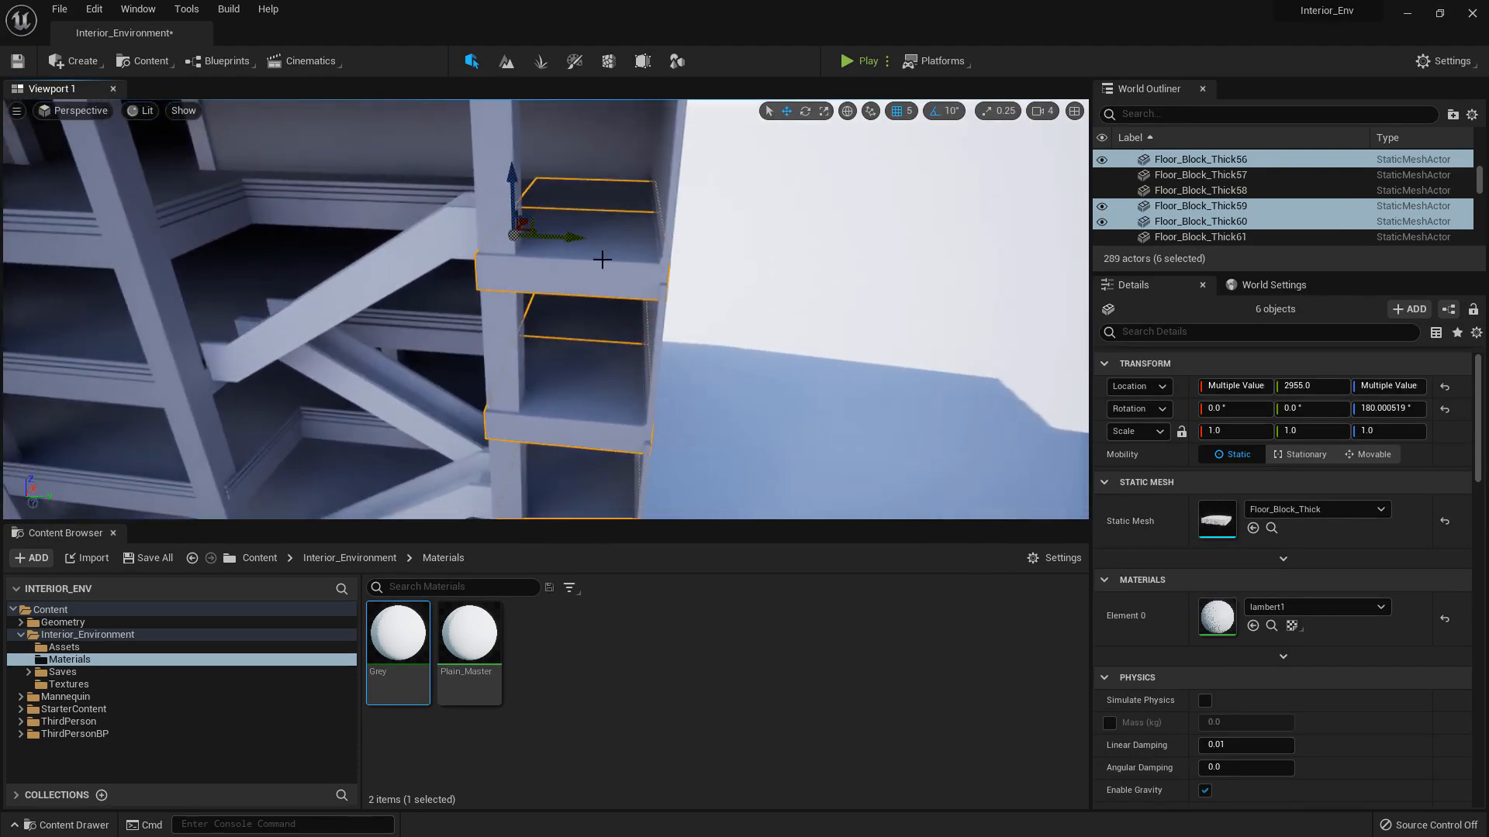
key(d)
right_drag(602, 260, 575, 266)
key(w)
key(d)
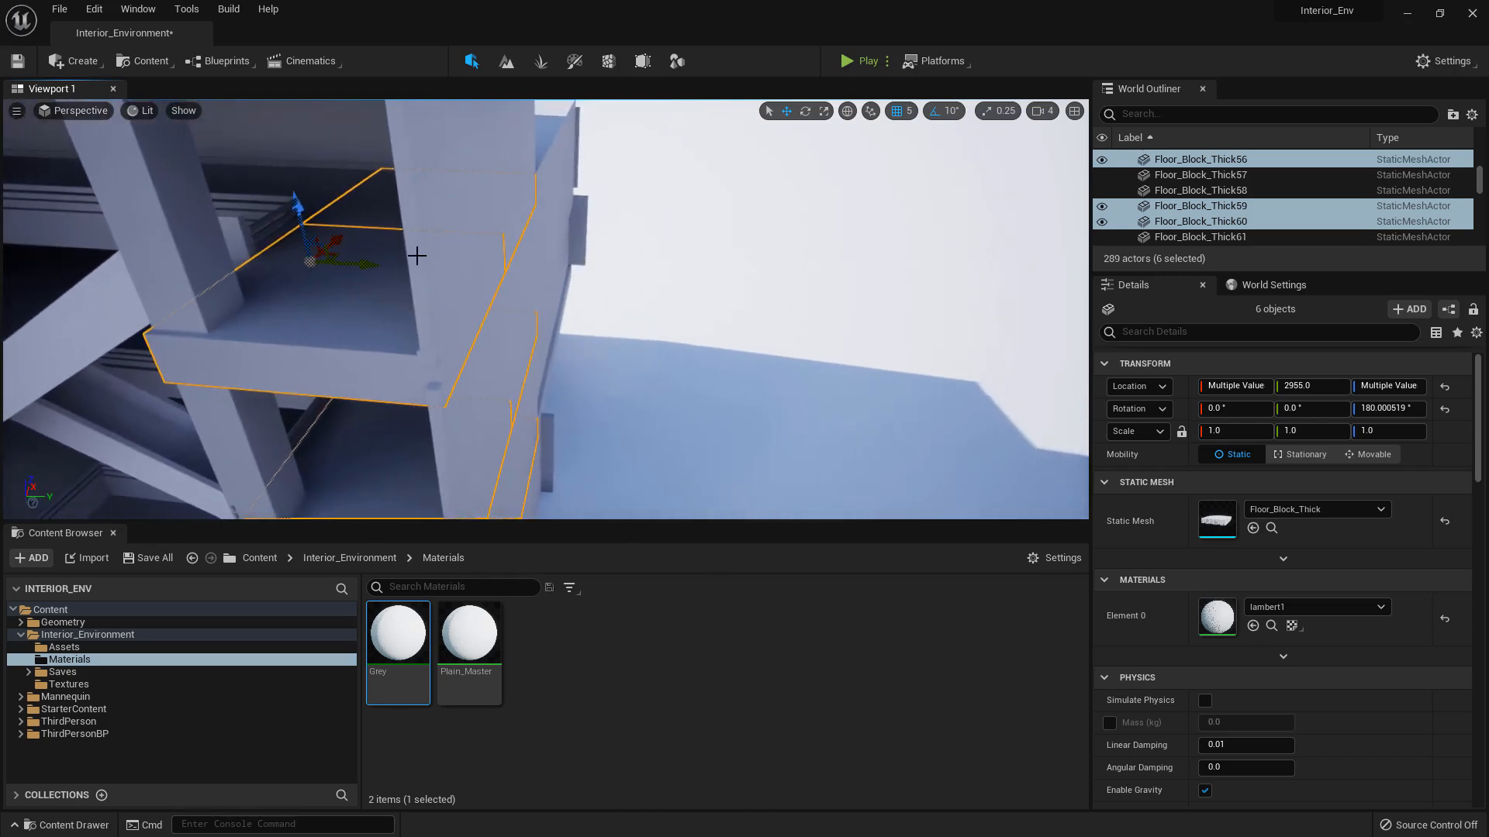
key(ctrl+d)
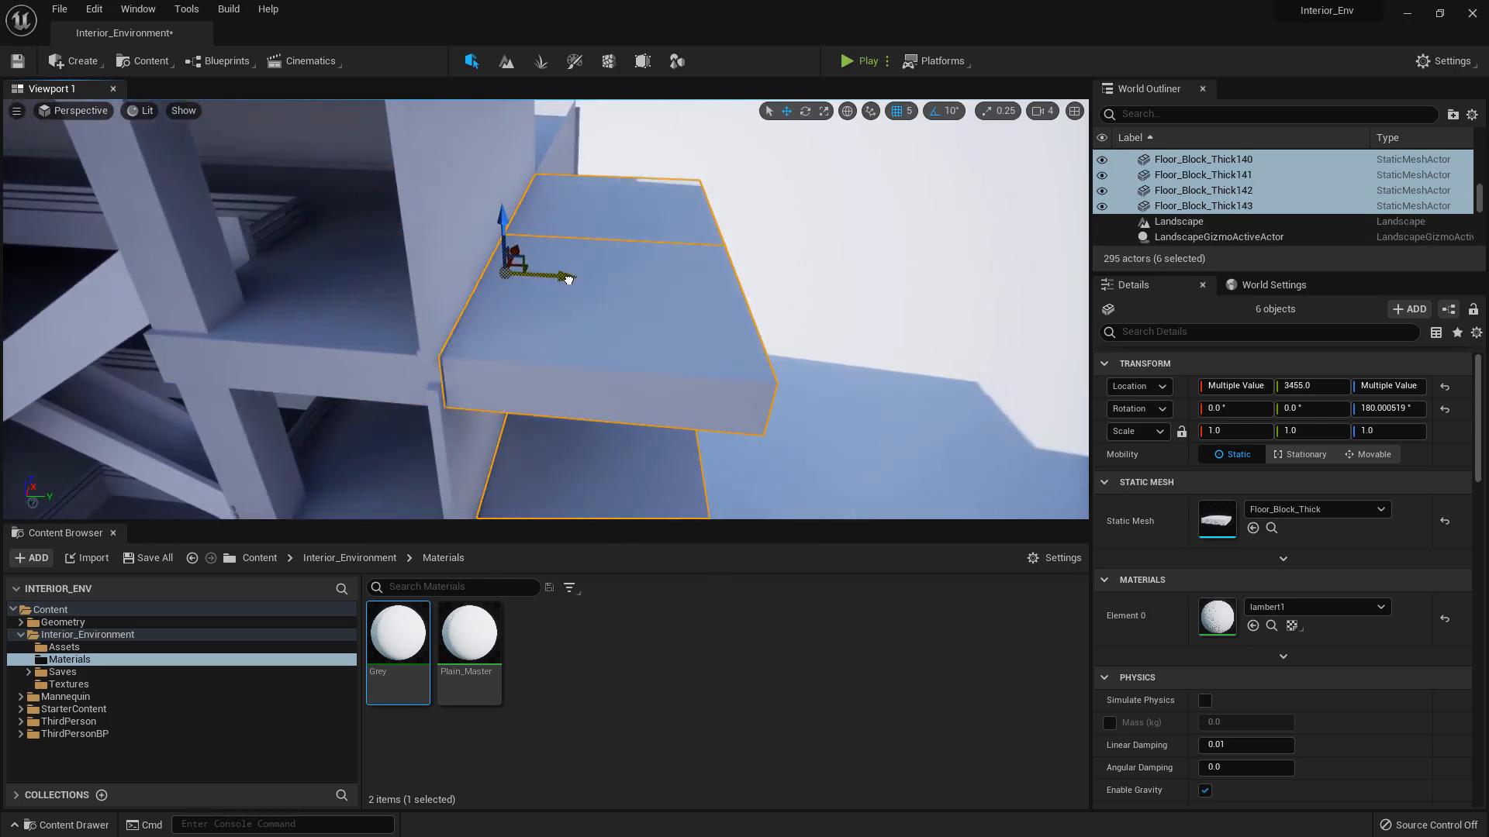
Select the six end wall panels on the storeys above the ground floor and move them outward to Y 3930
key(s)
right_drag(579, 280, 605, 262)
key(a)
key(w)
click(483, 190)
ctrl+click(582, 237)
key(q)
right_drag(582, 329, 548, 288)
ctrl+click(458, 299)
ctrl+click(549, 289)
key(q)
ctrl+click(422, 191)
ctrl+click(535, 231)
key(s)
right_drag(535, 231, 365, 232)
key(w)
key(e)
key(d)
key(a)
key(s)
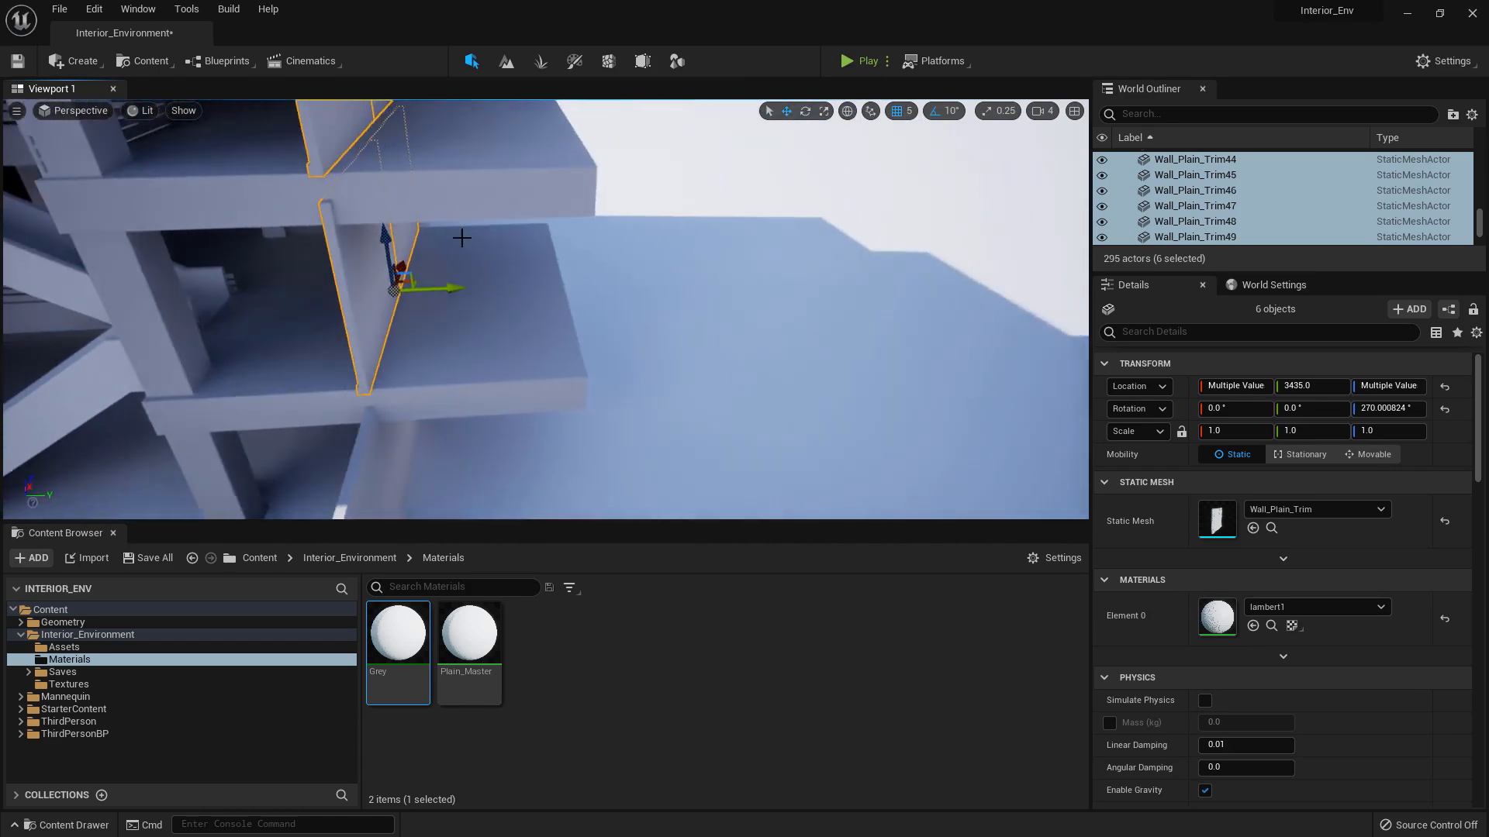
drag(451, 287, 595, 281)
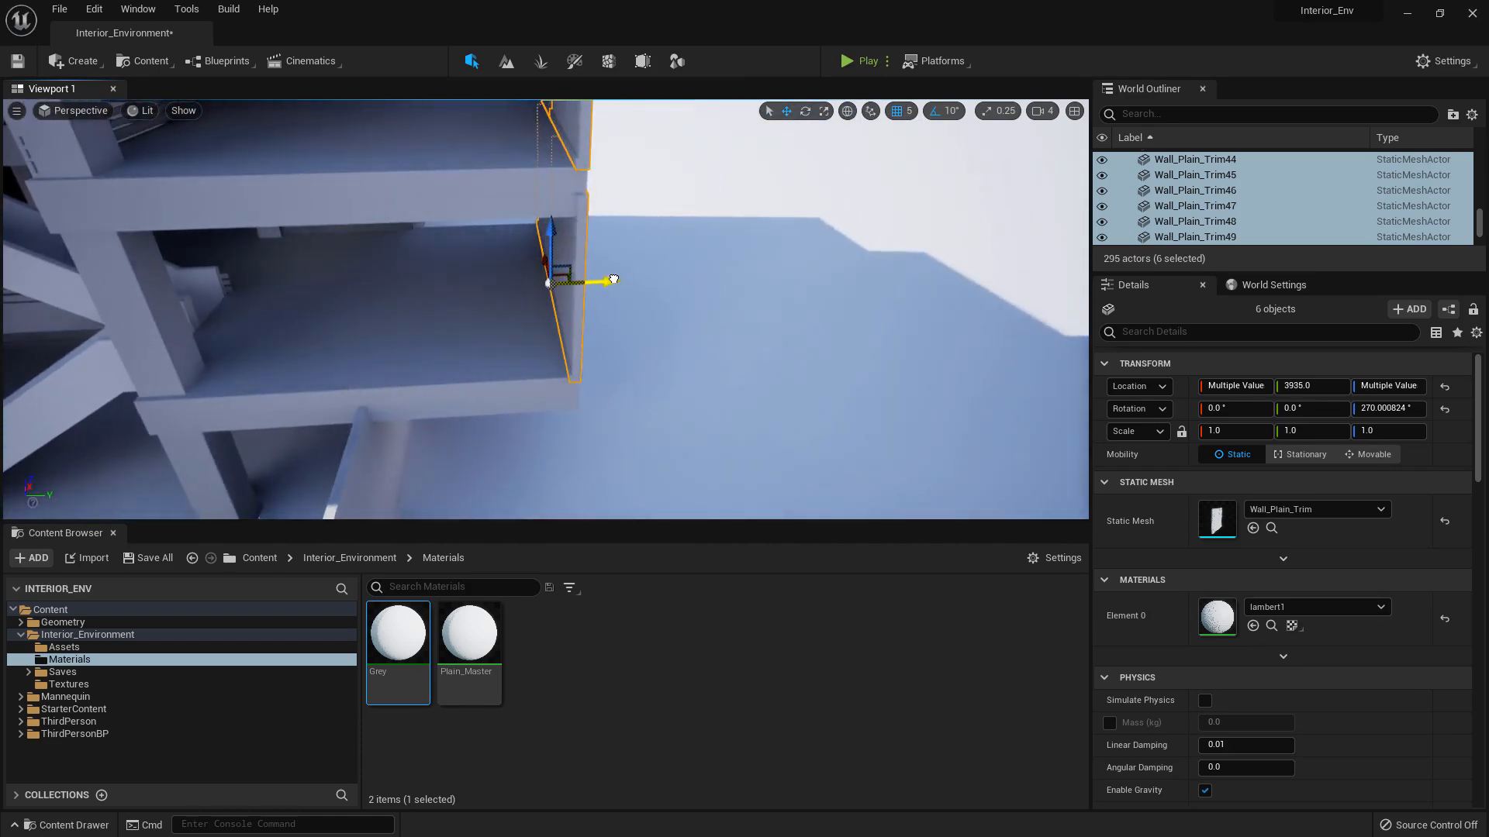
right_drag(574, 282, 664, 226)
key(a)
key(q)
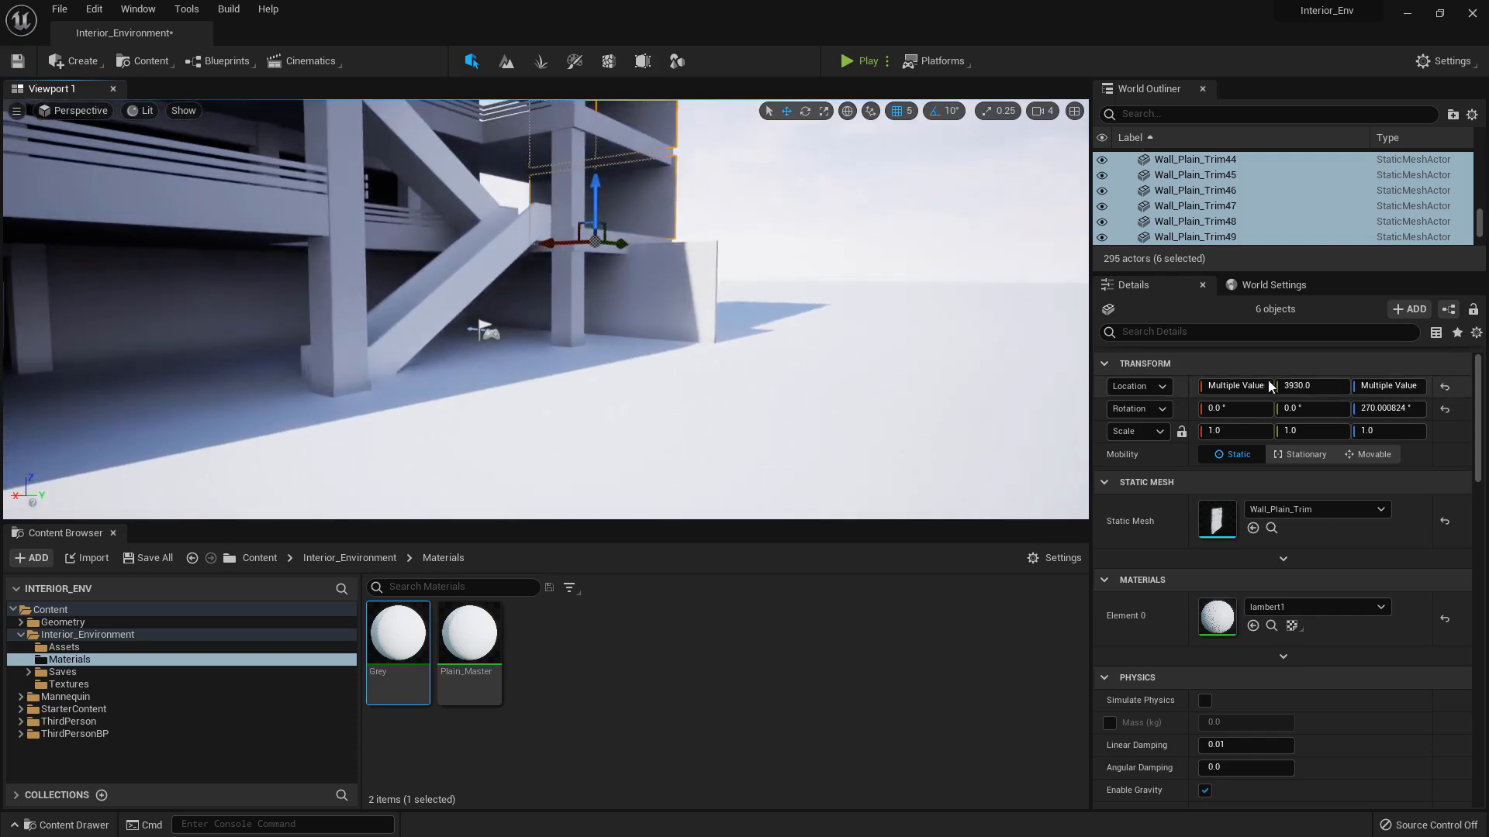
Select the three ground-floor end wall panels and move them outward to Y 3935
key(w)
right_drag(667, 283, 622, 323)
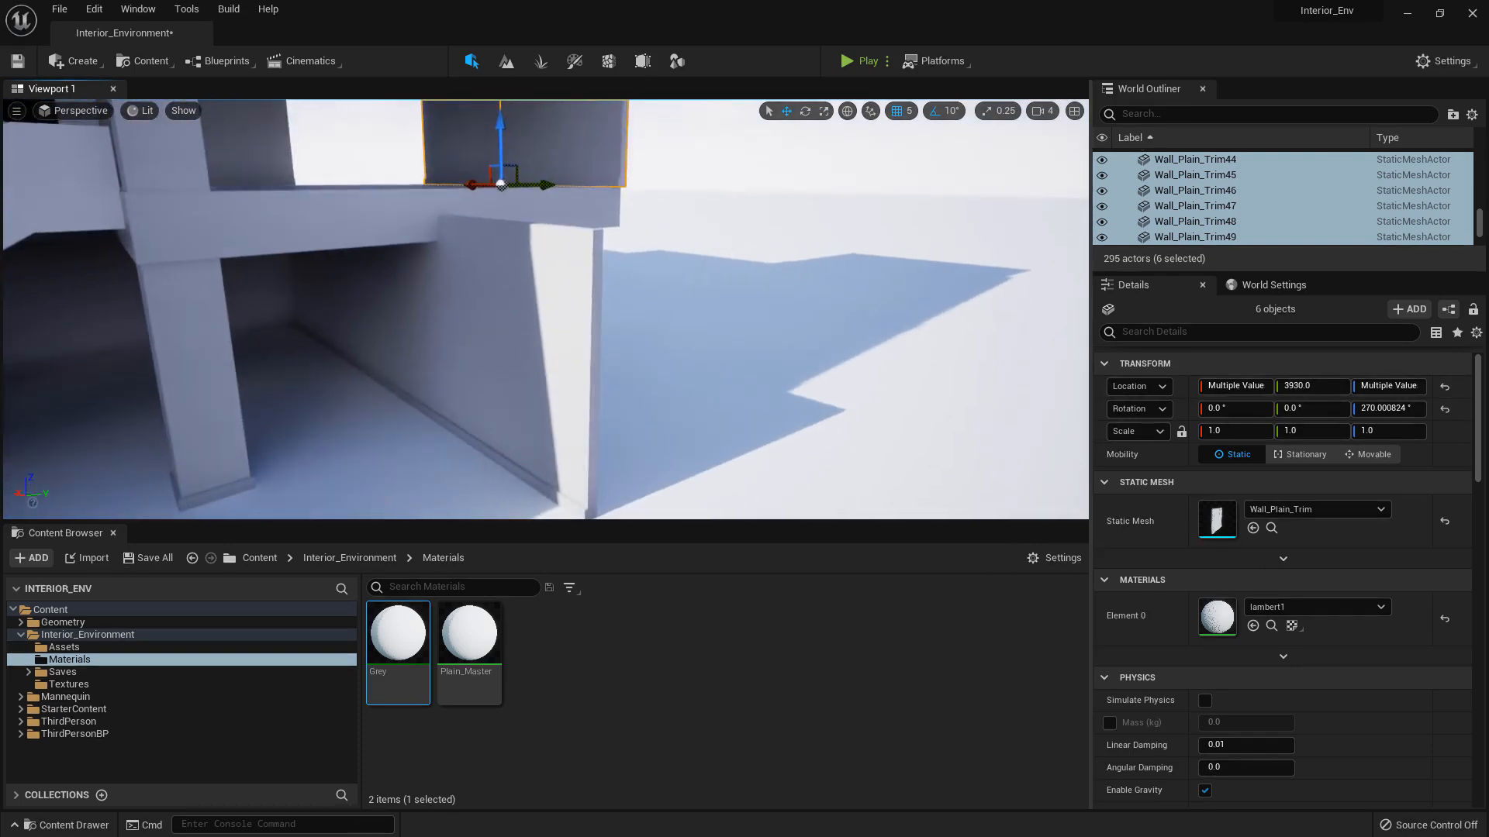
click(397, 341)
shift+click(322, 310)
shift+click(512, 333)
key(d)
right_drag(501, 297, 446, 314)
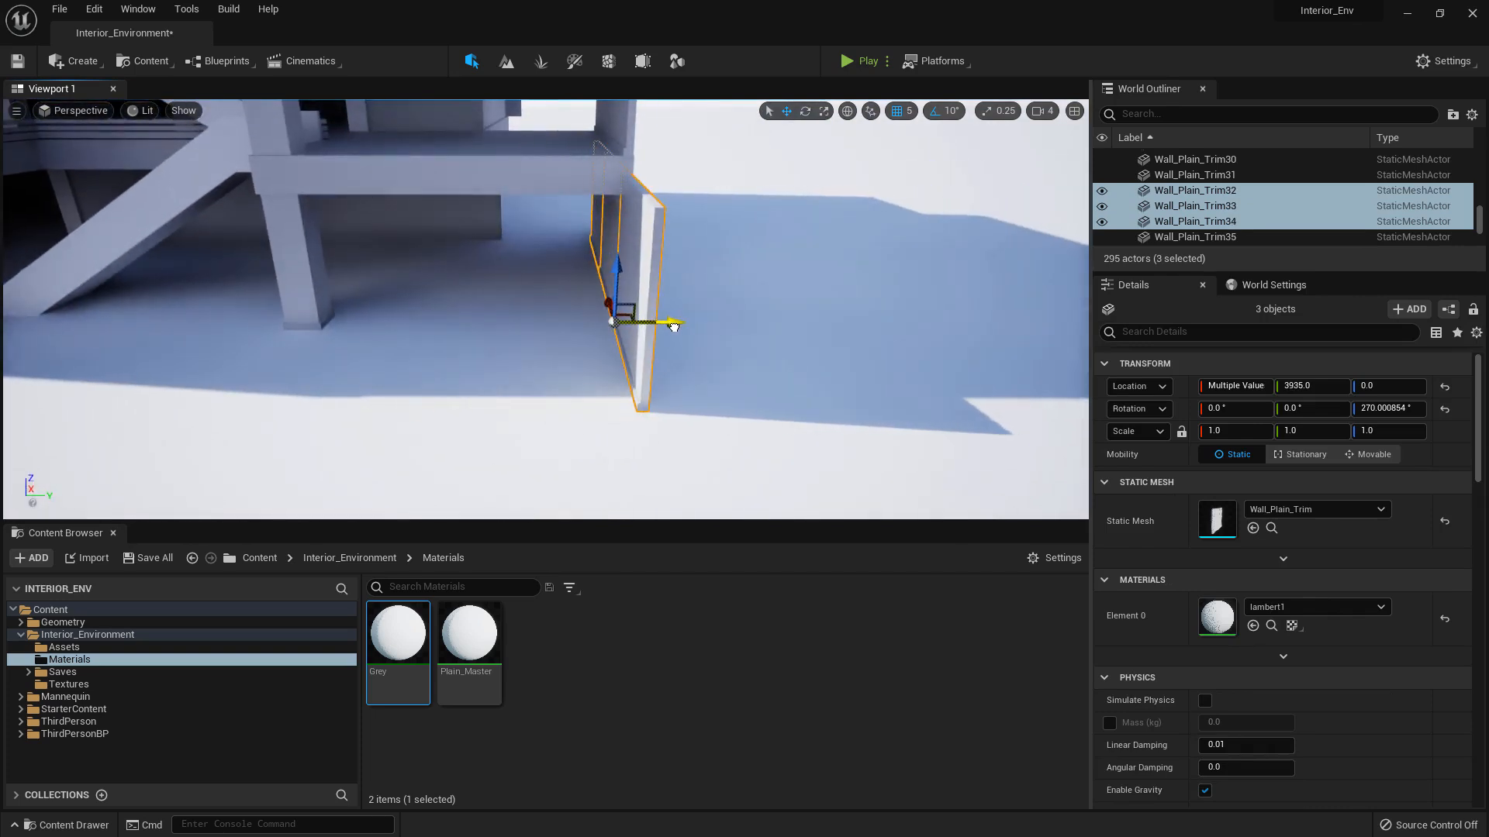
Select the three stacked wall panels at X 935 and duplicate them along Y to fill the gap before the end wall
mouse_move(674, 326)
right_down()
mouse_move(630, 280)
mouse_move(663, 306)
right_up()
key(d)
key(w)
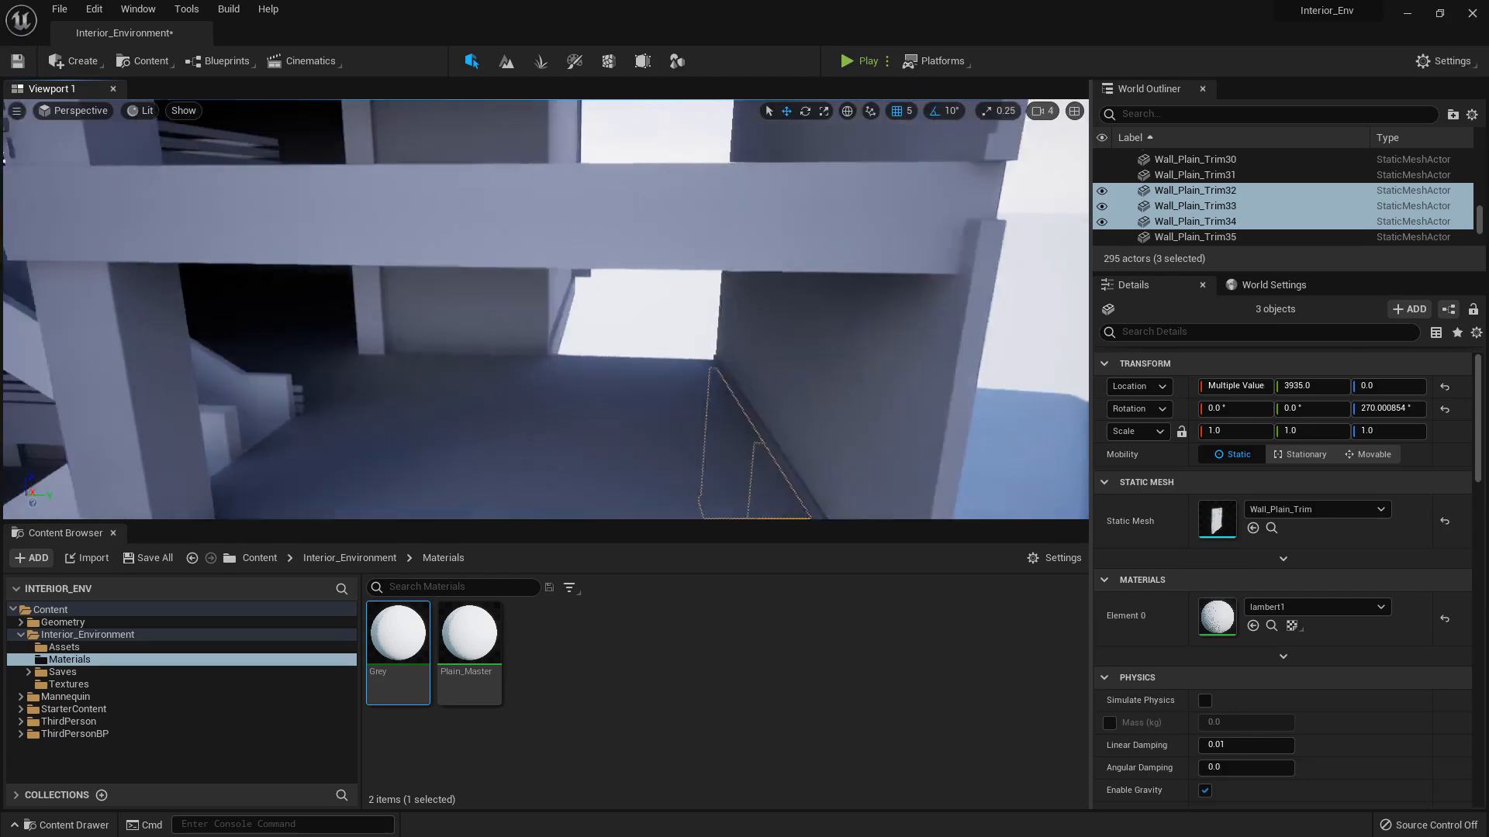
right_drag(559, 306, 463, 323)
click(535, 308)
key(e)
shift+click(502, 314)
key(e)
shift+click(504, 313)
key(w)
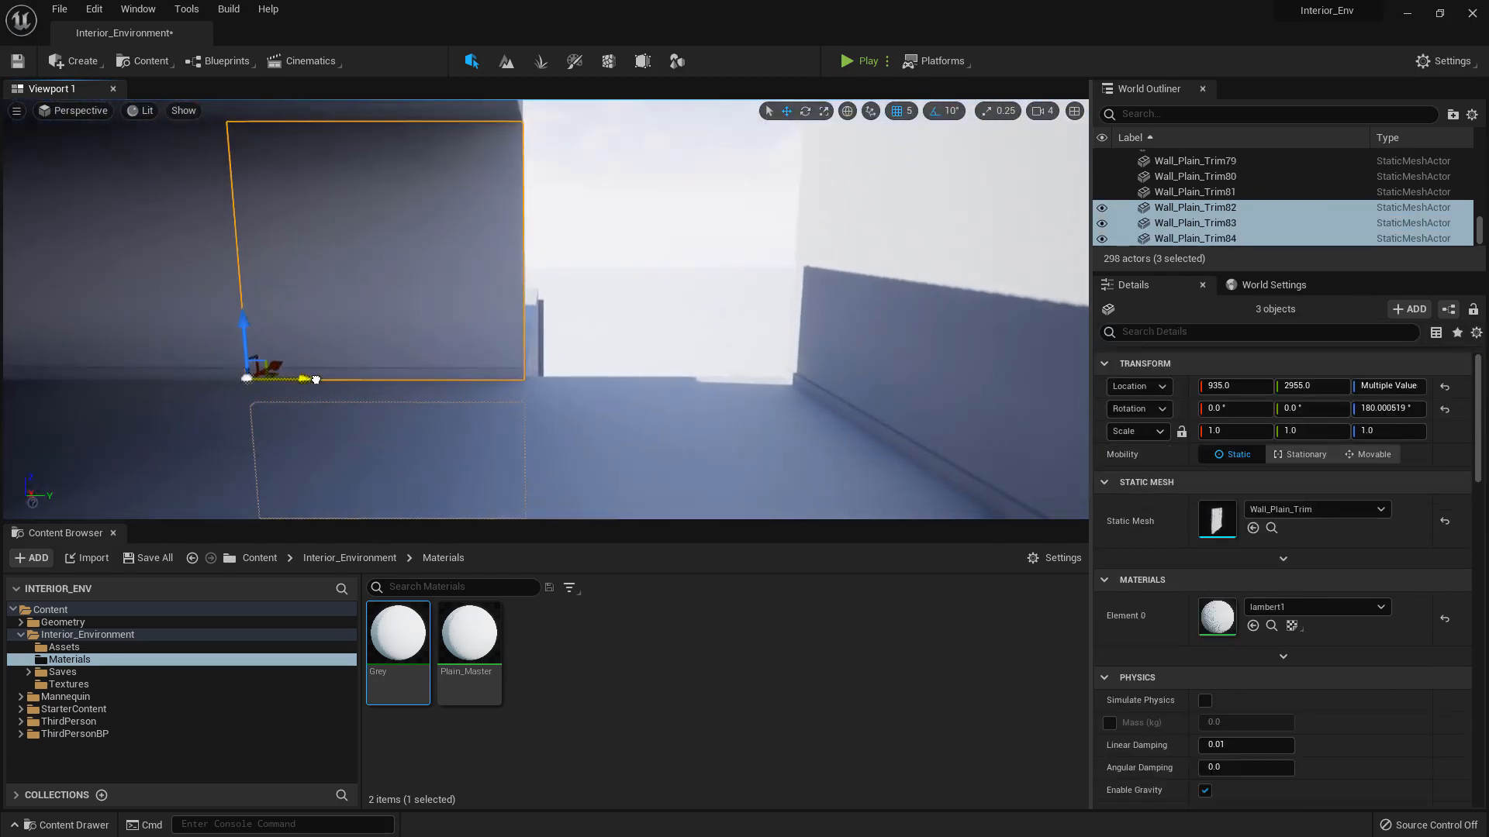
drag(315, 379, 604, 369)
Select the two thin ceiling blocks at Y 2955 on the roof and duplicate them along Y to 3455
key(s)
key(e)
right_drag(591, 366, 590, 367)
click(505, 337)
shift+click(524, 308)
right_drag(464, 304, 464, 305)
key(s)
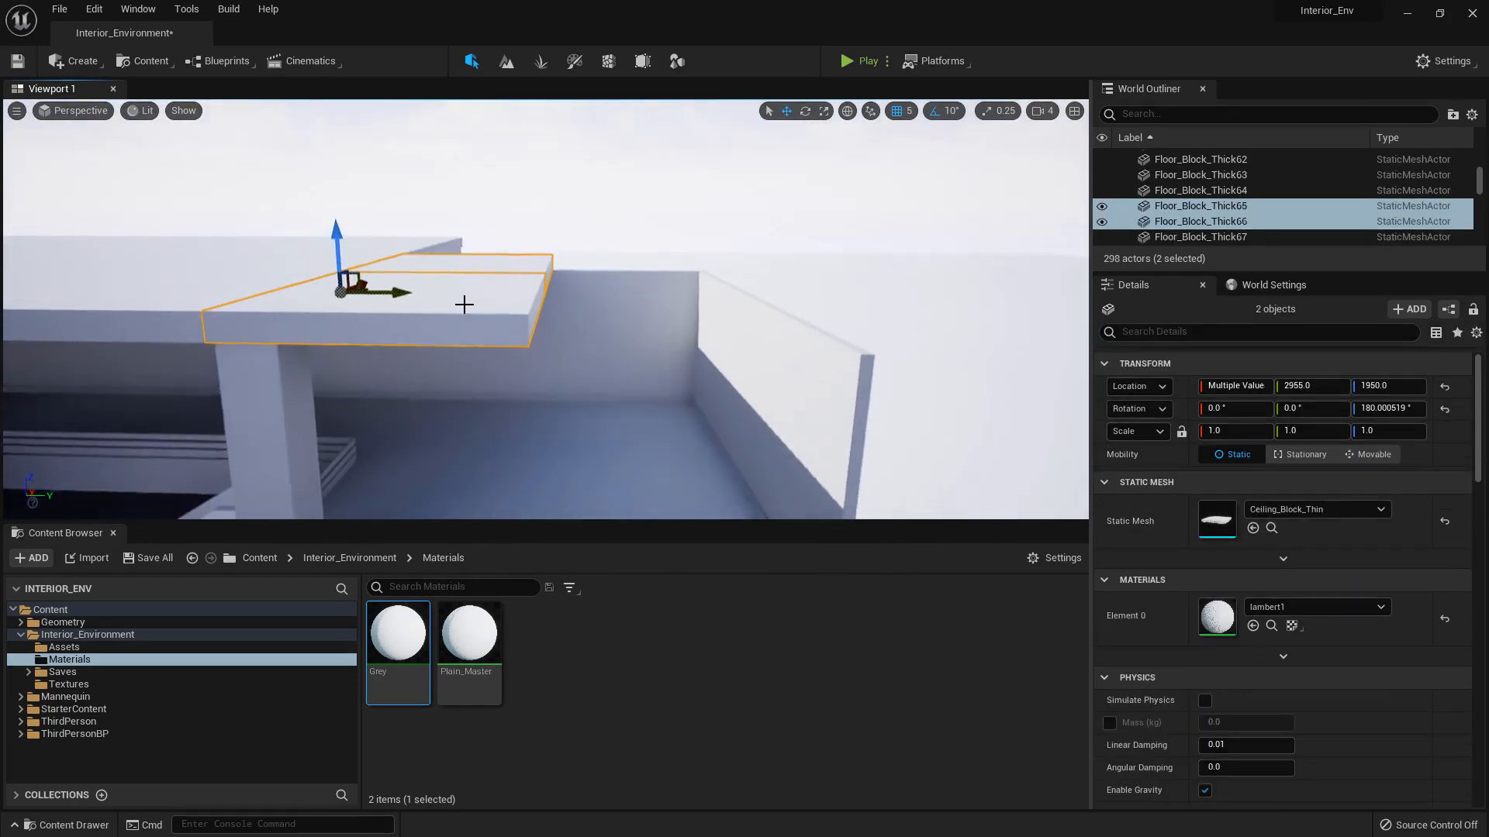
drag(401, 292, 605, 292)
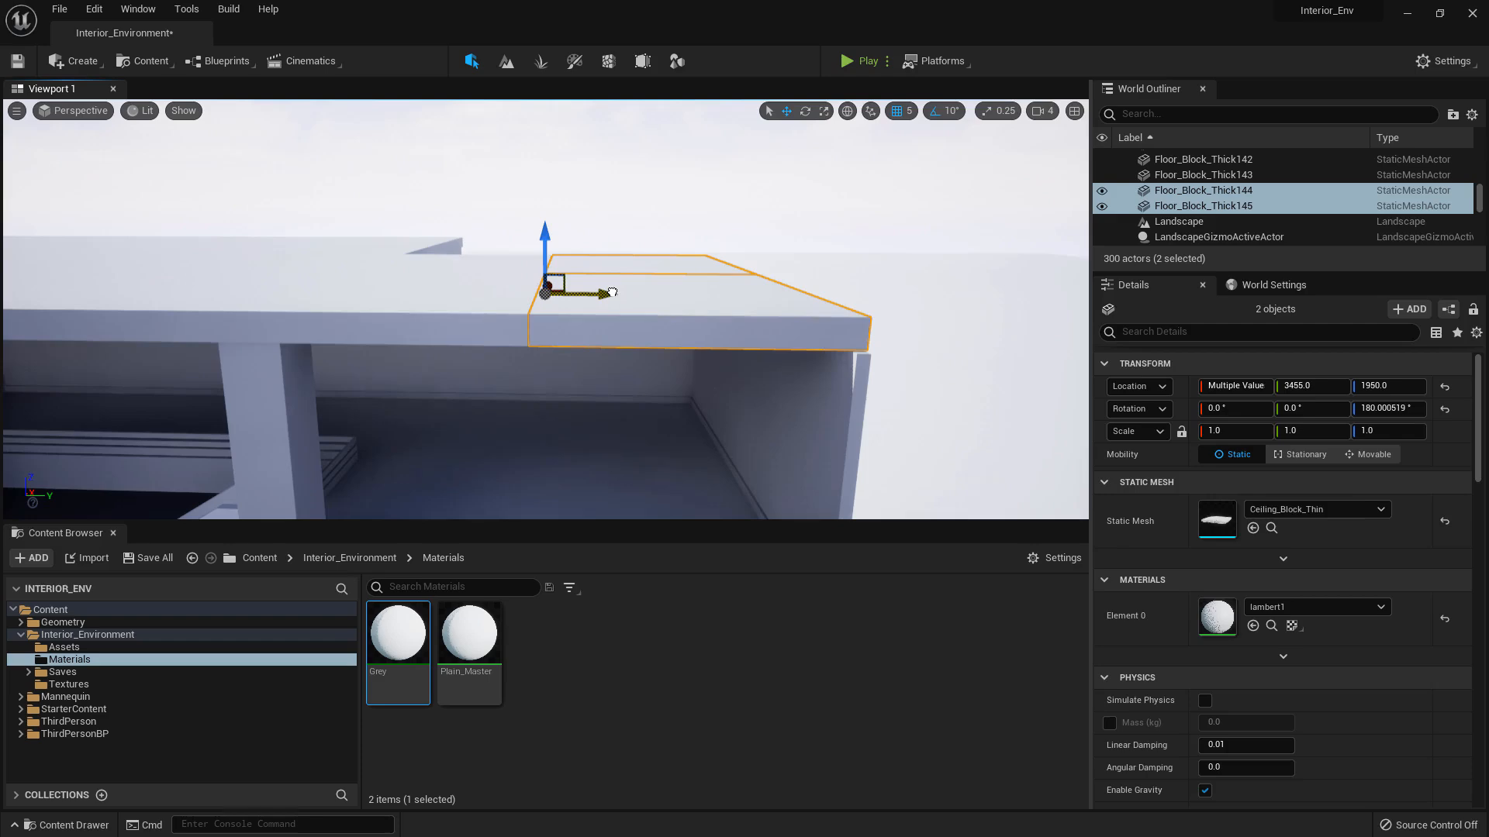
Inspect the building's open side, staircases and far end from several distances and angles
click(702, 219)
key(w)
right_drag(702, 218, 708, 249)
key(s)
key(w)
key(w)
key(w)
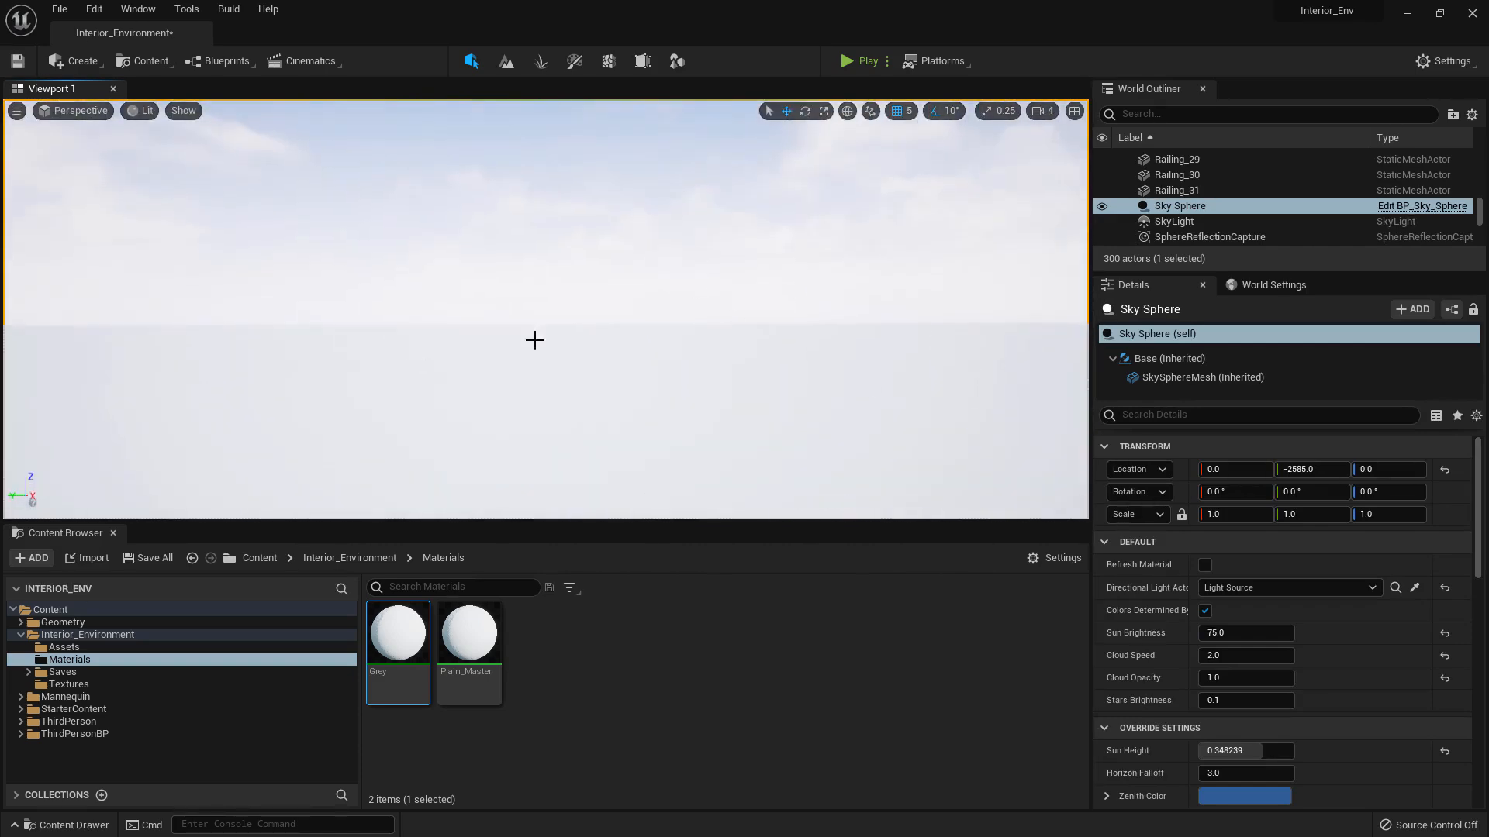
key(s)
right_drag(575, 328, 578, 328)
right_drag(0, 357, 207, 377)
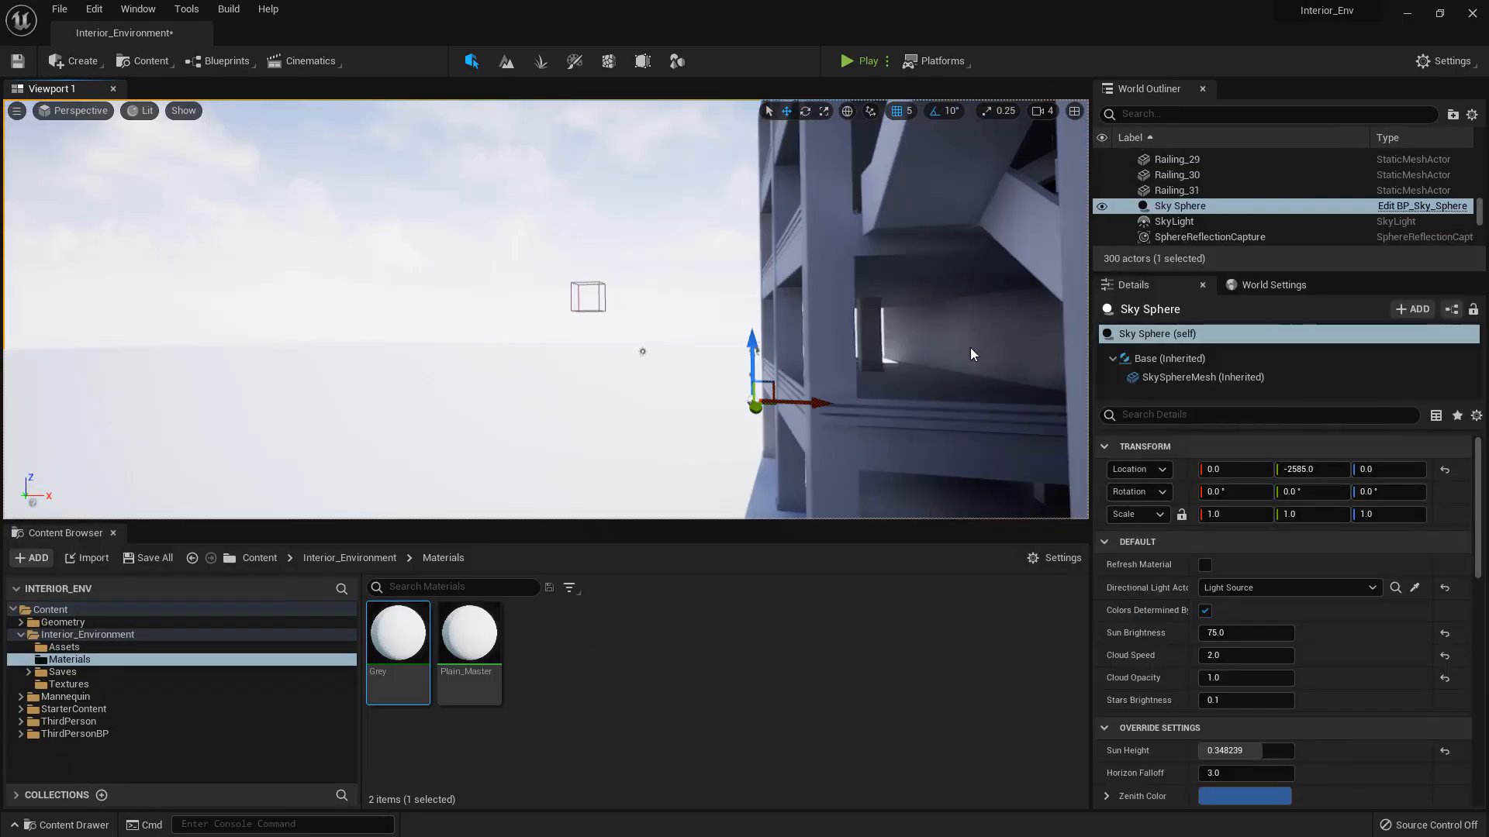
key(s)
right_drag(279, 190, 279, 190)
key(a)
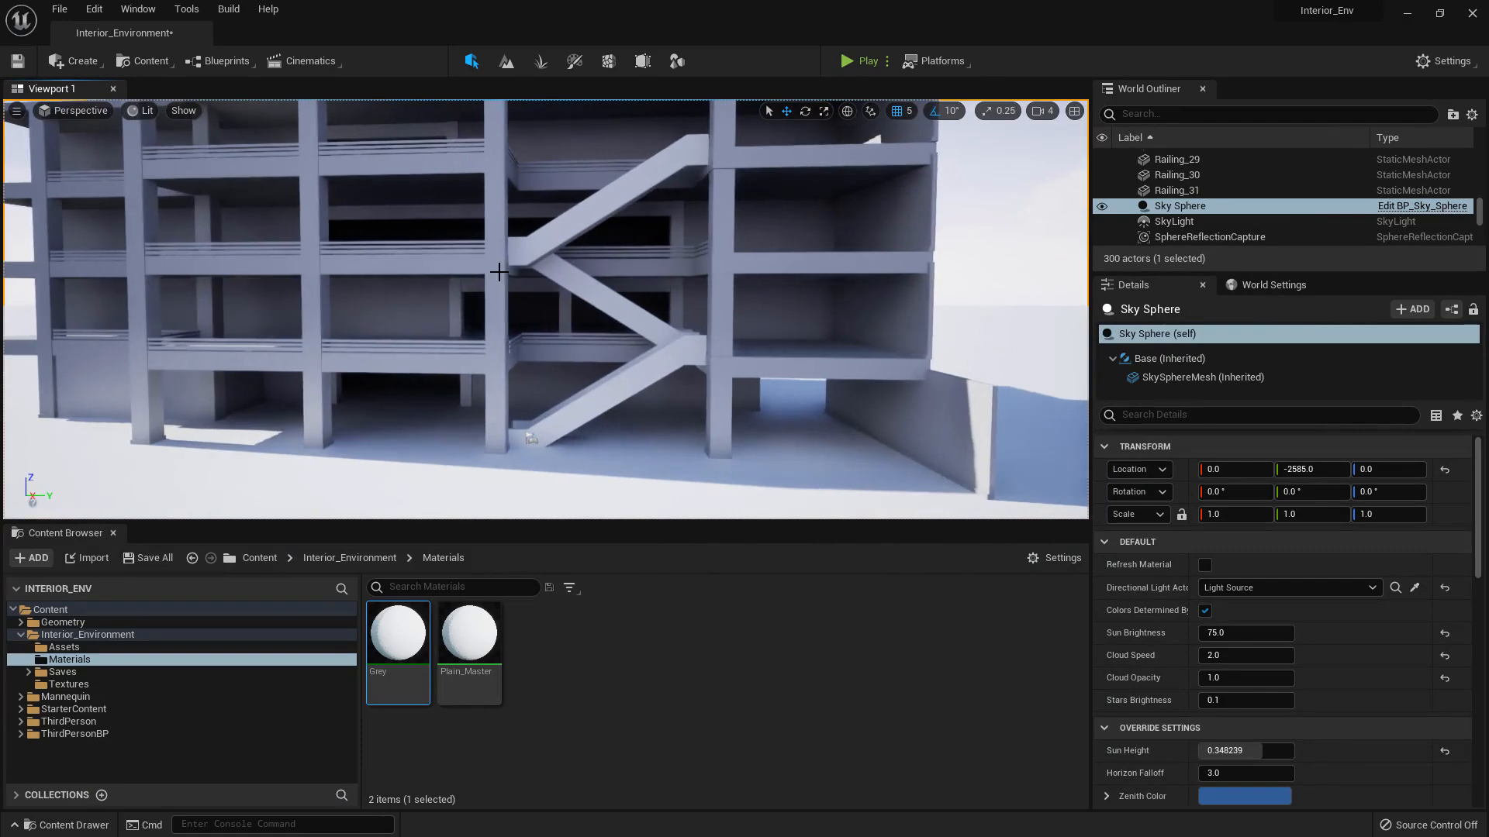
right_drag(675, 212, 674, 212)
key(a)
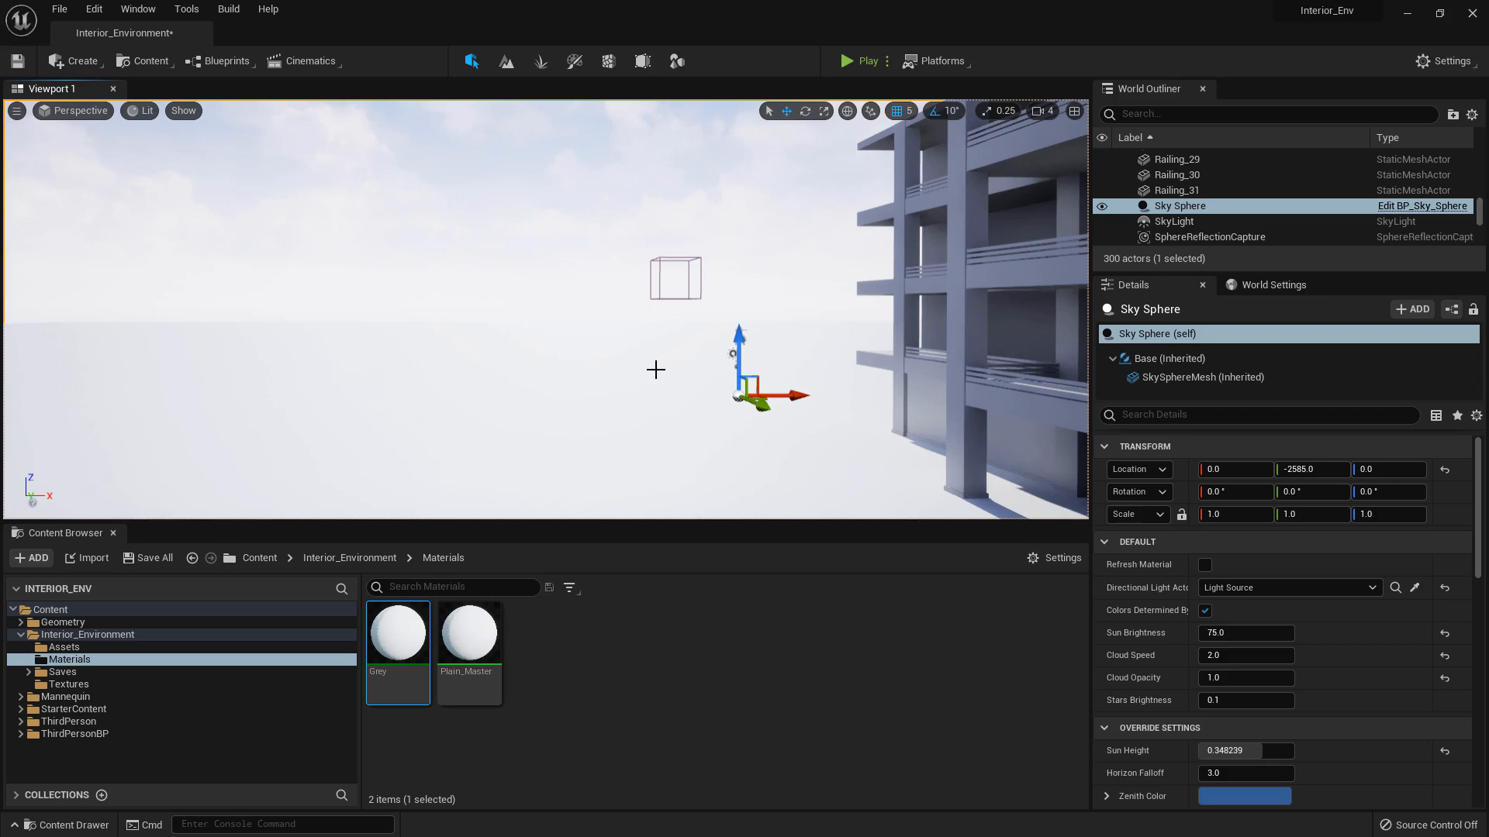
right_drag(611, 230, 760, 303)
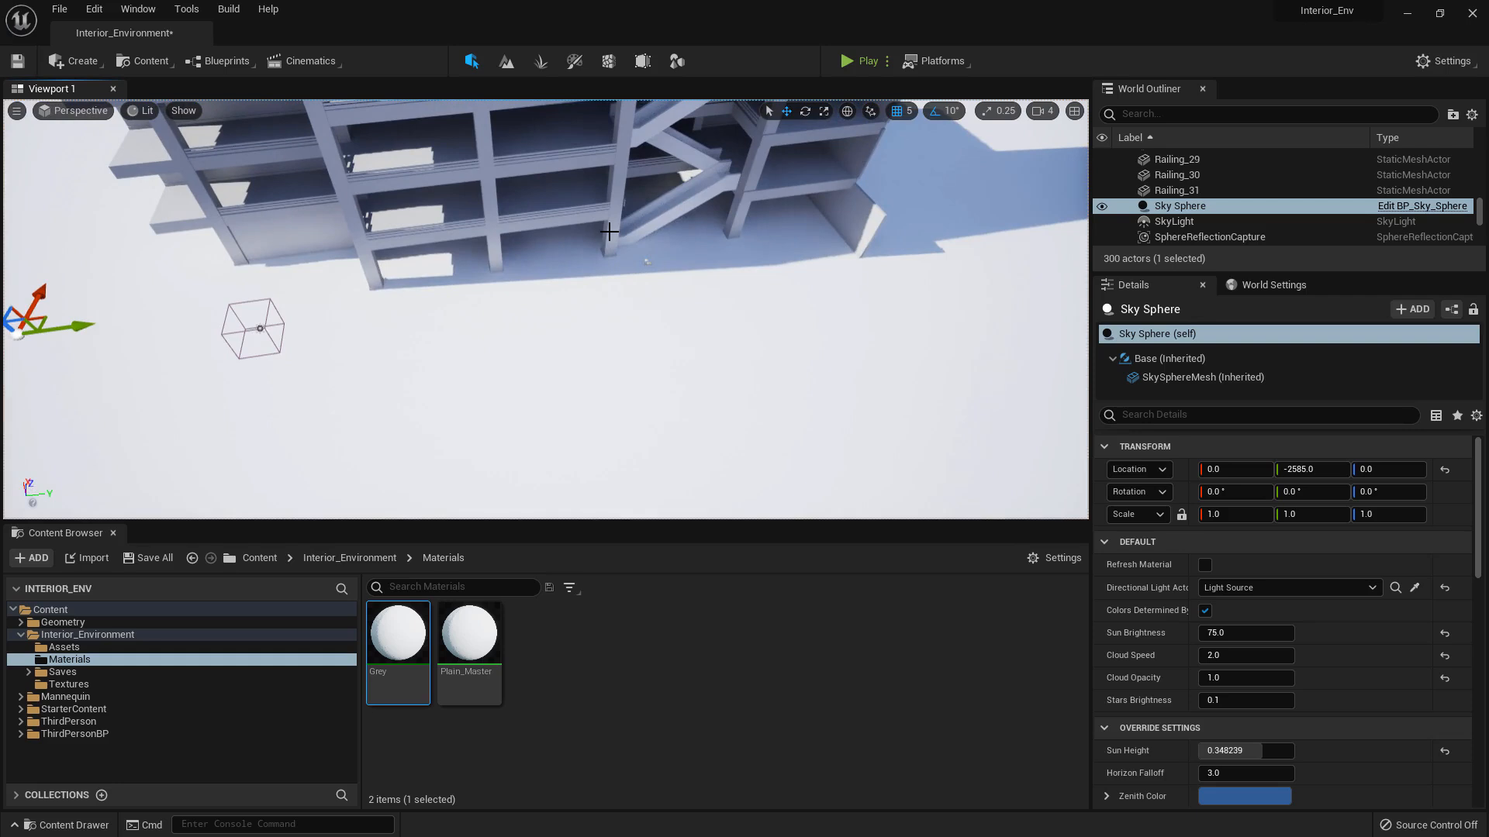
right_drag(524, 309, 523, 239)
key(w)
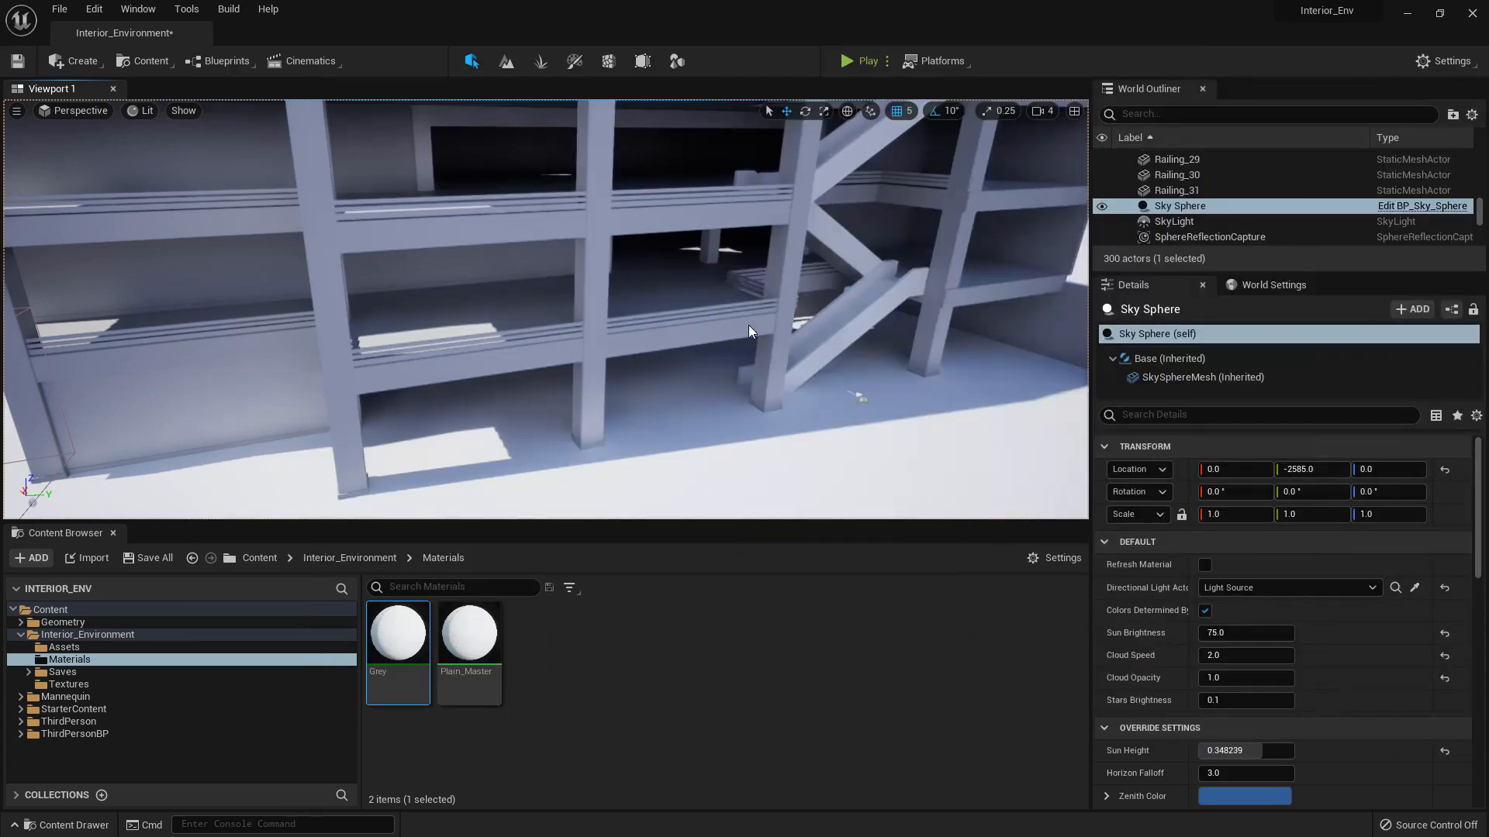
right_drag(616, 299, 810, 335)
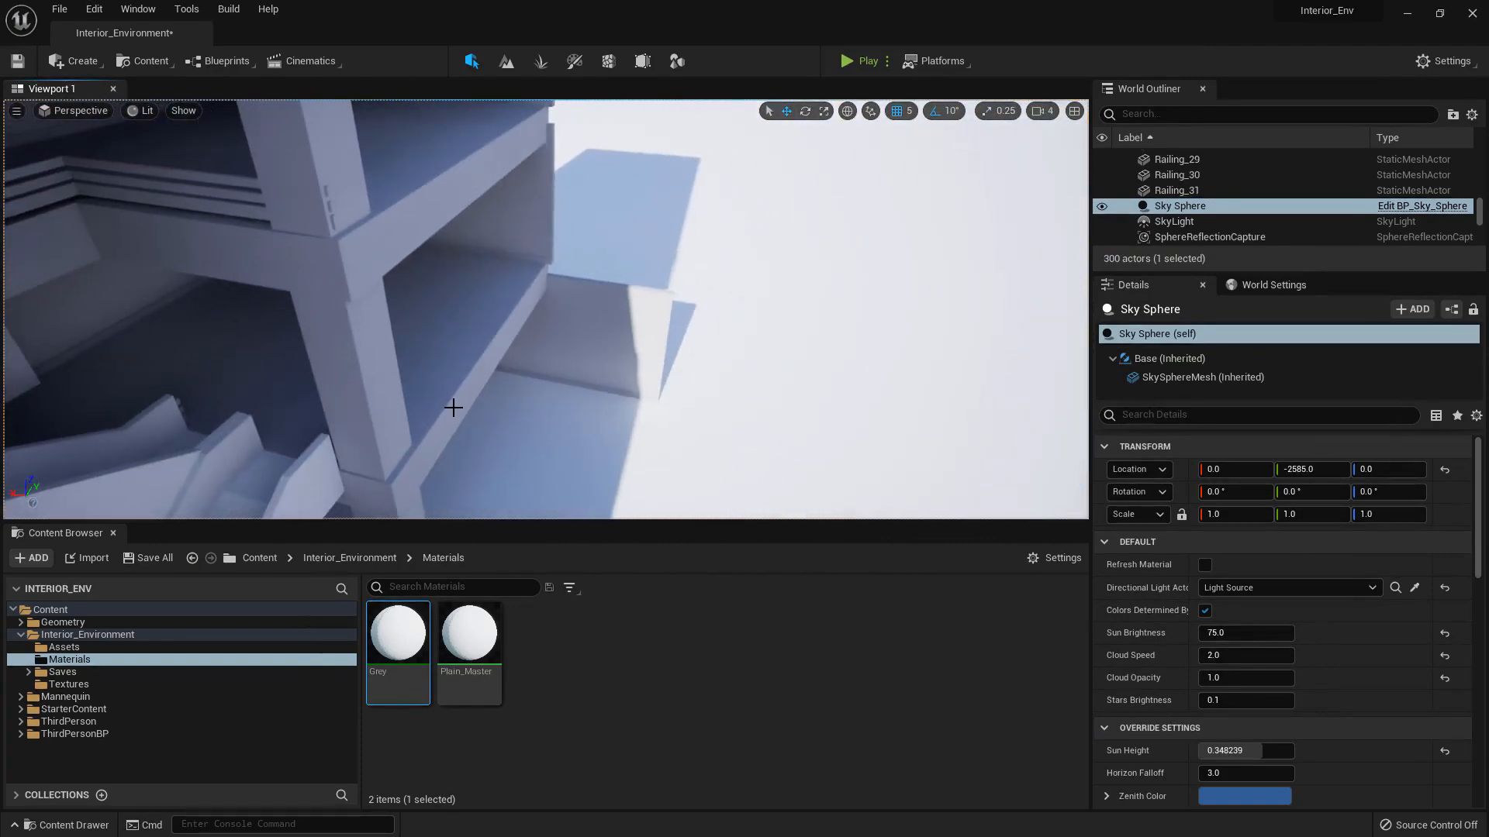
Select the six edge floor blocks beside the stairs across three storeys and duplicate them outward along X to -545
click(474, 387)
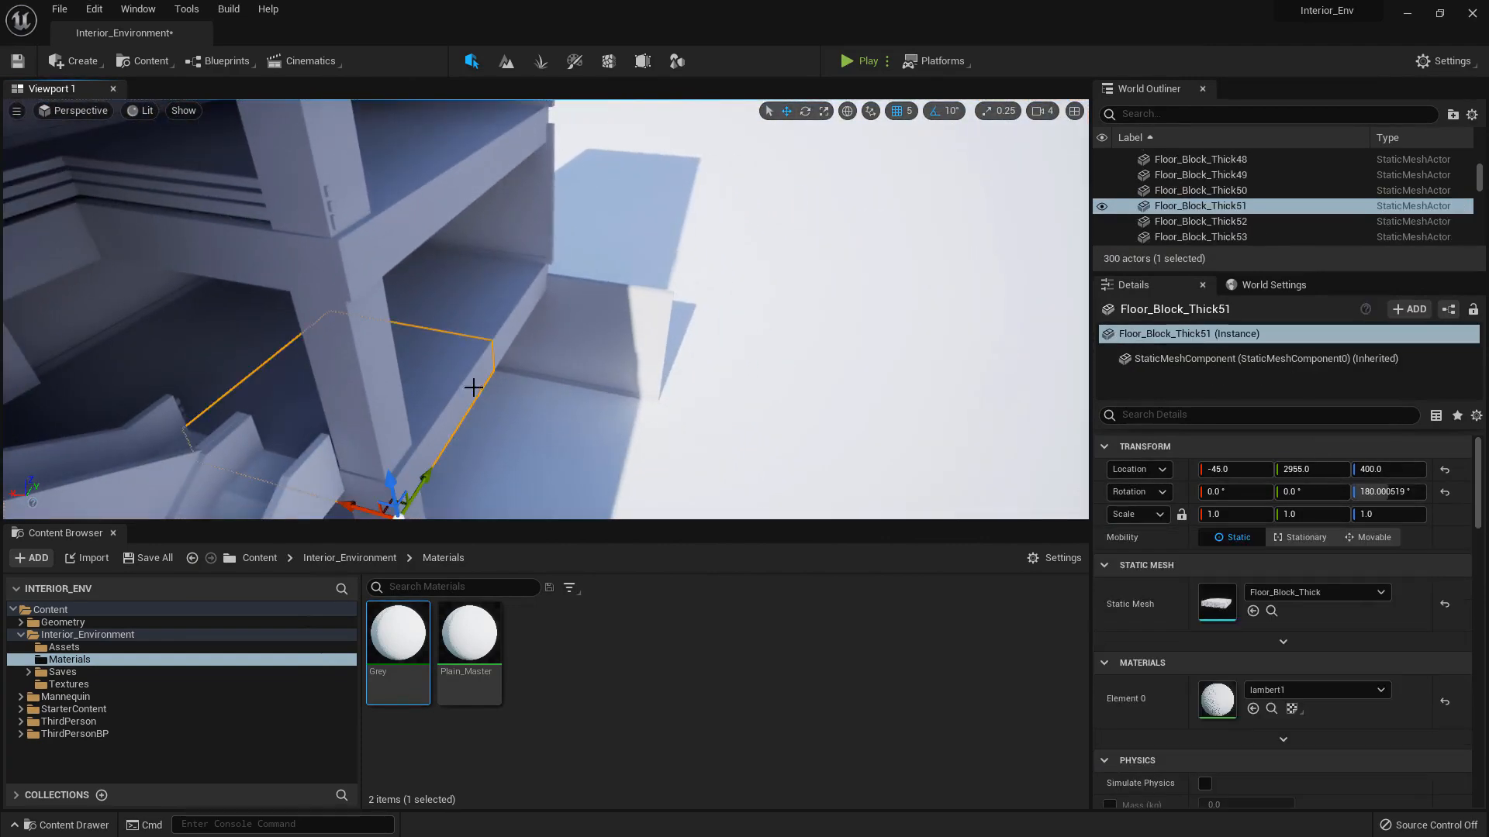
ctrl+click(501, 307)
right_drag(501, 307, 318, 371)
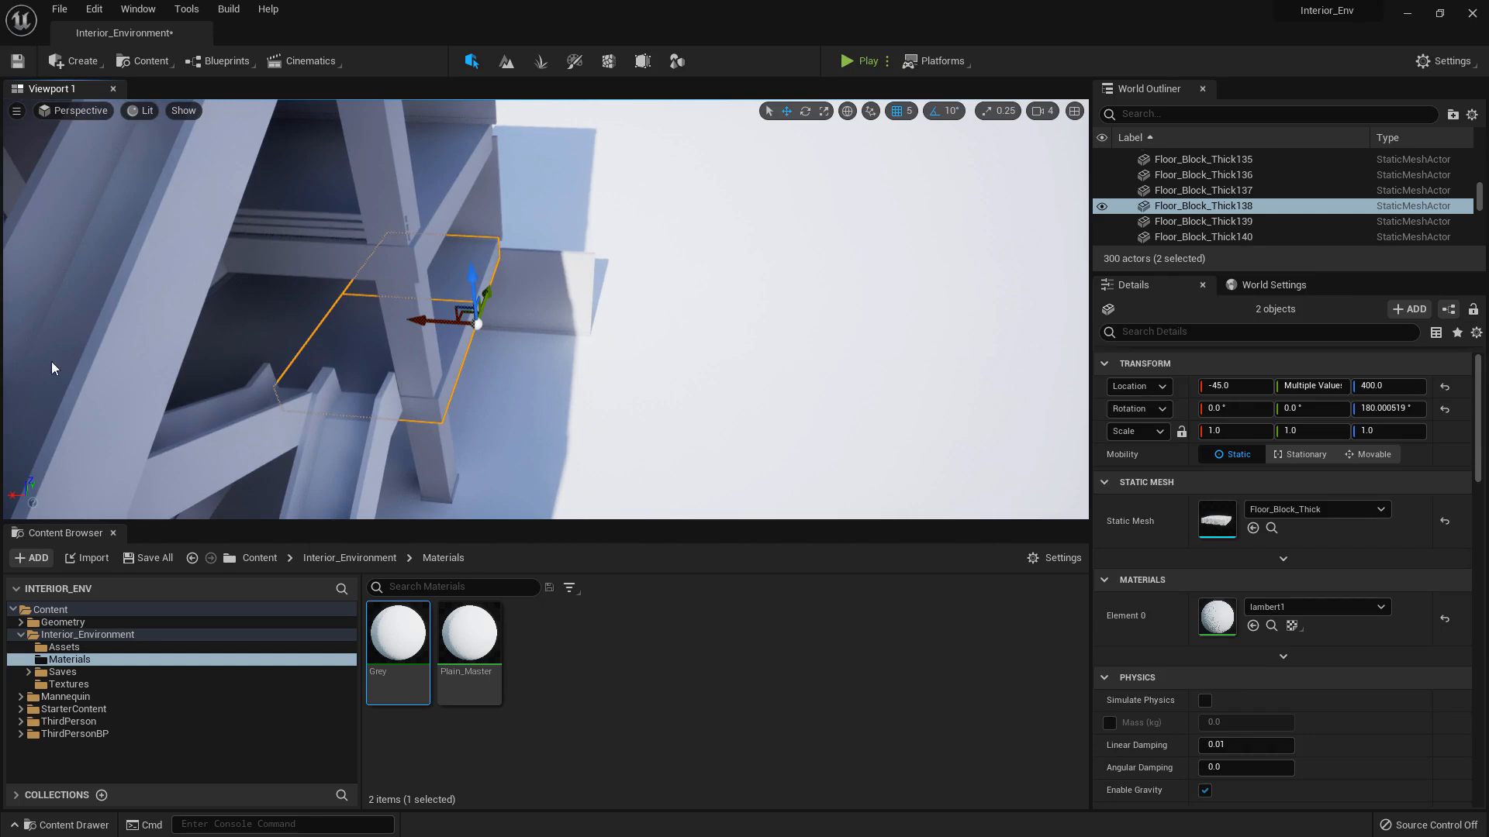
right_drag(444, 392, 362, 263)
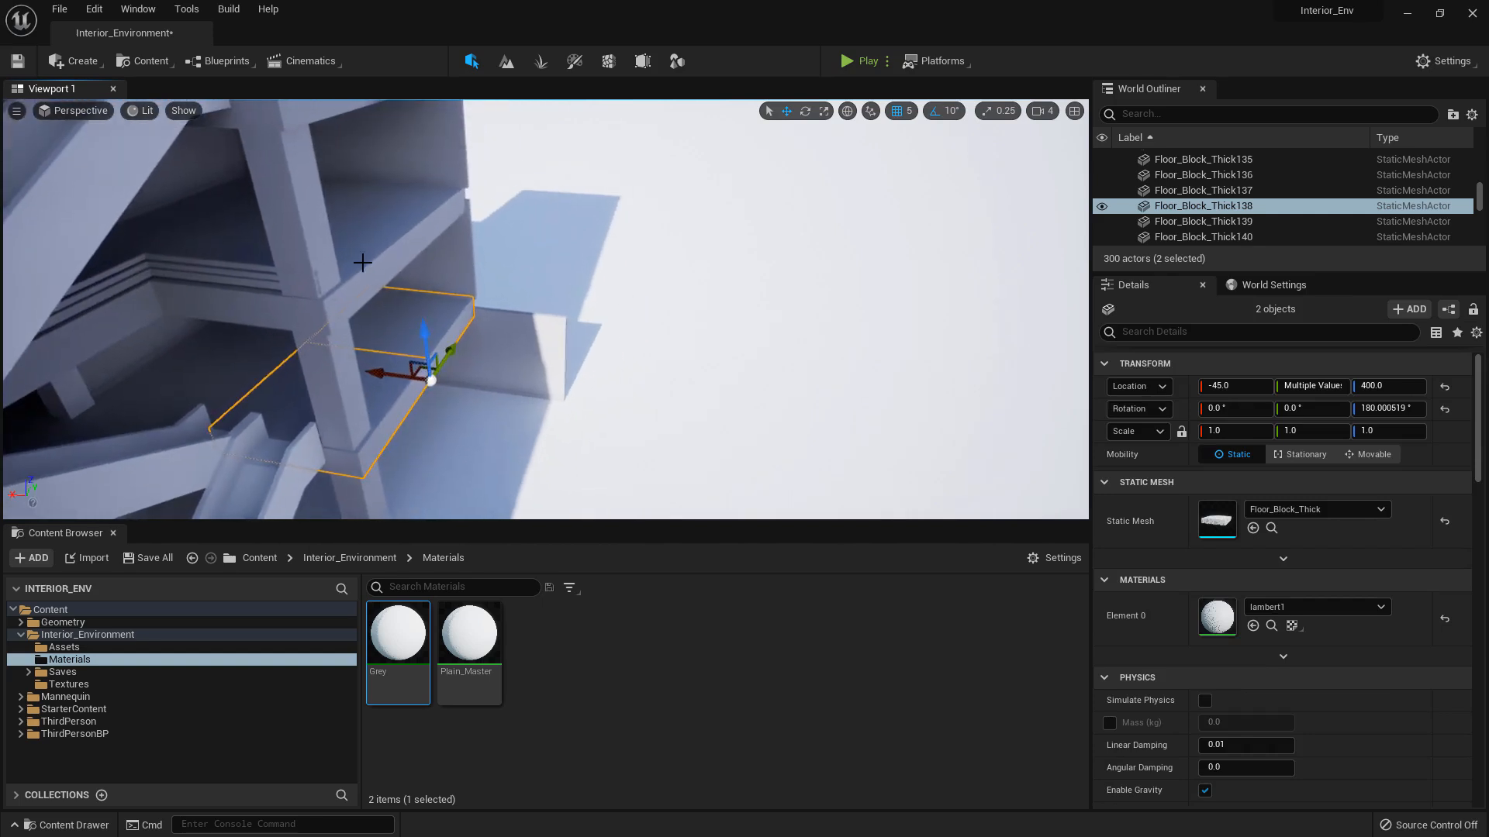
ctrl+click(415, 216)
right_drag(415, 215, 461, 244)
ctrl+click(429, 282)
ctrl+click(497, 255)
key(ctrl+d)
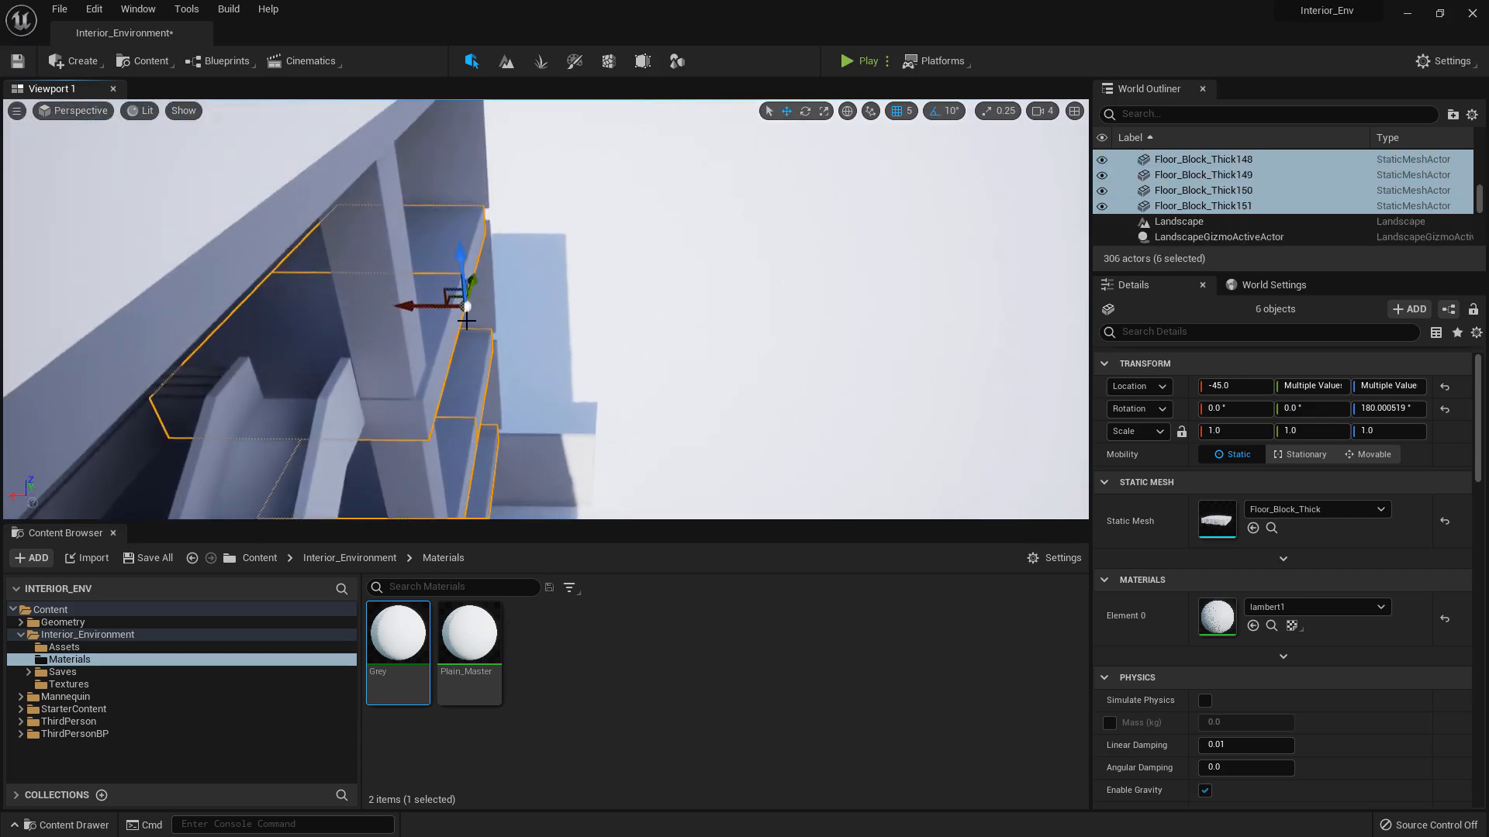
mouse_move(465, 311)
right_down()
mouse_move(434, 302)
mouse_move(444, 329)
right_up()
drag(449, 300, 697, 321)
Try to rotate the lowest projecting floor block by 10° about the vertical axis and shift it to Y 2865
click(927, 248)
right_drag(927, 247, 958, 255)
right_drag(543, 310, 456, 180)
click(636, 281)
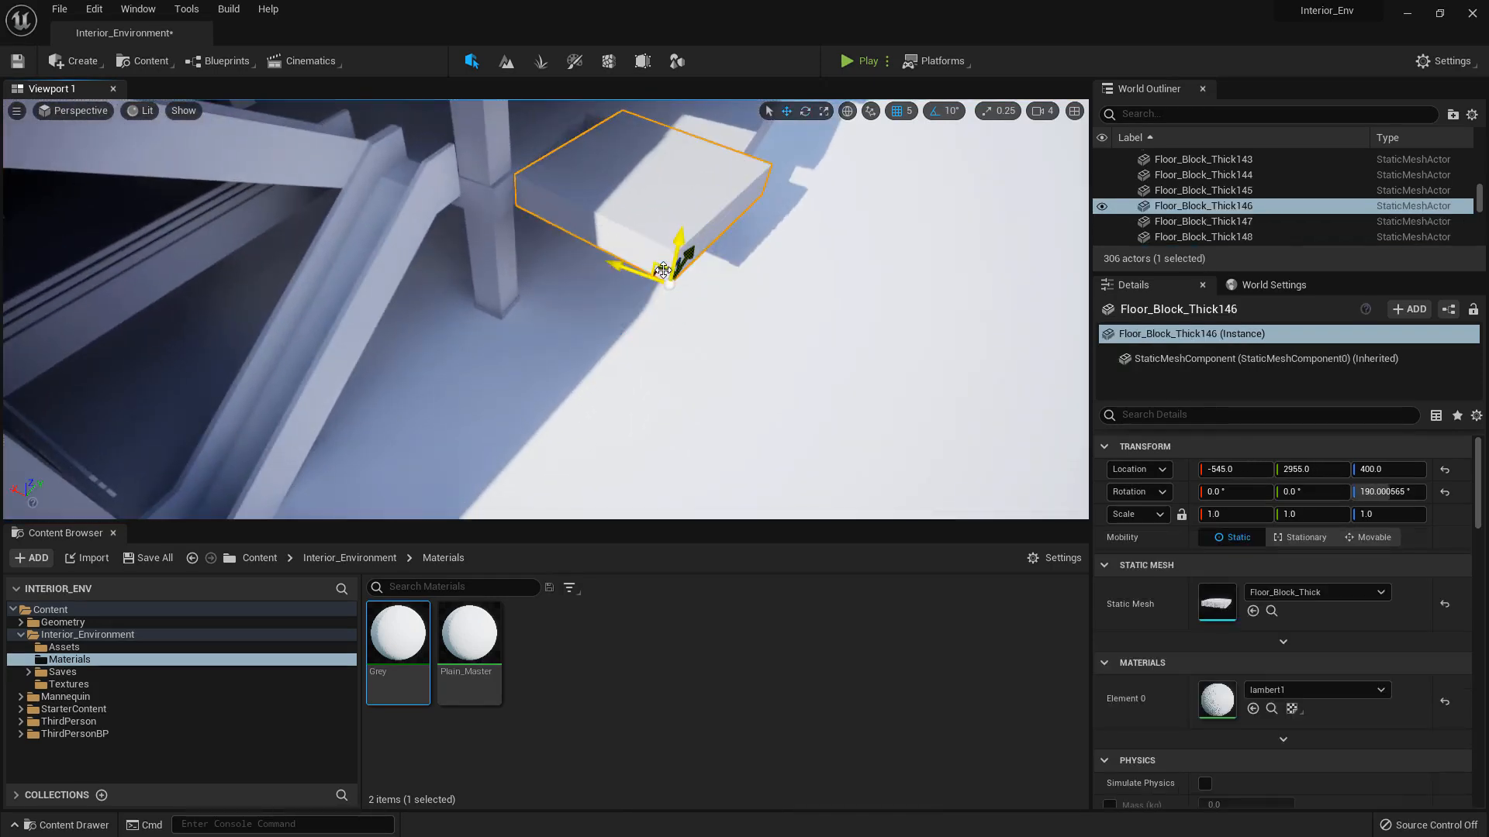
key(ctrl+z)
key(ctrl+z)
right_drag(665, 274, 511, 279)
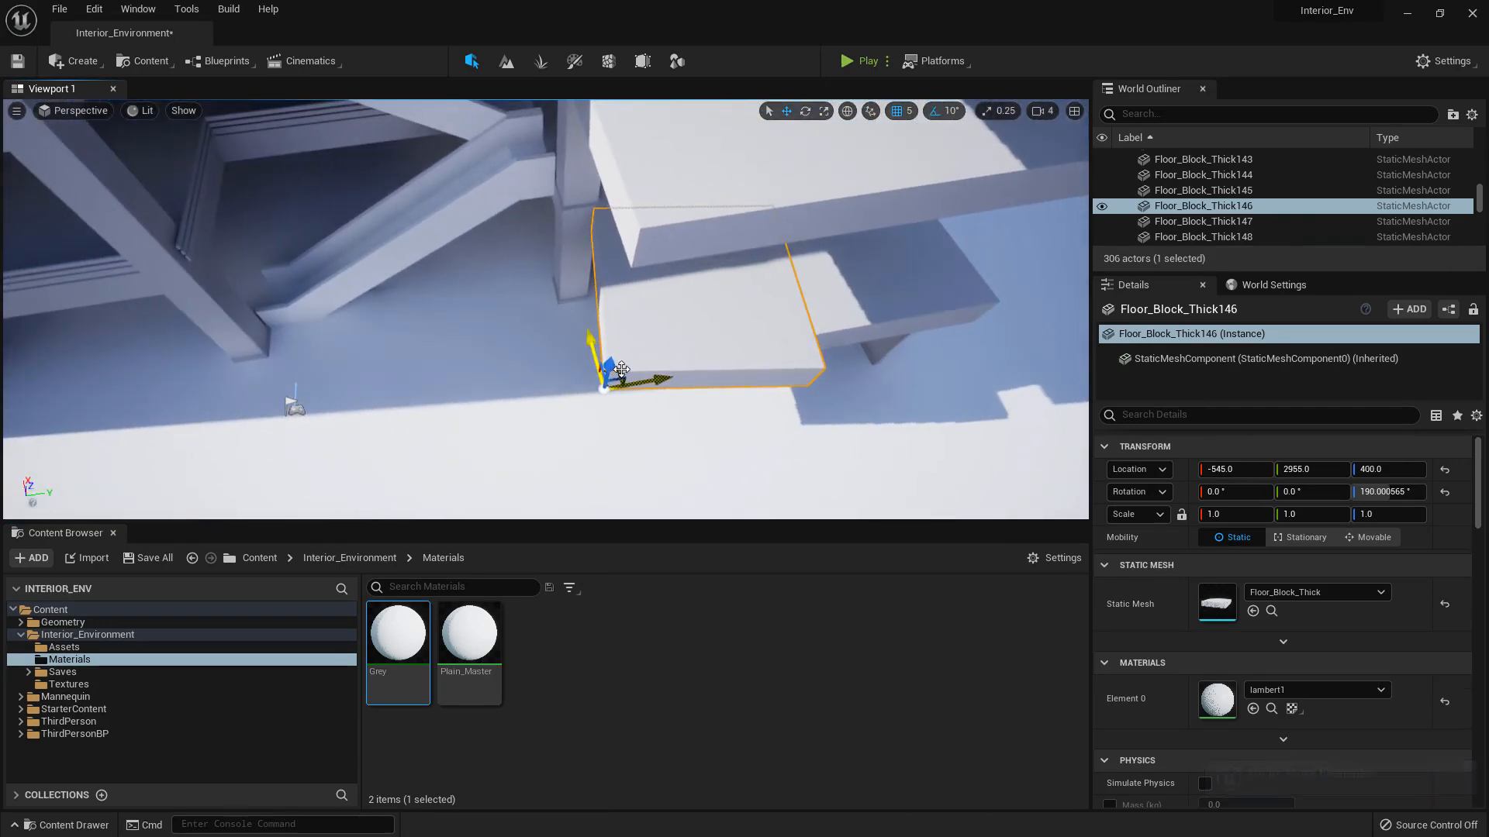
right_drag(585, 377, 470, 318)
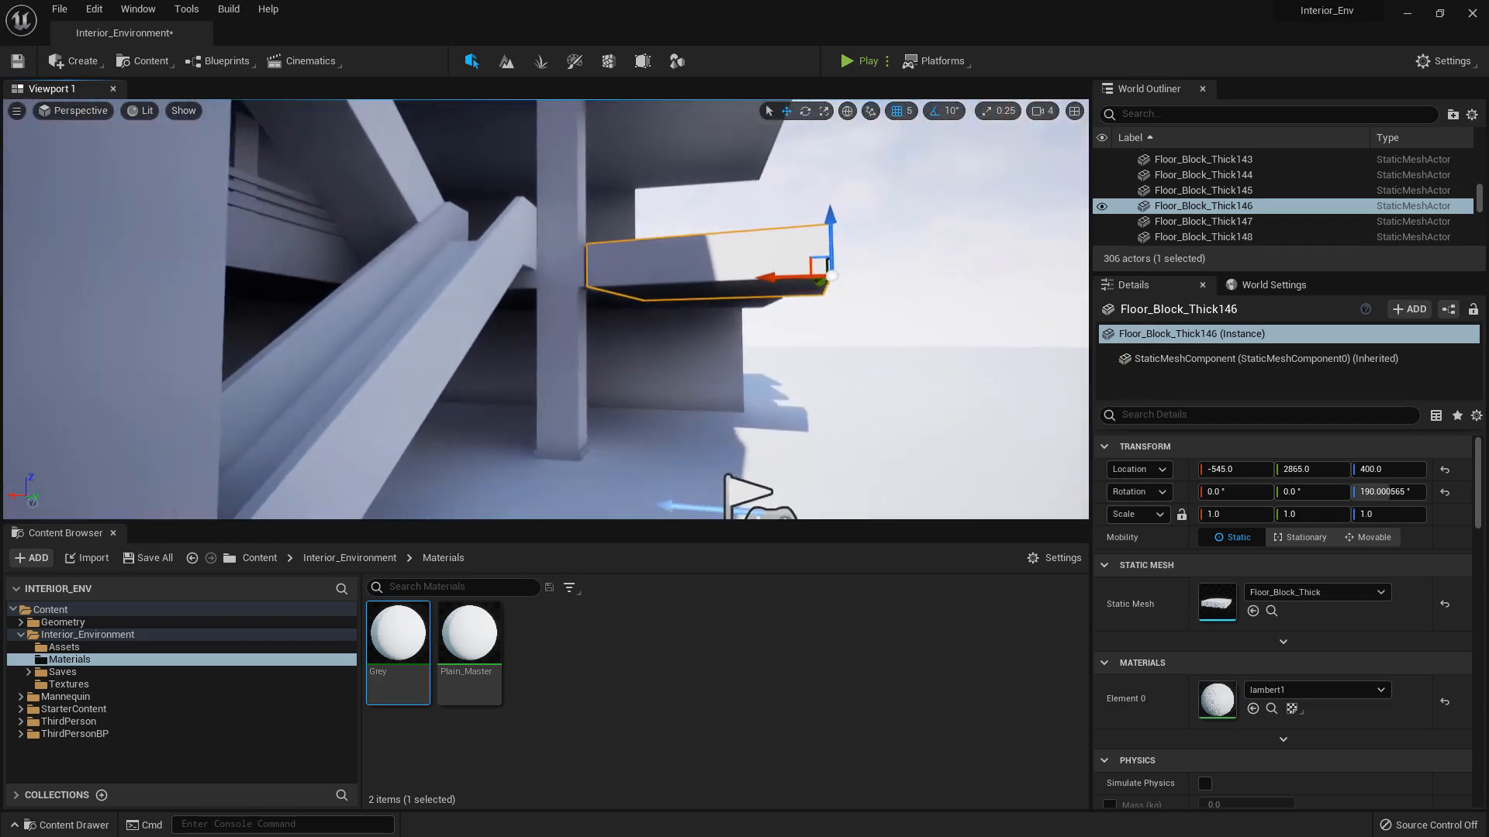
click(876, 302)
right_drag(876, 302, 432, 217)
key(ctrl+z)
key(ctrl+z)
key(ctrl+z)
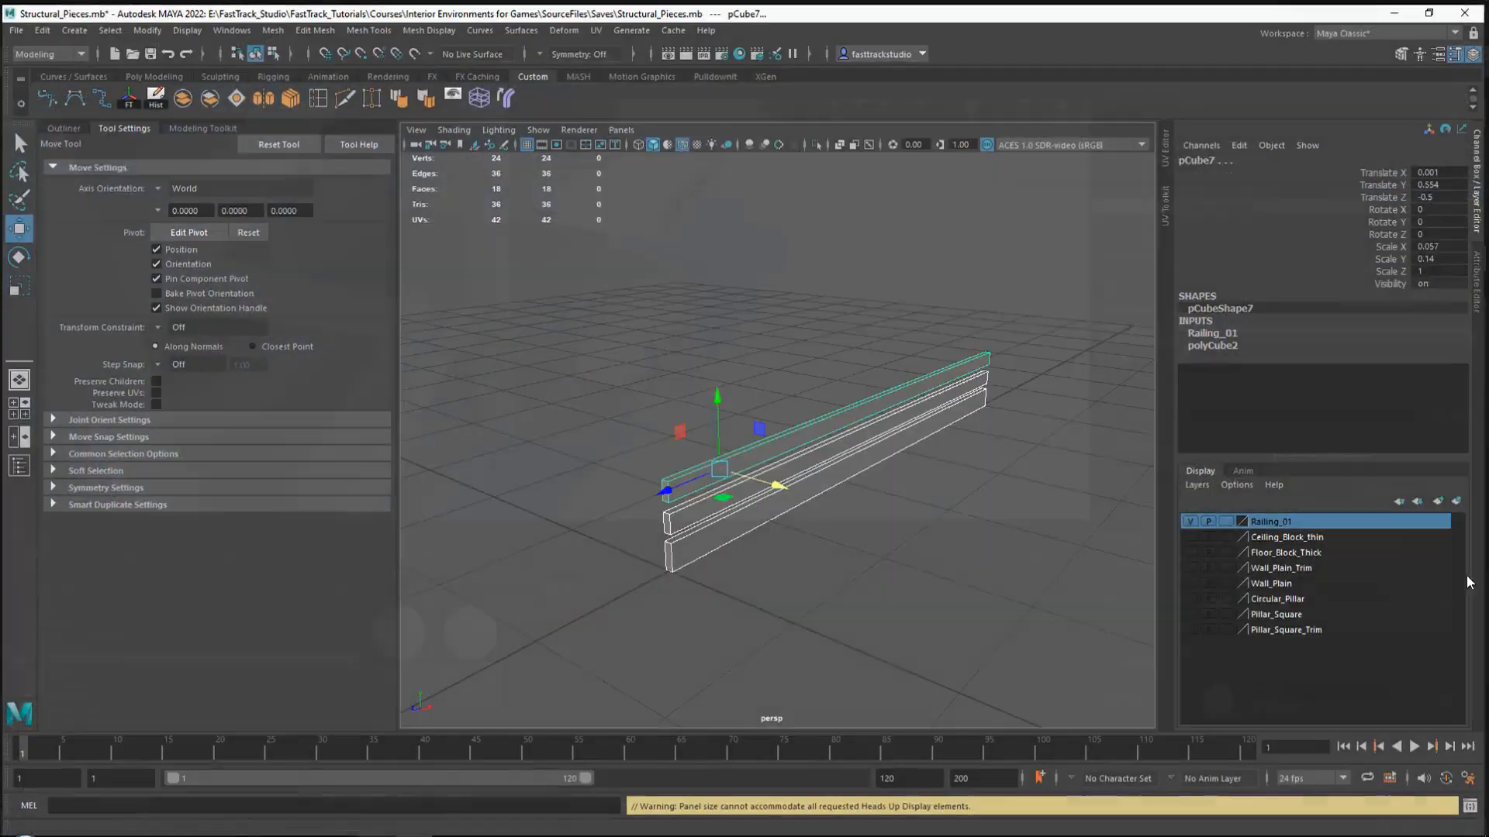
Switch to Maya, replace the visible Railing_01 layer with the Floor_Block_Thick layer and select its block
click(1086, 476)
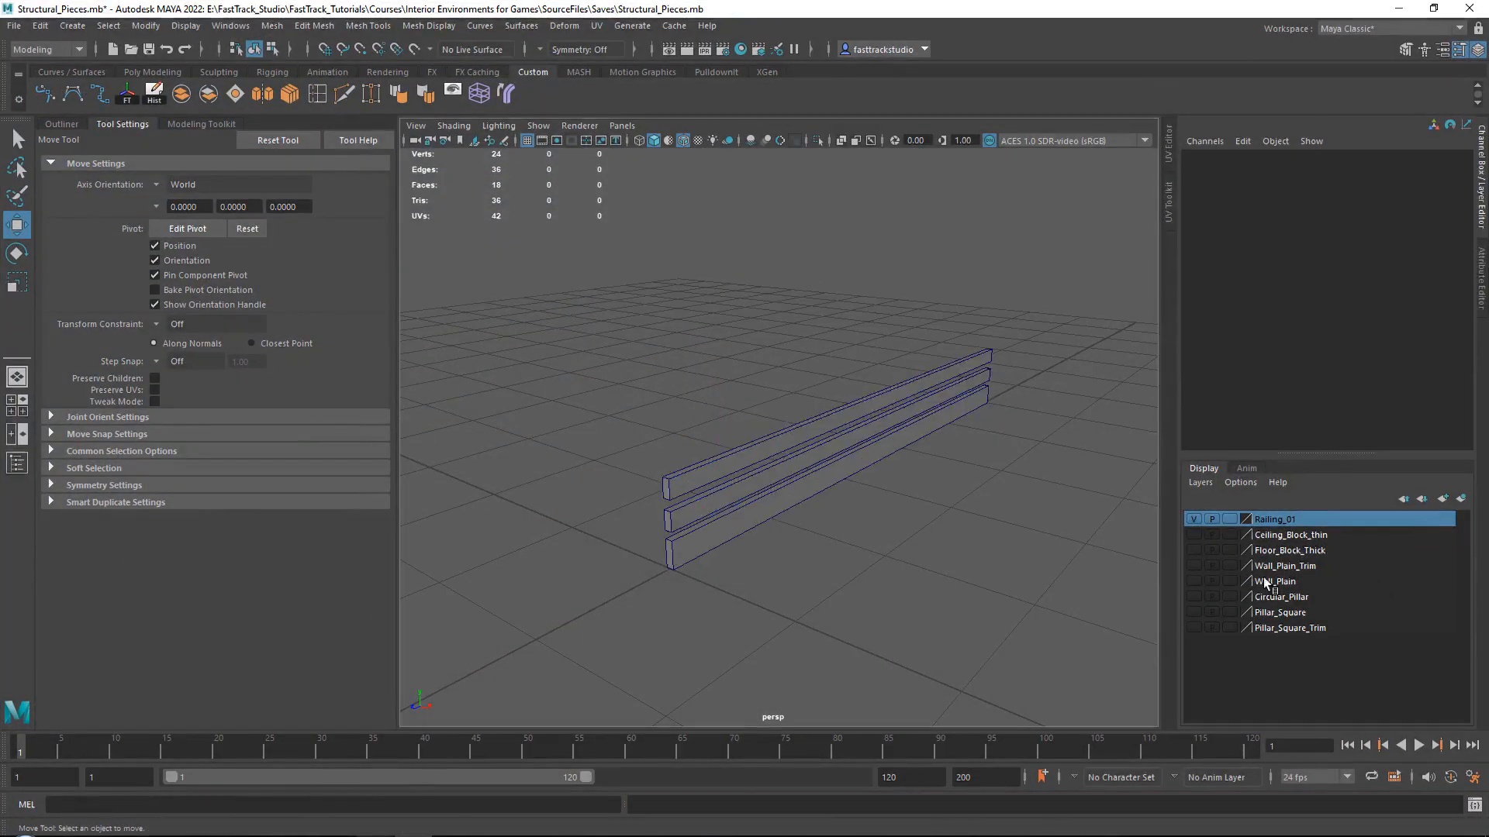
click(1194, 520)
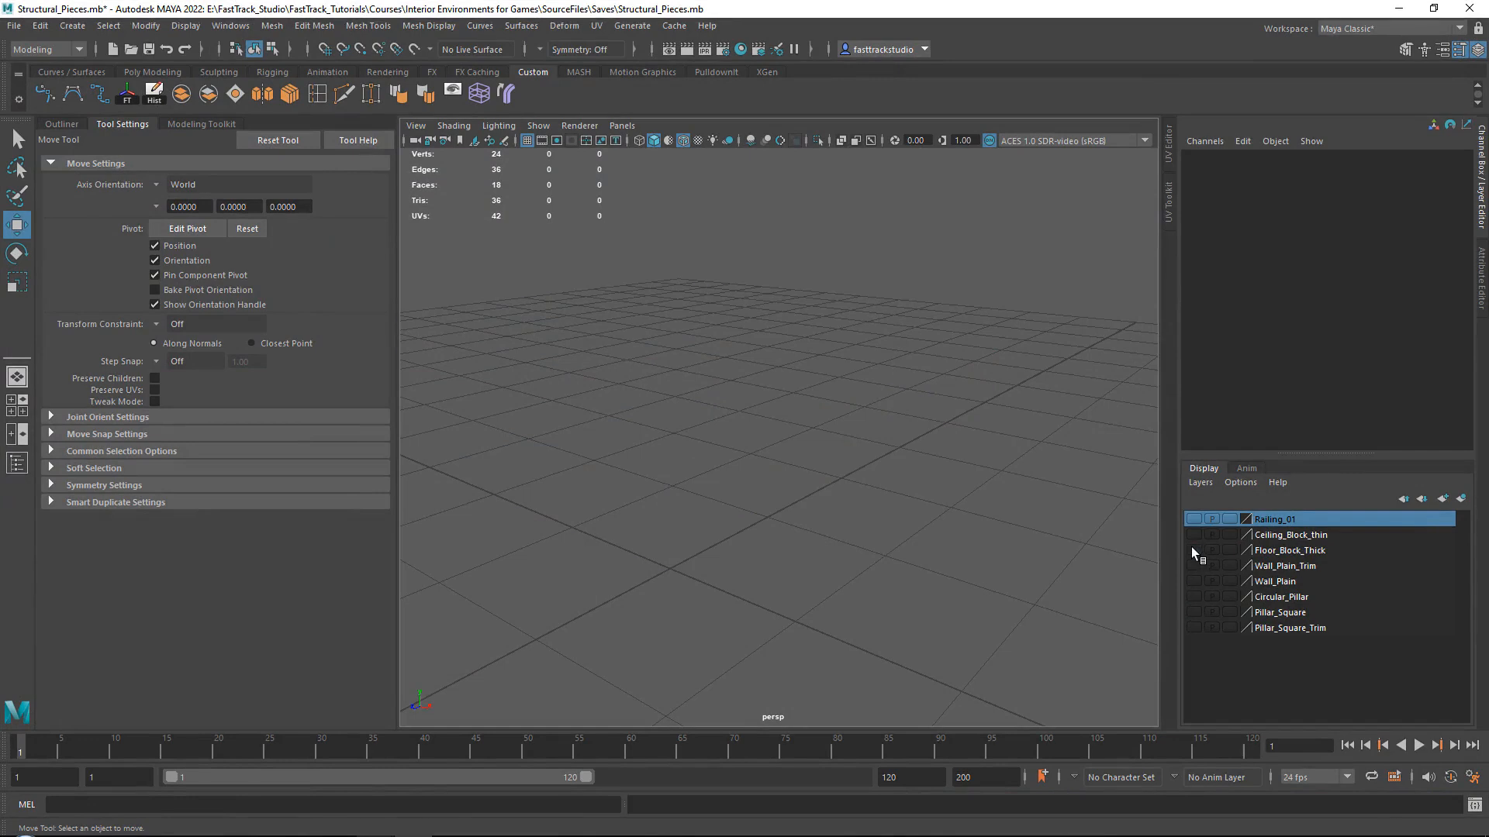
click(1194, 550)
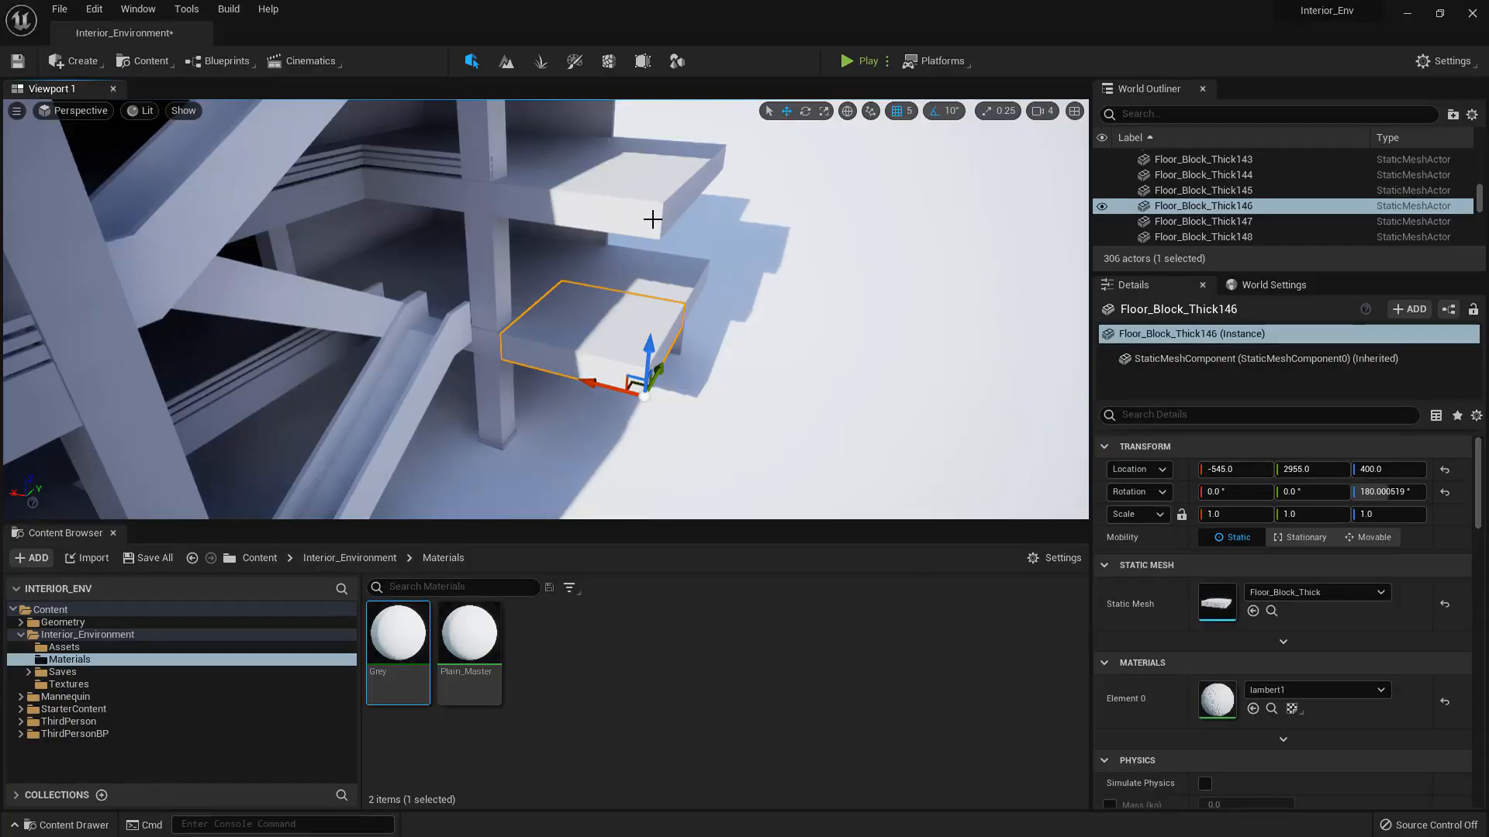
right_drag(589, 325, 682, 313)
click(560, 393)
click(640, 361)
click(620, 328)
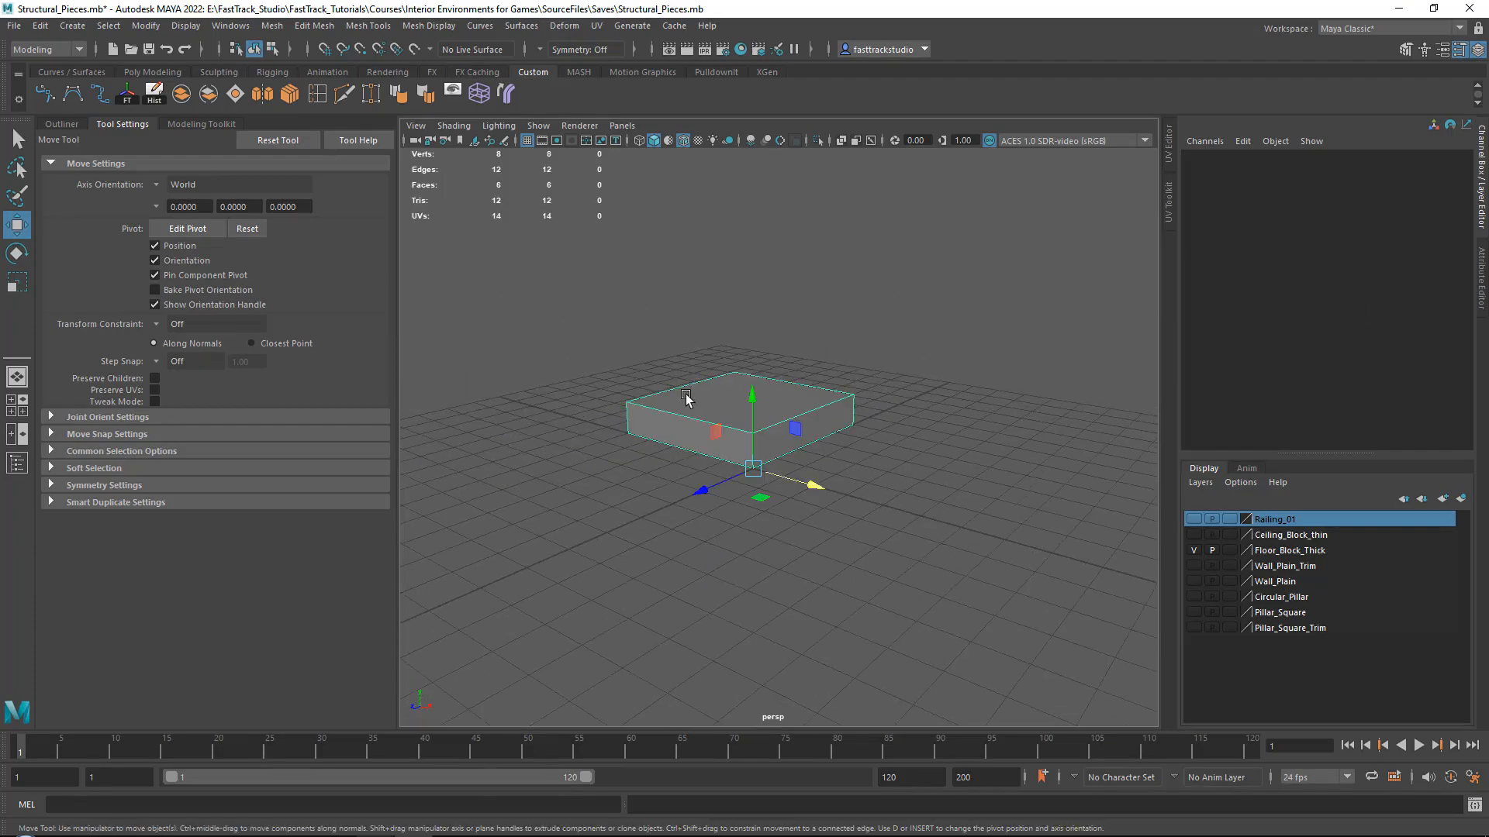
alt+drag(783, 341, 915, 337)
scroll(788, 350, up, 3)
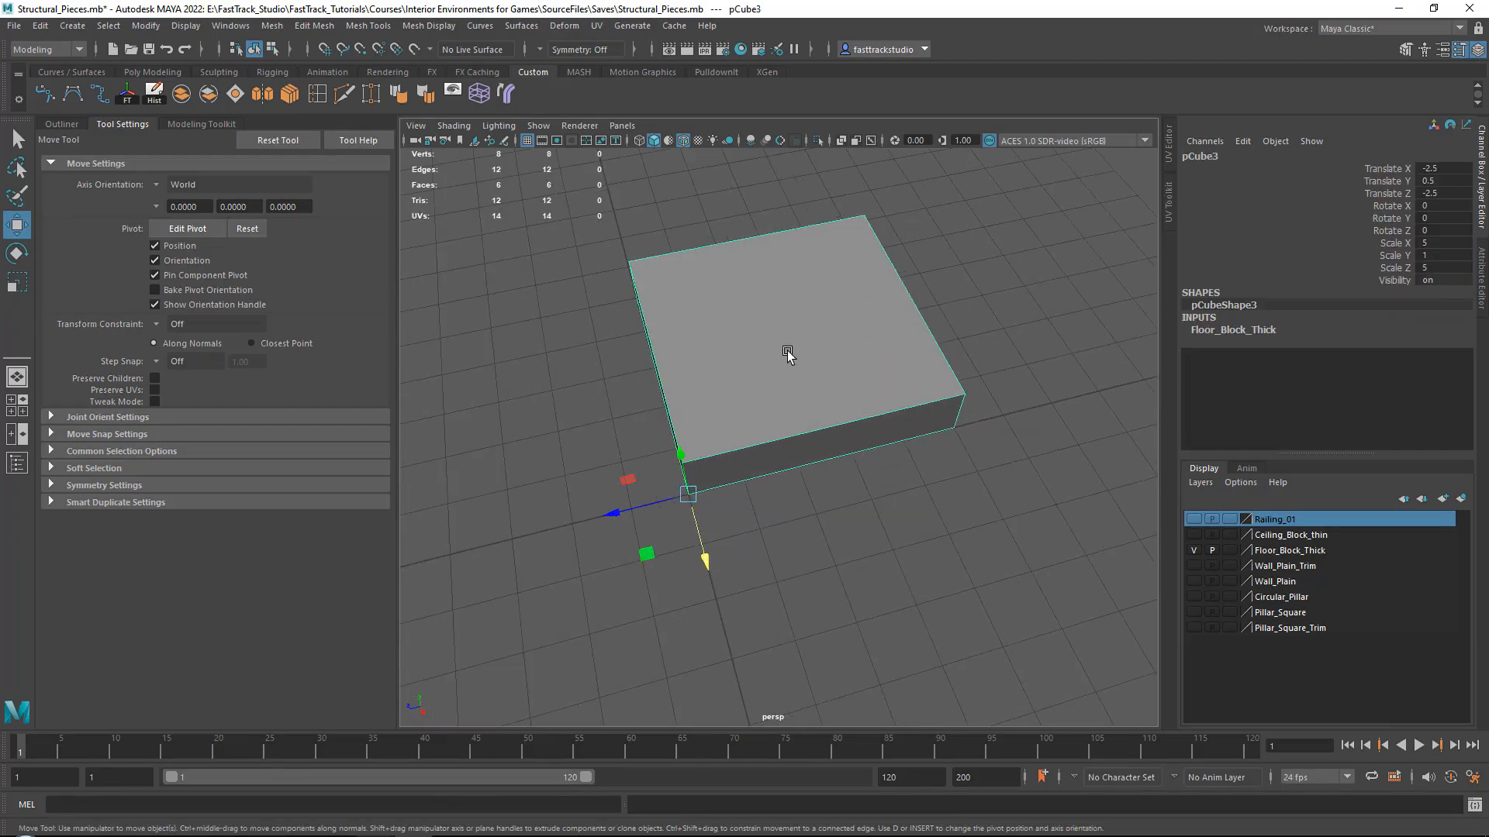
Put a duplicate of the floor block on a new layer named Floor_Block_Thick_Bend and hide the Floor_Block_Thick layer
click(1463, 501)
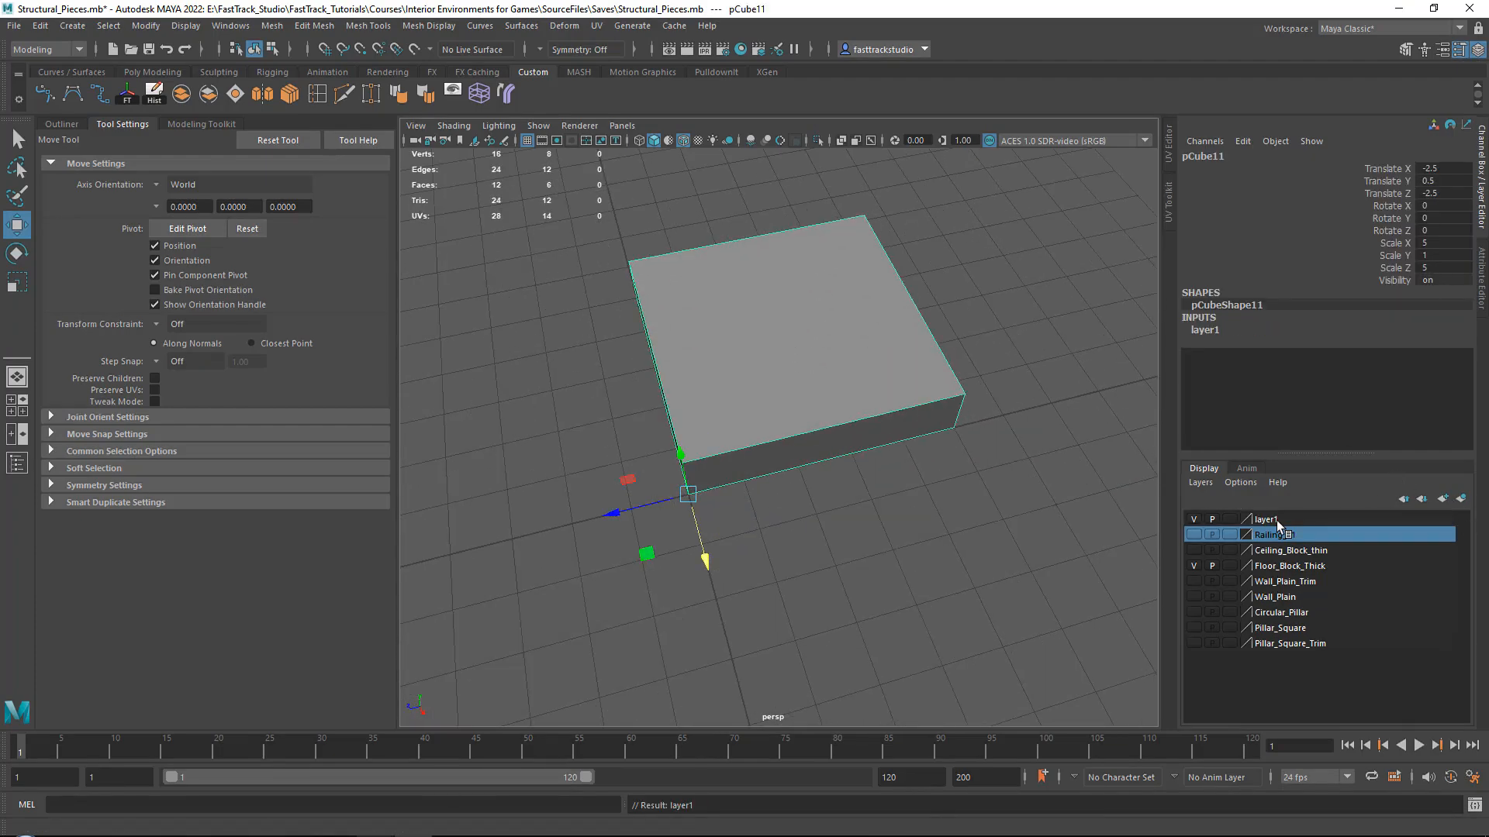
double_click(1276, 520)
text(Floor)
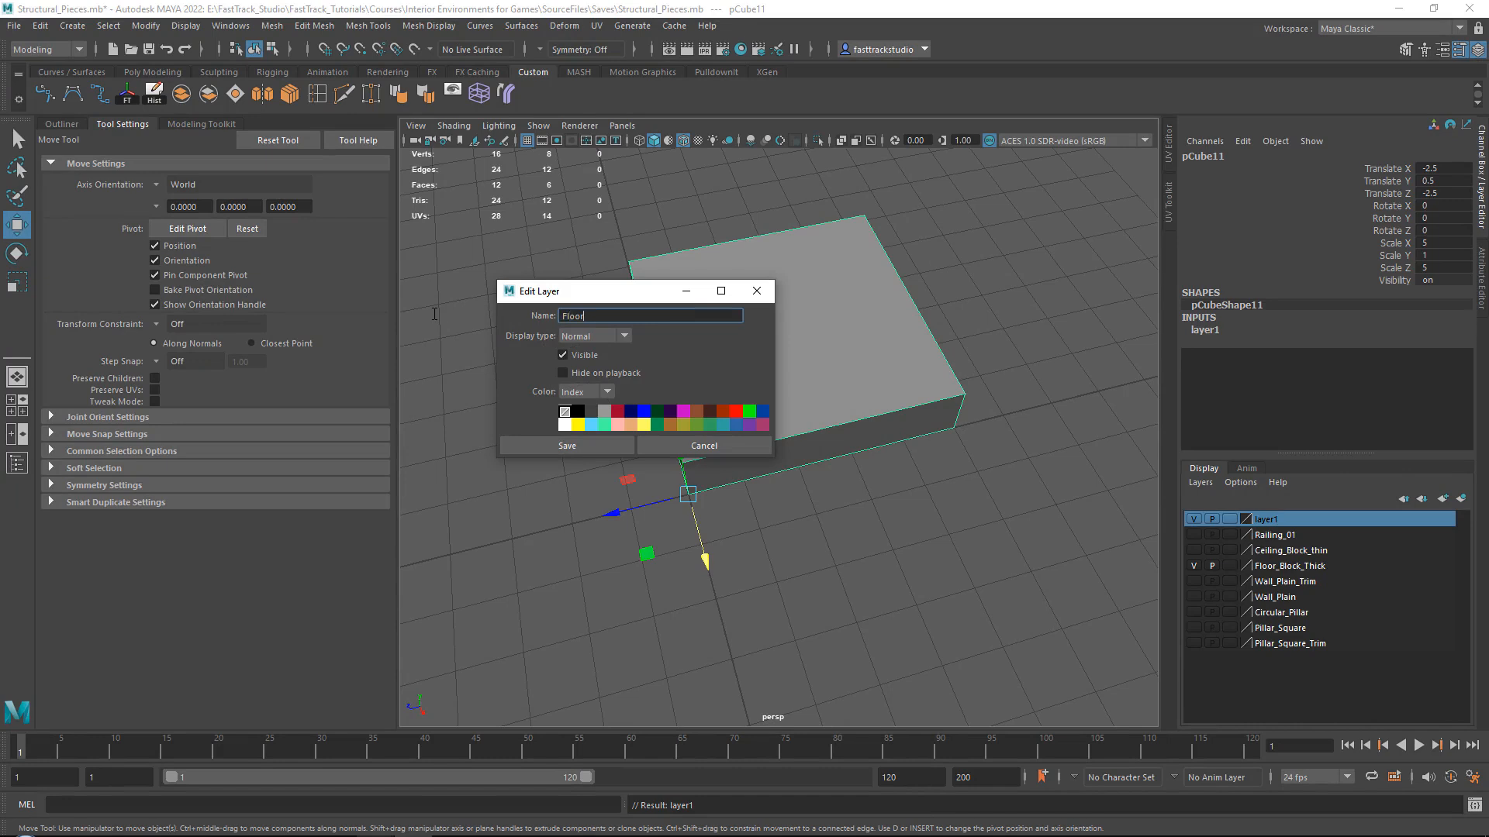
key(Return)
click(635, 315)
text(_Block_Thick_Bend)
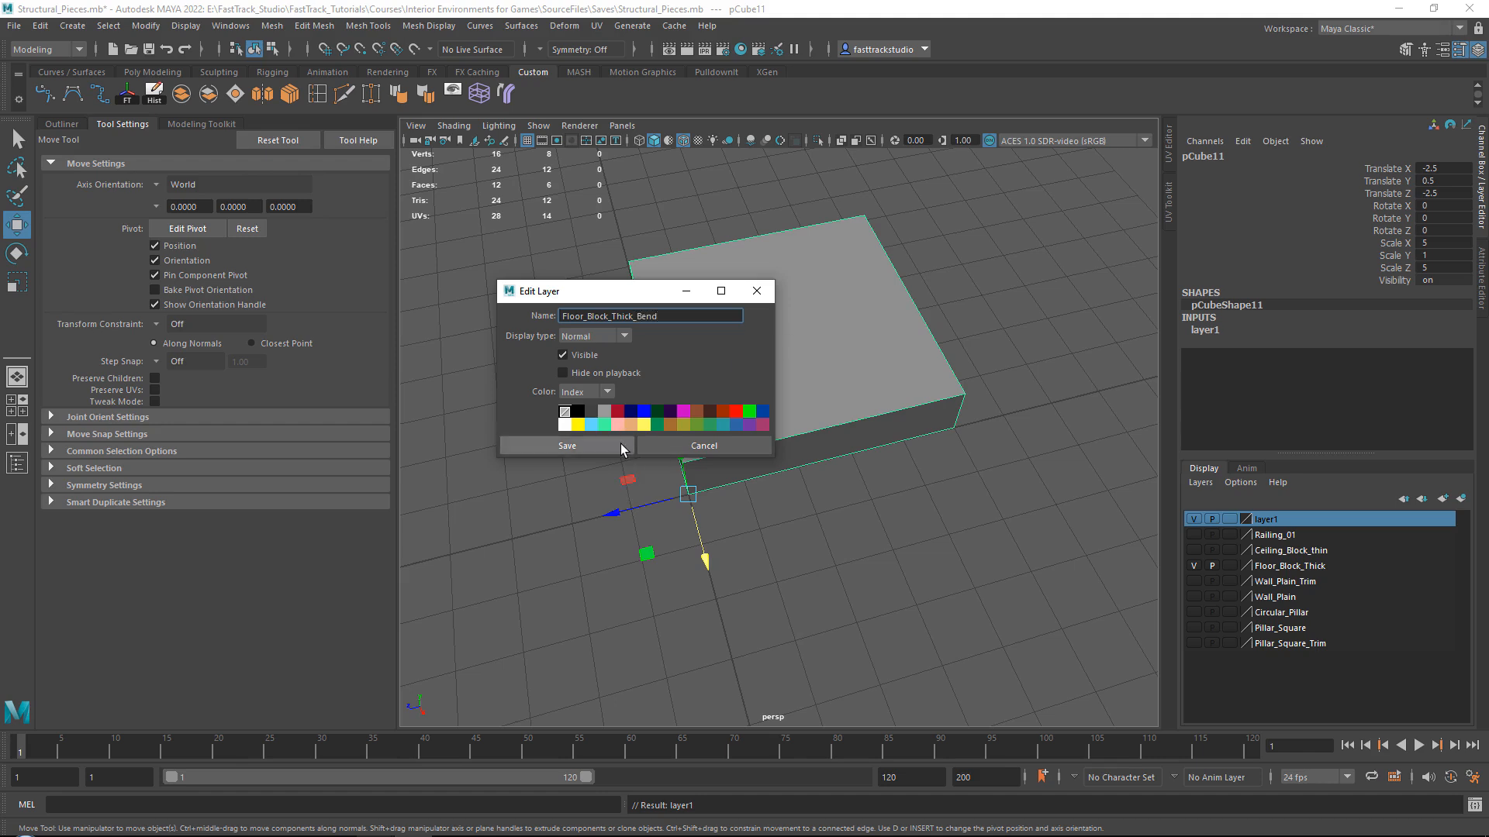
click(620, 443)
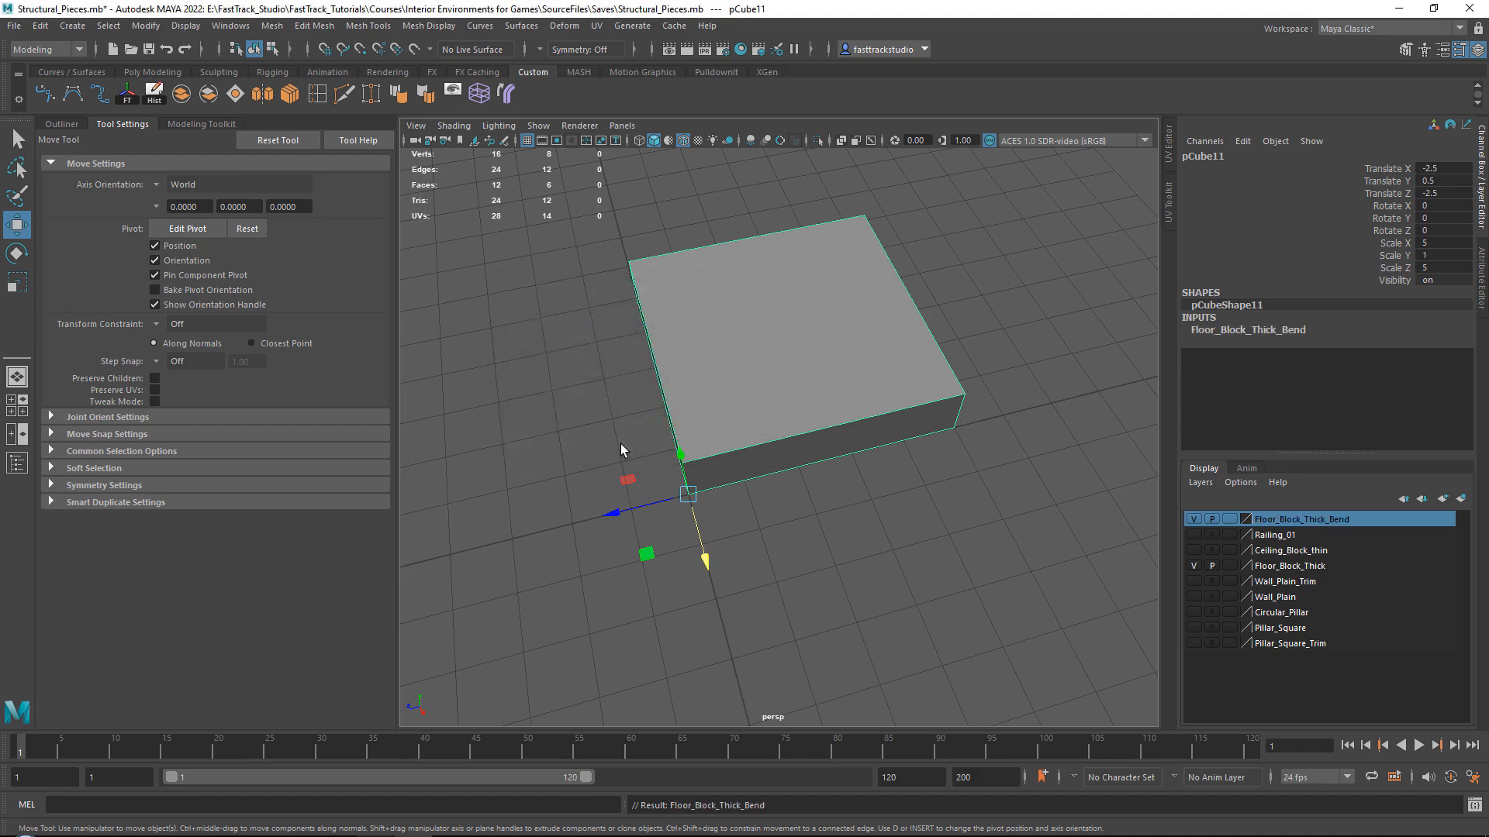
click(1193, 566)
alt+drag(532, 375, 685, 395)
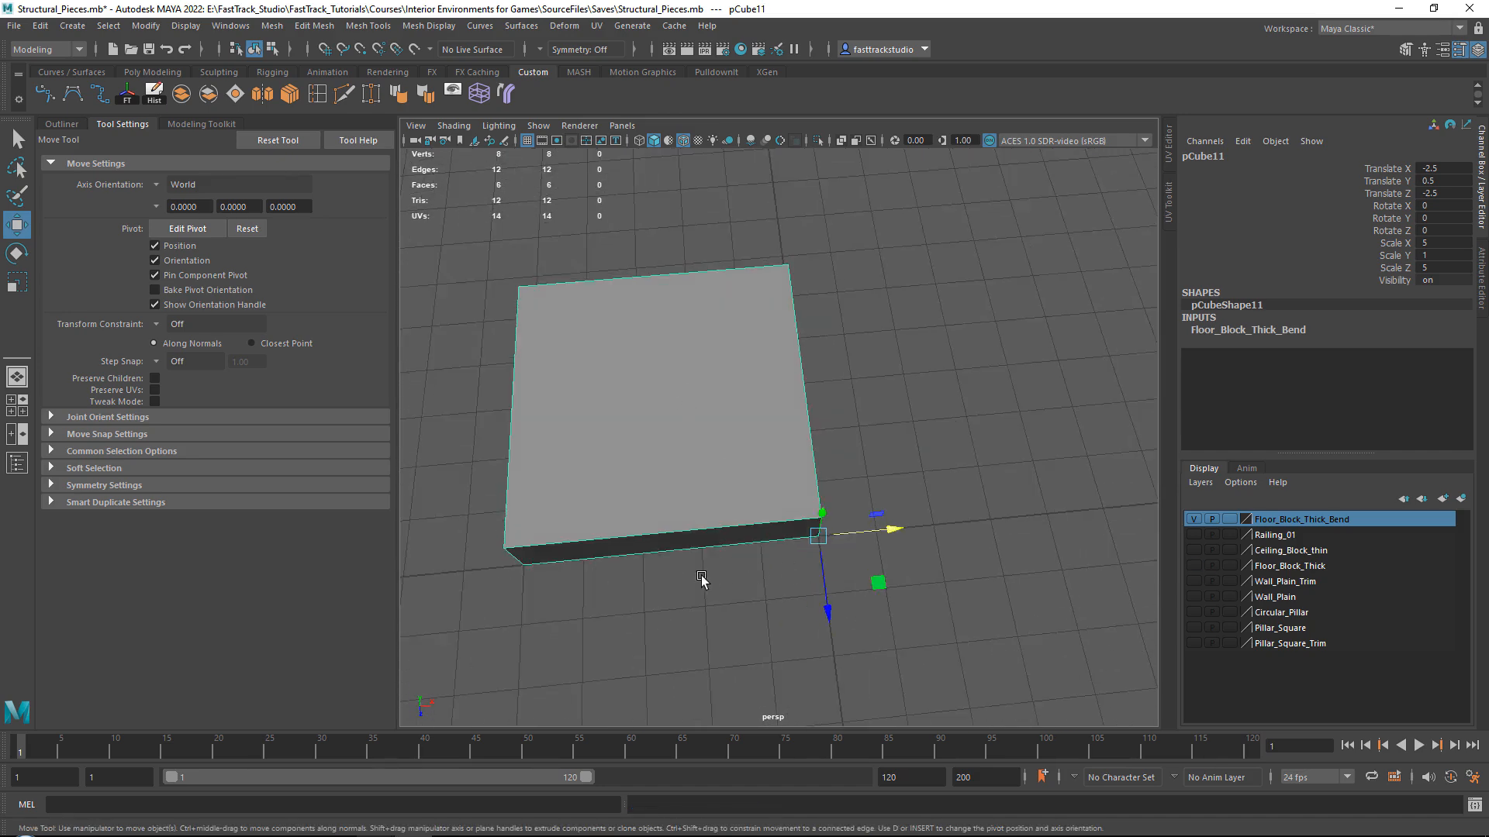
Try a Scale Z of 10 on the duplicated floor block and return it to 5
double_click(1440, 268)
key(Return)
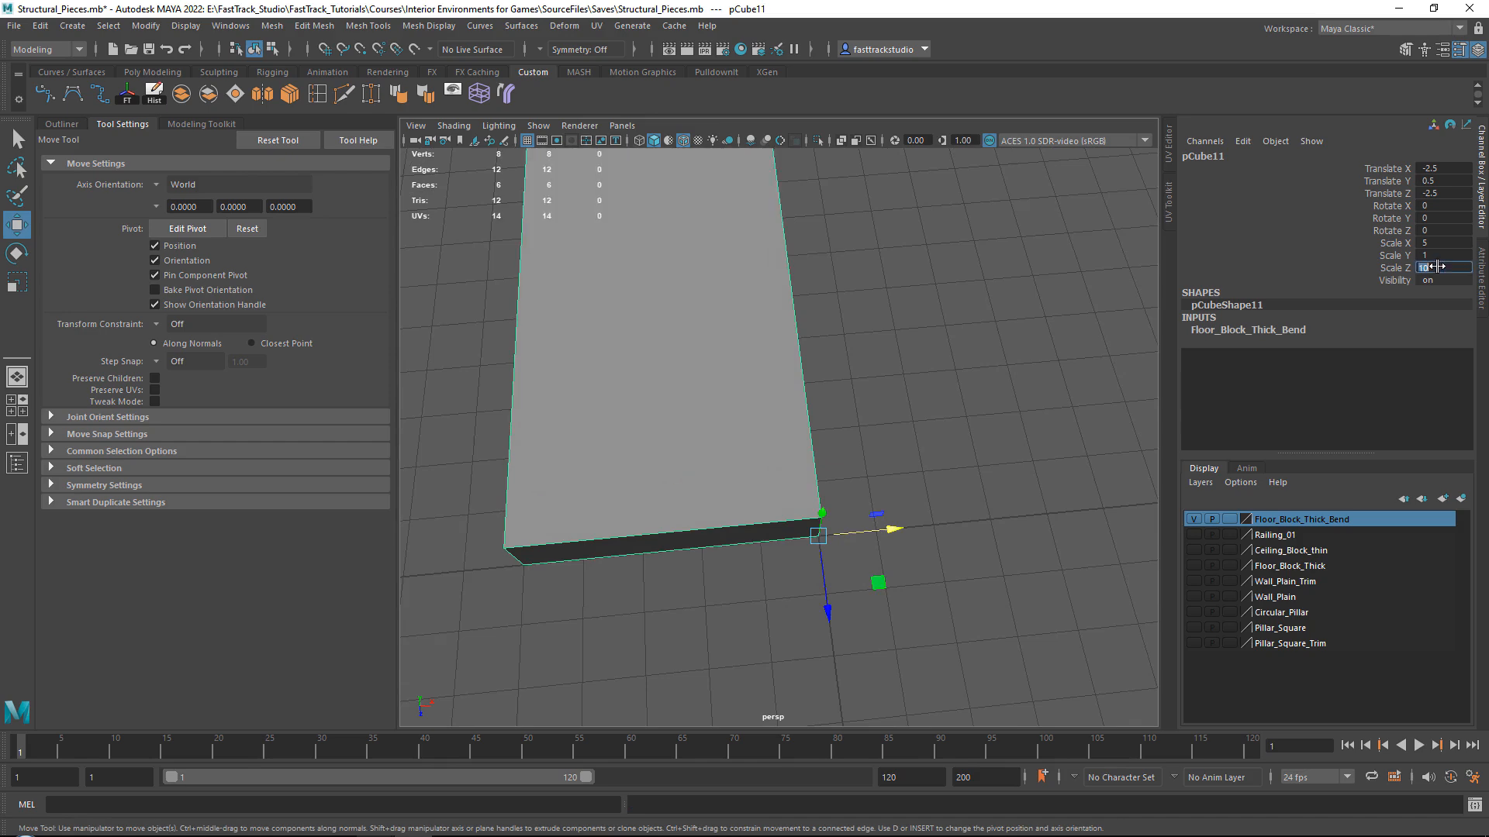
text(5)
key(Return)
Lengthen the duplicated floor block by setting its Scale X to 10
double_click(1440, 243)
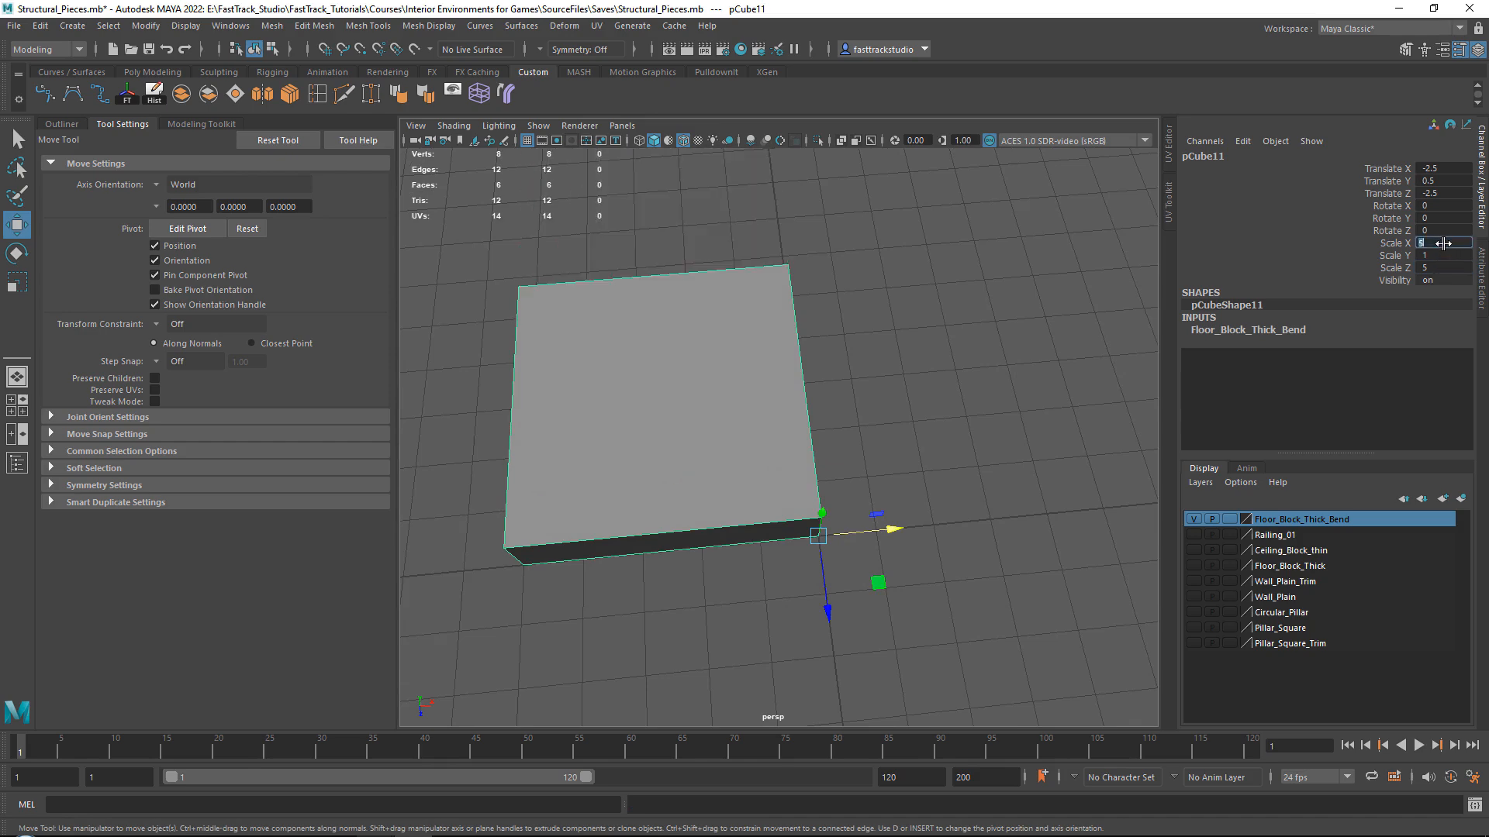
key(Return)
scroll(961, 339, down, 5)
alt+drag(956, 341, 787, 328)
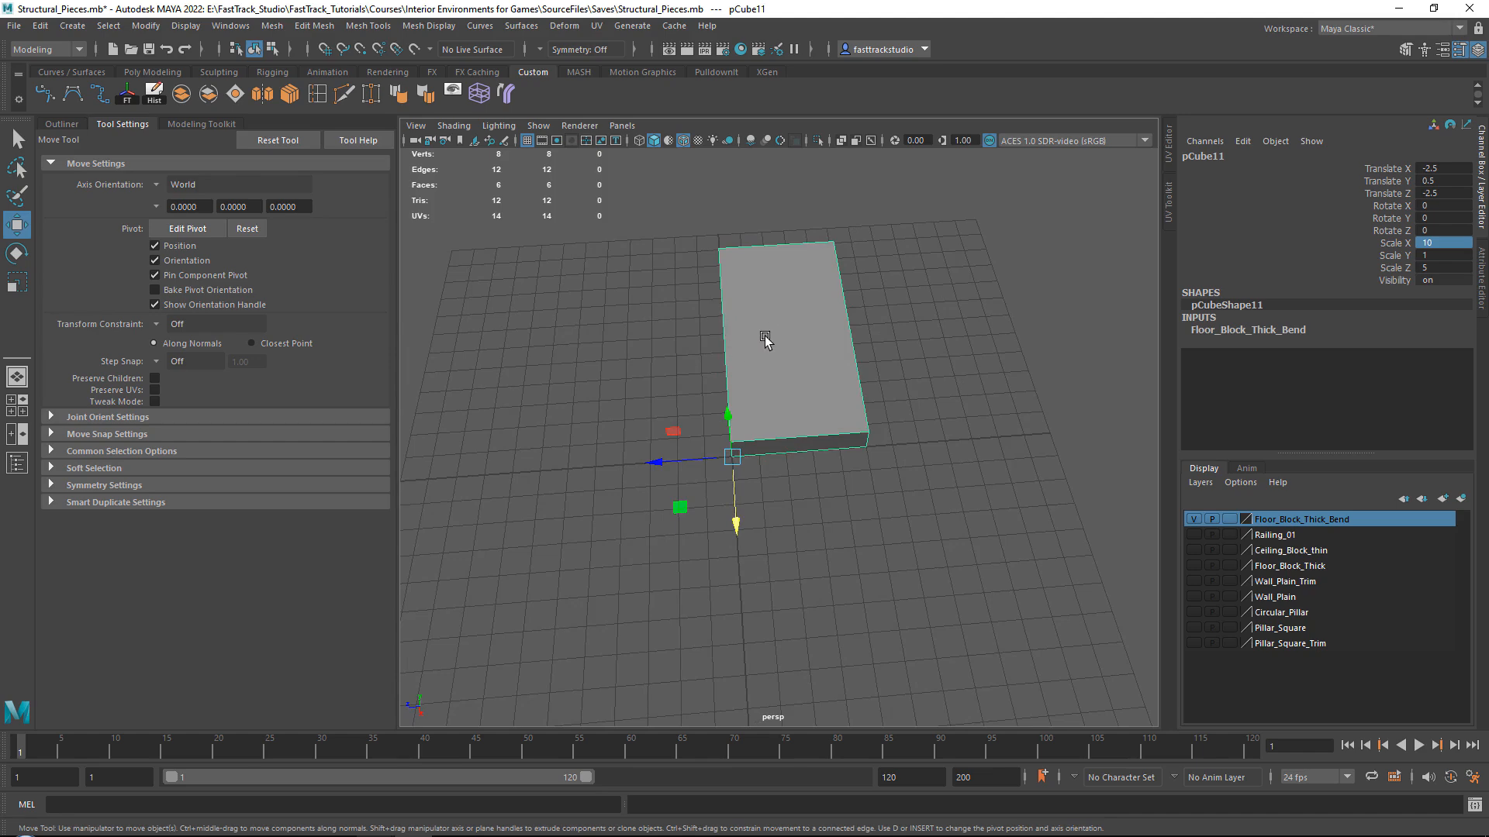
alt+drag(765, 336, 805, 342)
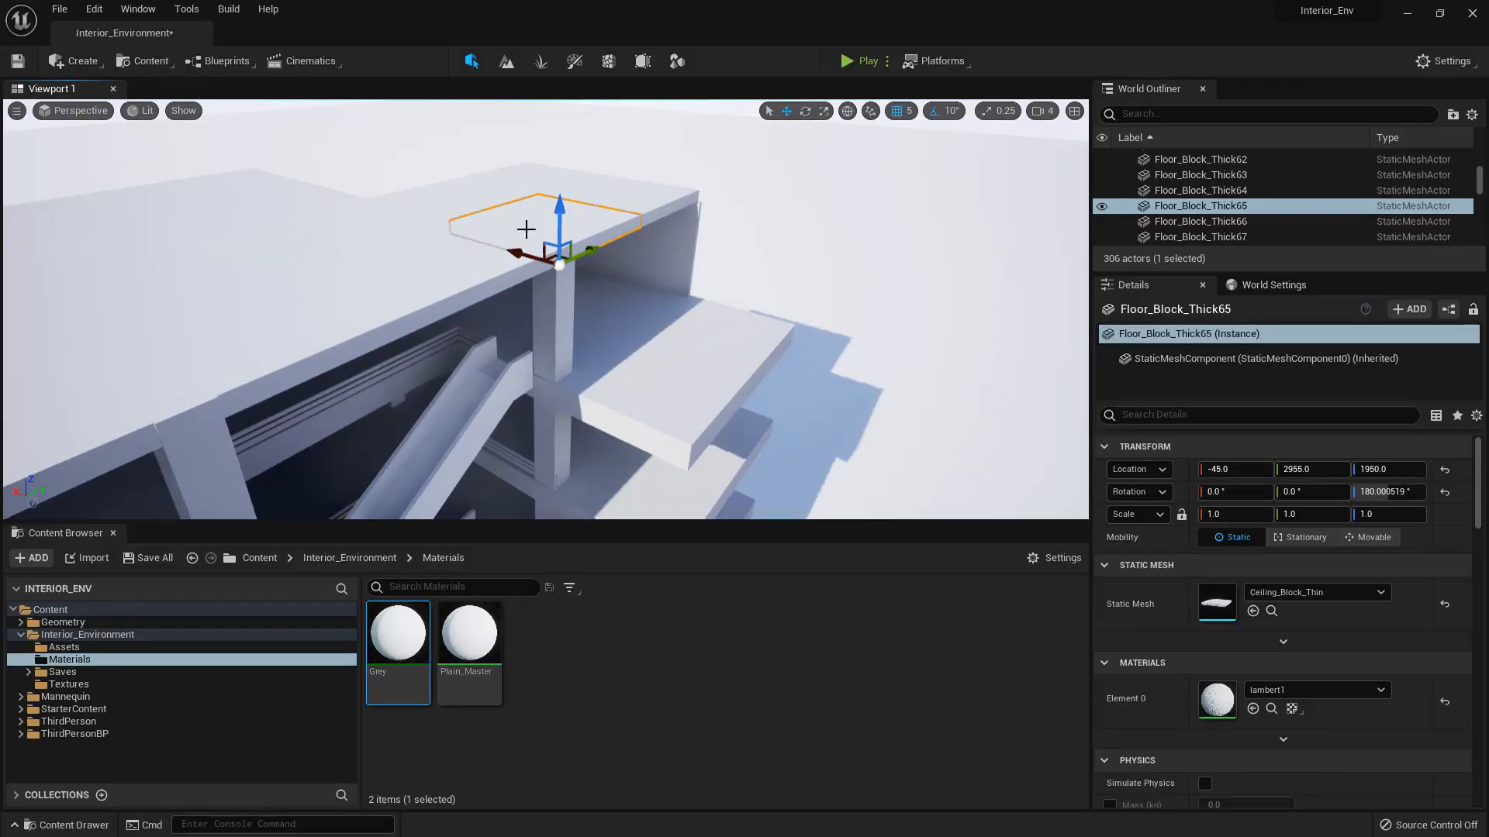
right_drag(569, 352, 503, 245)
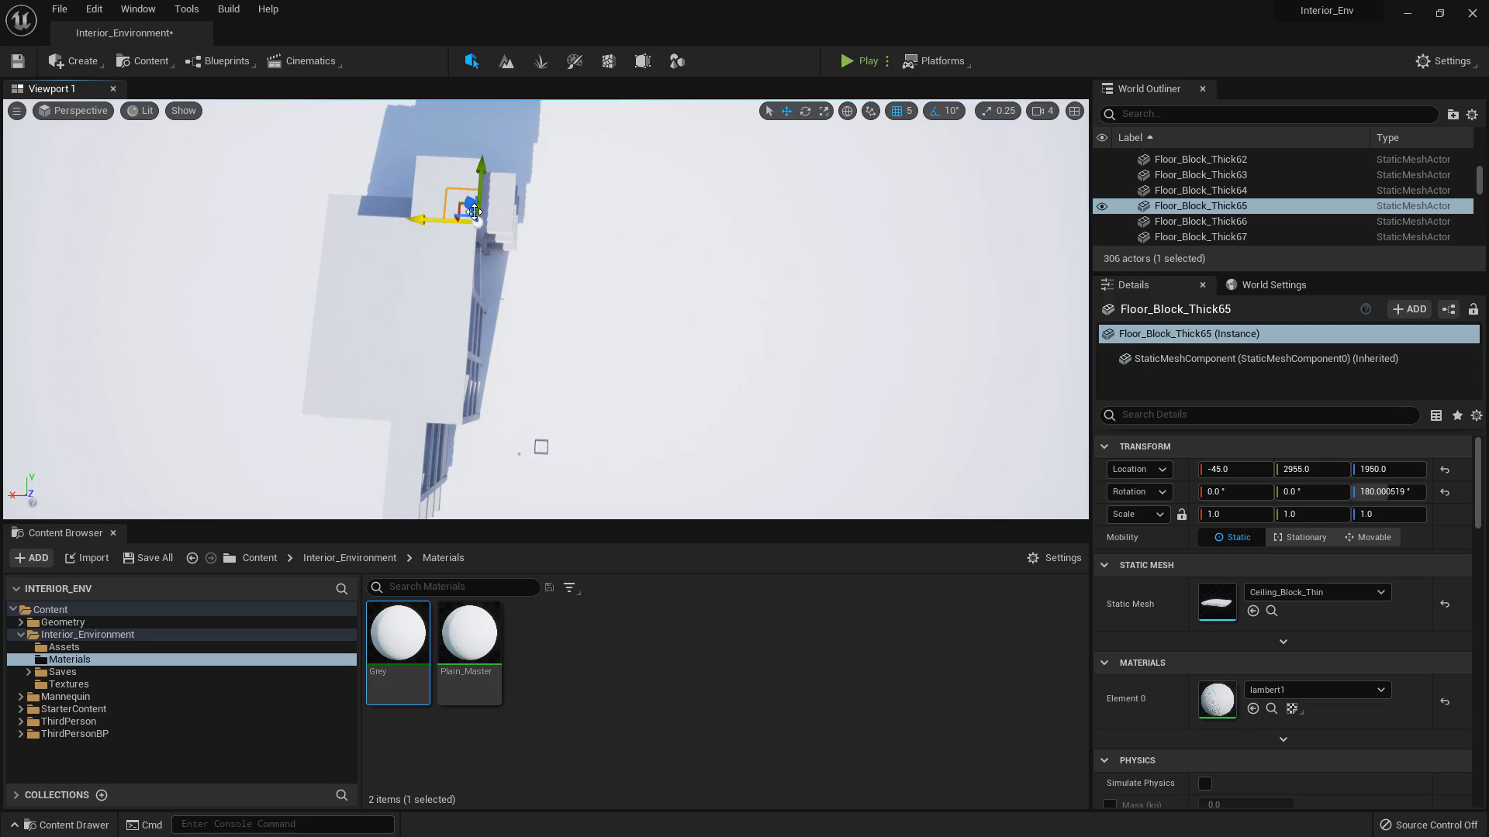
right_drag(769, 280, 674, 244)
key(w)
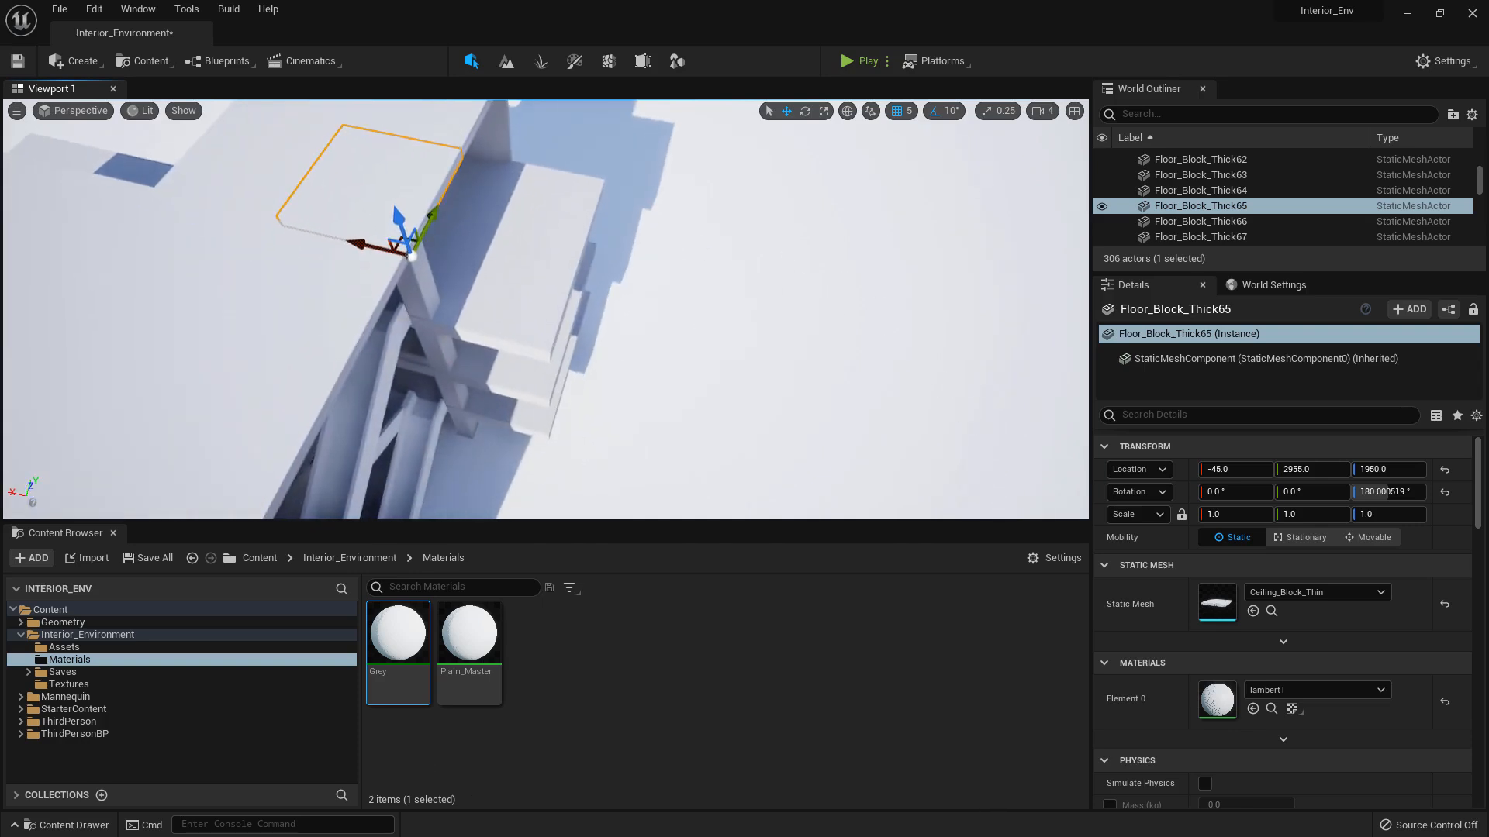
Switch to Maya and put the lengthened floor block into edge selection mode
key(alt+Tab)
click(884, 299)
click(741, 421)
alt+drag(741, 420, 707, 364)
right_drag(658, 263, 656, 227)
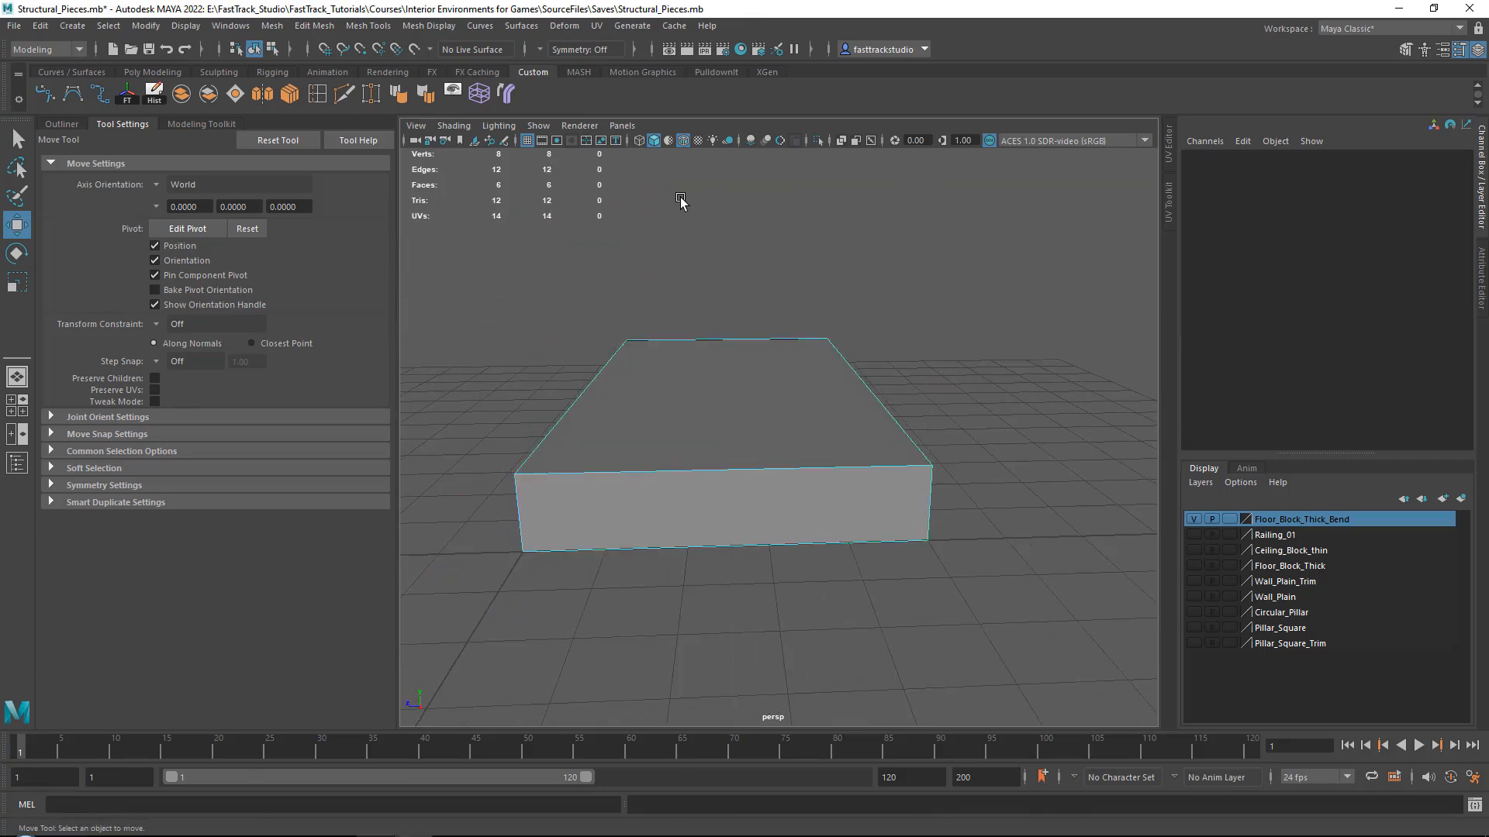
Select the four width-wise edges at the block's two ends and connect them with 10 segments
drag(681, 199, 742, 710)
alt+drag(722, 271, 714, 293)
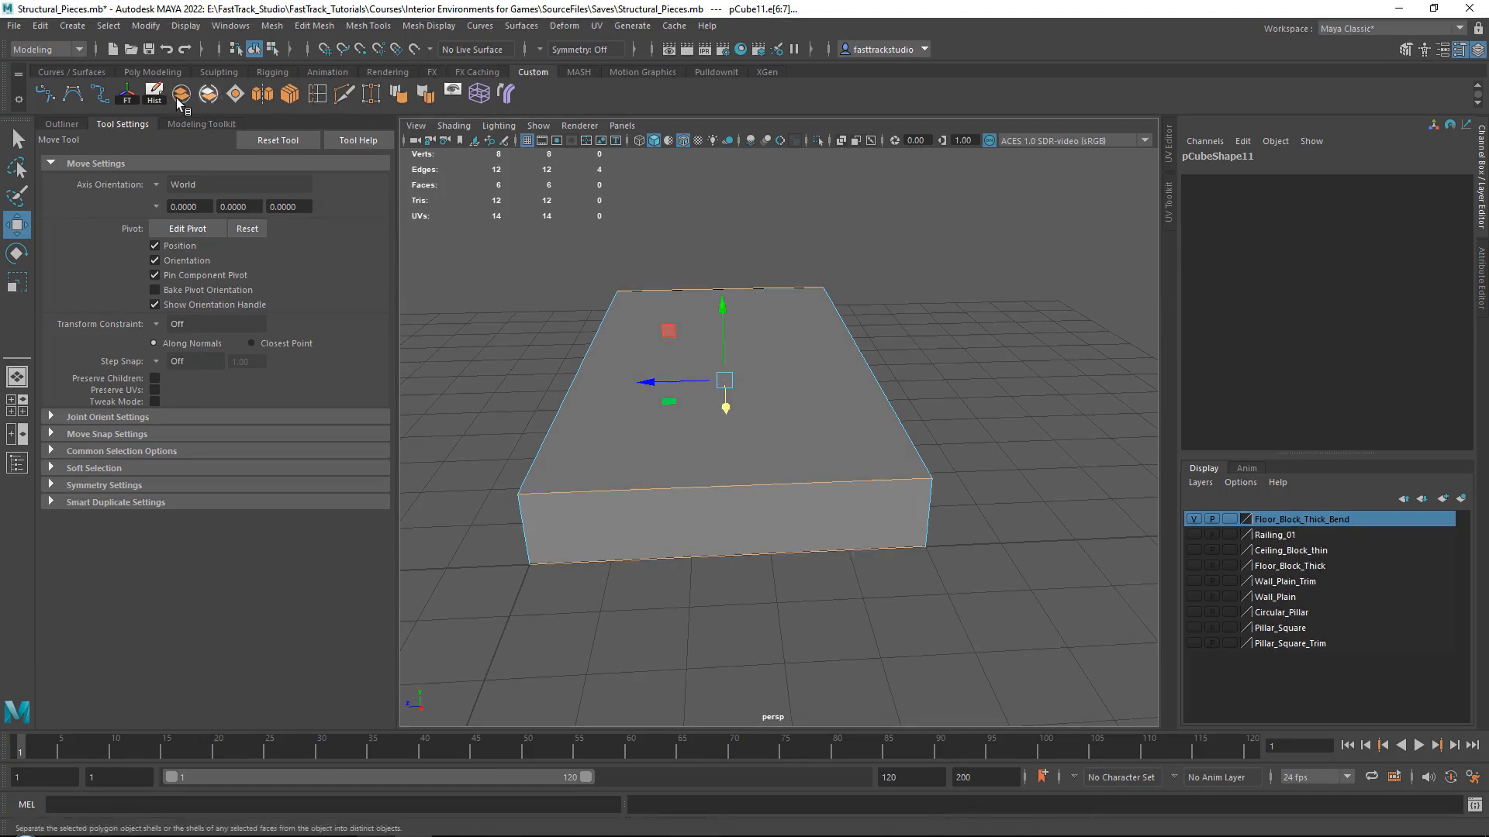
click(289, 94)
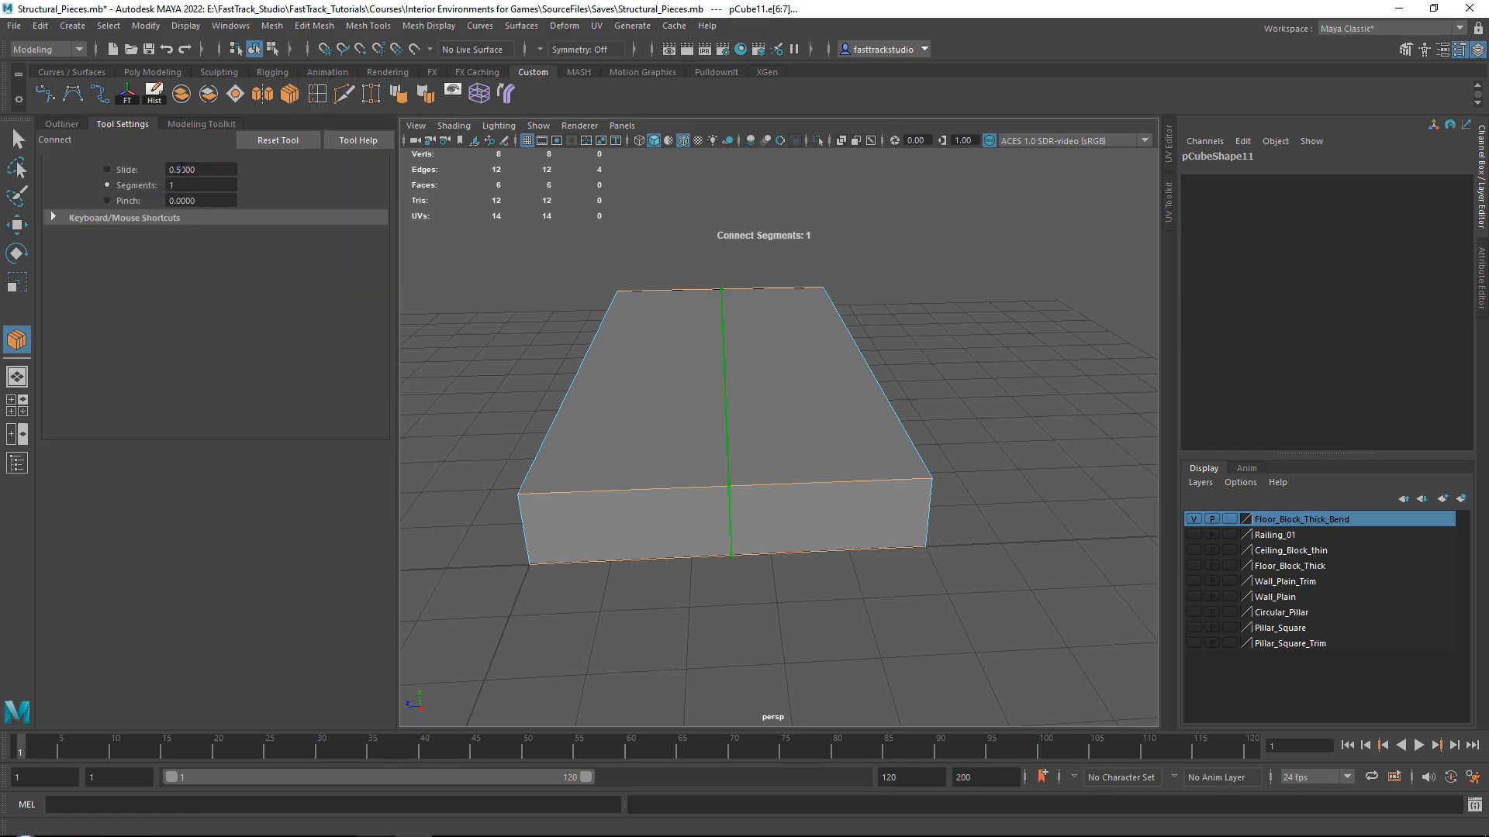
click(369, 26)
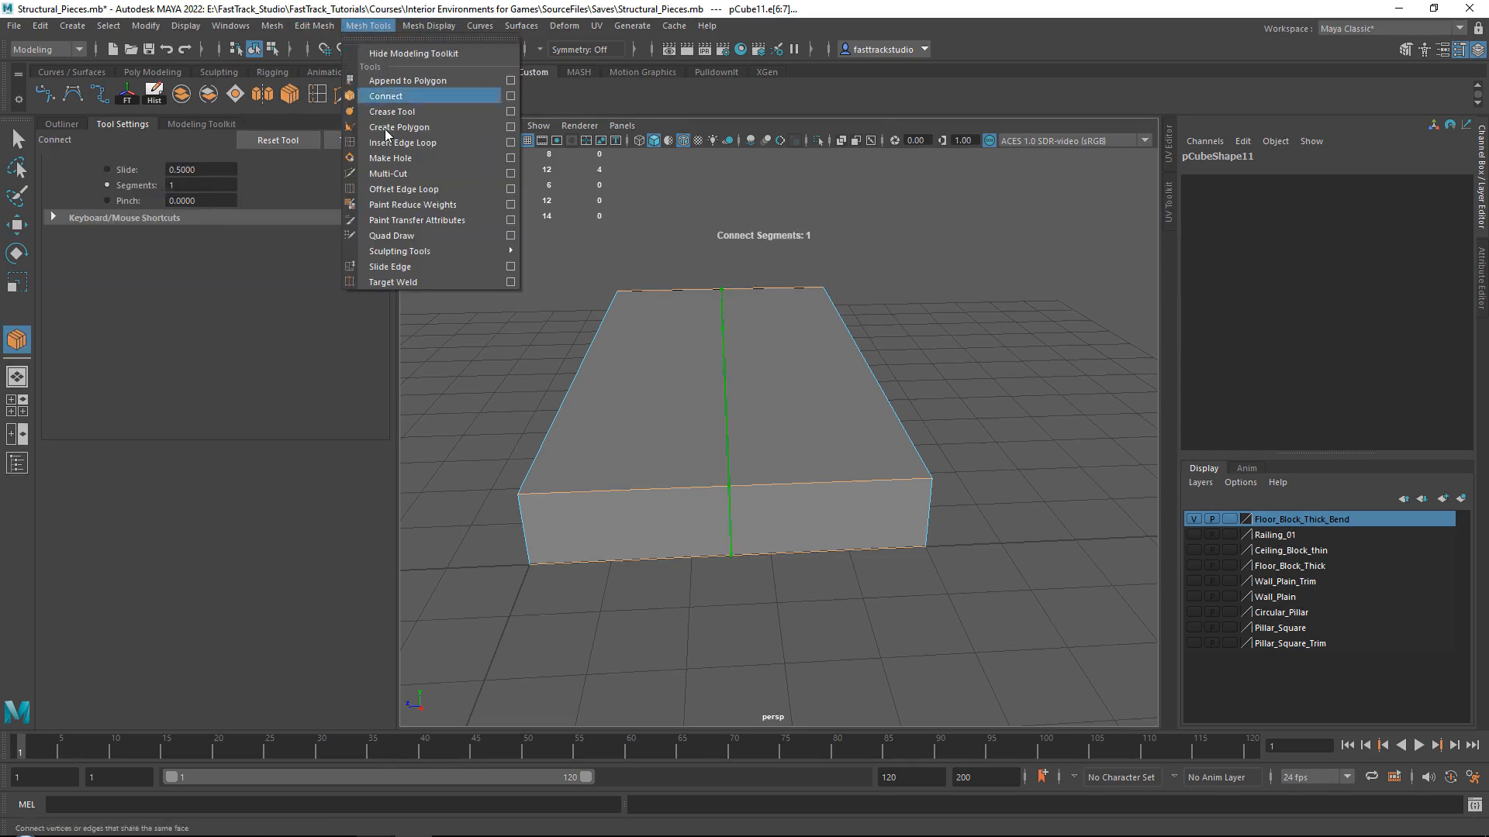
click(203, 184)
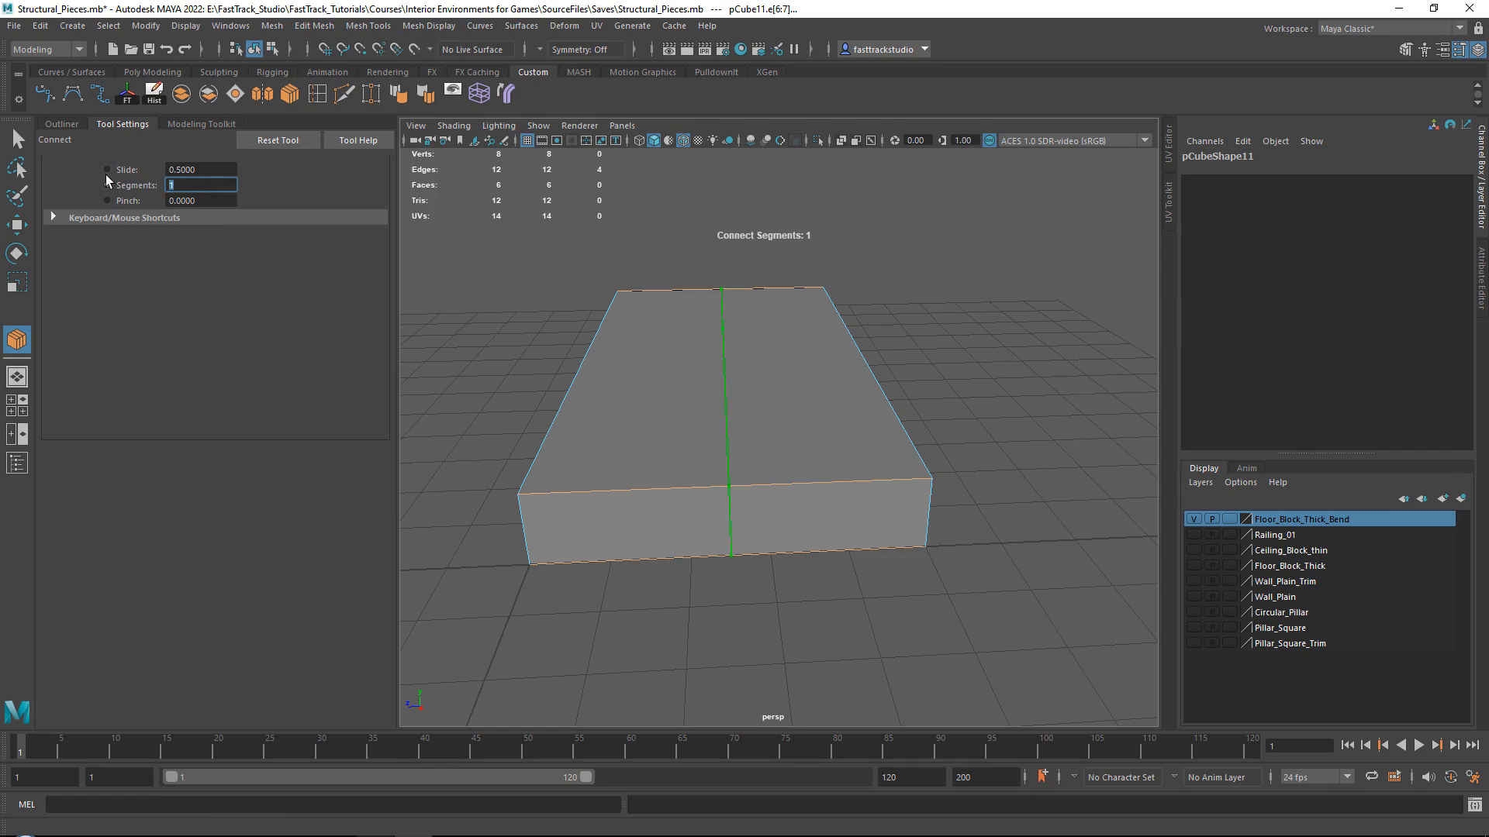
text(10)
key(Return)
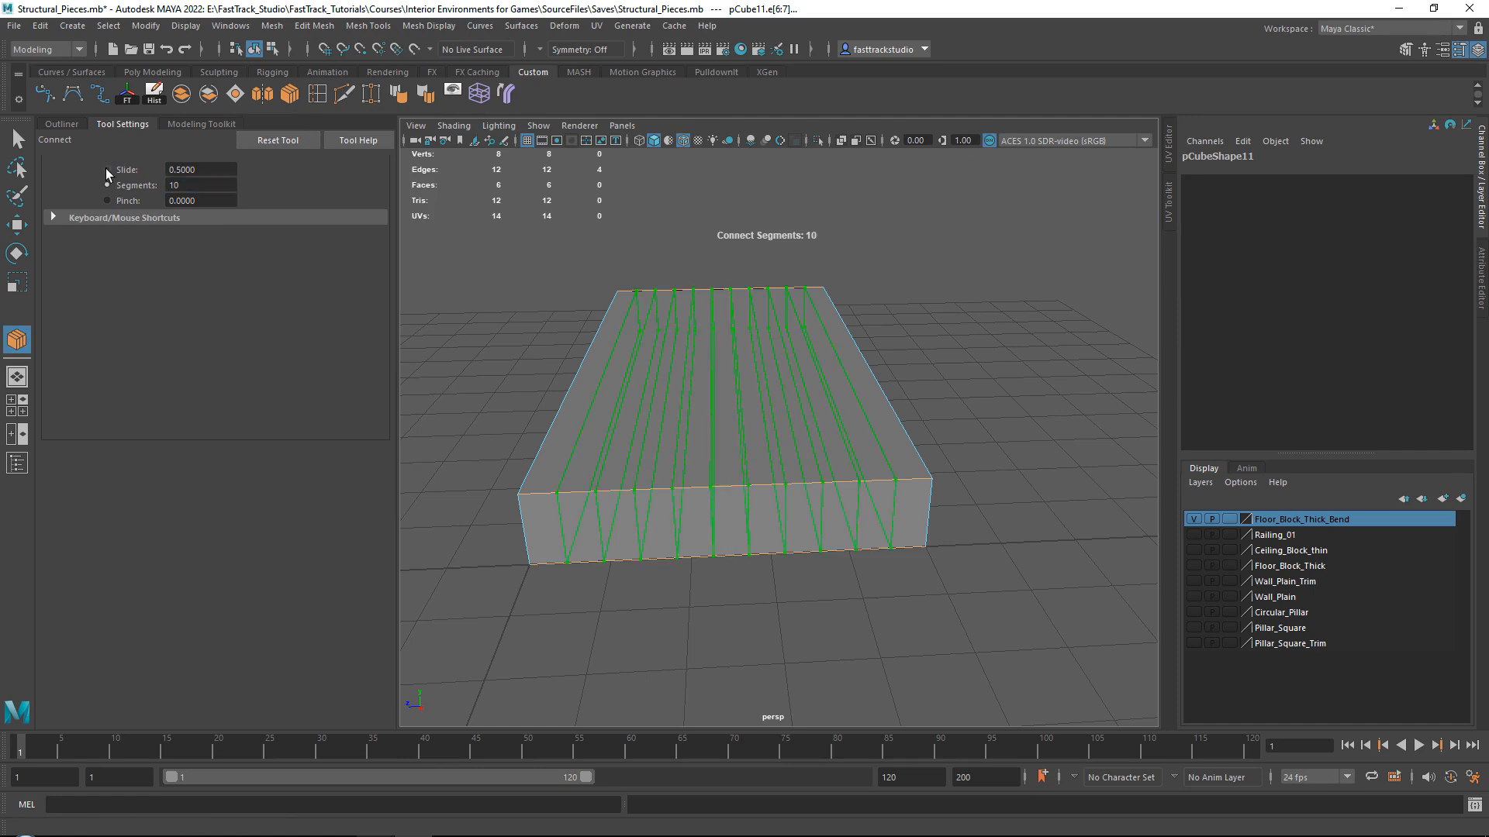
click(197, 180)
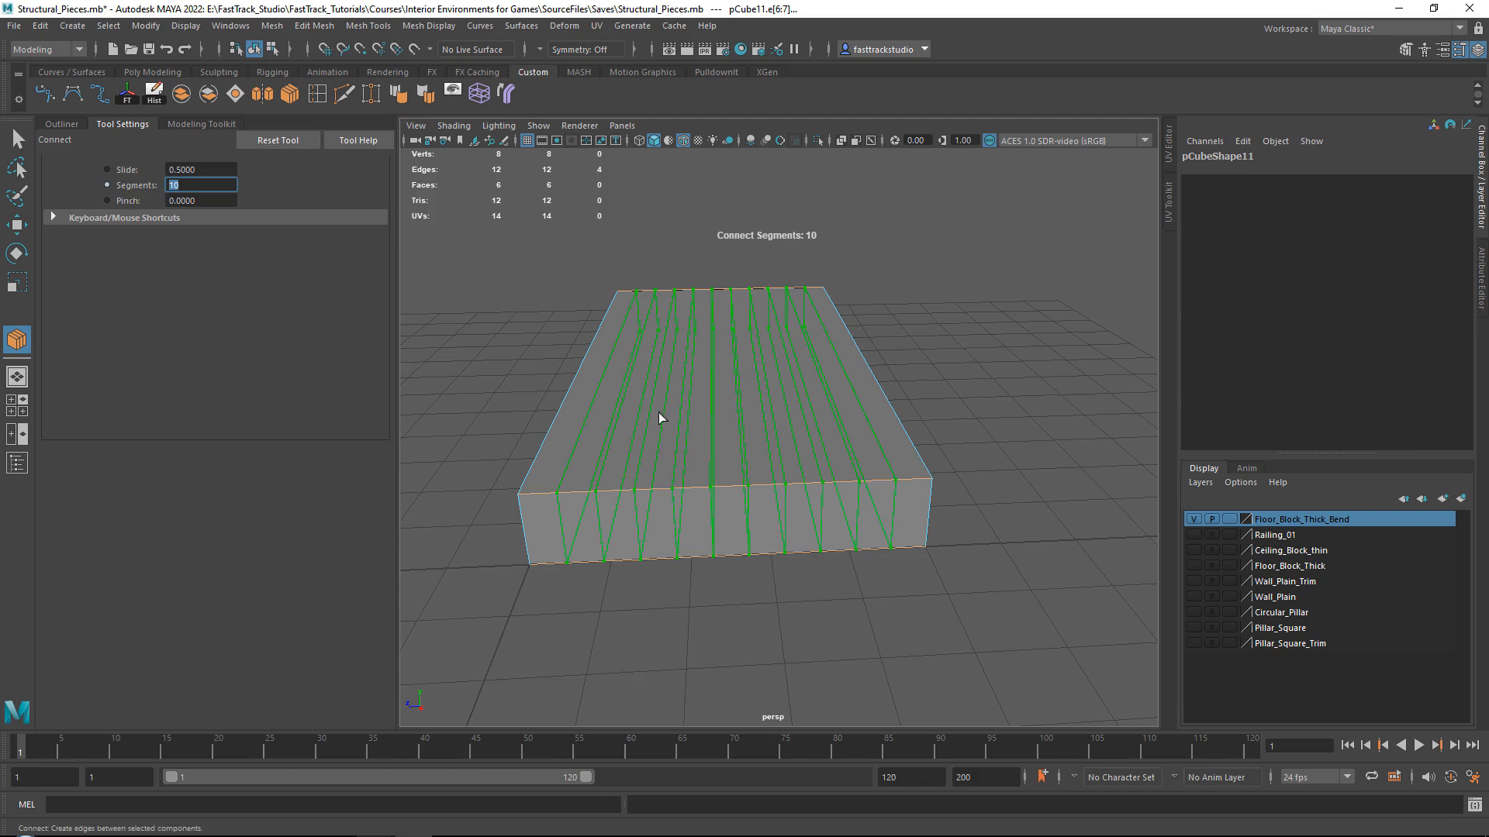
click(571, 288)
key(w)
Return the subdivided block to object mode and add a nonlinear Bend deformer to it
alt+drag(907, 470, 947, 482)
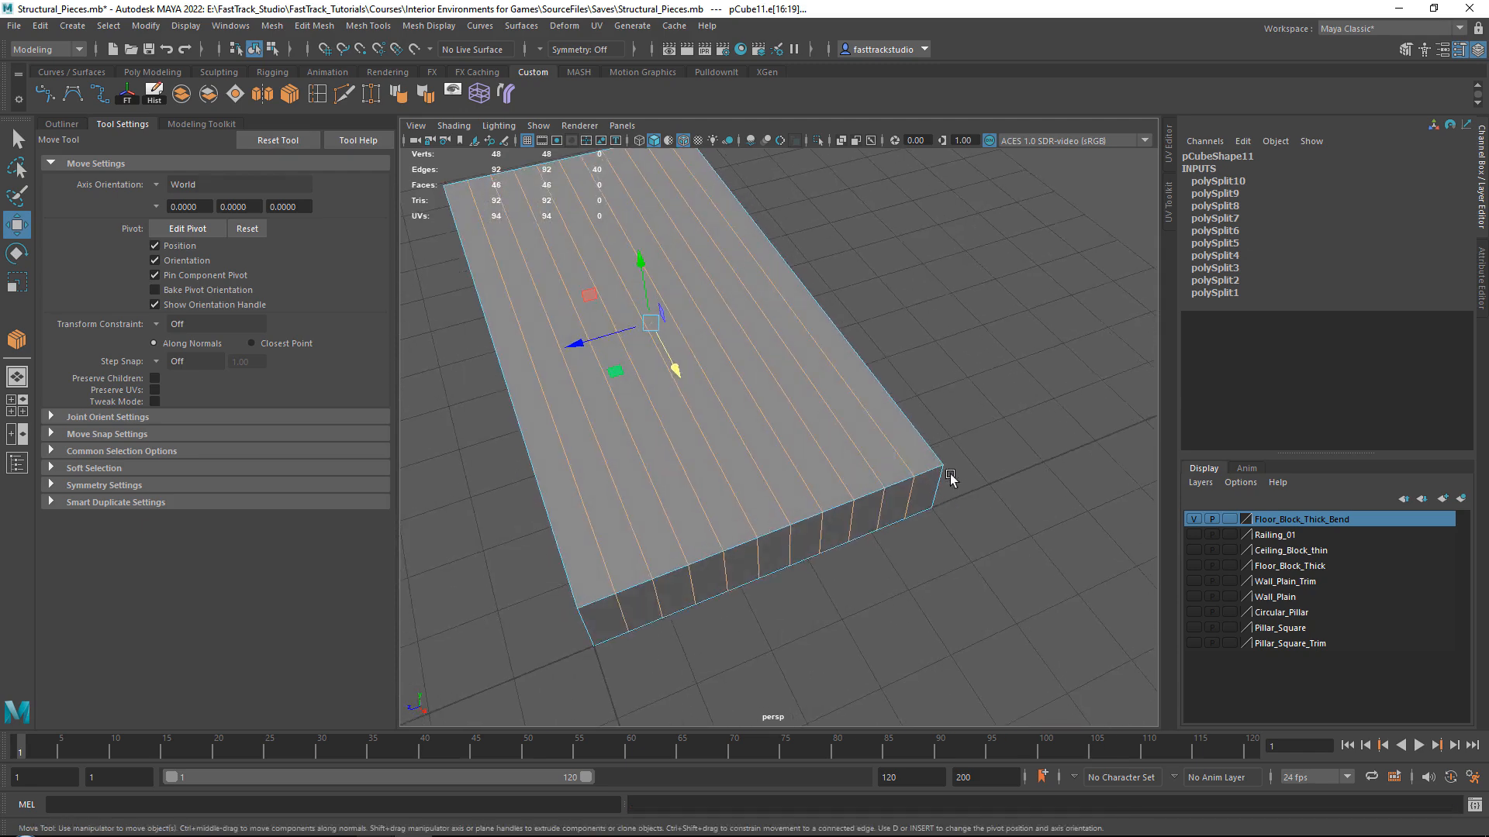
alt+drag(770, 393, 662, 473)
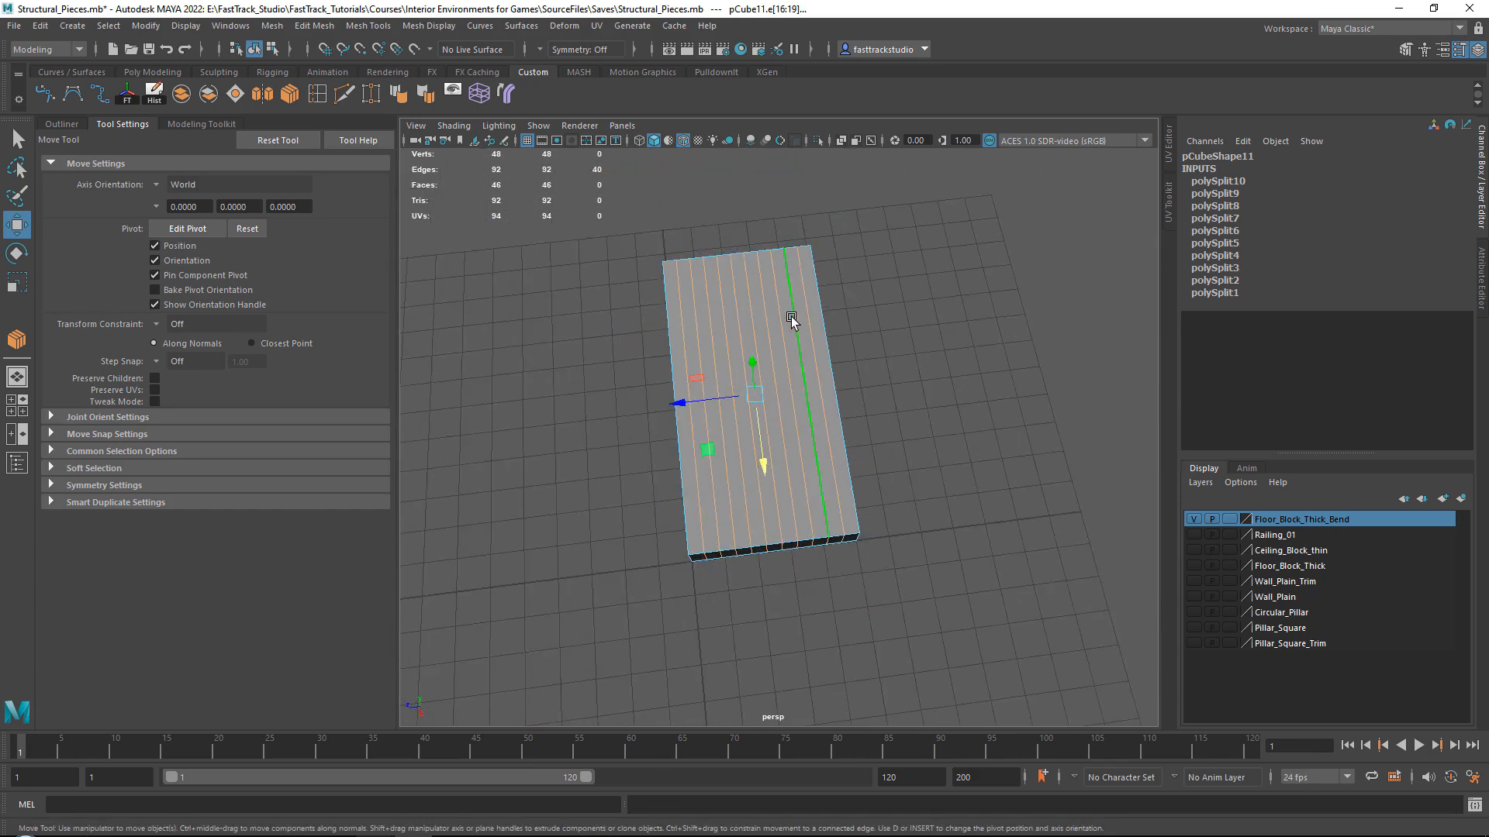
key(F8)
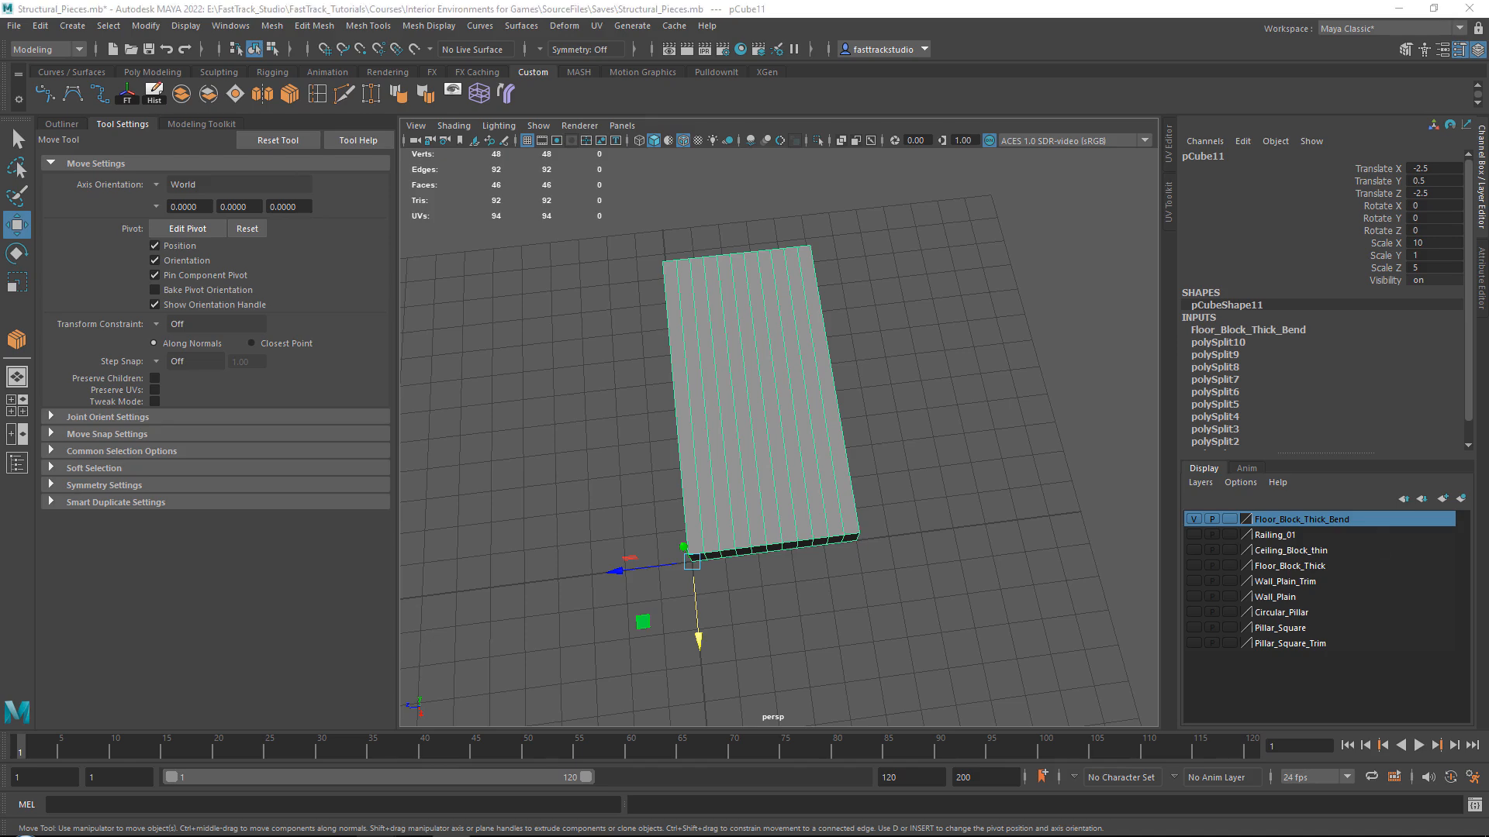
alt+drag(876, 543, 907, 537)
alt+middle_drag(907, 536, 898, 460)
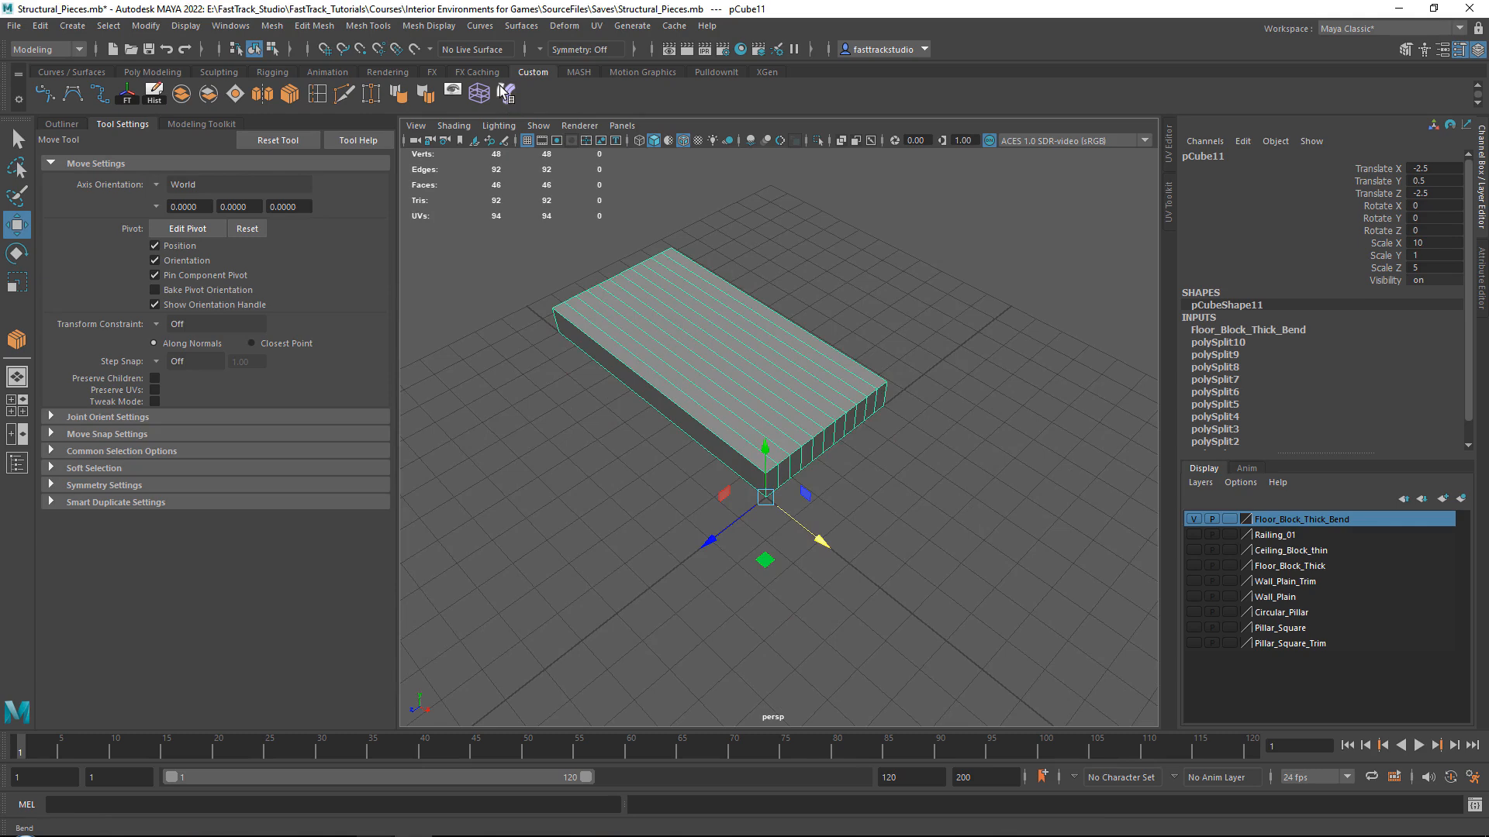
click(365, 28)
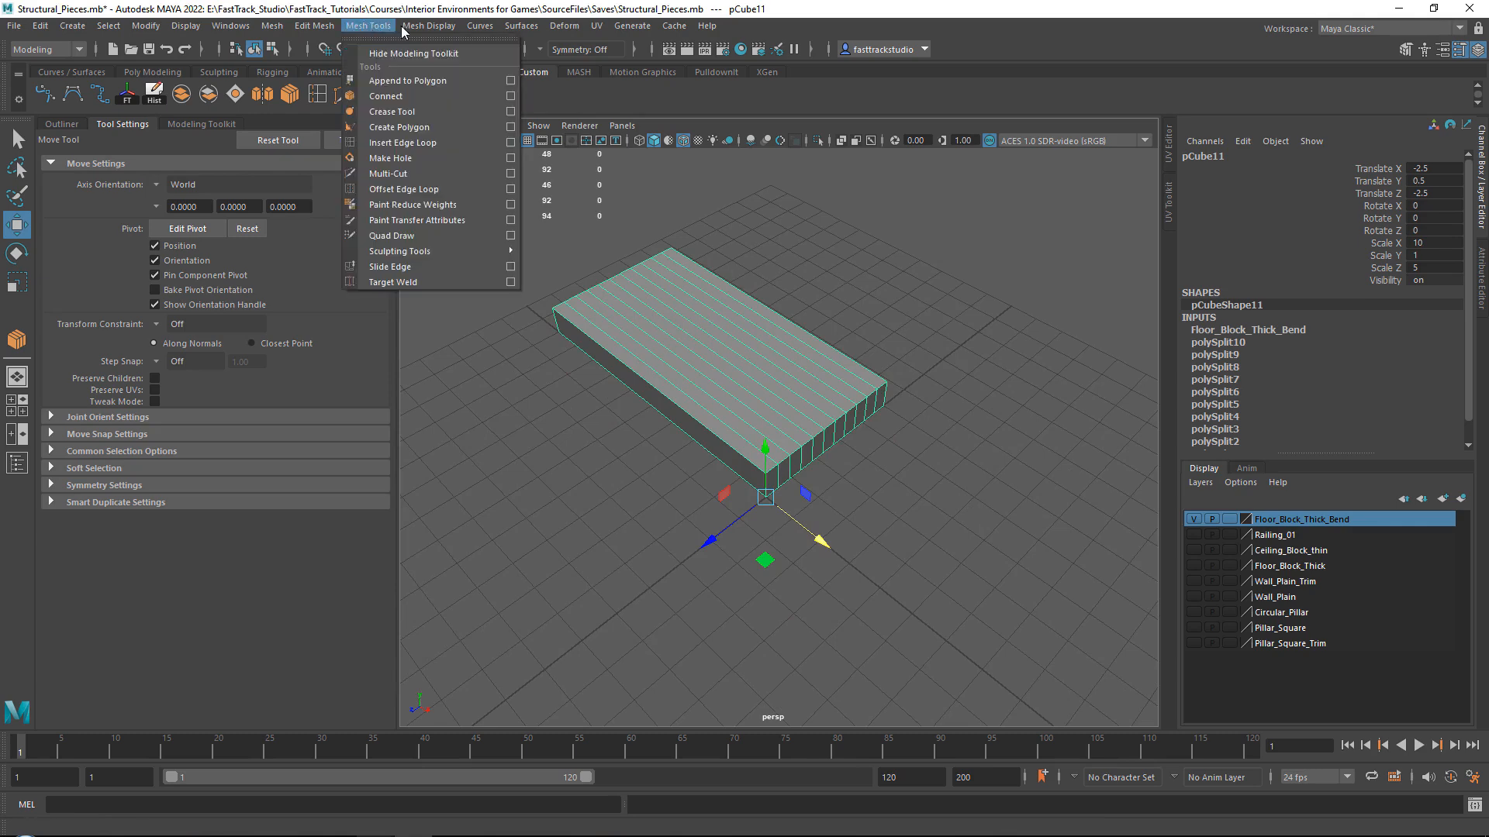
click(563, 25)
mouse_move(630, 294)
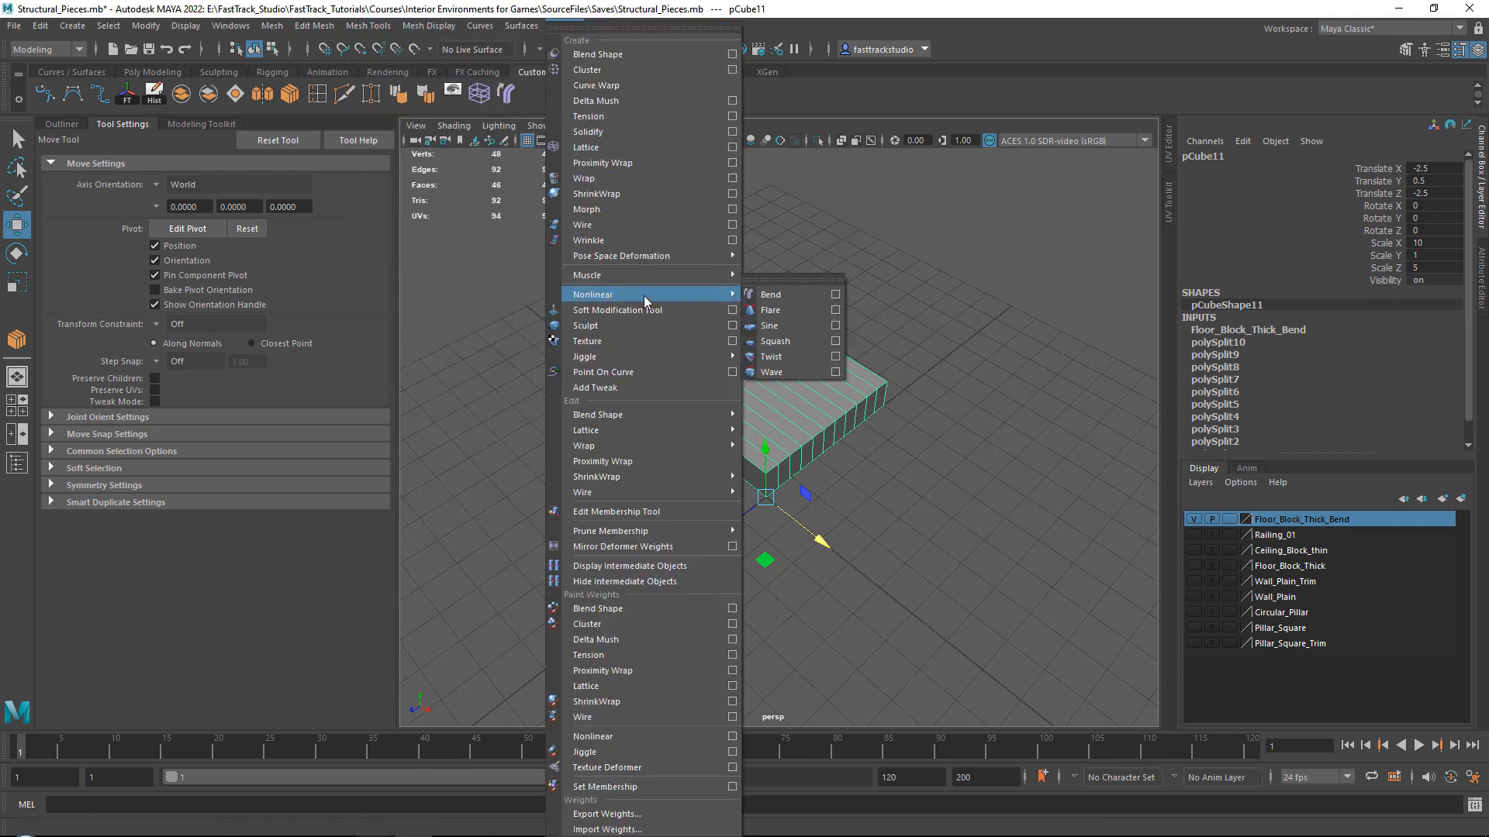
click(774, 295)
scroll(811, 344, up, 4)
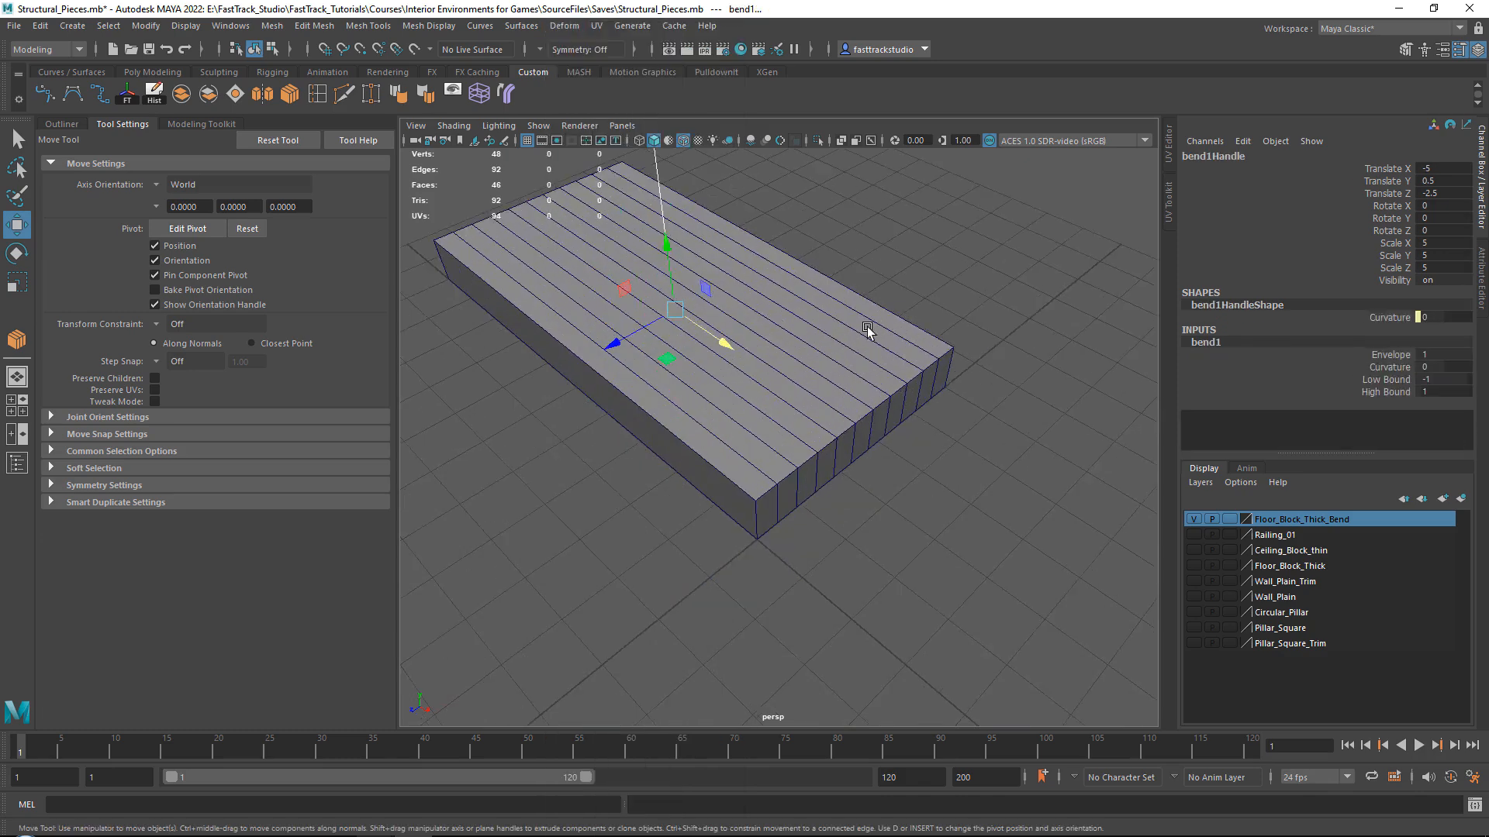
mouse_move(867, 327)
alt+mouse_down()
mouse_move(840, 258)
mouse_move(853, 317)
alt+mouse_up()
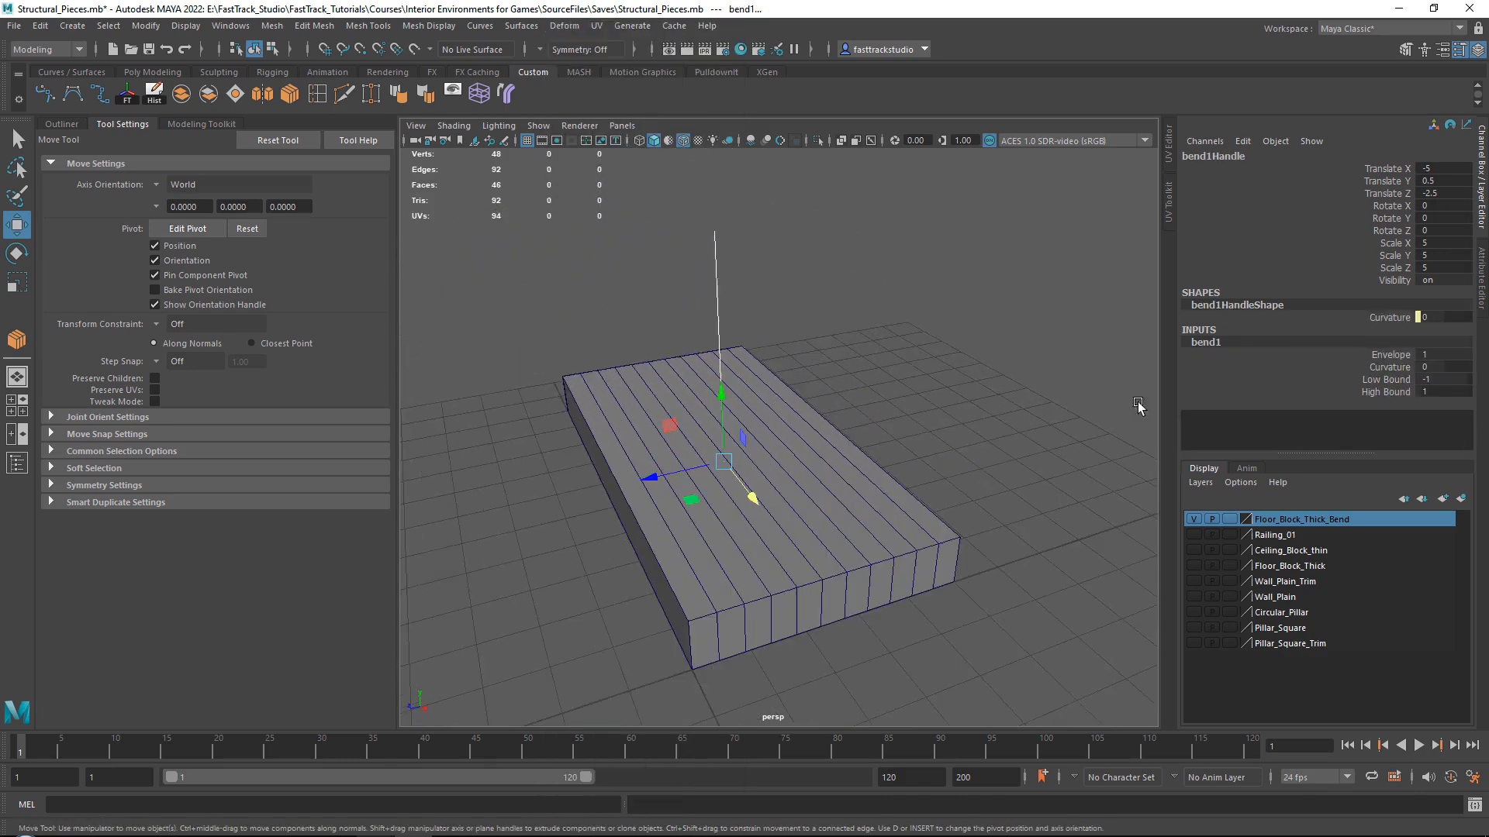
Set the bend deformer's Curvature to 15
click(1440, 366)
key(Return)
alt+drag(1049, 387, 796, 357)
alt+drag(913, 411, 1057, 412)
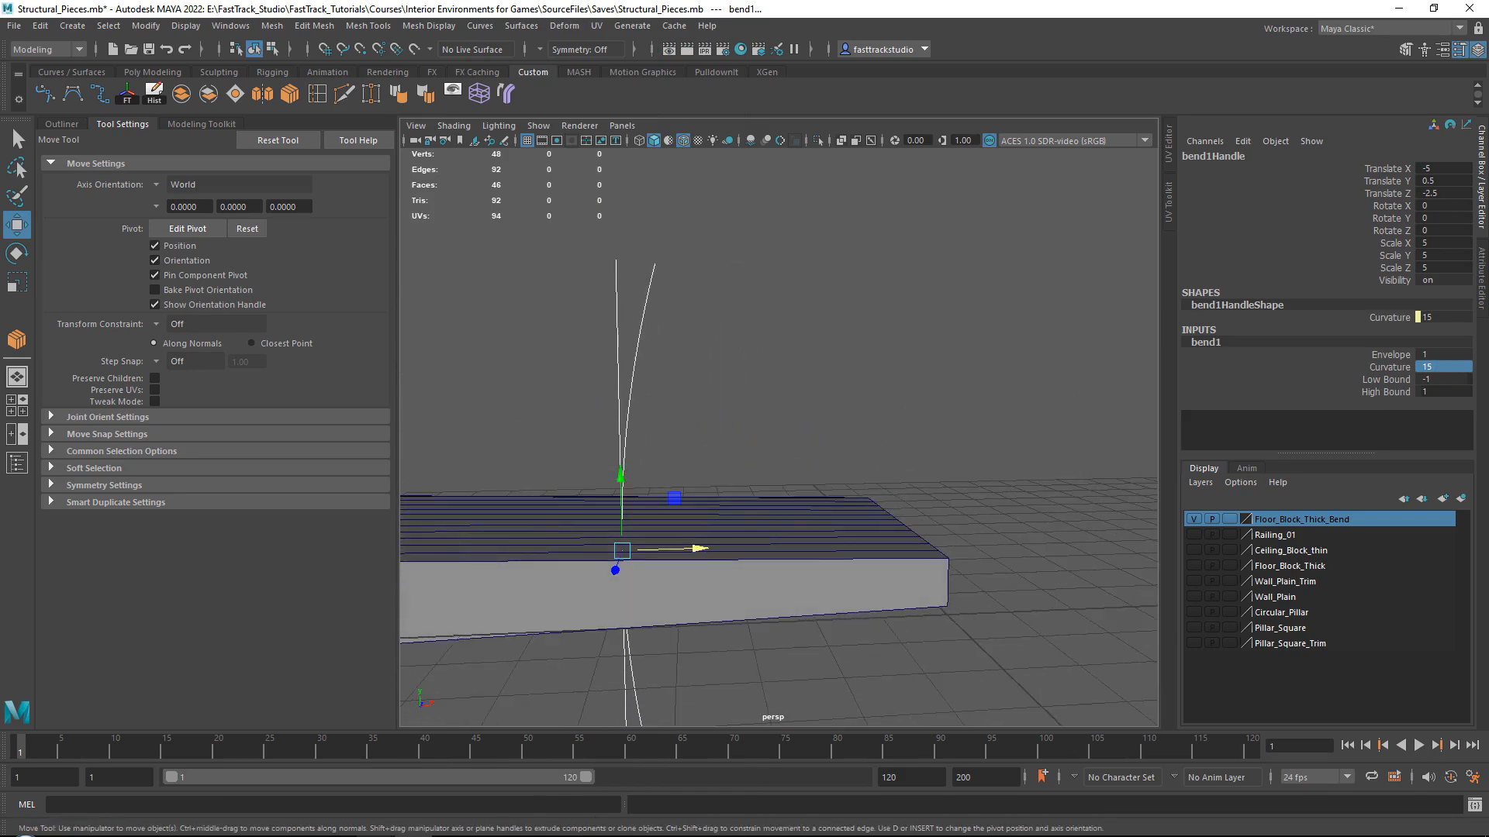
Try a High Bound of 0 on the bend deformer and return it to 1
click(1449, 394)
text(0)
key(Return)
click(1450, 374)
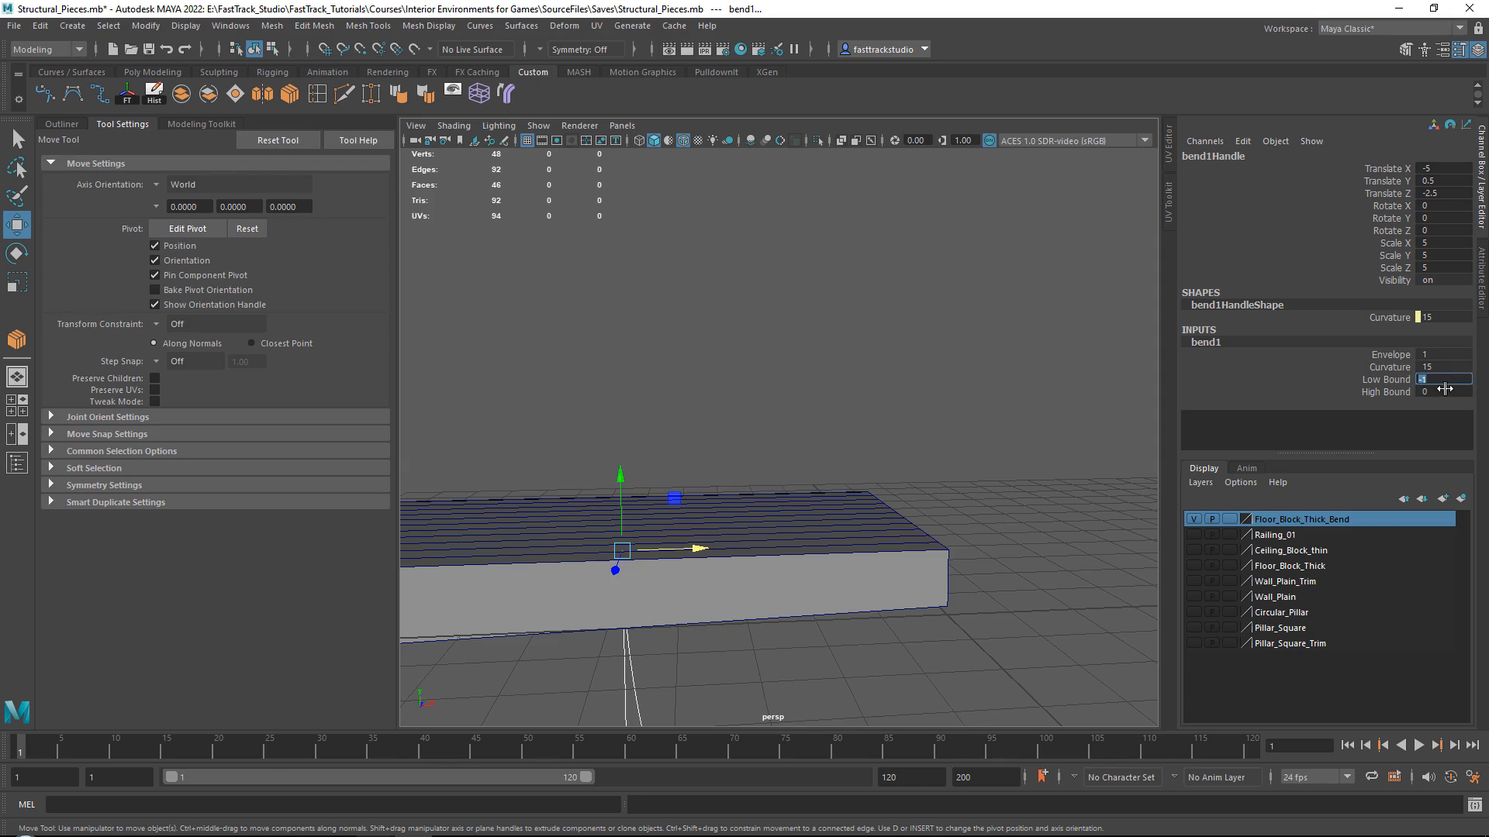
click(1445, 390)
text(1)
key(Return)
Set the bend's Low Bound to 0 and move its handle to about Y 2.55, Z -2.16
click(1433, 379)
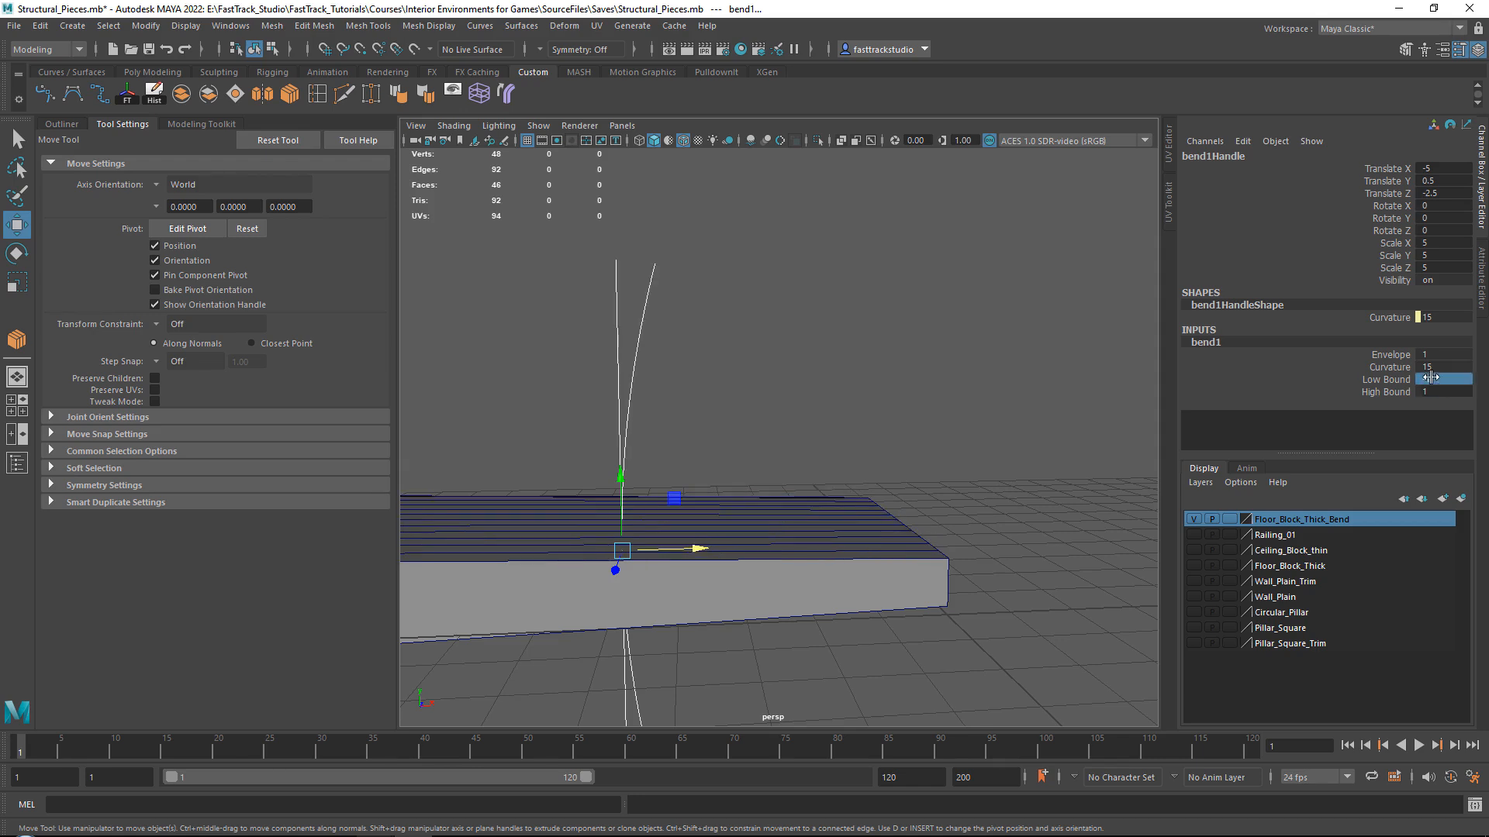
key(Return)
alt+drag(664, 468, 715, 259)
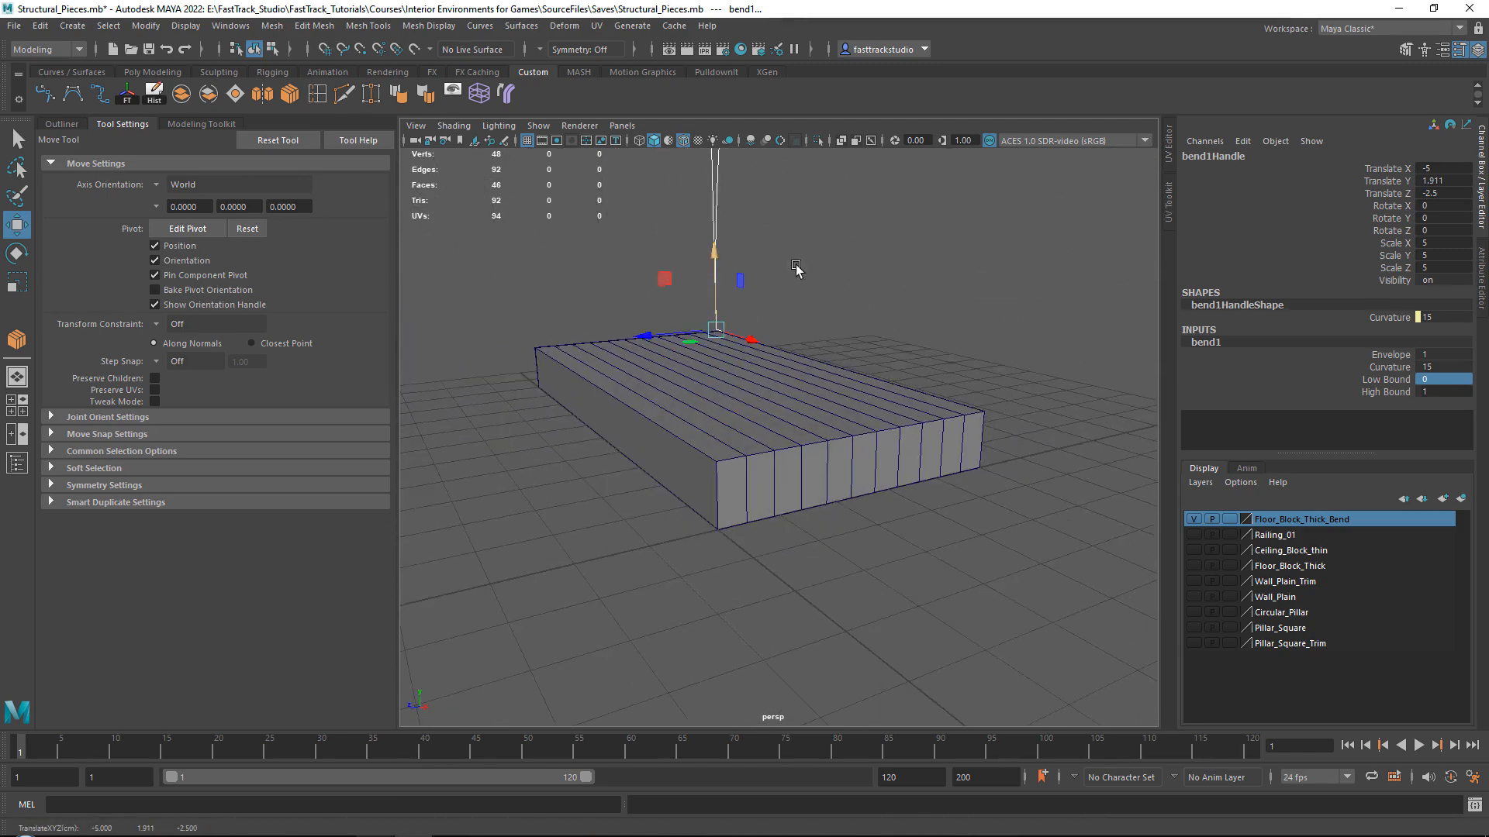
alt+drag(830, 283, 706, 357)
alt+drag(806, 330, 867, 431)
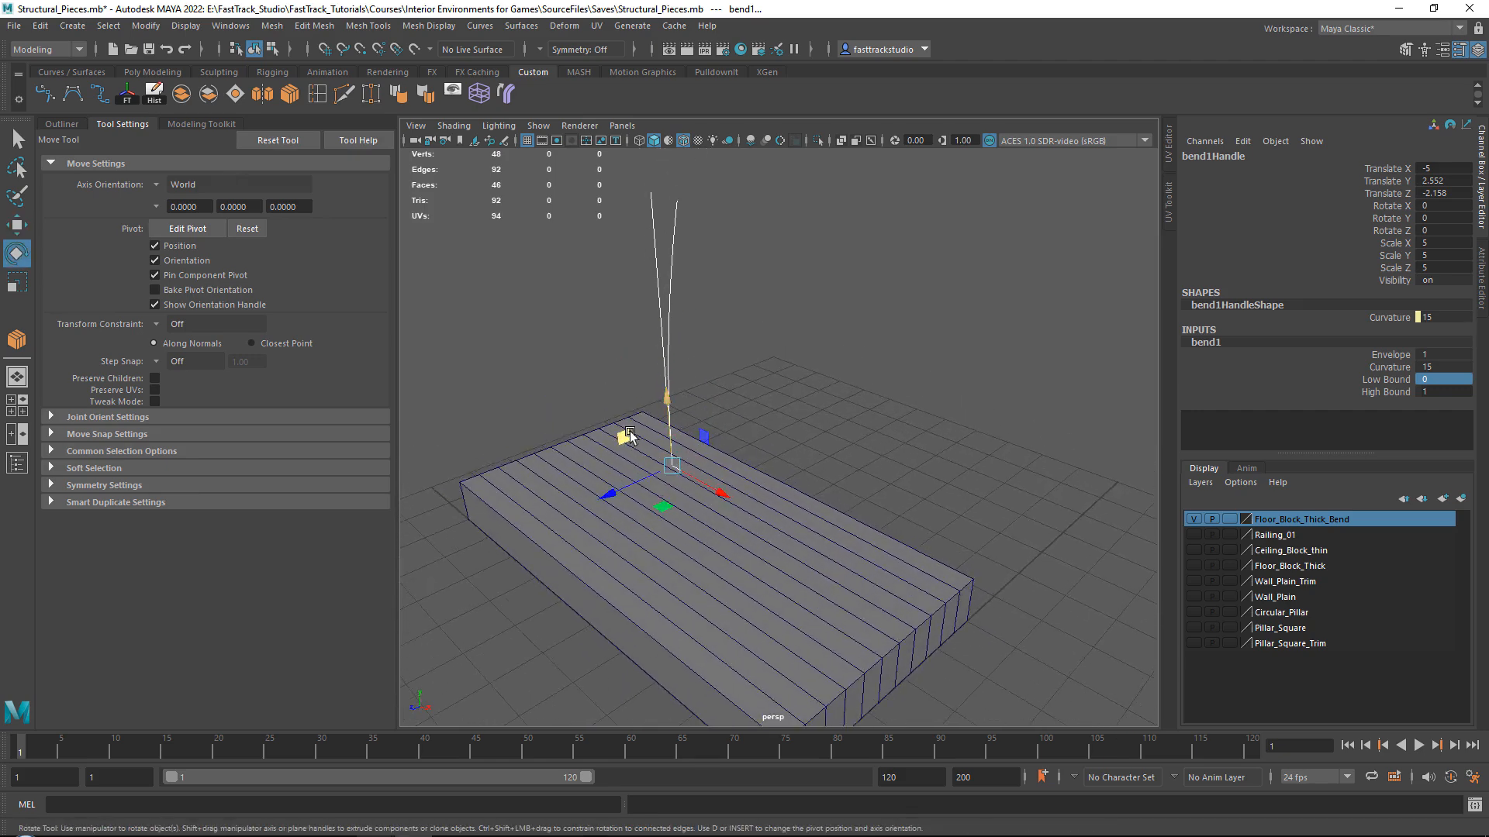
Rotate the bend handle to -90 degrees on X so it lies flat
key(e)
alt+drag(785, 391, 926, 415)
alt+drag(698, 475, 775, 336)
key(w)
alt+drag(726, 291, 682, 283)
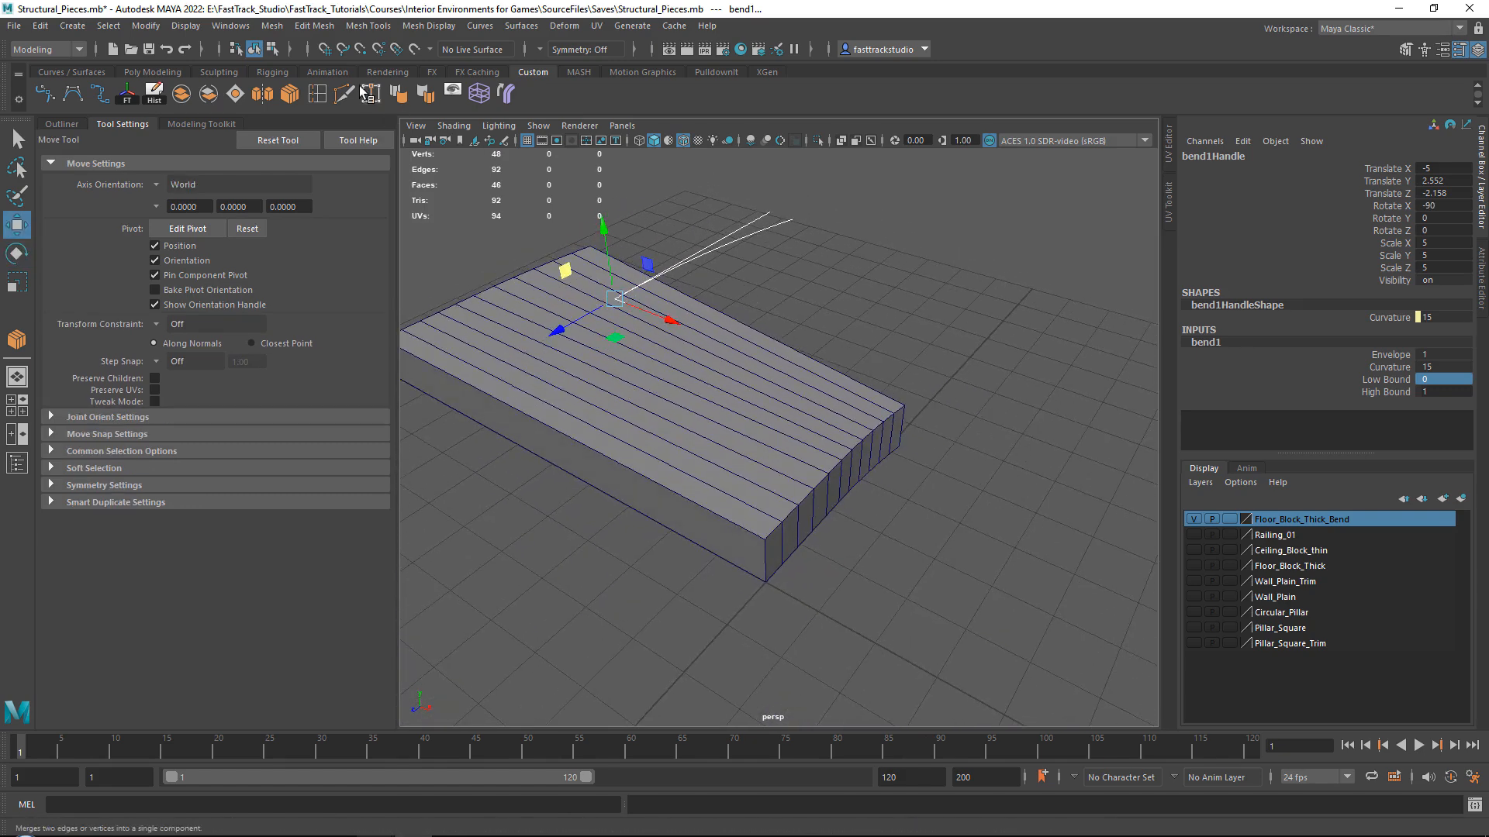
Turn on grid snapping and move the bend handle to the origin at the block's corner
click(361, 49)
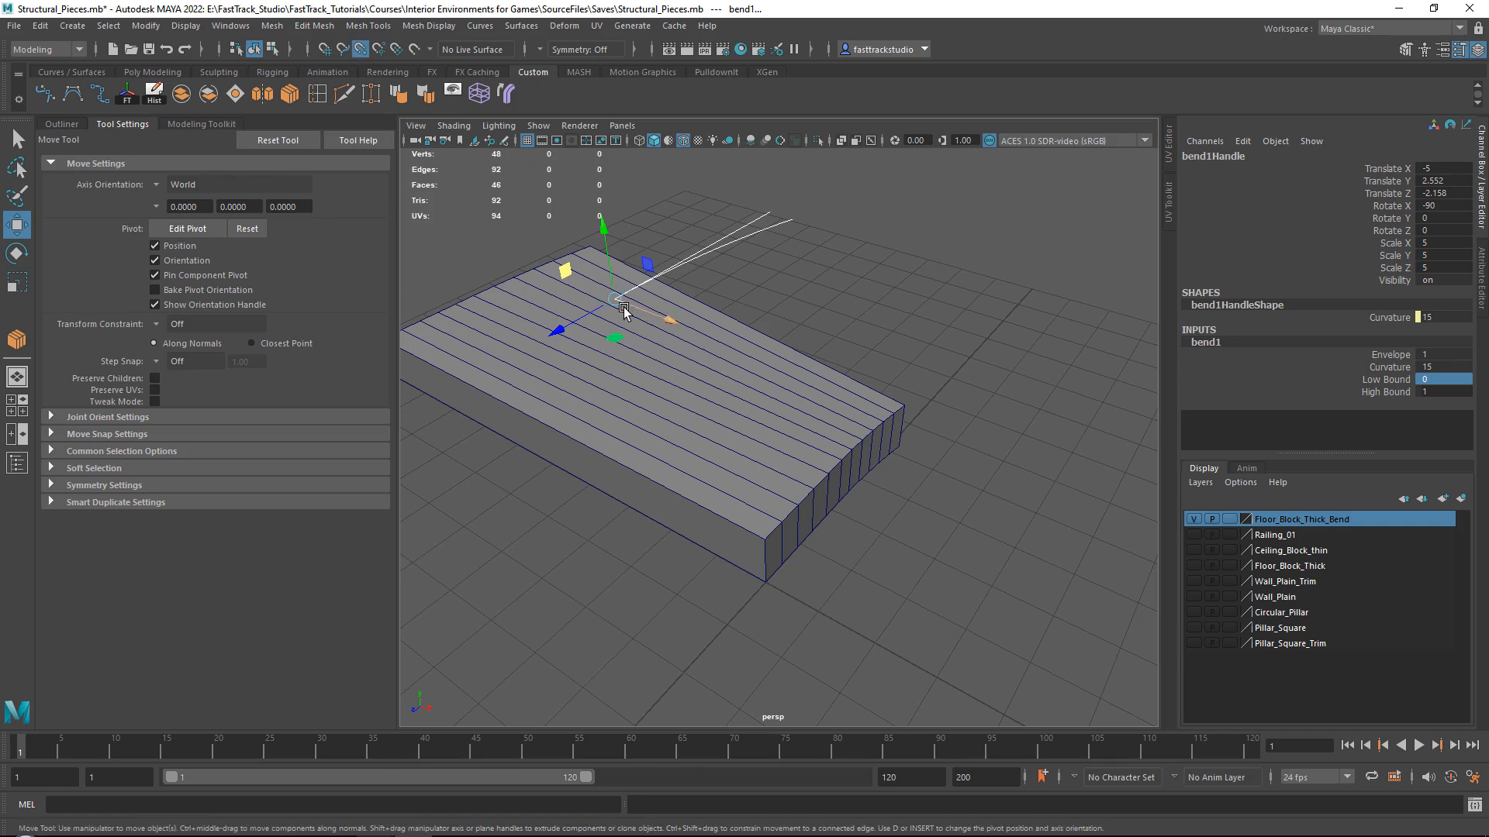
click(361, 50)
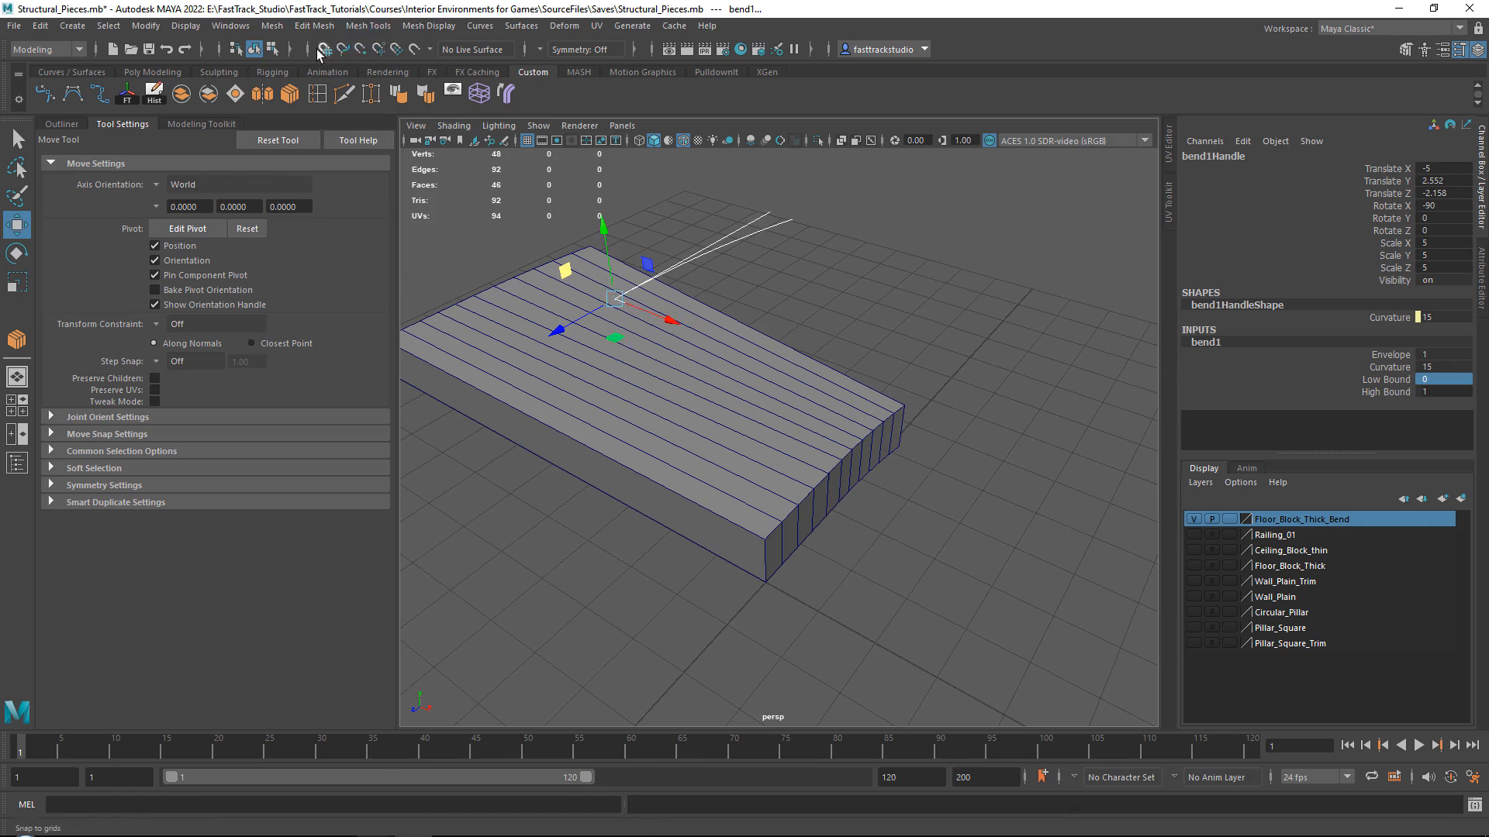
click(325, 50)
drag(612, 301, 899, 403)
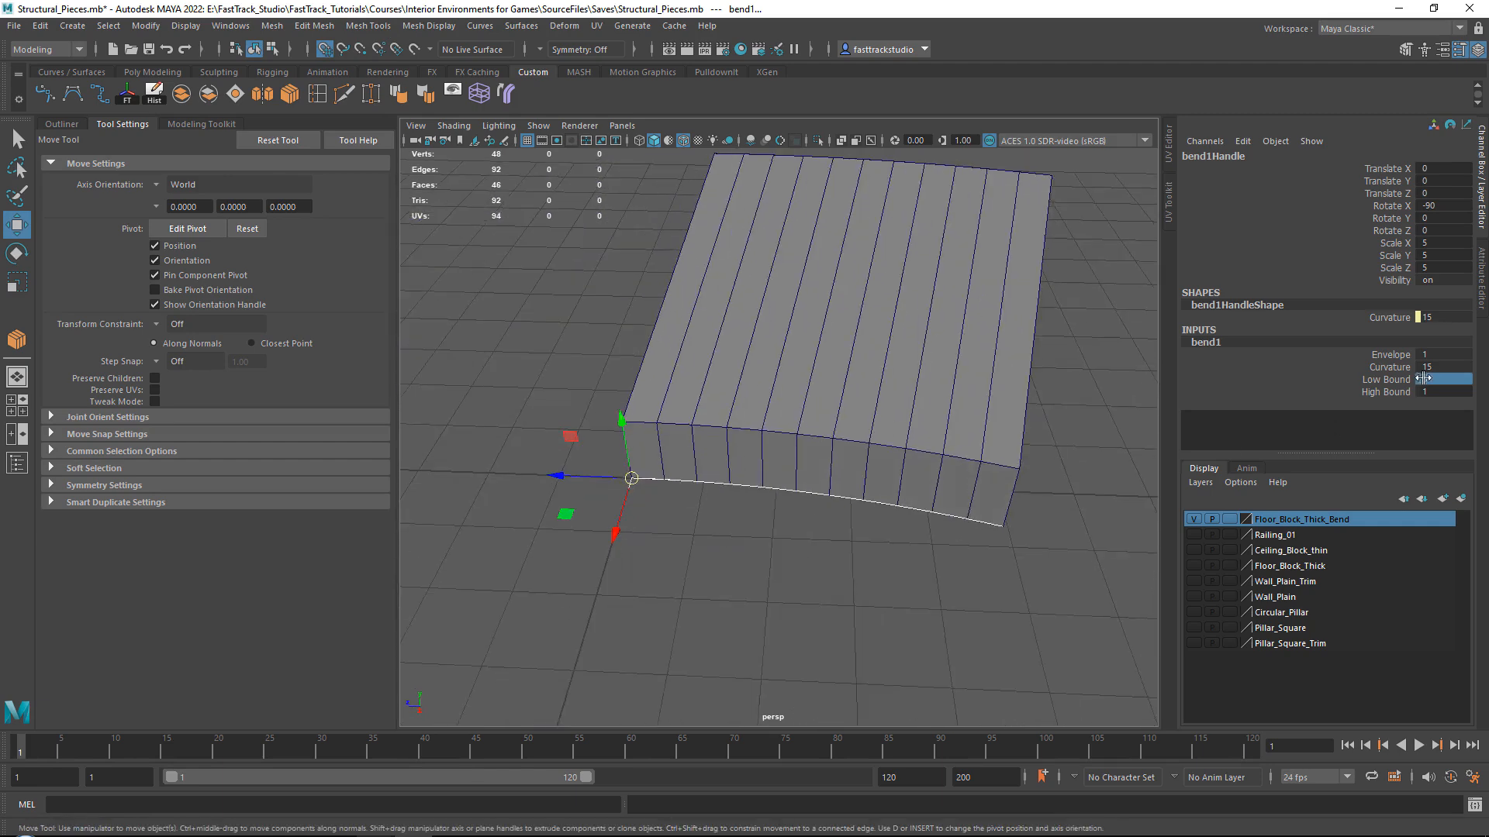
Set the bend deformer's High Bound to 2 so it spans beyond the block's width
double_click(1446, 391)
key(Return)
alt+drag(954, 423, 552, 489)
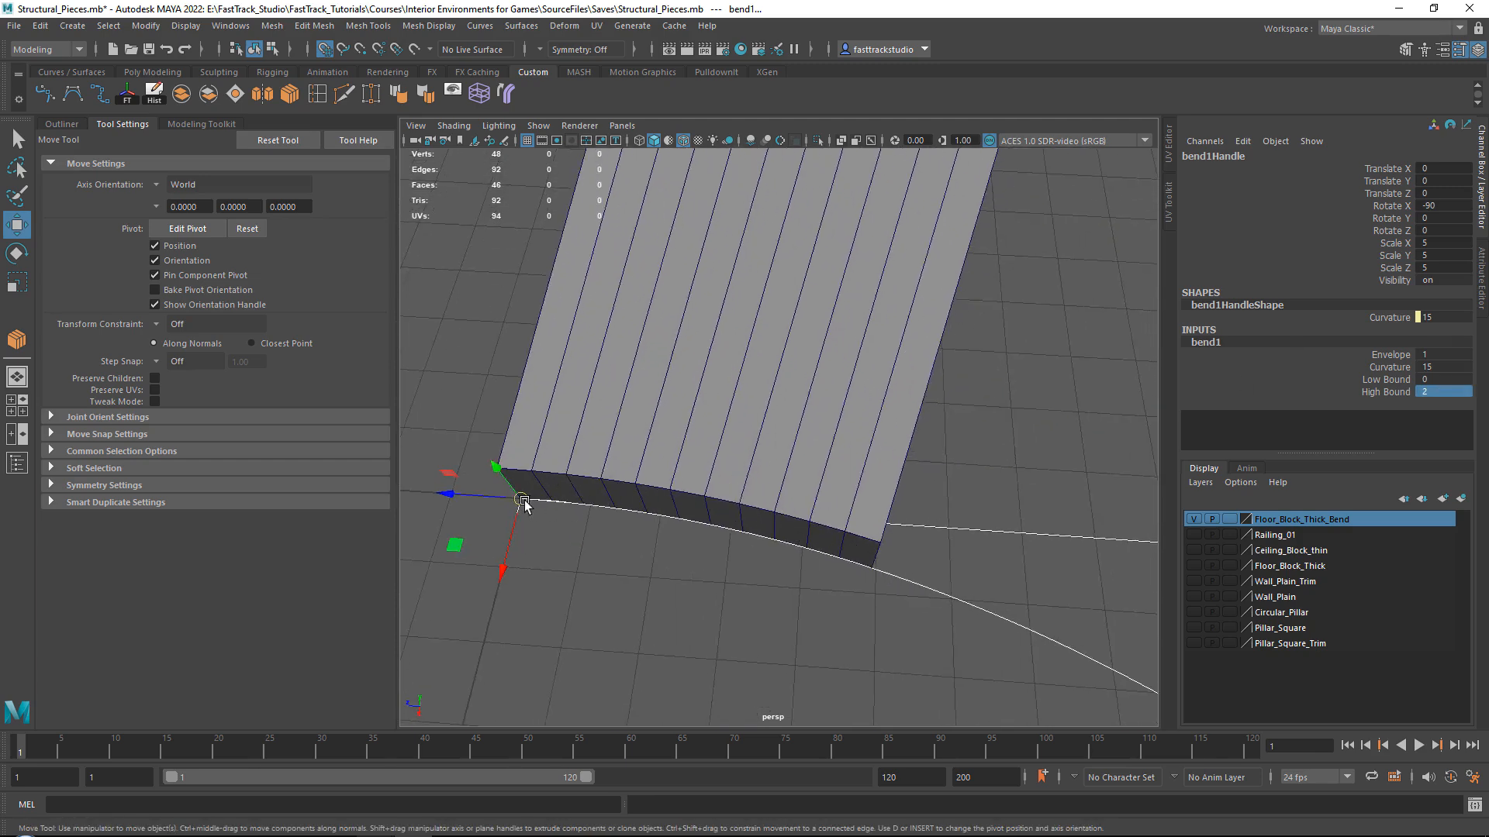
scroll(792, 468, down, 7)
Try a High Bound of 10 to extend the bend curve and return it to 2
double_click(1446, 392)
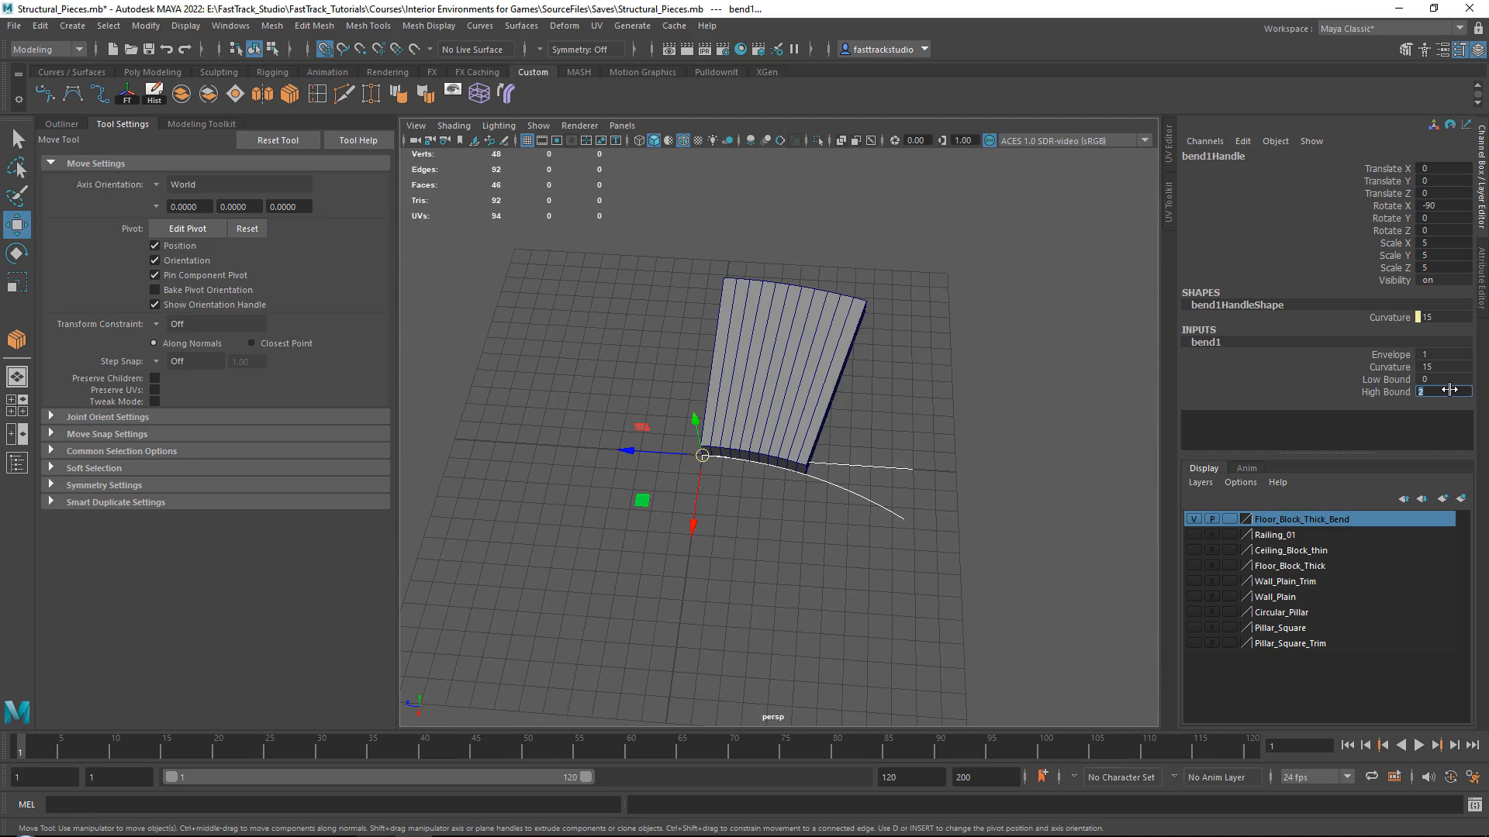
text(10)
key(Return)
alt+drag(643, 432, 841, 369)
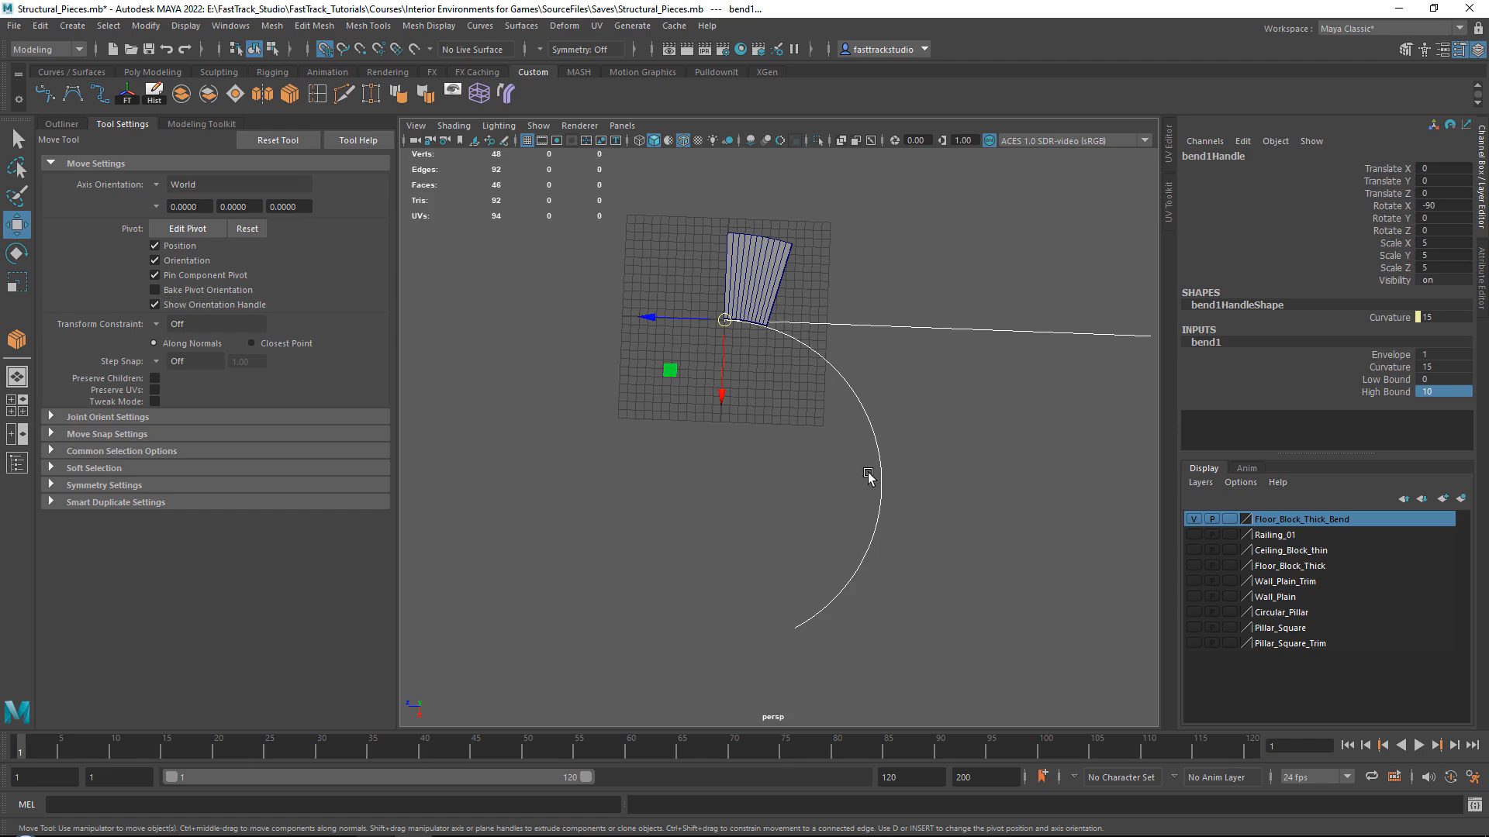
alt+middle_drag(818, 384, 822, 475)
scroll(822, 474, up, 10)
click(1441, 392)
text(2)
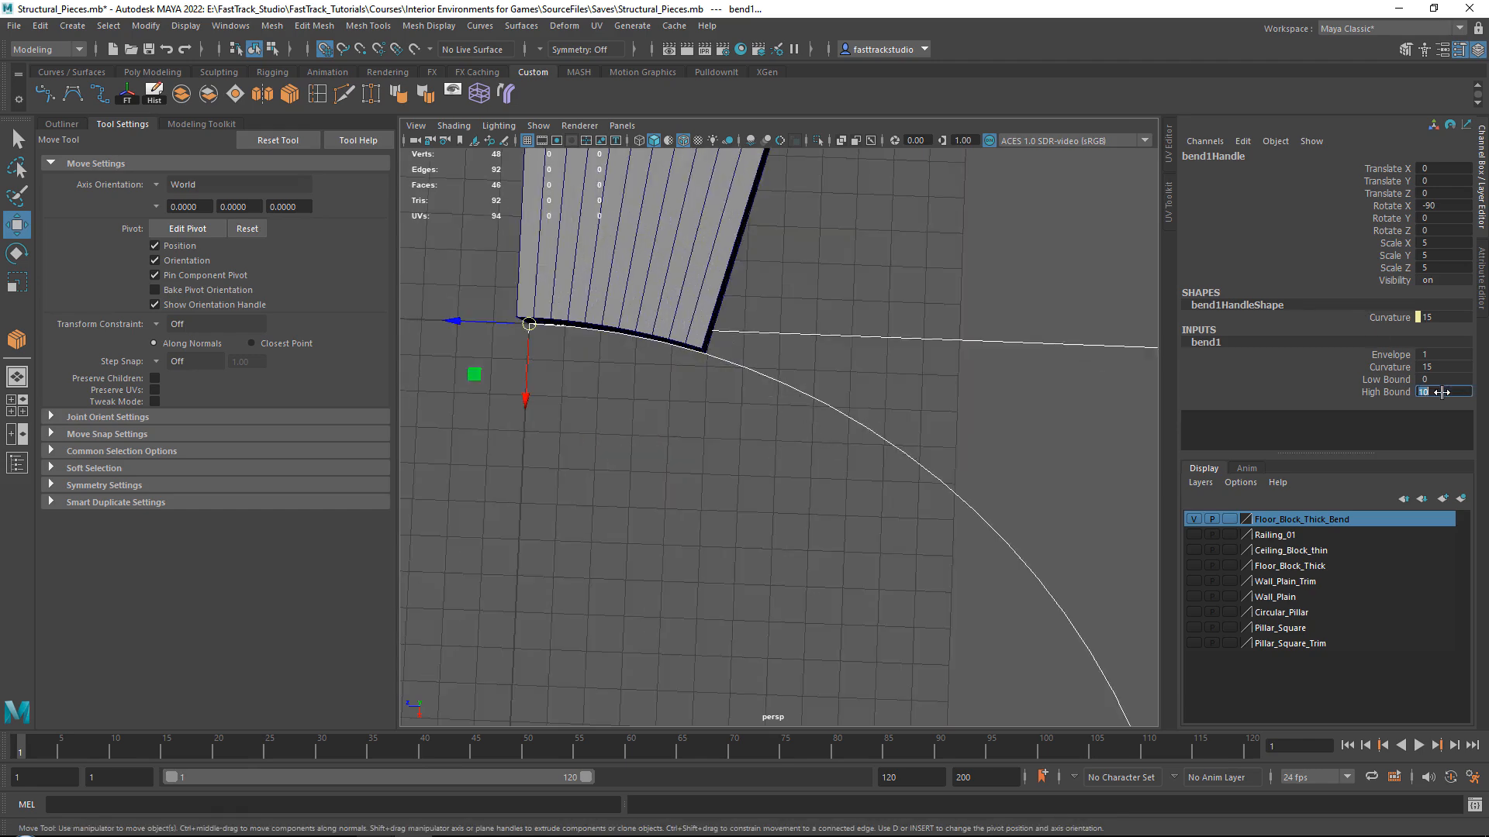
key(Return)
Examine the bent block's curved ends and side edges from several angles
alt+drag(849, 358, 810, 366)
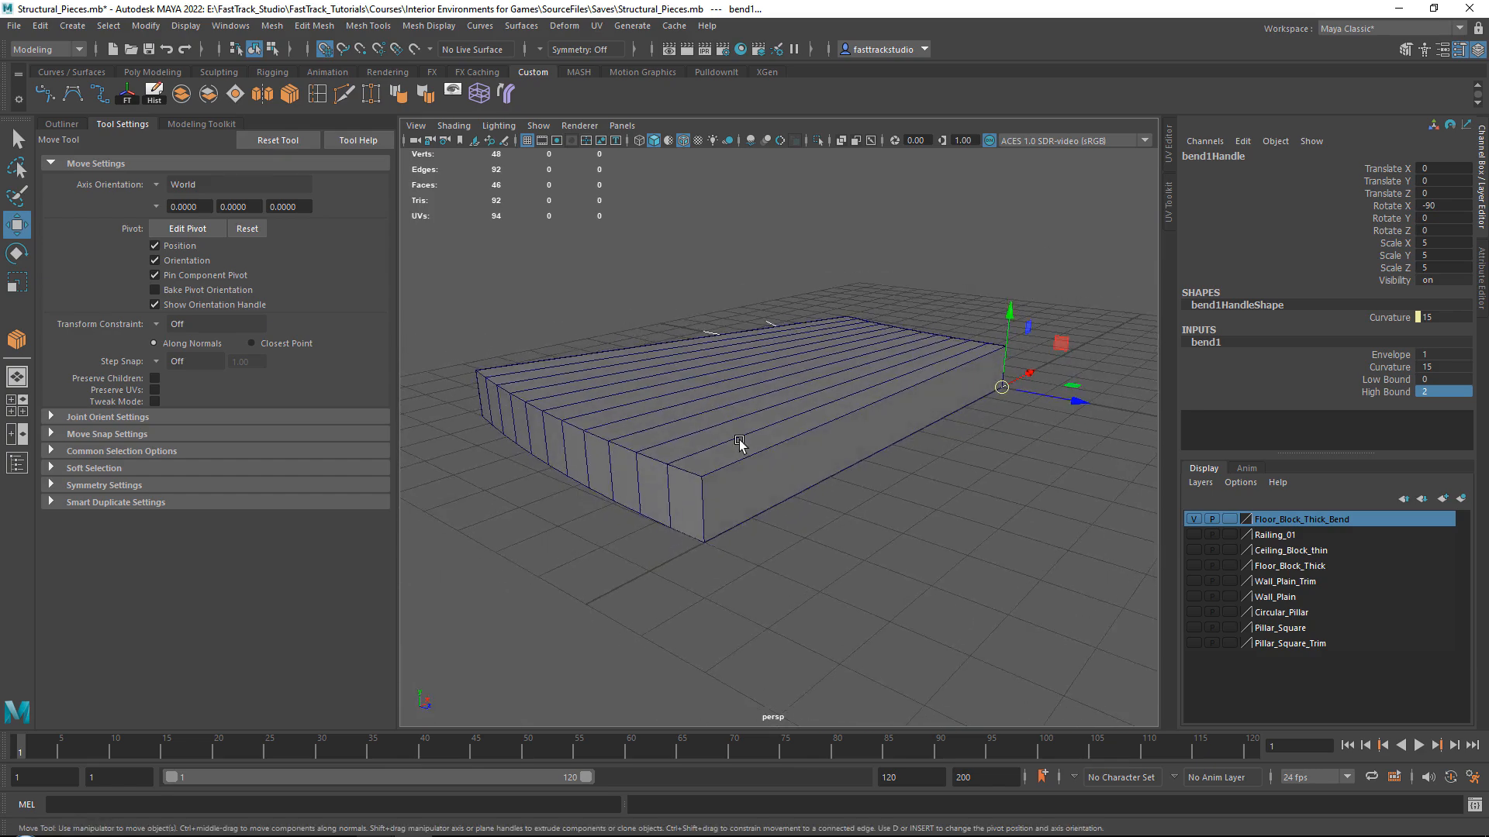
alt+drag(729, 439, 671, 490)
alt+drag(508, 441, 682, 427)
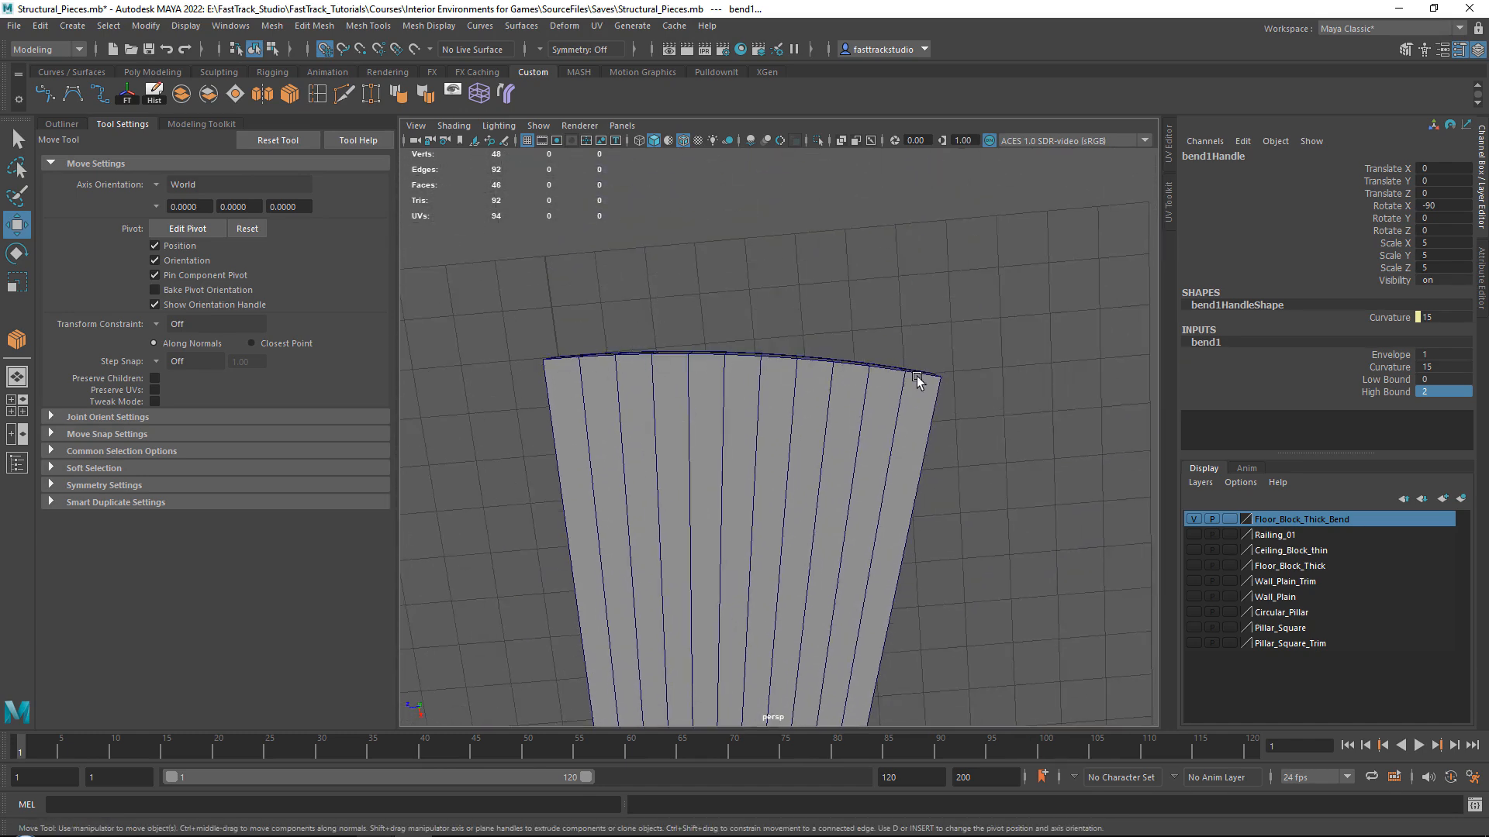
alt+drag(671, 442, 938, 388)
alt+middle_drag(938, 387, 909, 374)
alt+right_drag(909, 374, 979, 485)
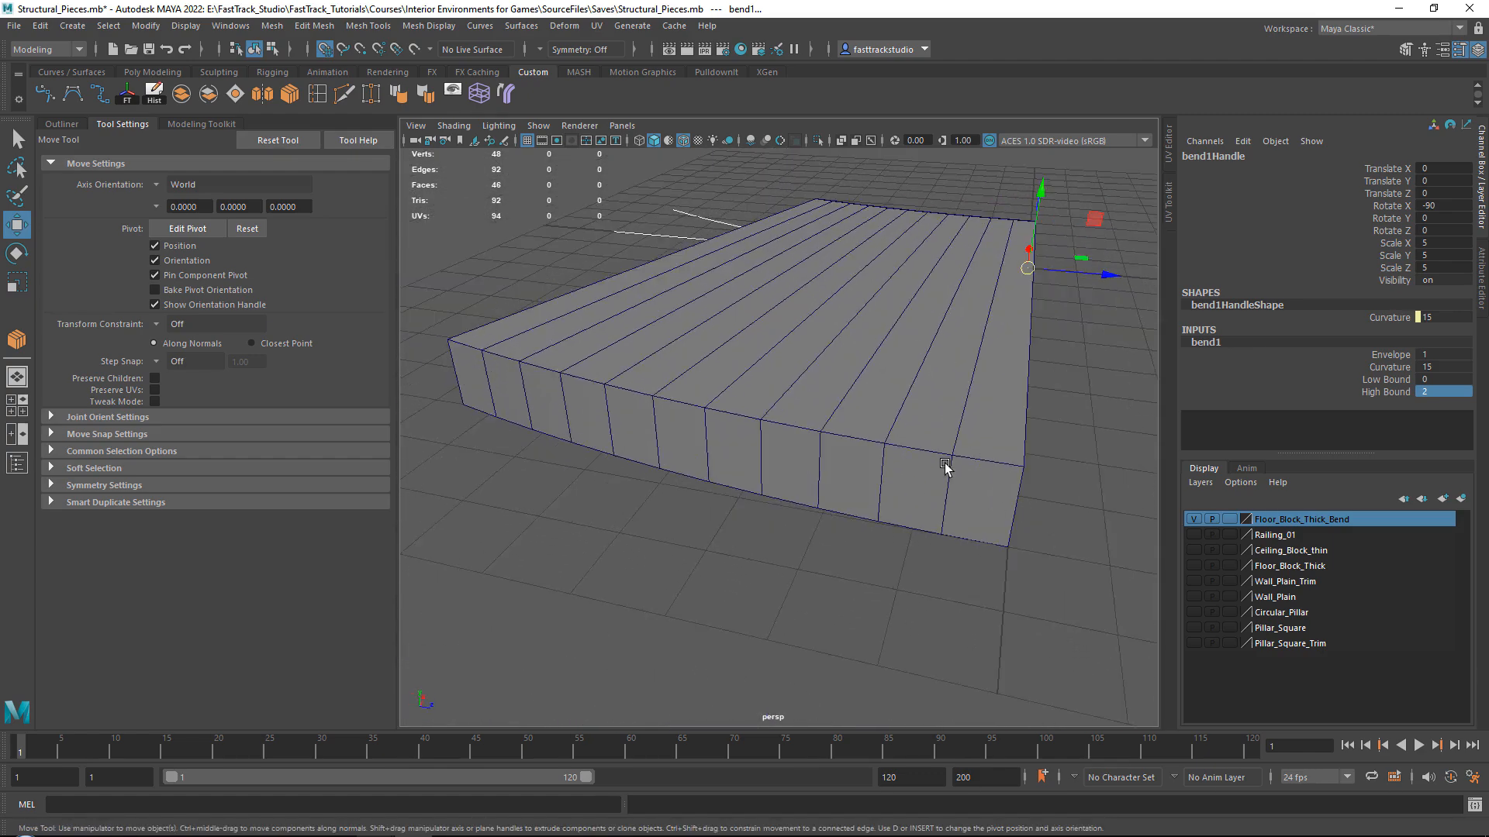
scroll(877, 385, down, 6)
alt+drag(877, 385, 597, 403)
scroll(752, 395, up, 3)
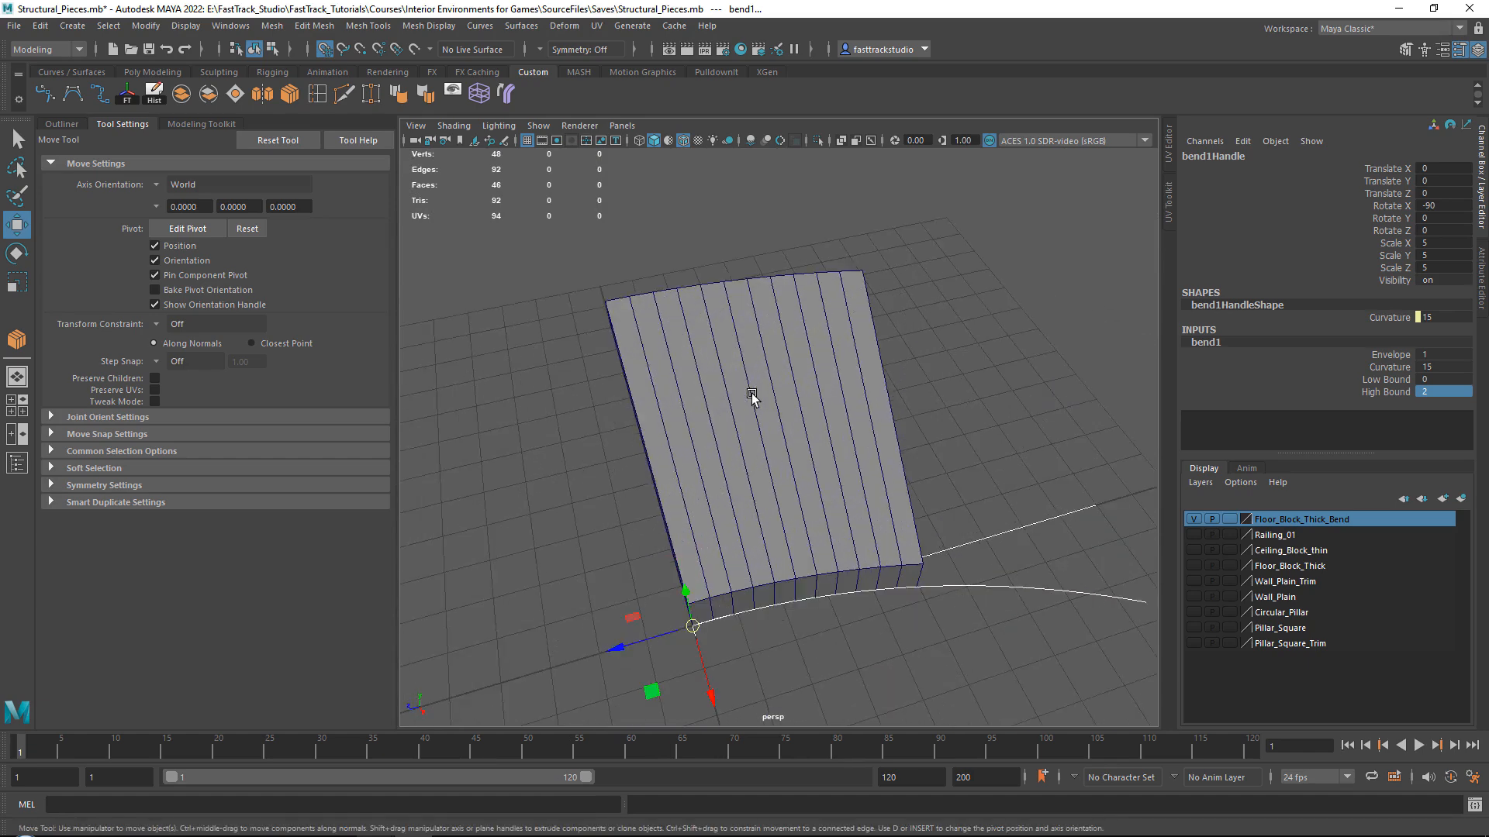
Select the bent block, then switch the selection to its bend deformer handle
click(751, 395)
alt+drag(844, 449, 664, 383)
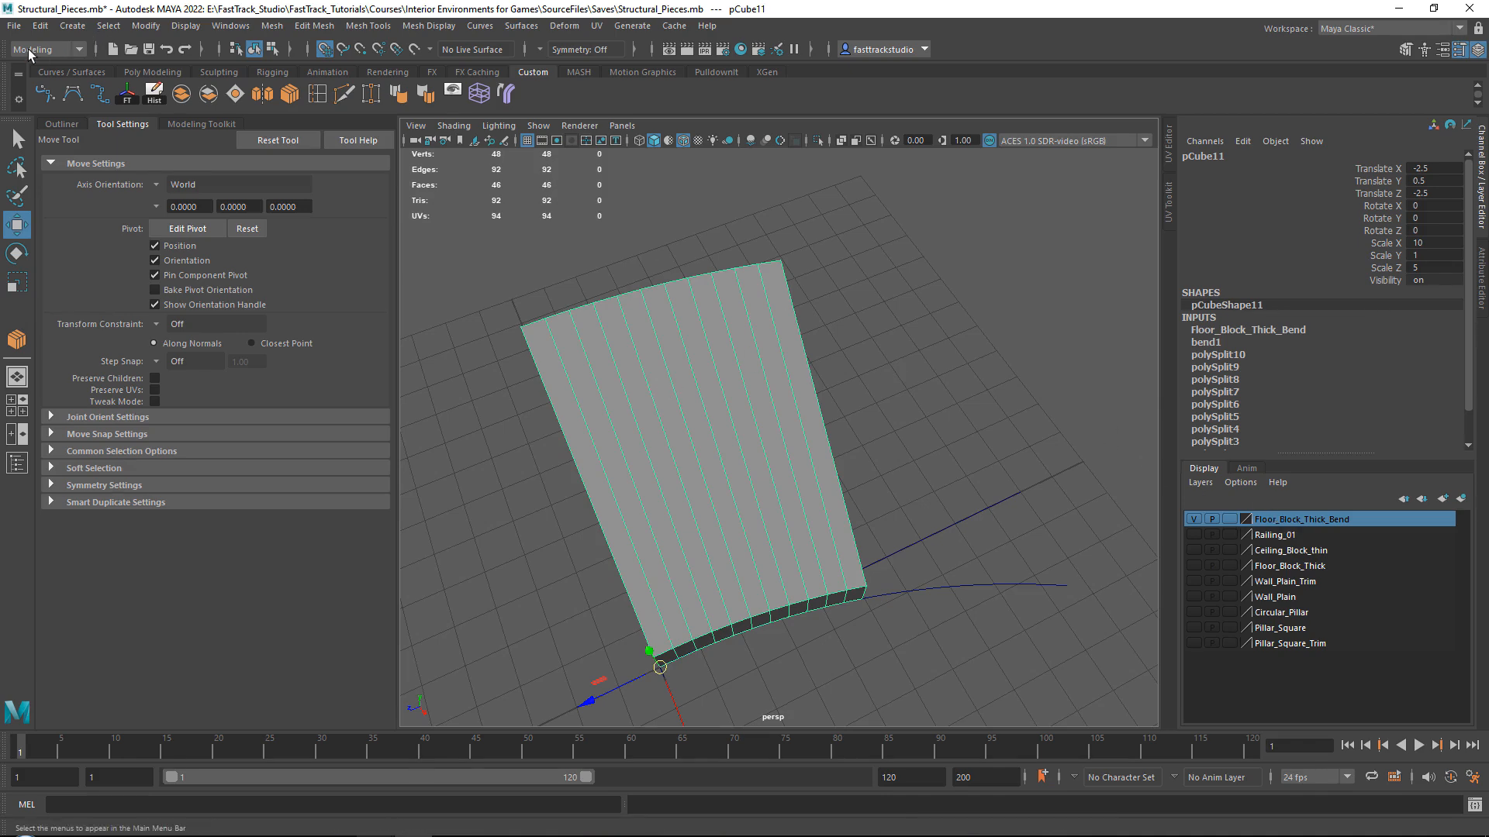
alt+drag(845, 469, 940, 545)
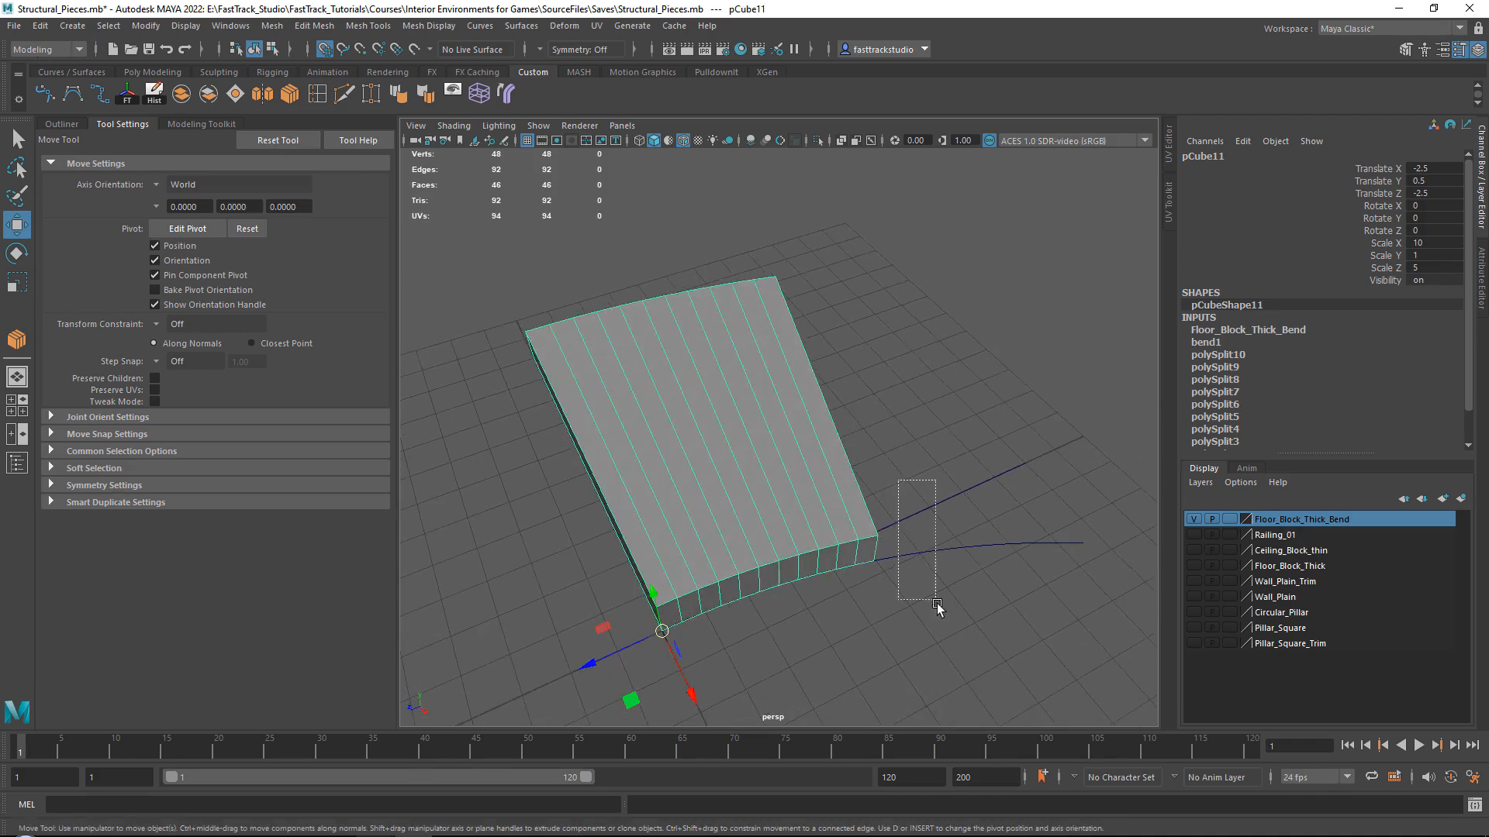
drag(937, 603, 942, 616)
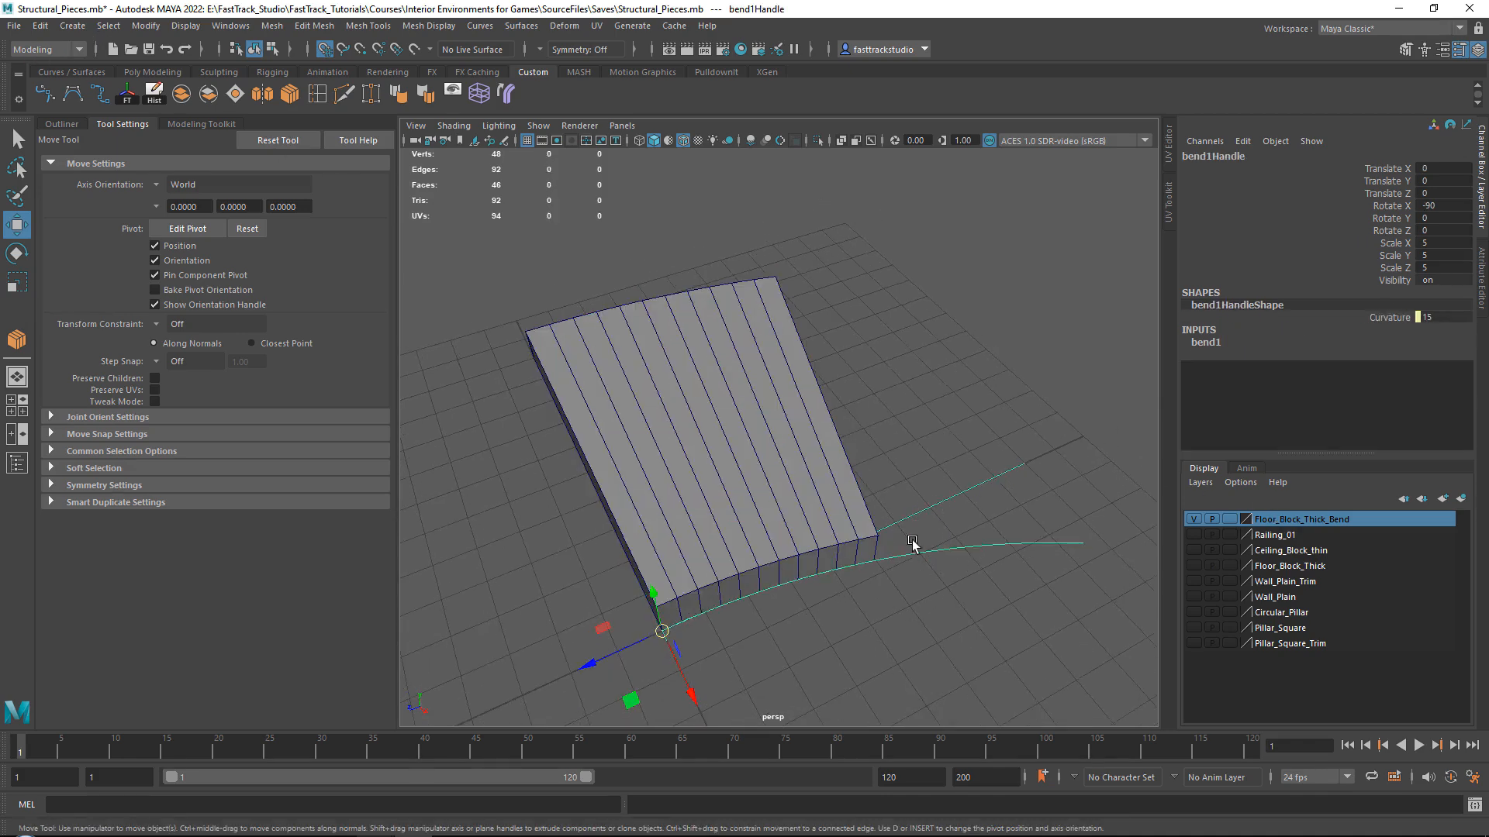
Export the selected bent floor block as the FBX file Floor_Block_Thick_Bend into the To_Unreal exports folder
click(792, 494)
click(15, 25)
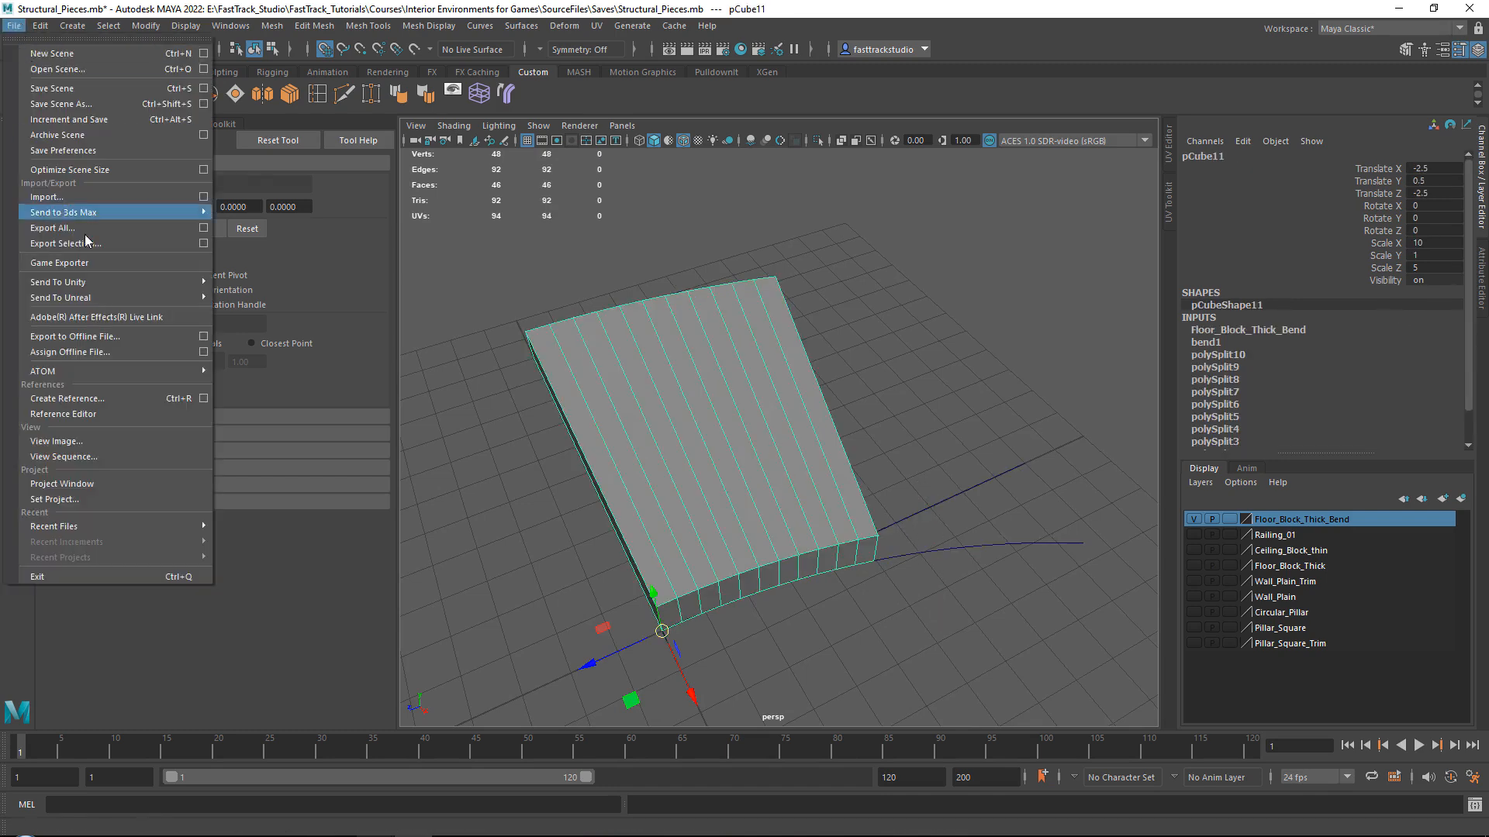
click(91, 242)
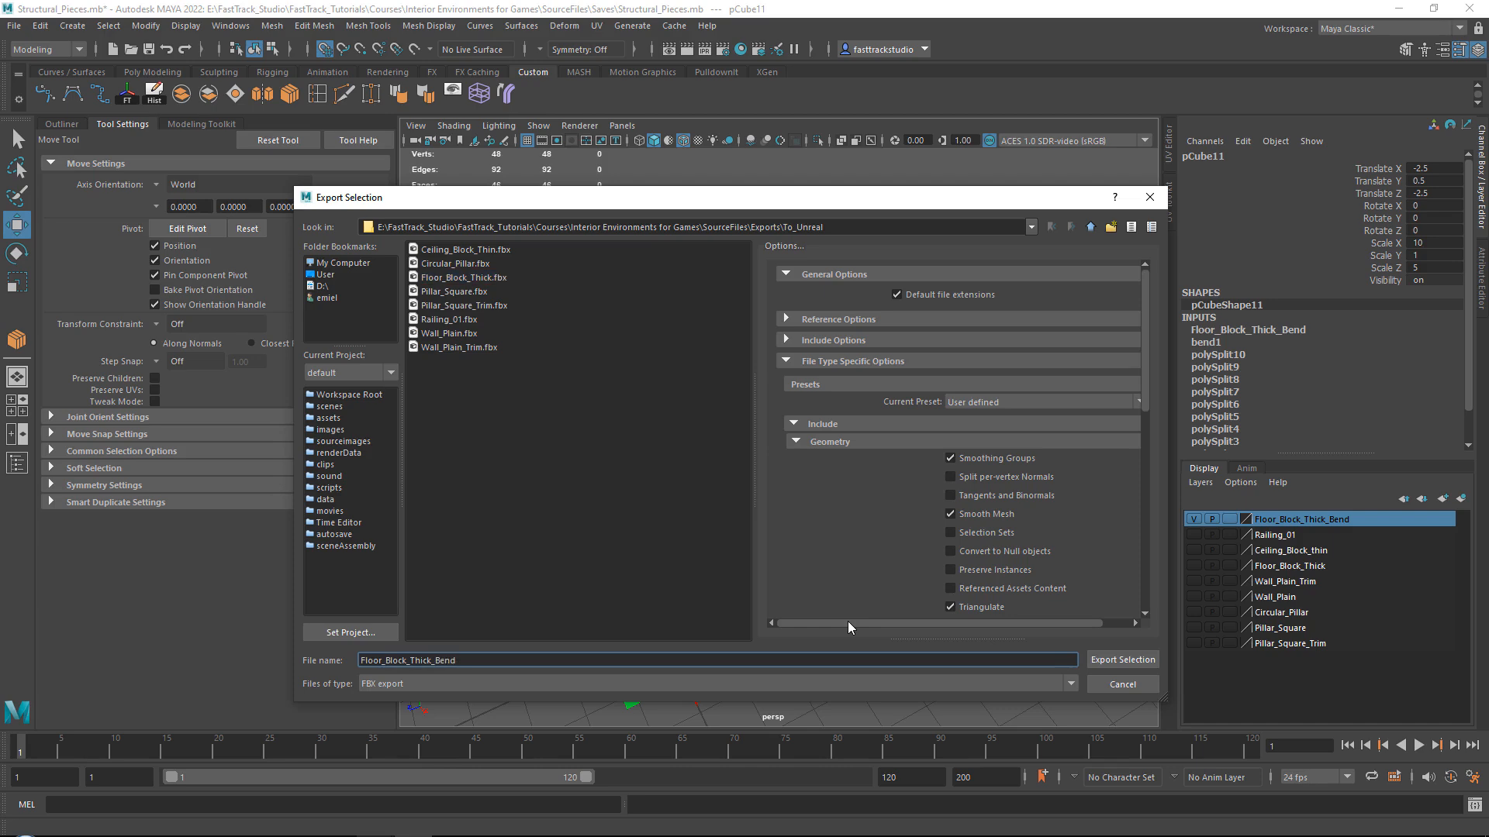
click(1124, 660)
click(863, 682)
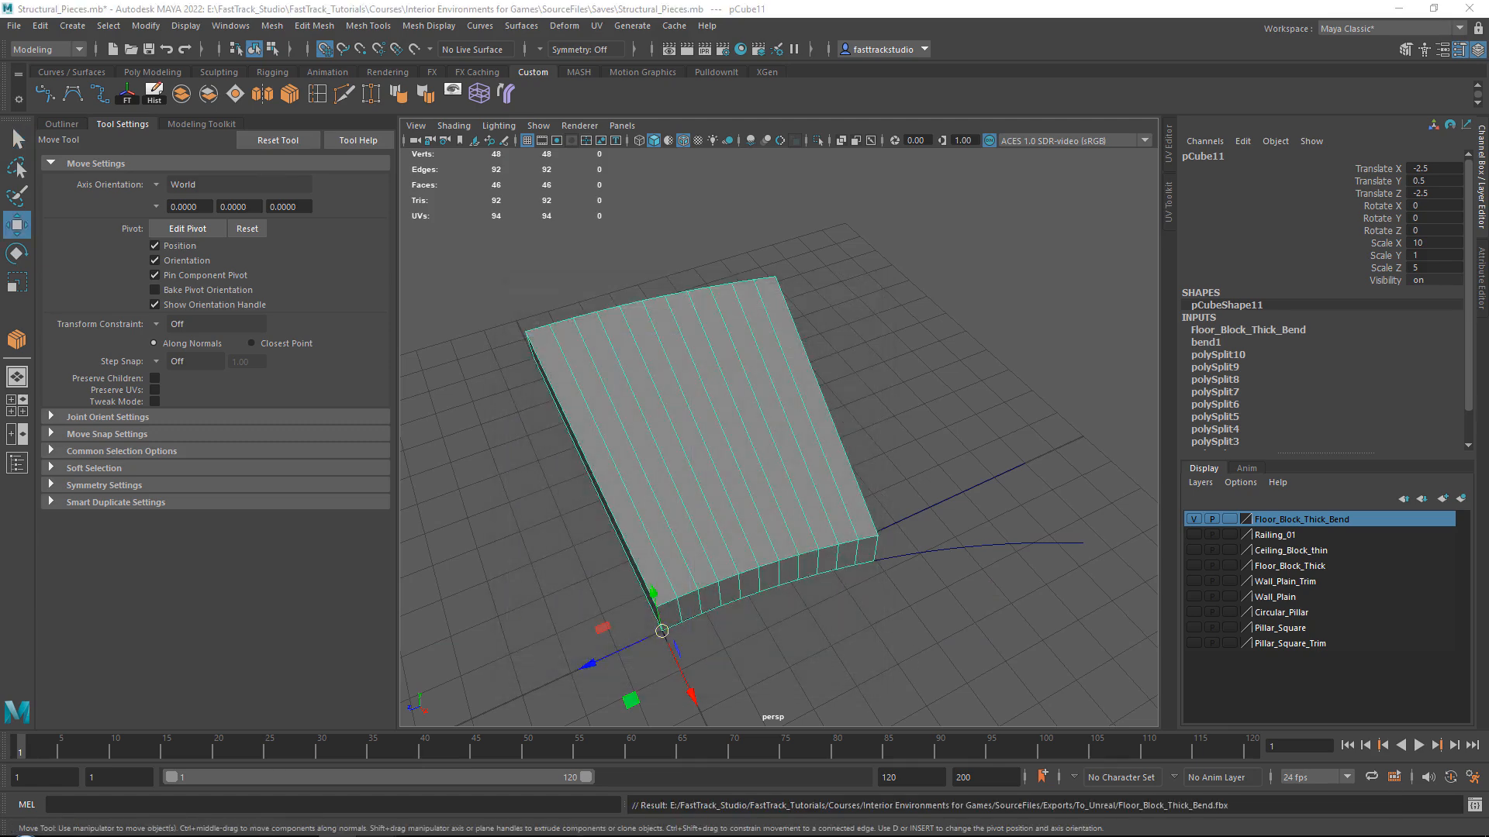
Switch to Unreal Engine and import Floor_Block_Thick_Bend into the Assets folder with the default FBX options
key(alt+Tab)
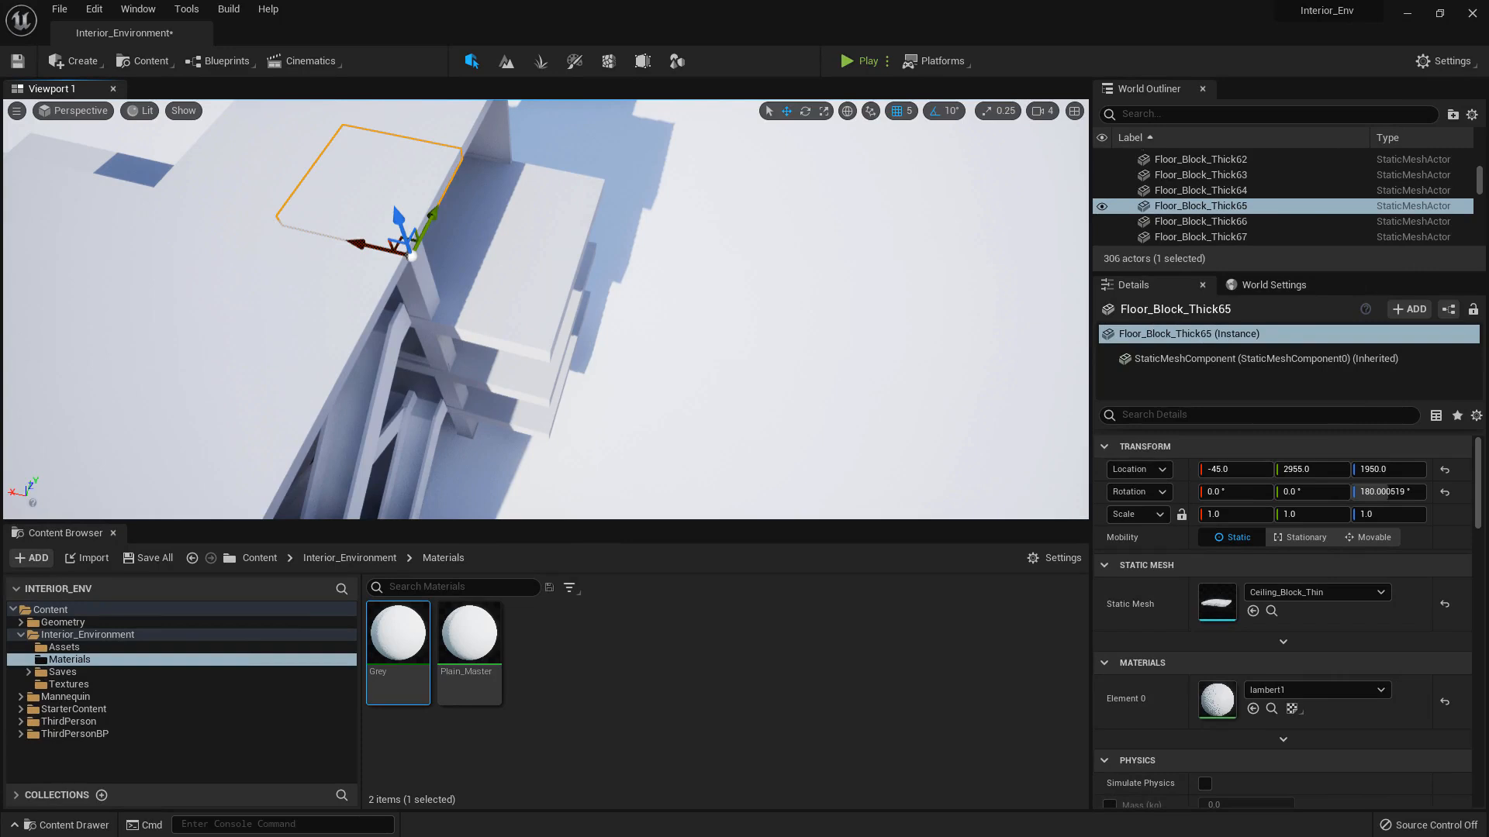
click(118, 647)
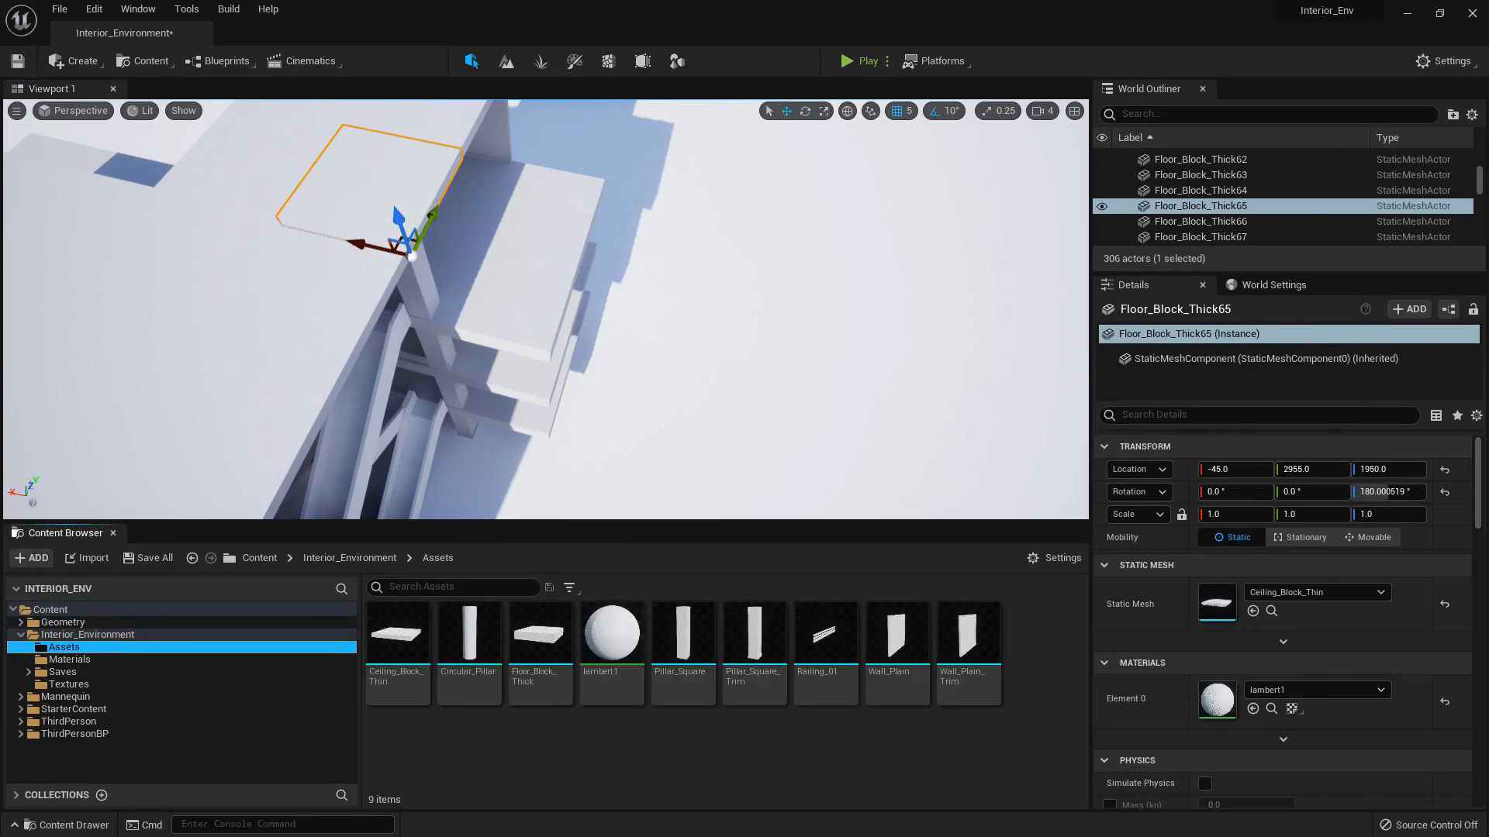
drag(845, 768, 845, 768)
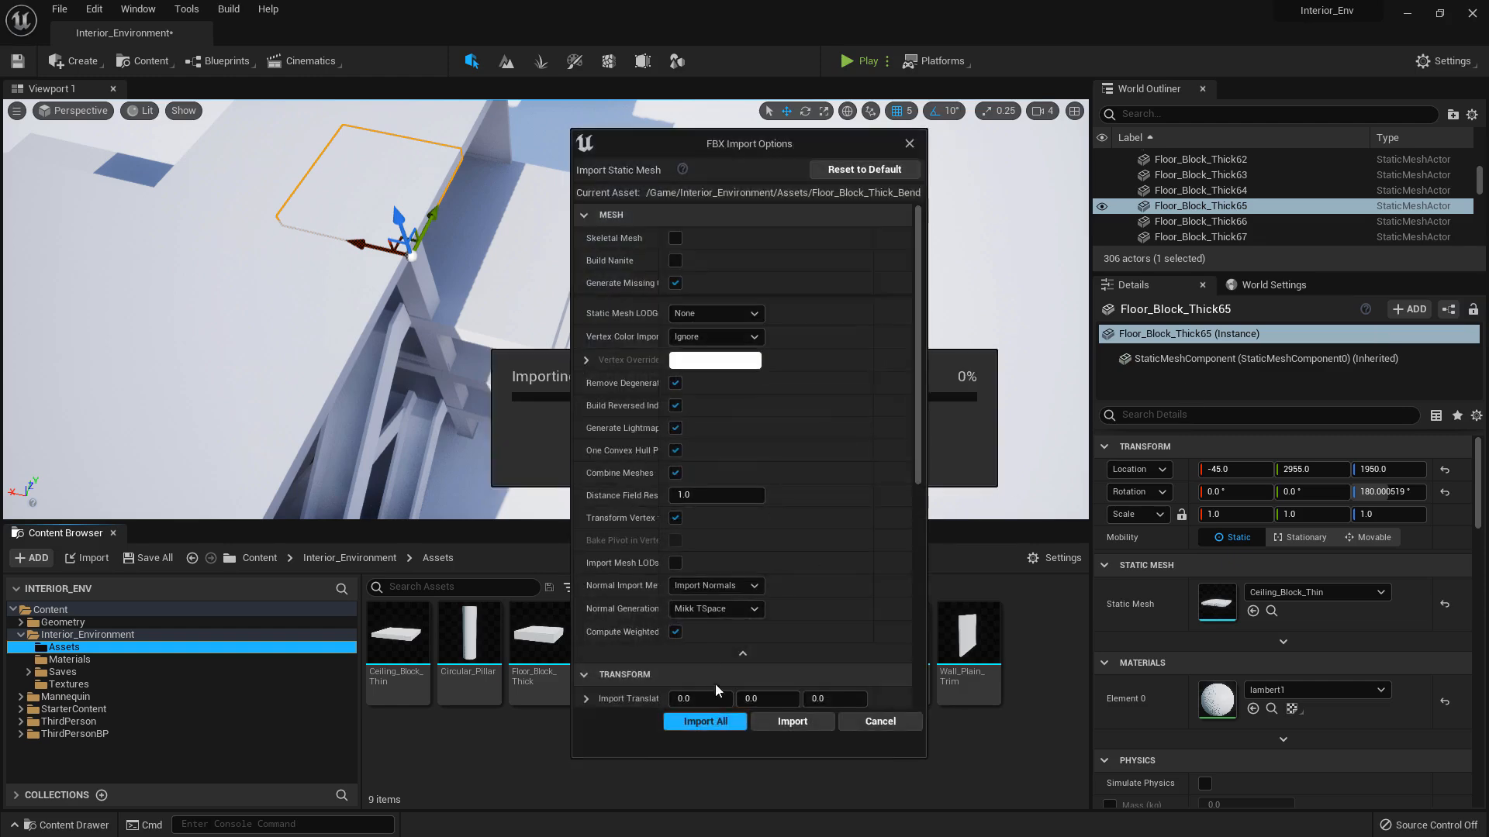
click(707, 718)
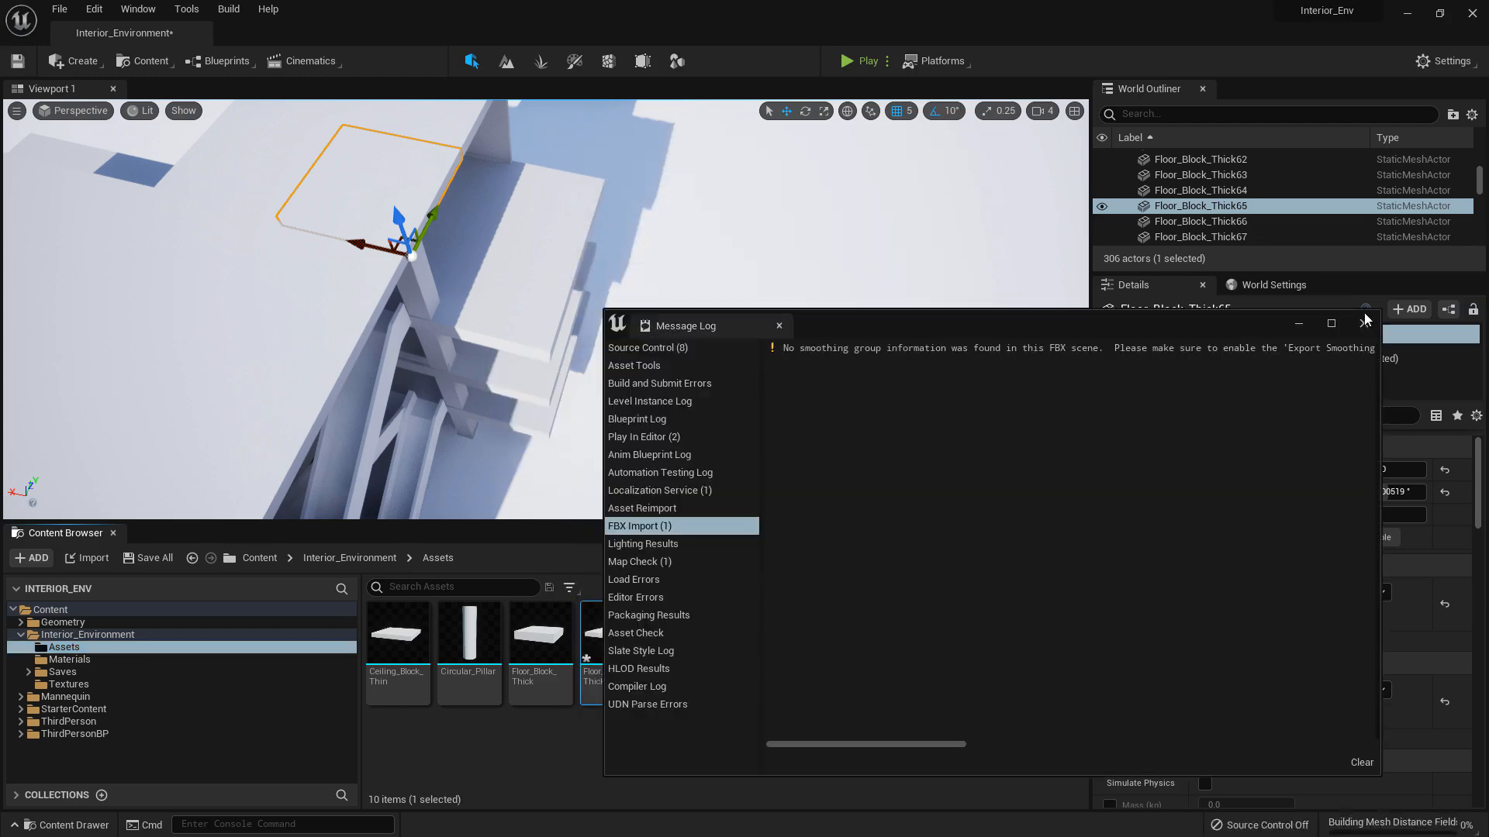
click(1375, 328)
Delete the selected ceiling block and the upper floor block protruding outside the building at the stair end
right_drag(698, 311, 640, 247)
key(w)
key(s)
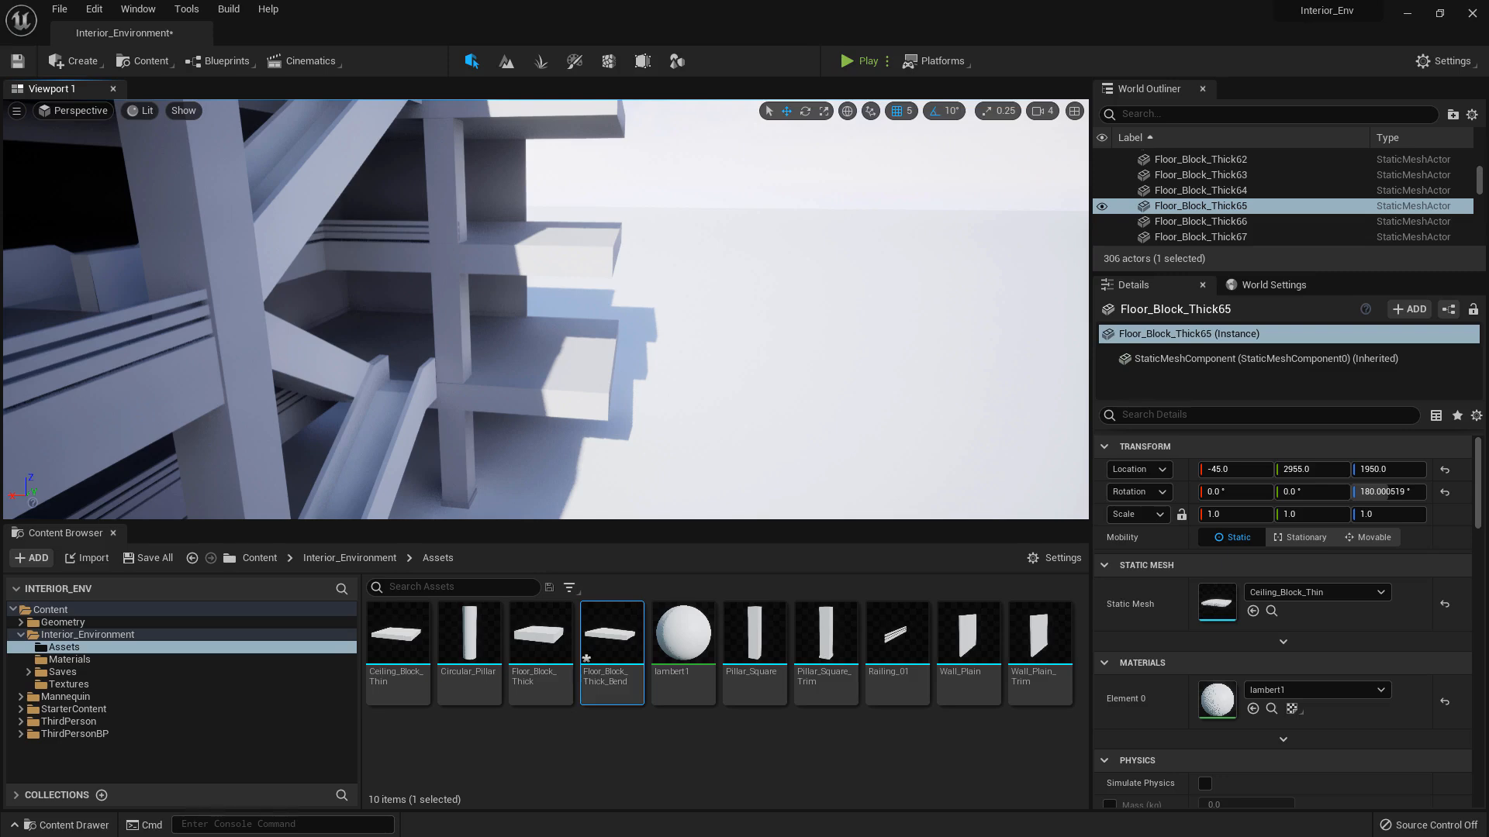
right_drag(710, 376, 675, 366)
key(Delete)
click(589, 256)
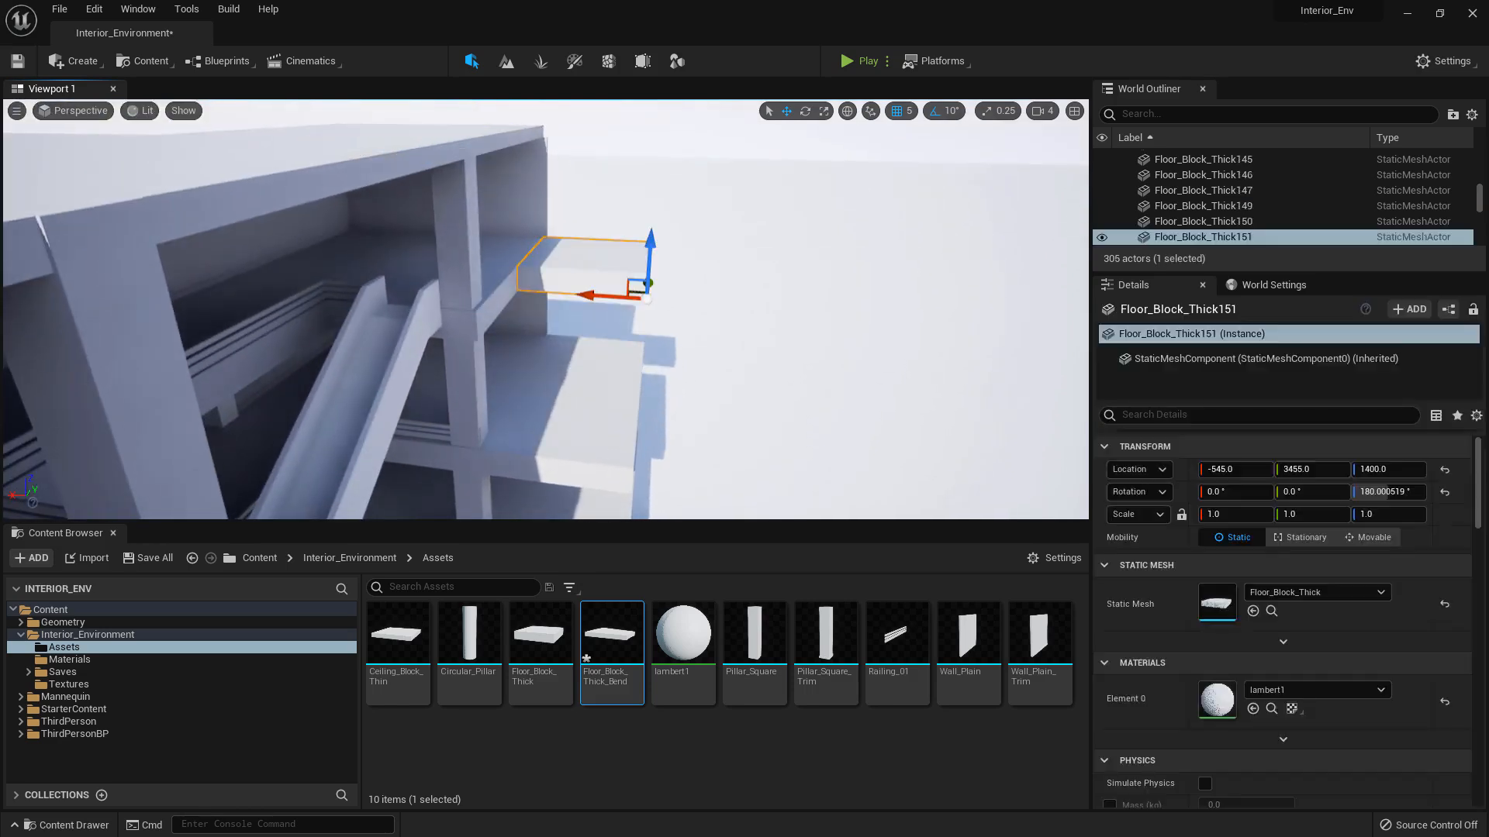
key(Delete)
right_drag(545, 282, 590, 250)
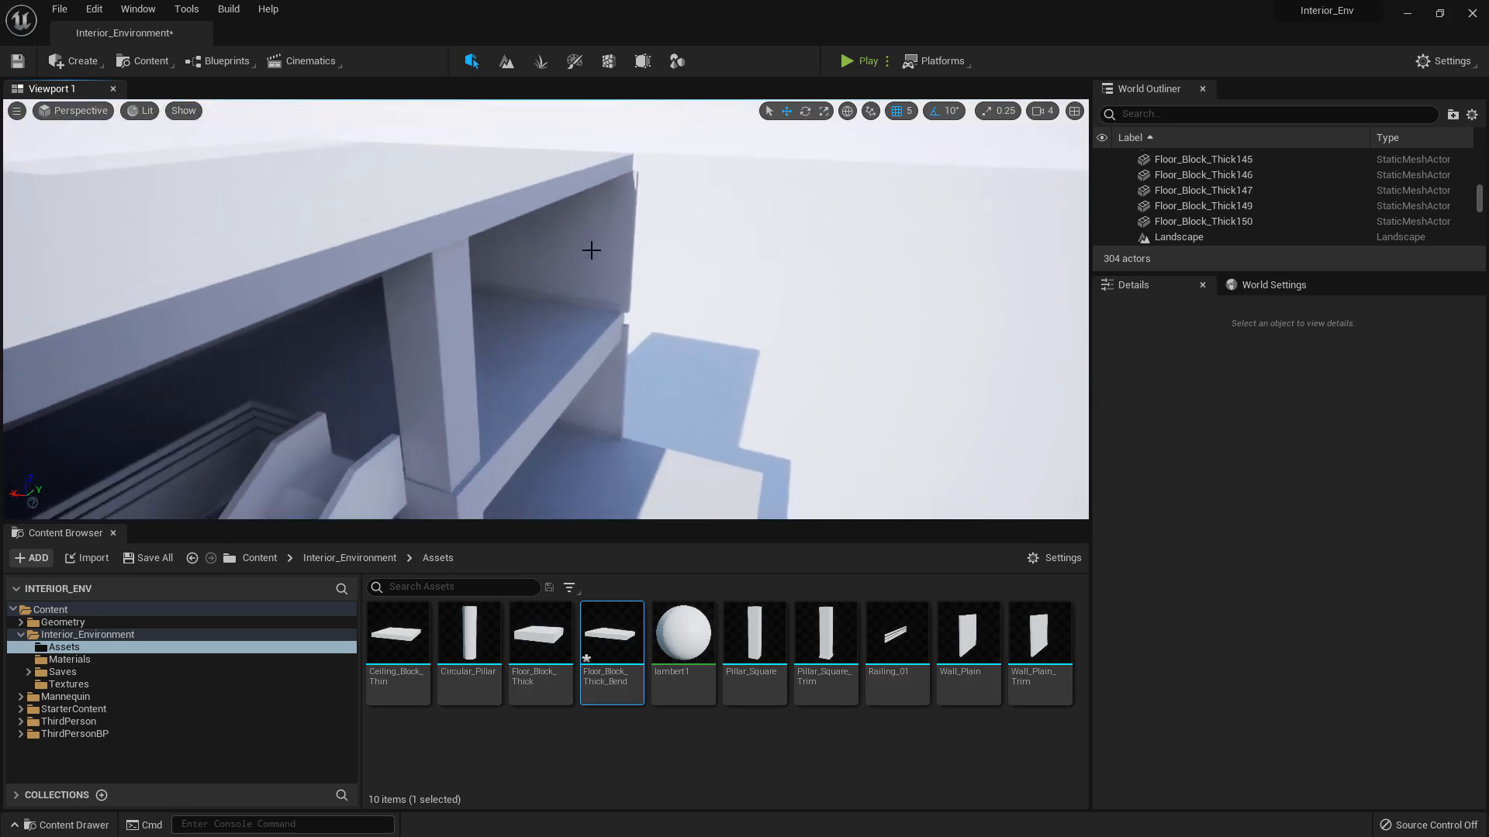
Select the two adjoining trimmed wall pieces at the upper storey's end and nudge them slightly along X
right_drag(595, 326, 612, 270)
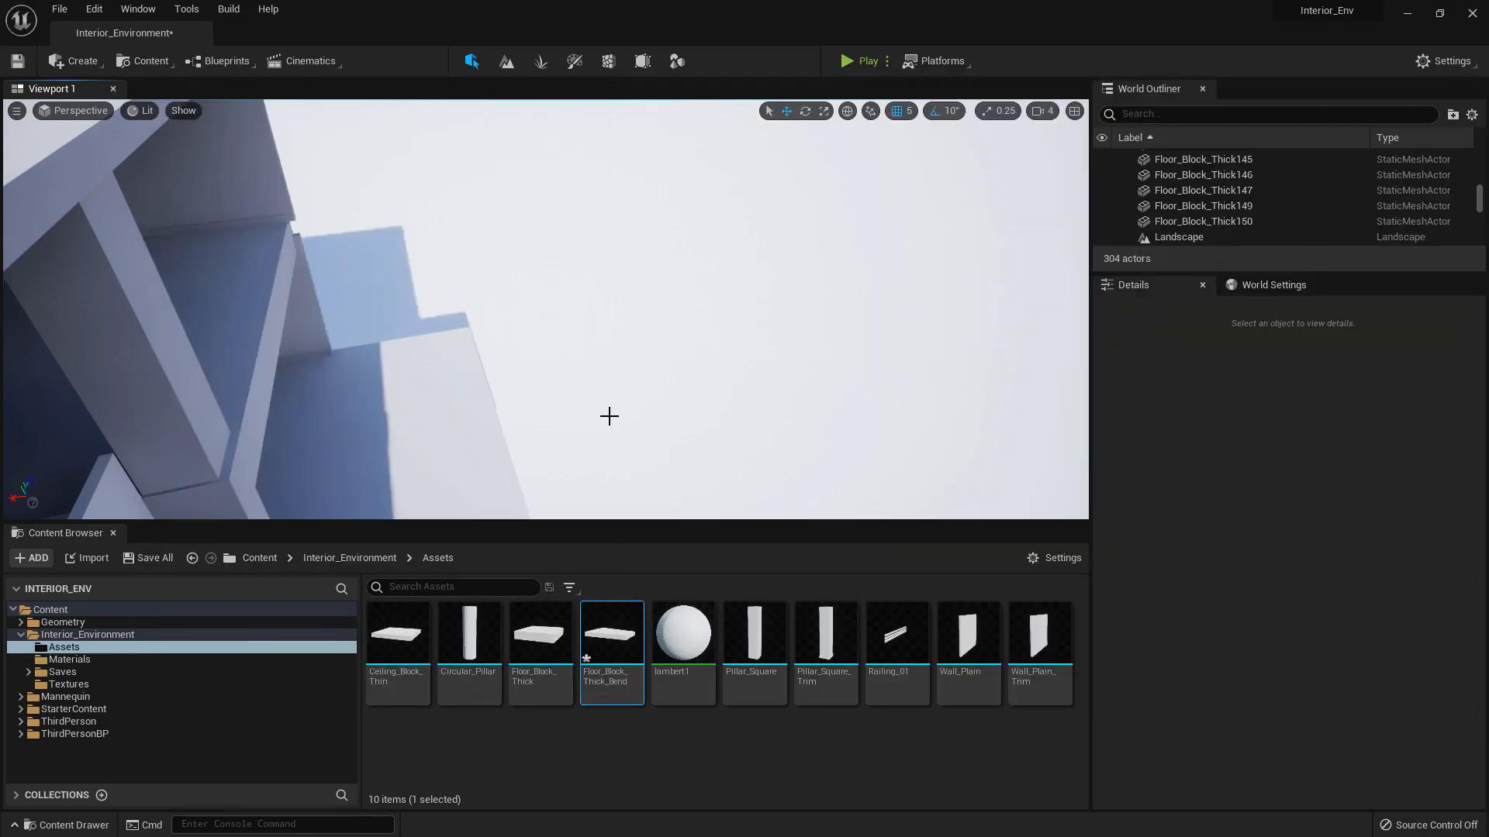
right_drag(609, 416, 372, 237)
key(s)
key(w)
key(q)
click(463, 267)
shift+click(345, 235)
key(w)
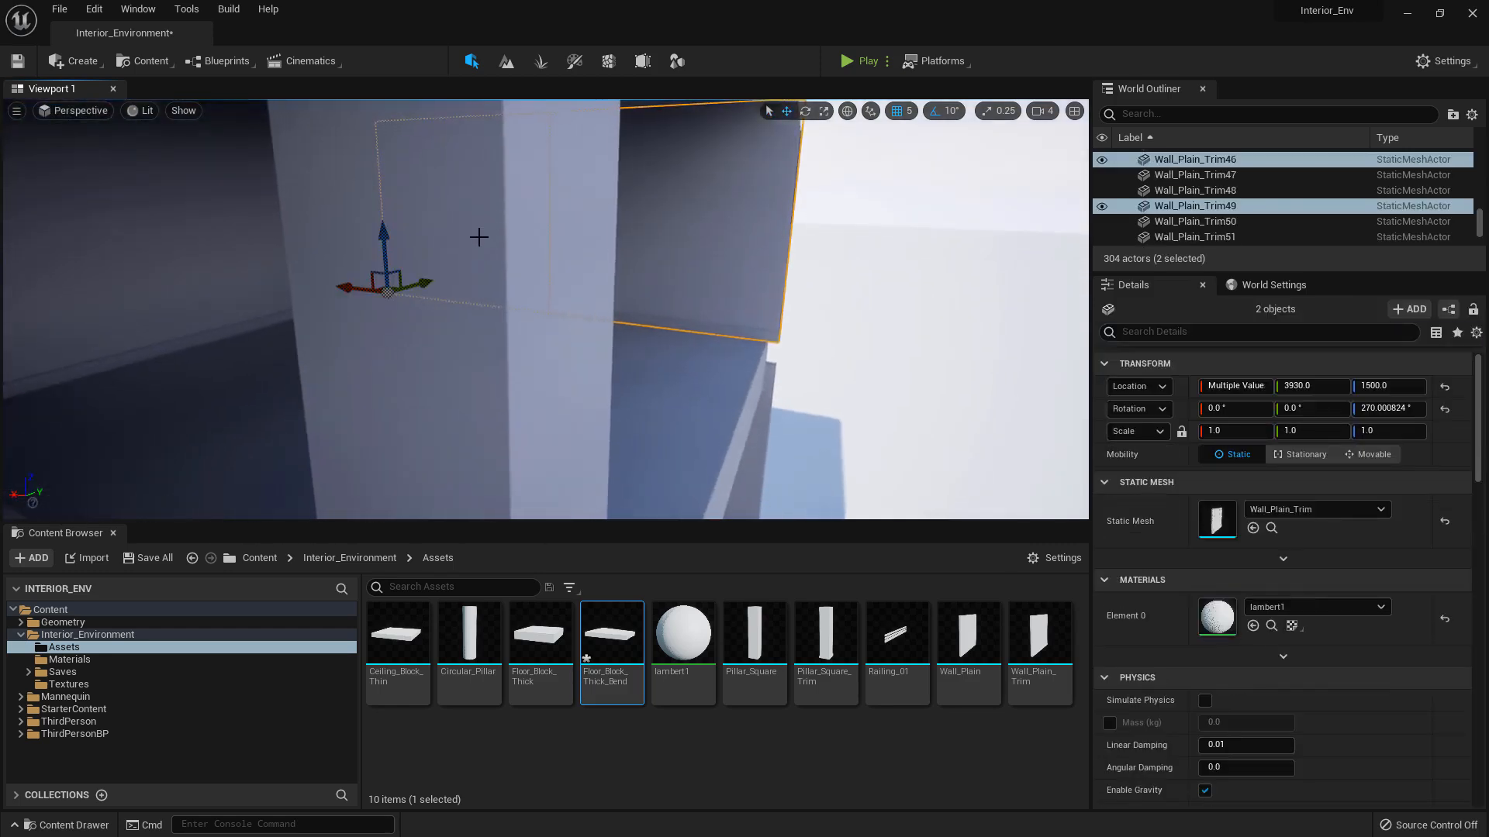
mouse_move(479, 237)
right_down()
mouse_move(479, 252)
mouse_move(493, 240)
right_up()
drag(280, 276, 273, 276)
Select the two matching trimmed walls one storey lower and nudge them along X in the same direction
right_drag(465, 314, 465, 316)
key(q)
click(479, 323)
shift+click(366, 323)
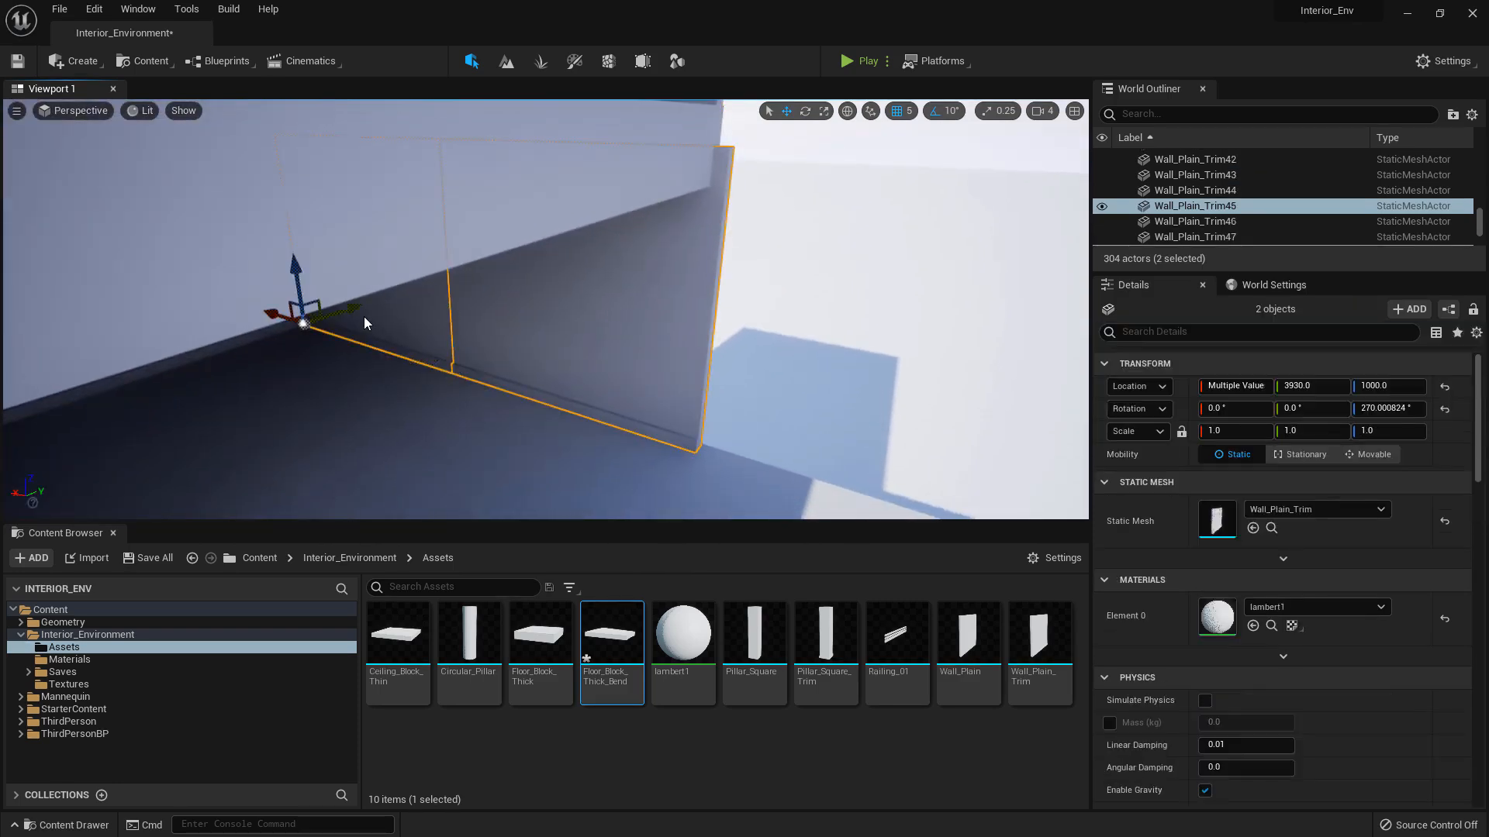
drag(275, 315, 273, 313)
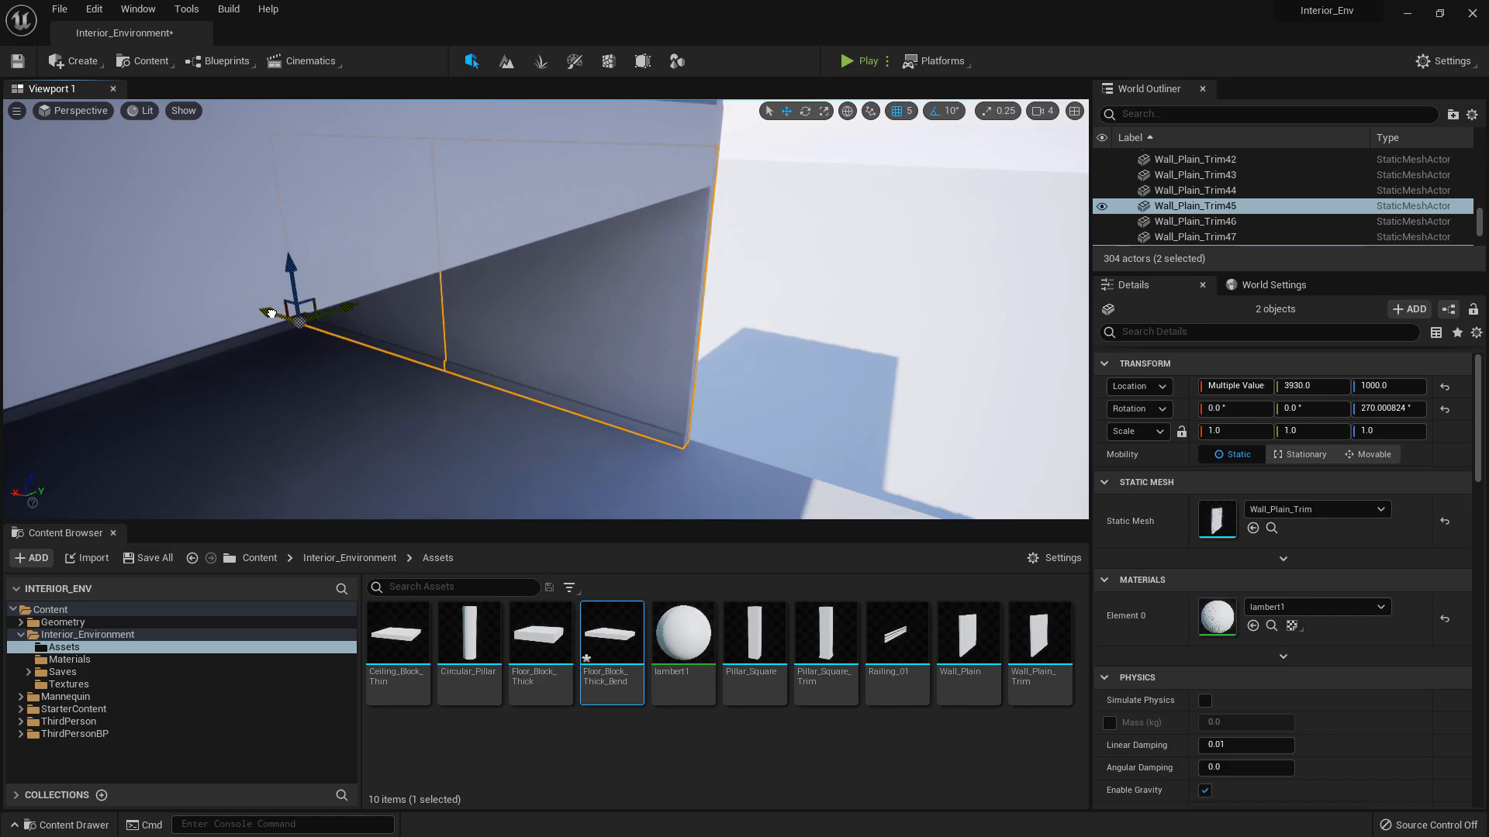
Select the railing segment that runs into the pillar and ready it for scaling along its length
key(s)
right_drag(575, 299, 474, 353)
key(s)
click(665, 359)
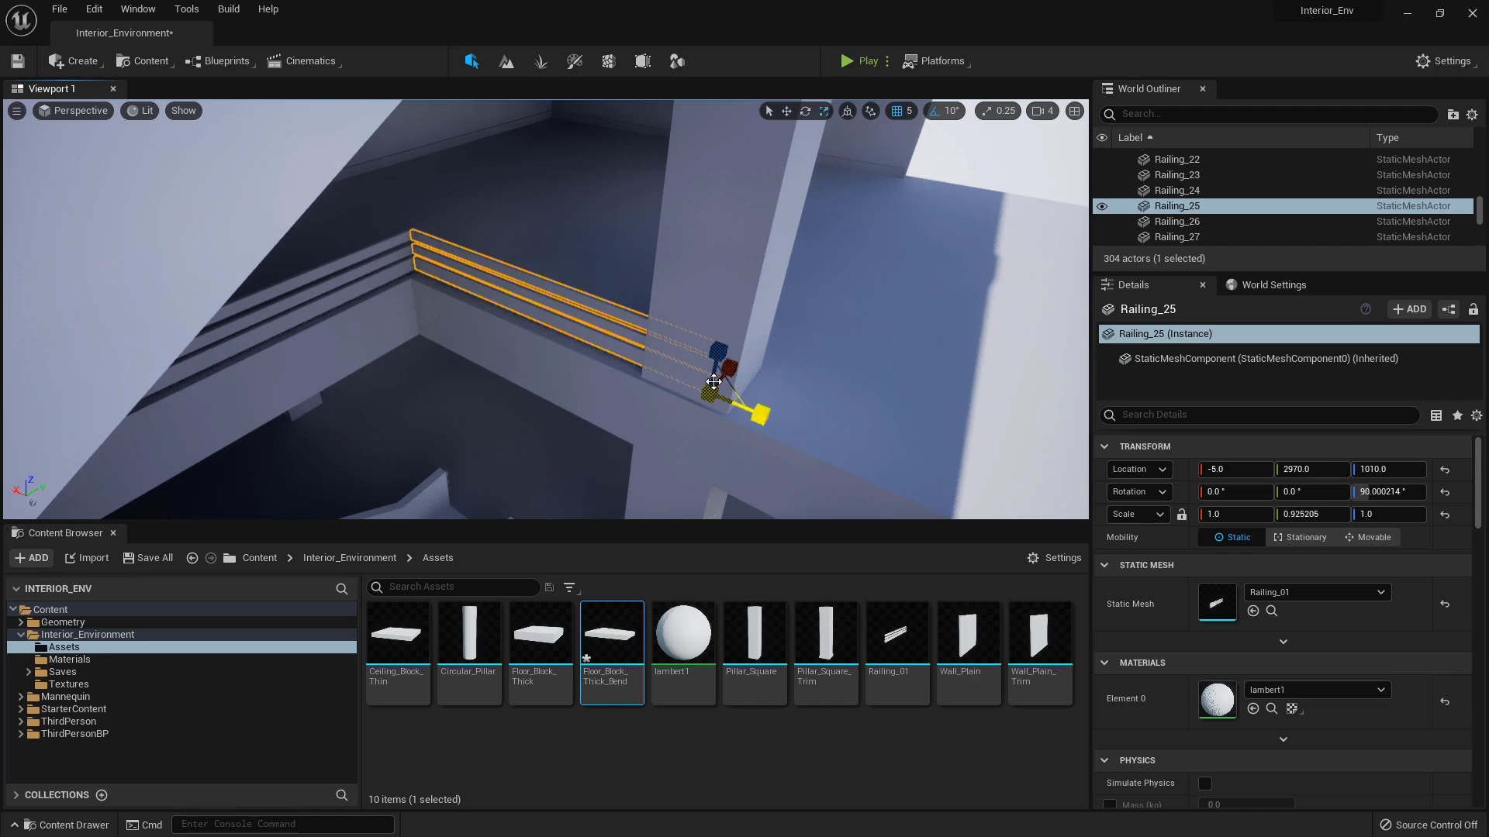
Duplicate the protruding lower floor block outward and replace the copy's static mesh with Floor_Block_Thick_Bend
key(s)
right_drag(486, 375, 504, 332)
click(485, 376)
key(w)
key(w)
key(w)
key(s)
alt+drag(535, 416, 658, 543)
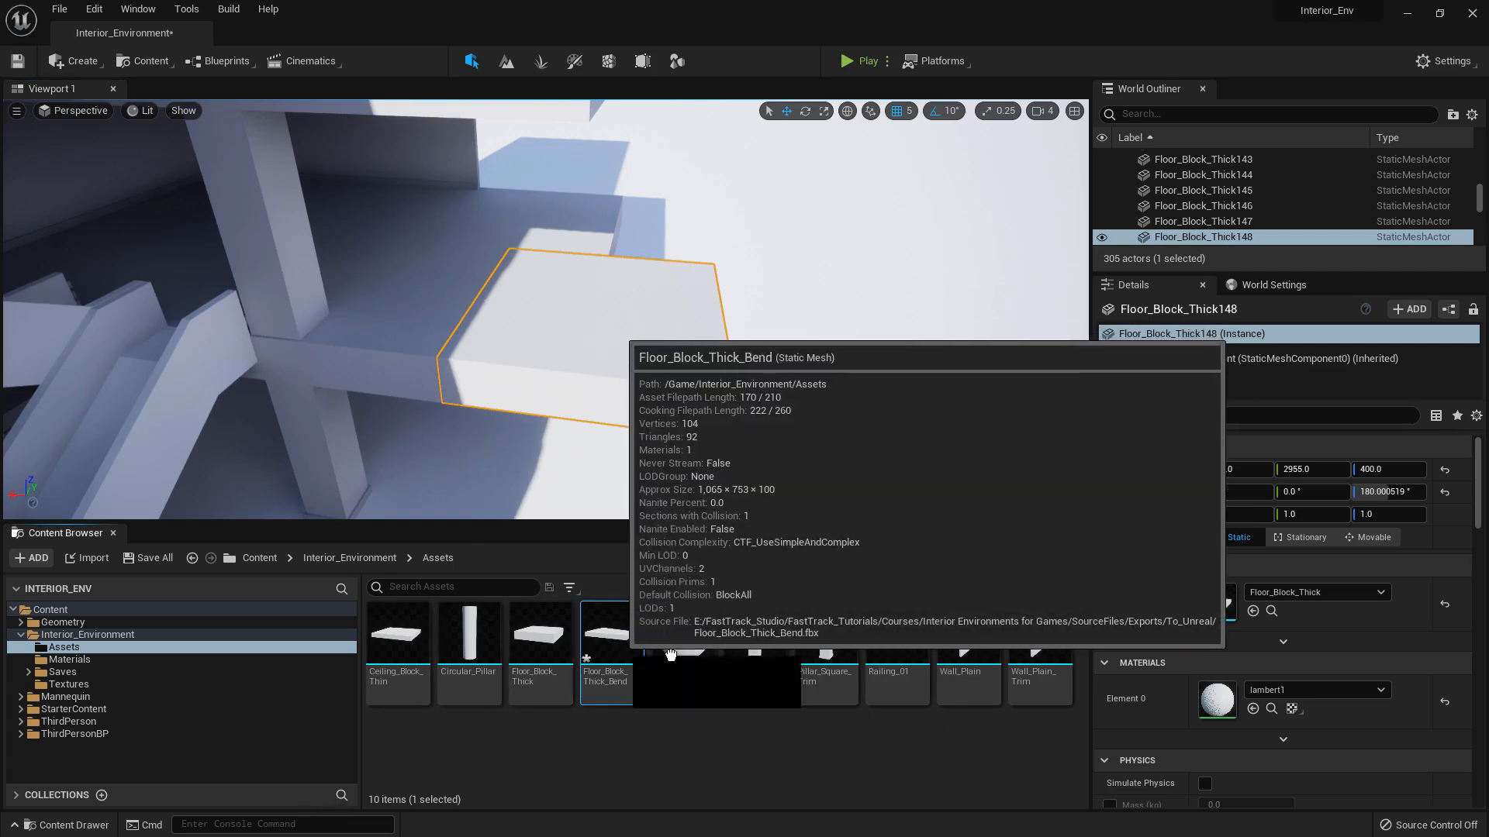
drag(636, 634, 1167, 618)
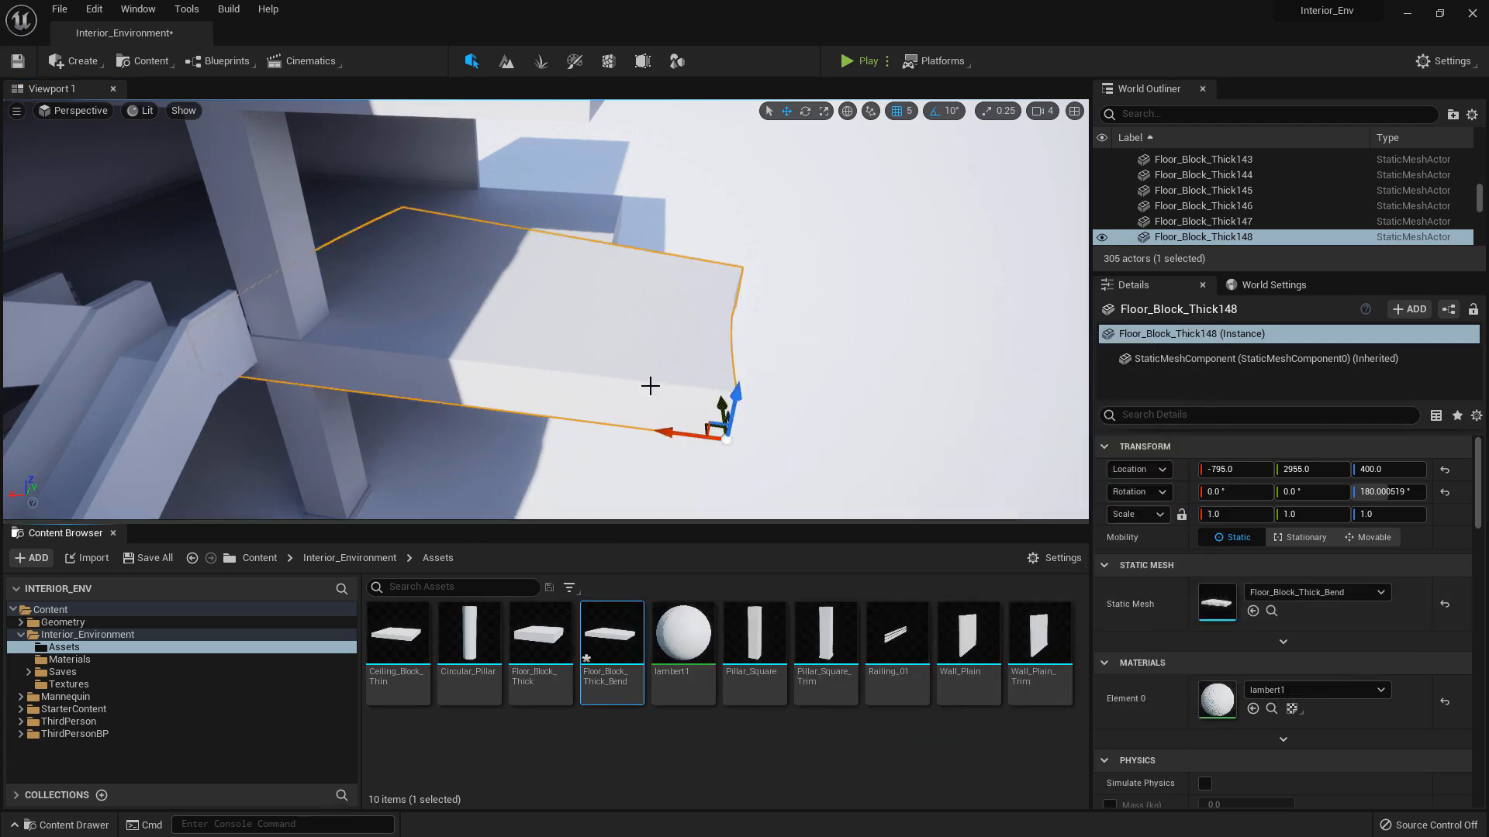
Rotate the bent floor block to 270° about Z and place it at X -545, continuing the straight floor
scroll(659, 395, up, 3)
key(e)
drag(684, 484, 506, 422)
key(w)
click(931, 291)
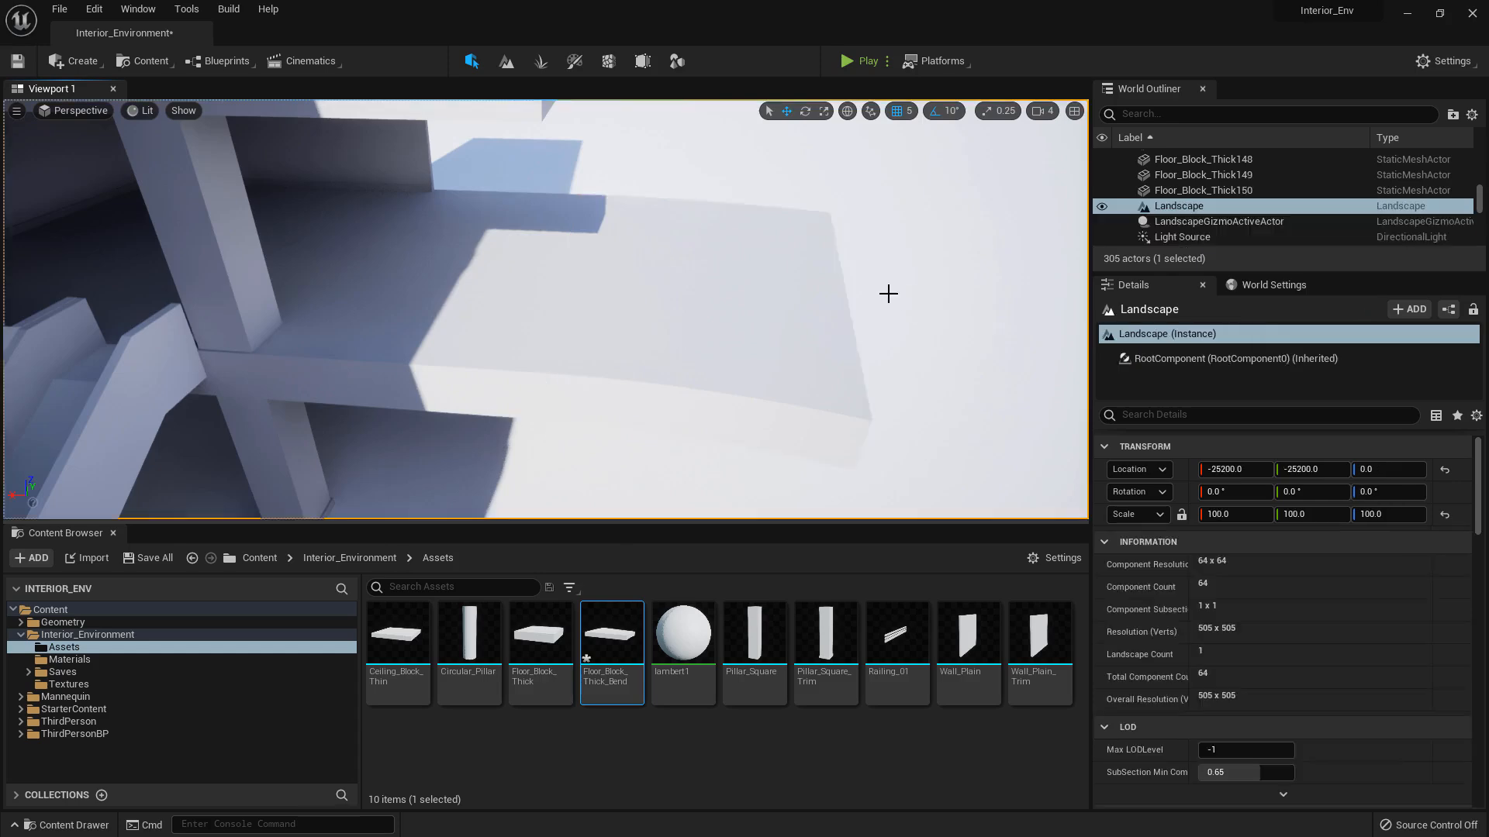
right_drag(887, 293, 512, 302)
click(652, 264)
right_drag(652, 263, 652, 309)
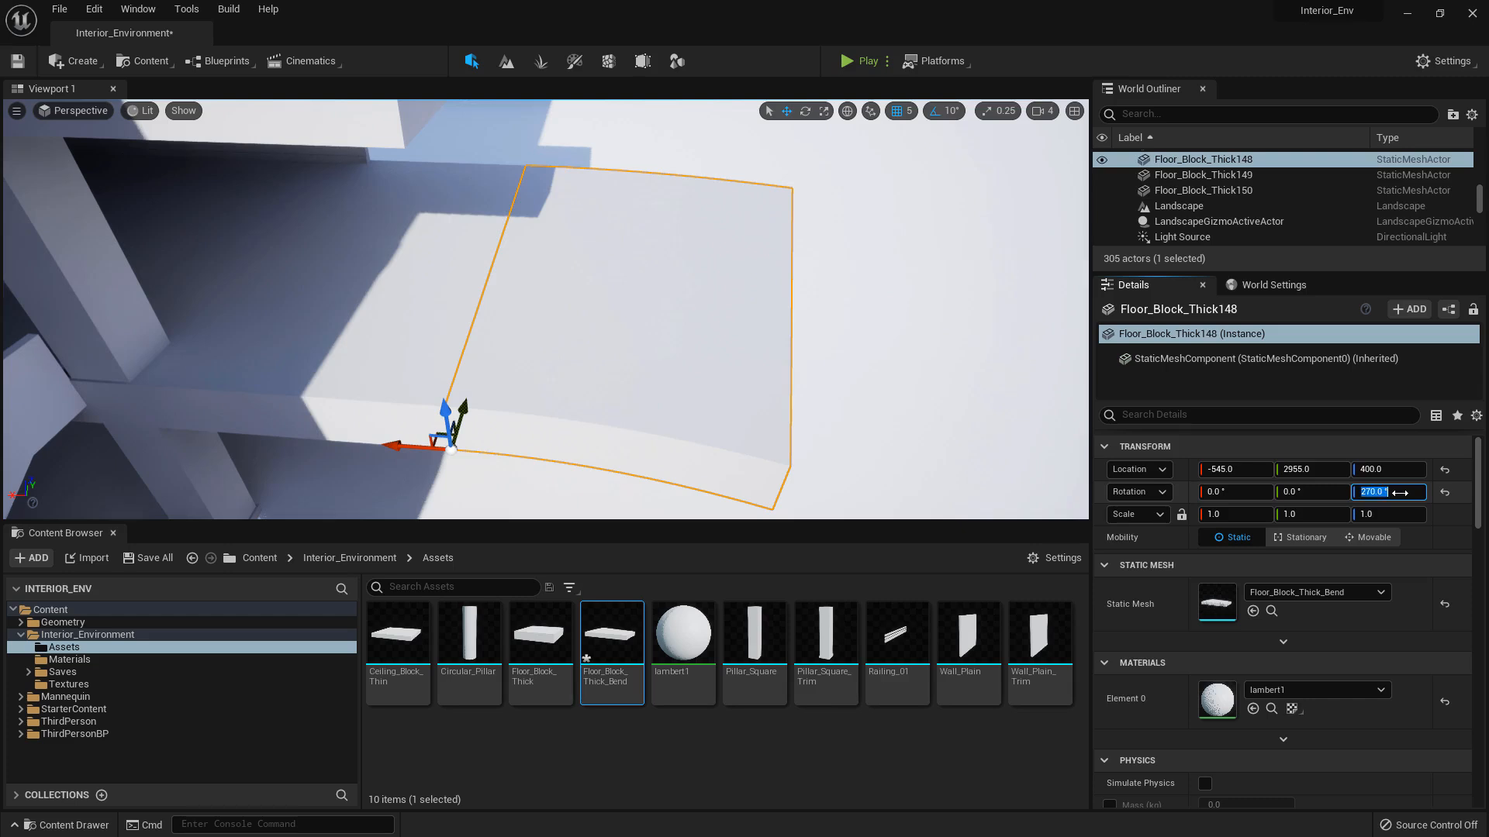
right_drag(667, 403, 605, 379)
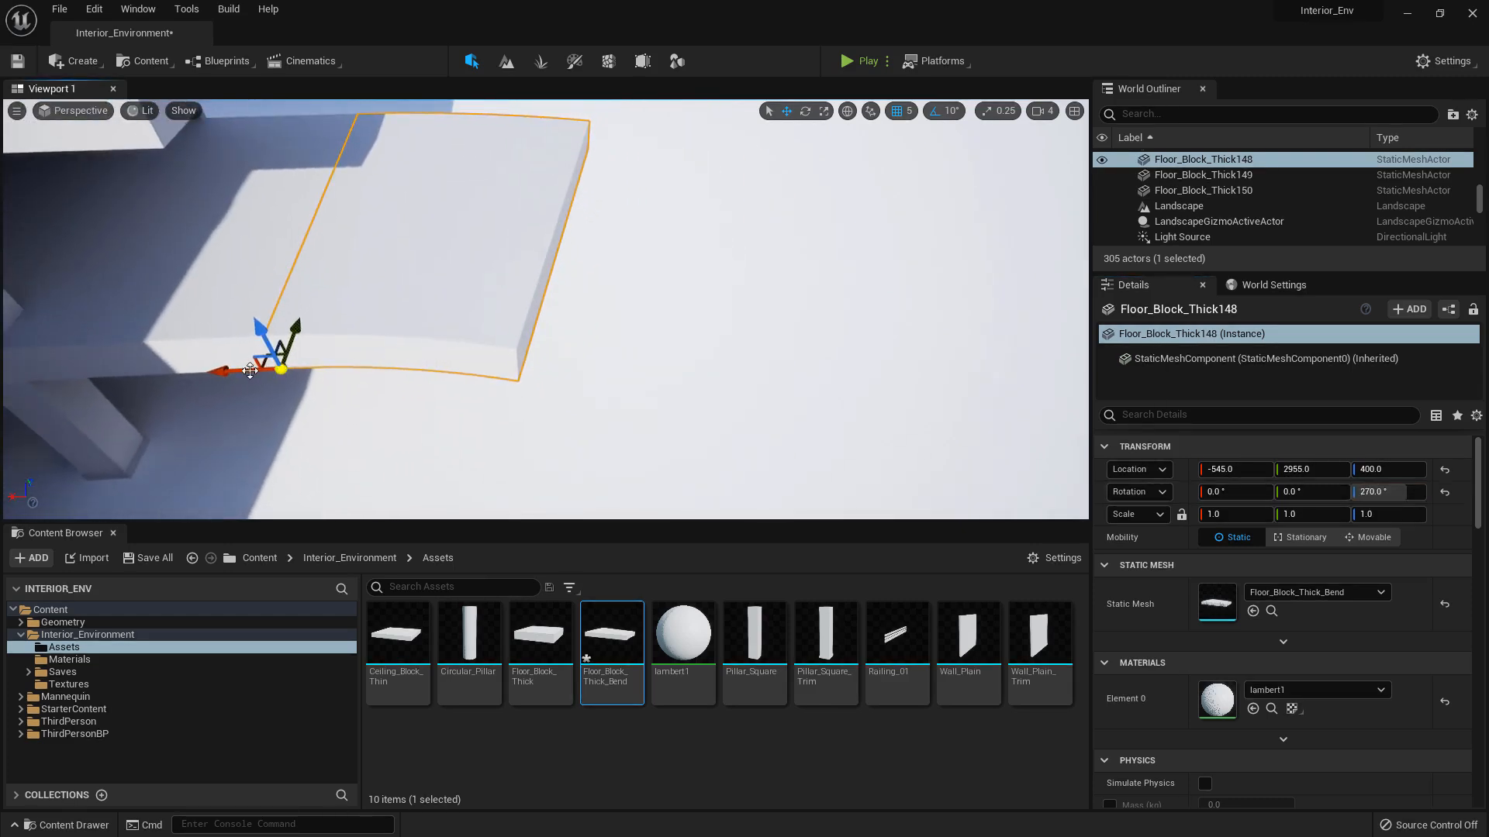
Duplicate the bent block outward to X -1100 and rotate the copy to about 285° using a 5° rotation snap
alt+drag(250, 370, 514, 355)
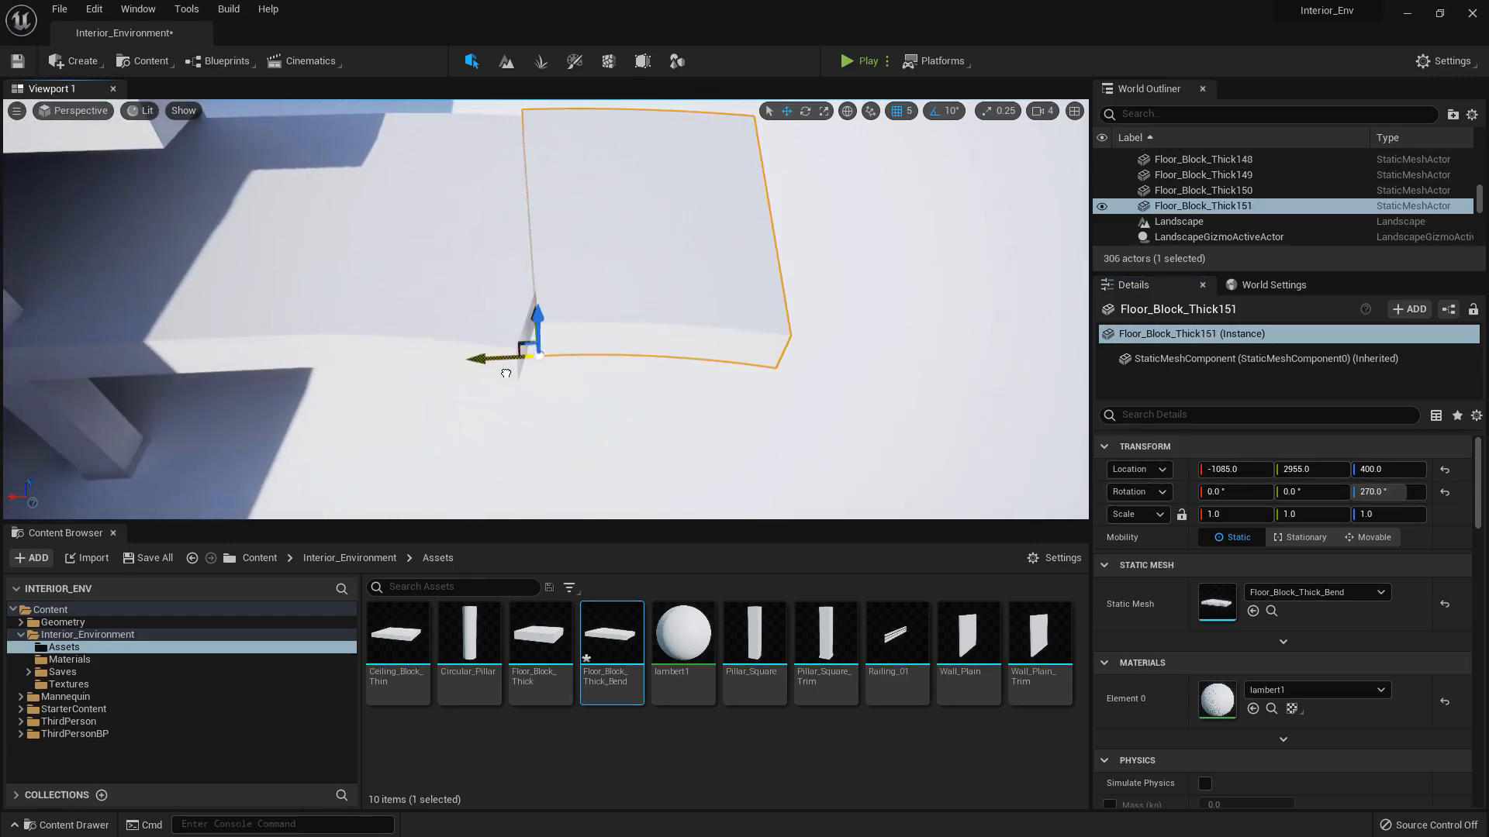
key(e)
mouse_move(544, 421)
mouse_down()
mouse_move(582, 425)
mouse_move(536, 425)
mouse_up()
click(949, 111)
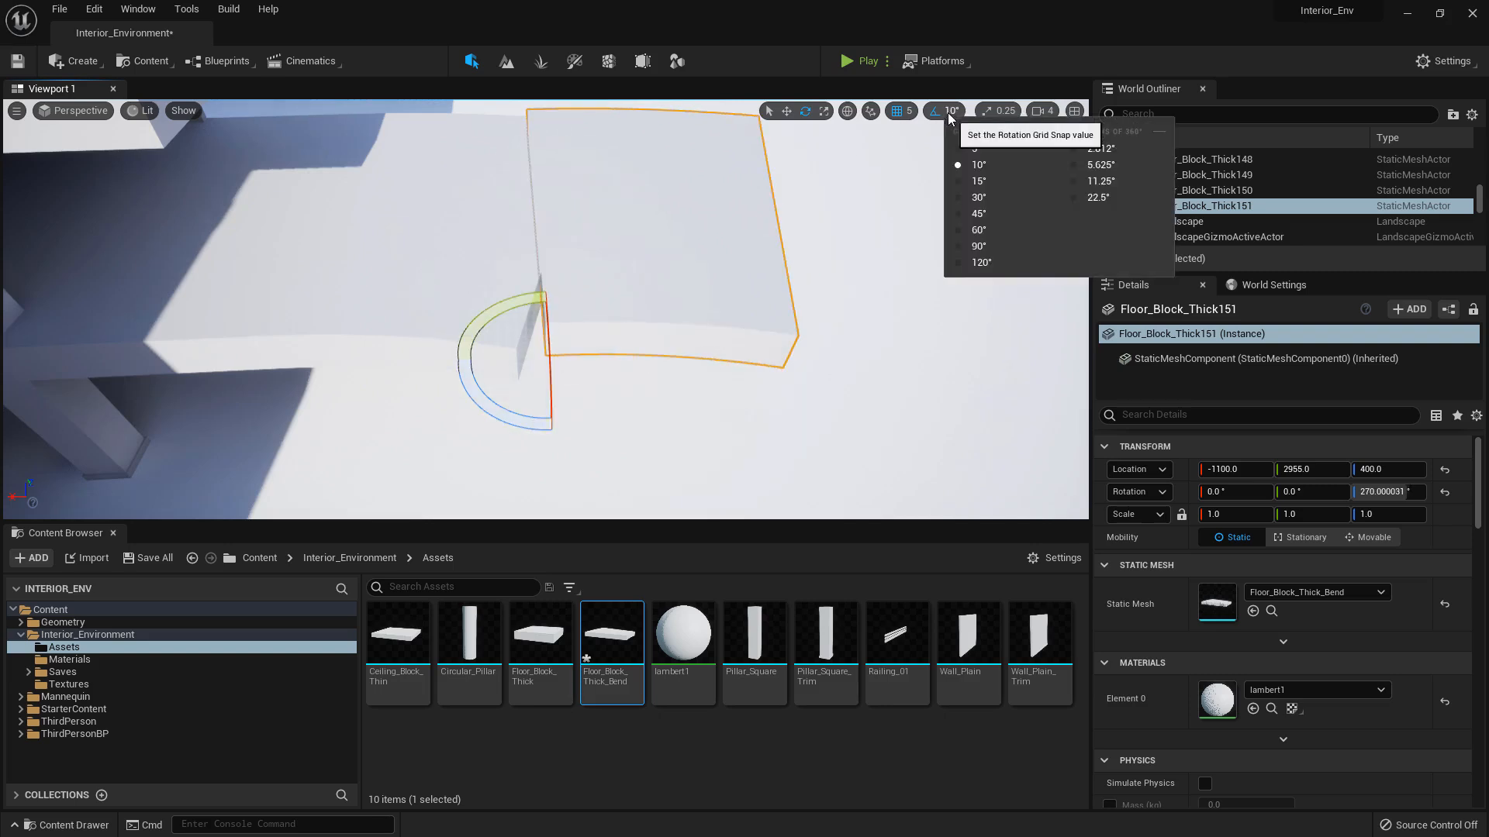
click(978, 149)
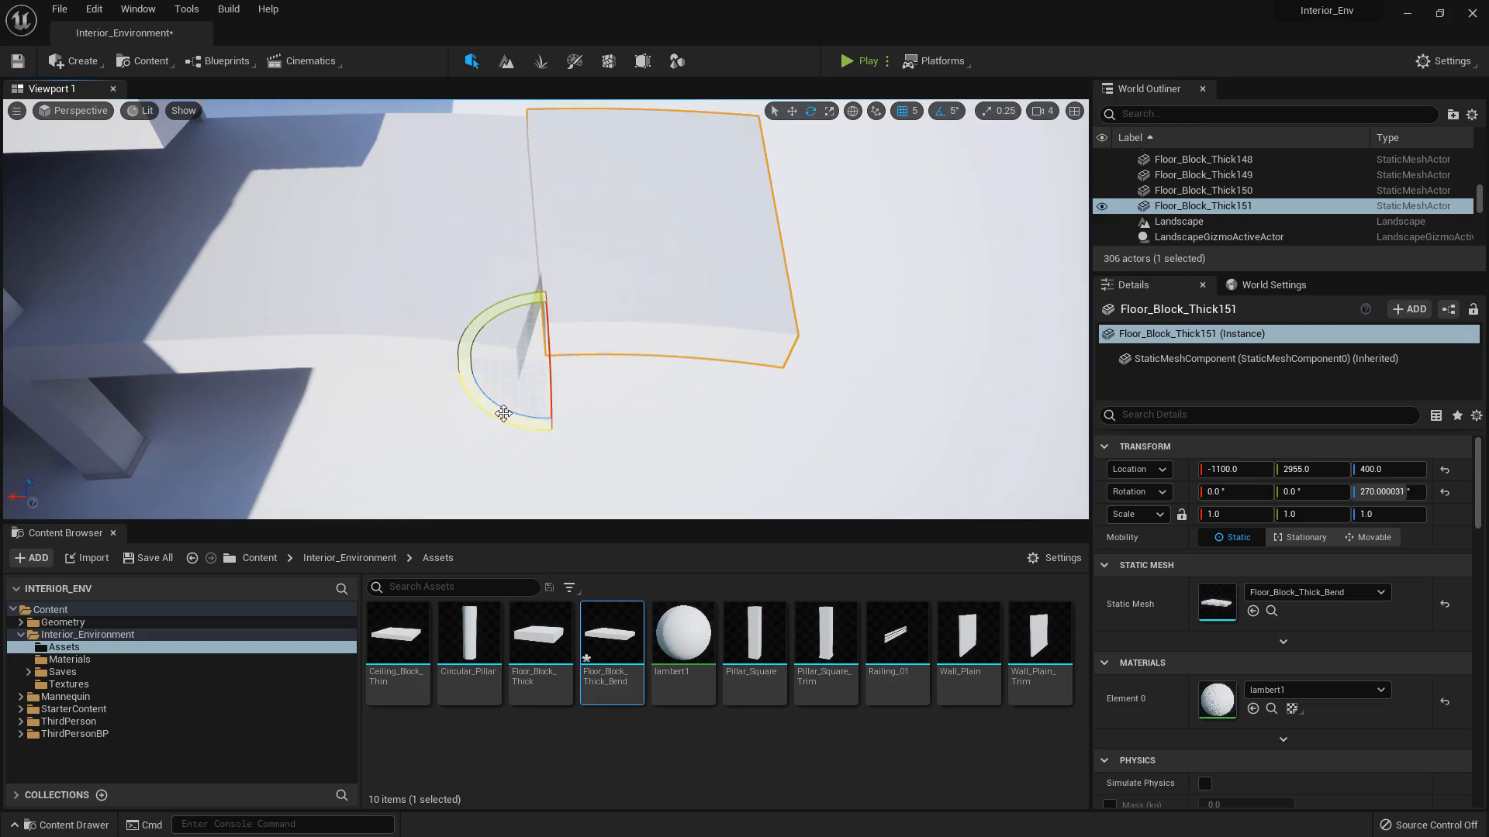
drag(504, 414, 540, 413)
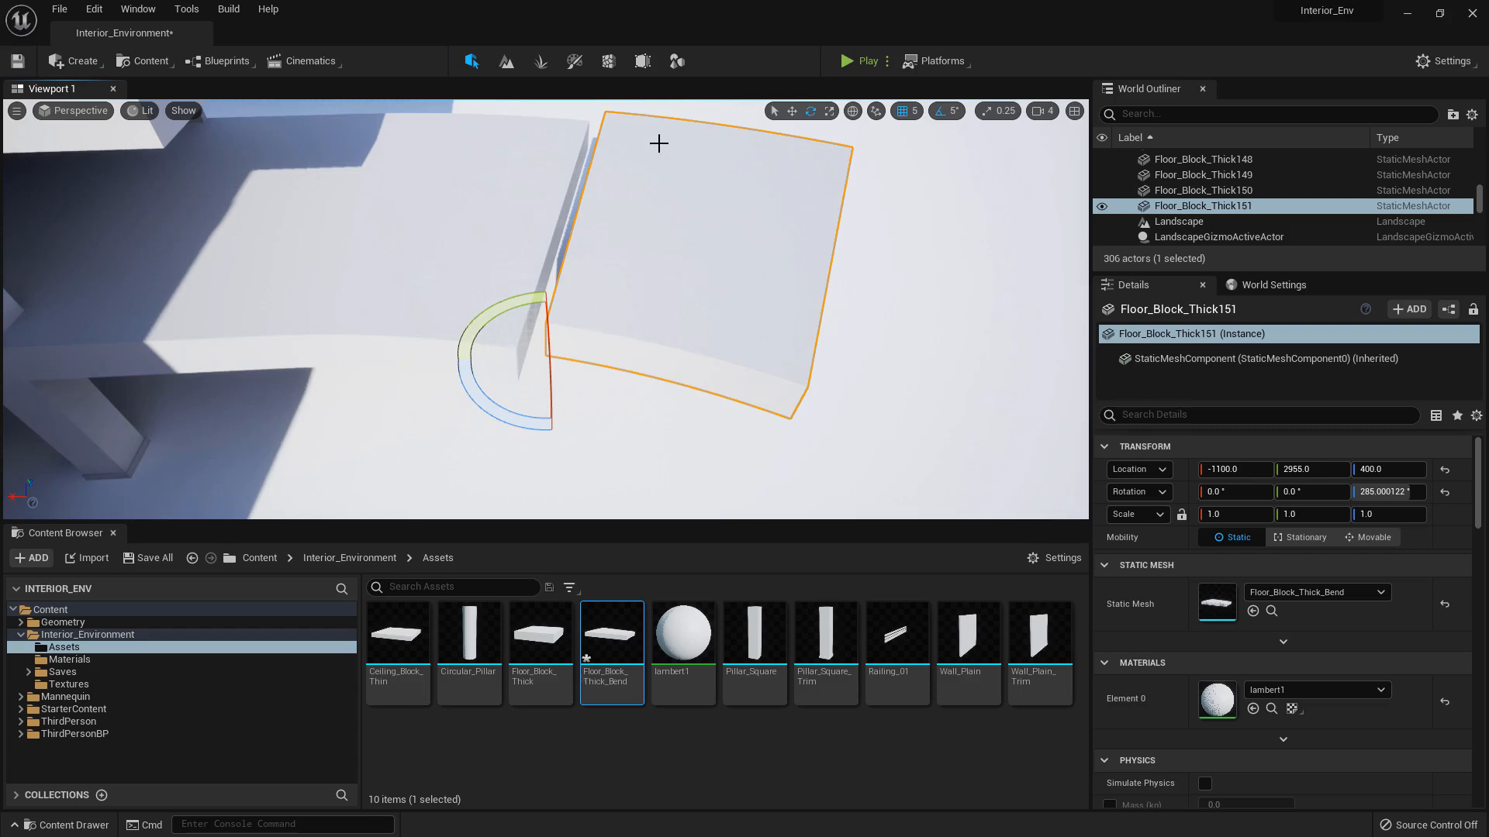
Try hiding the landscape ground beneath the bent floor blocks
key(w)
right_drag(621, 239, 621, 190)
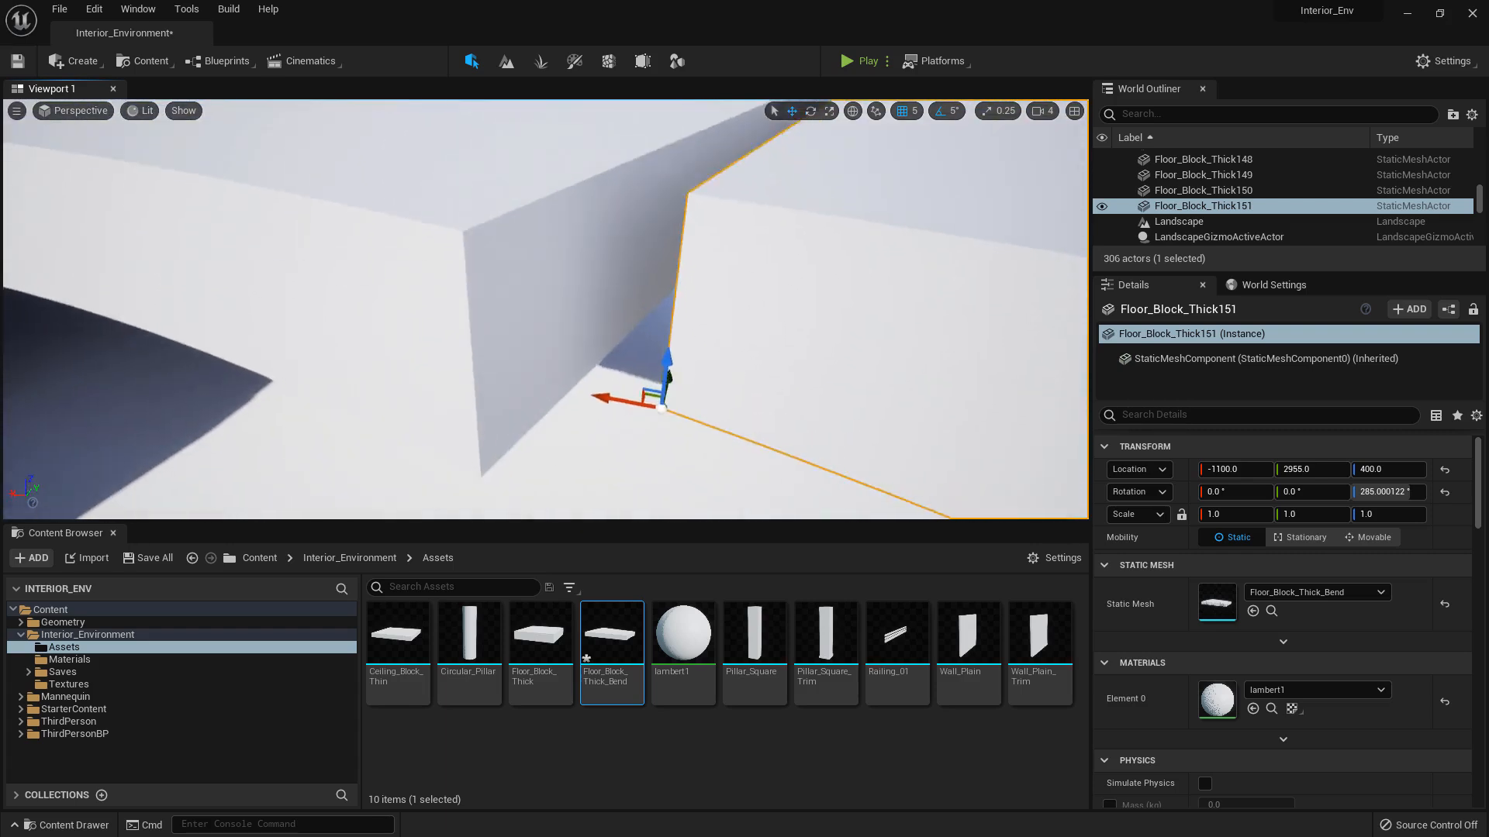
right_drag(715, 426, 656, 357)
click(715, 425)
key(h)
key(ctrl+z)
Duplicate the Grey material in the Materials folder and name the copy Dark_Gray
click(232, 658)
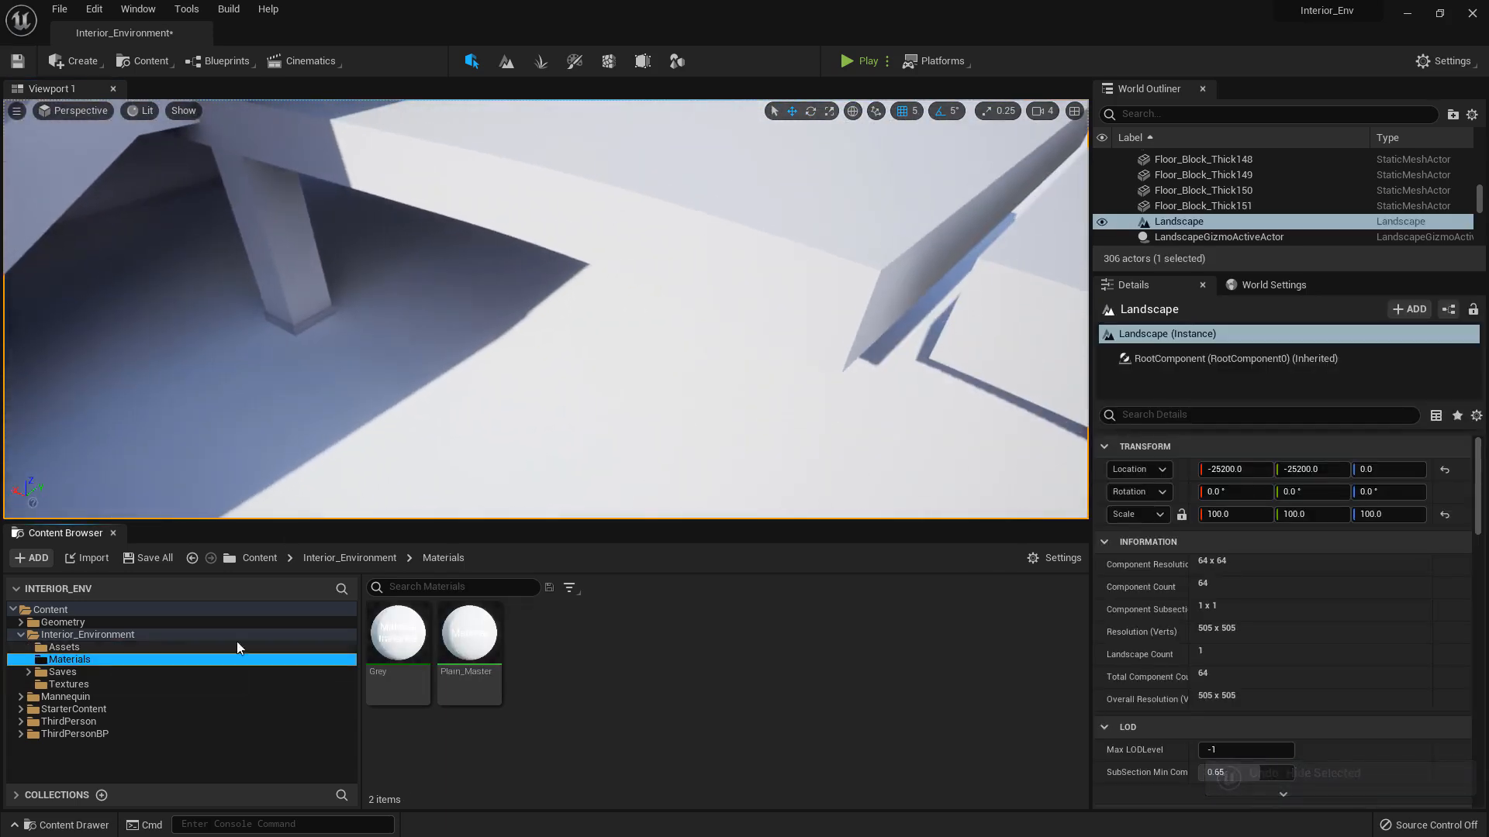
right_click(412, 627)
click(465, 347)
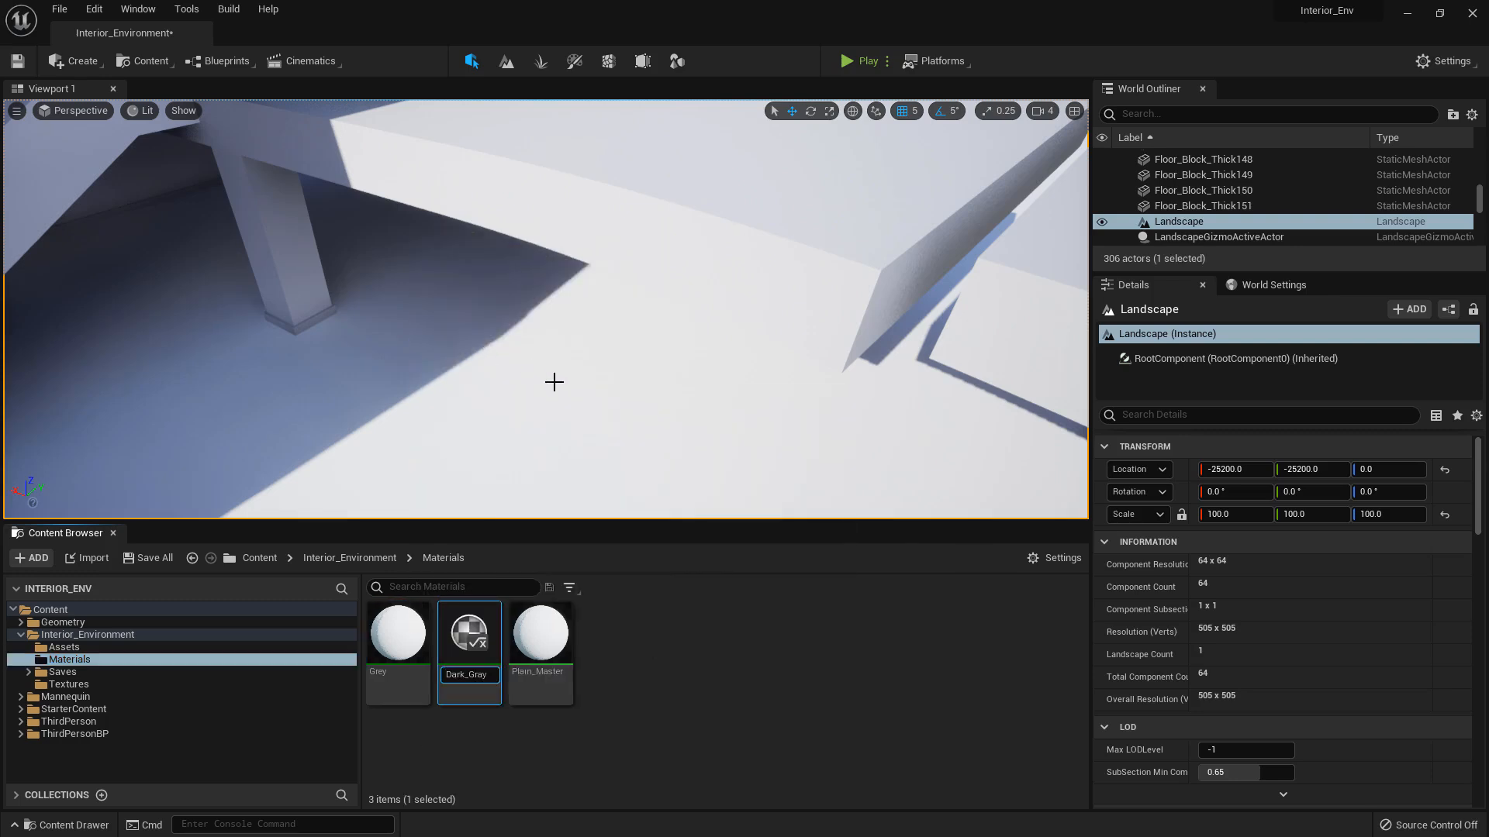
key(Return)
Darken Dark_Gray's colour to a value of 0.203125 and assign it as the selected landscape's material
drag(418, 632, 442, 392)
double_click(425, 638)
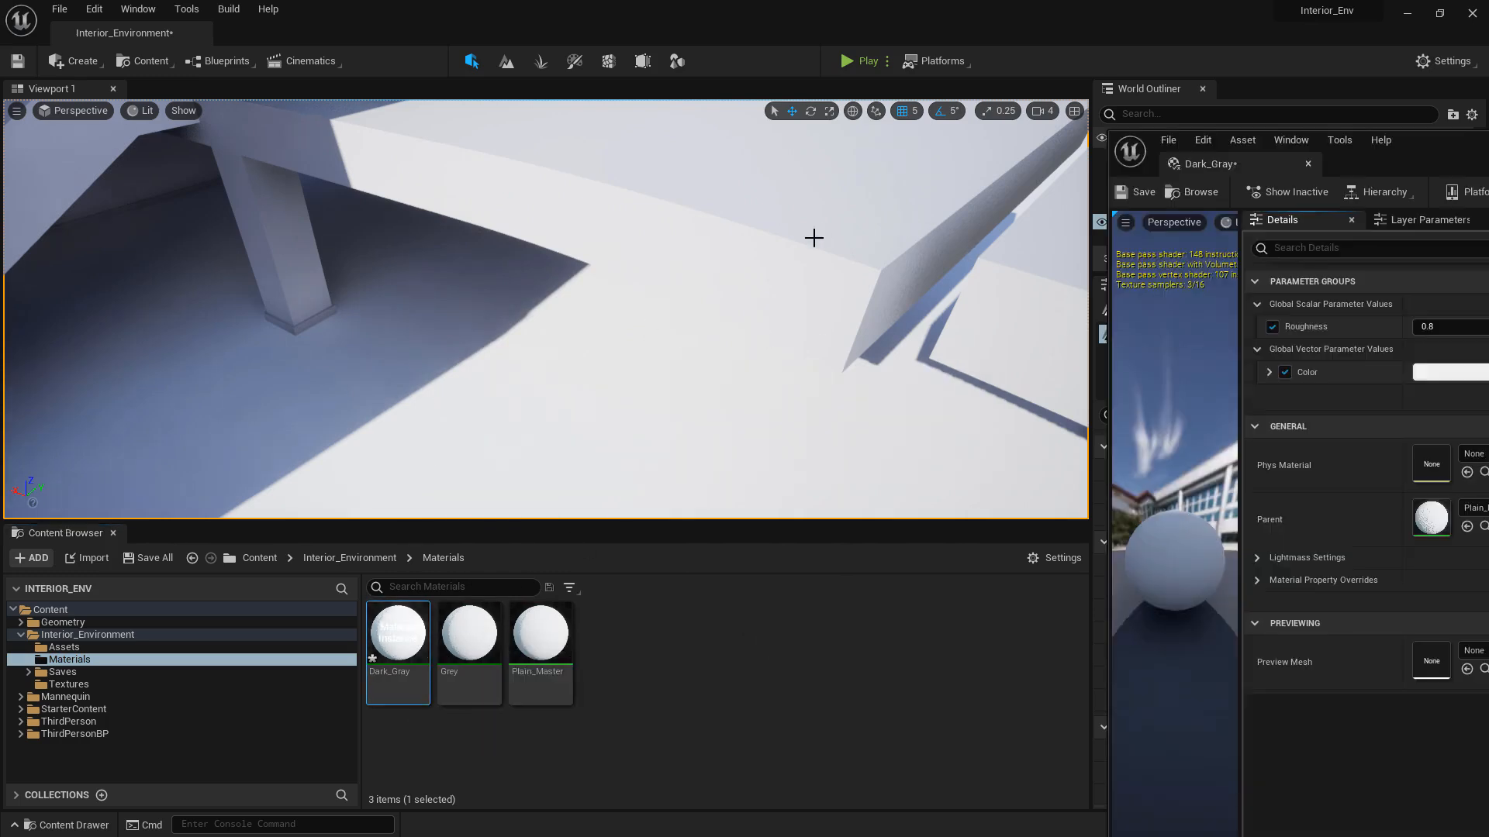
drag(1398, 151, 950, 68)
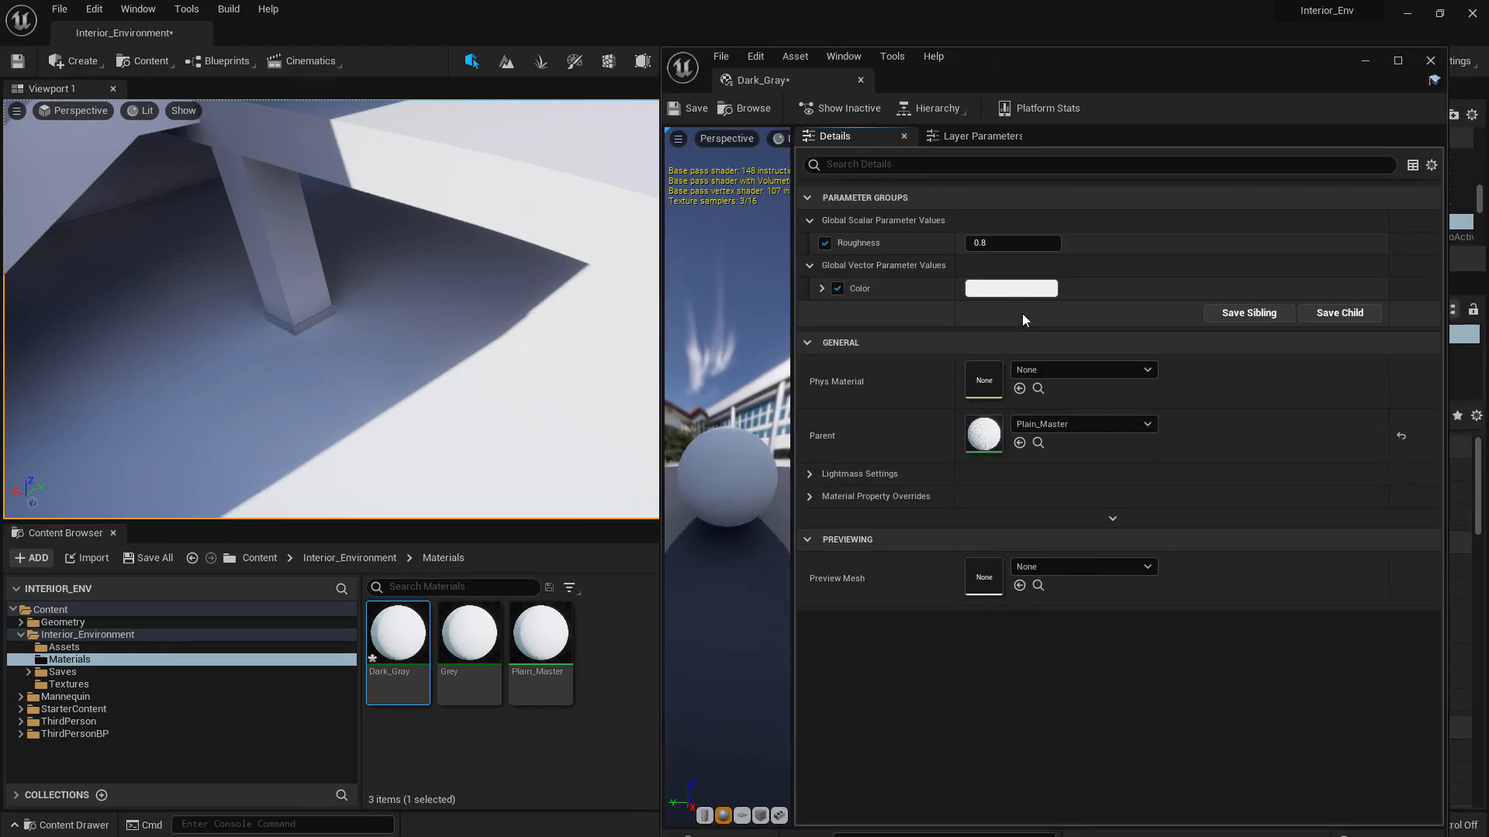
click(1010, 288)
drag(1250, 469, 1250, 496)
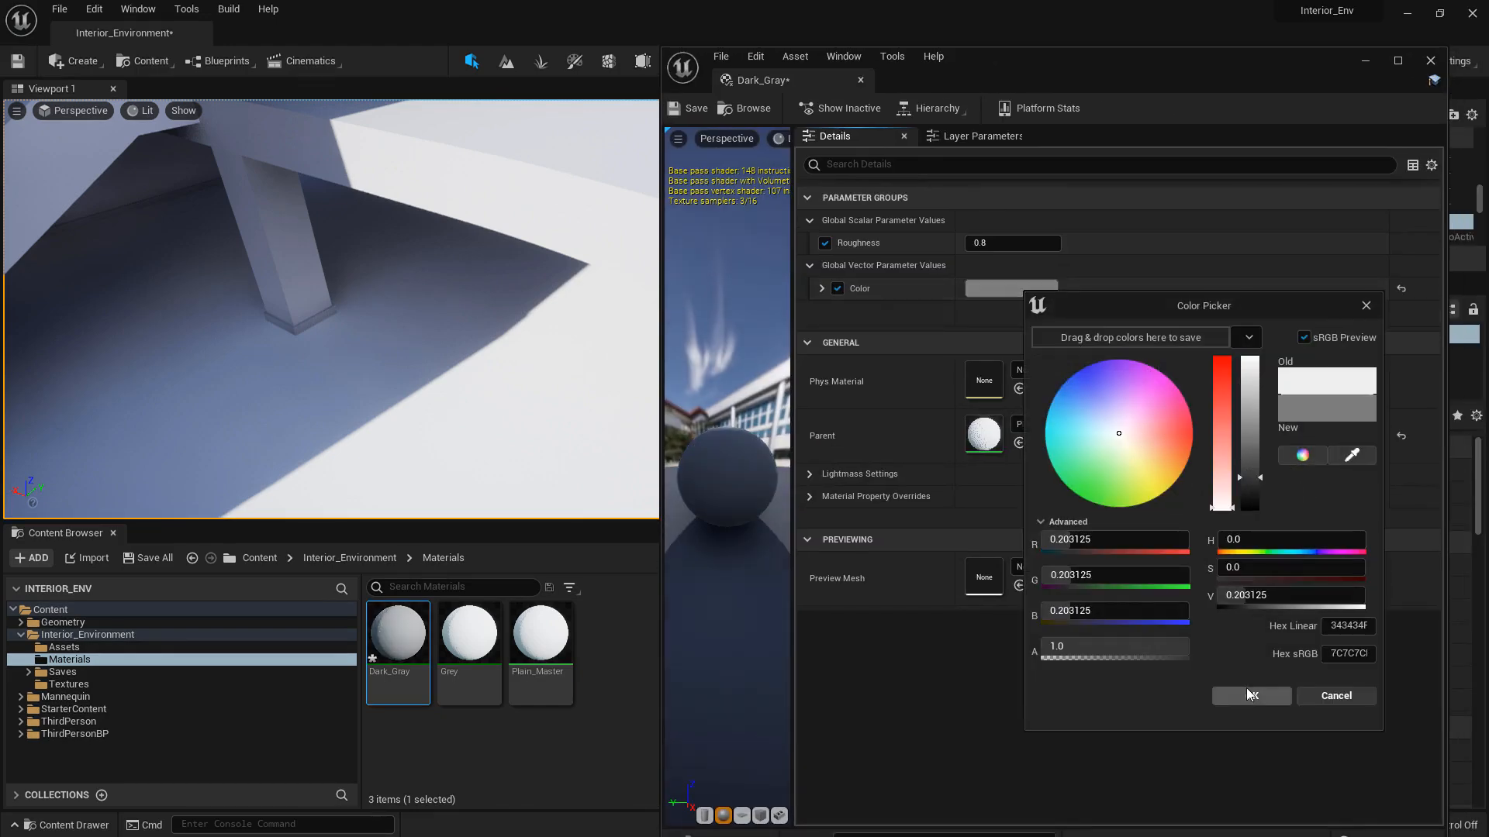
click(1252, 695)
click(860, 79)
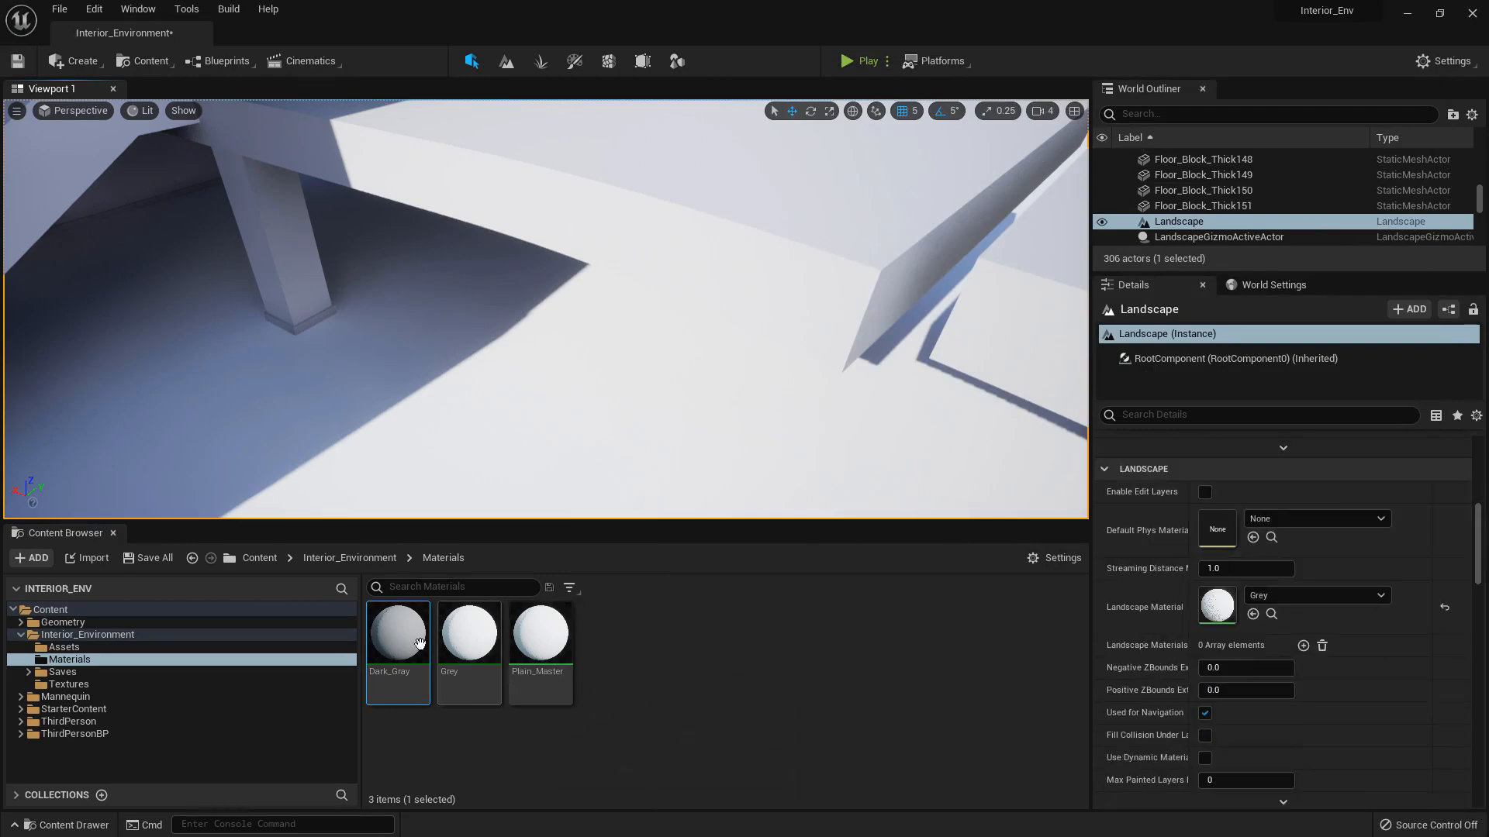
drag(419, 643, 1222, 609)
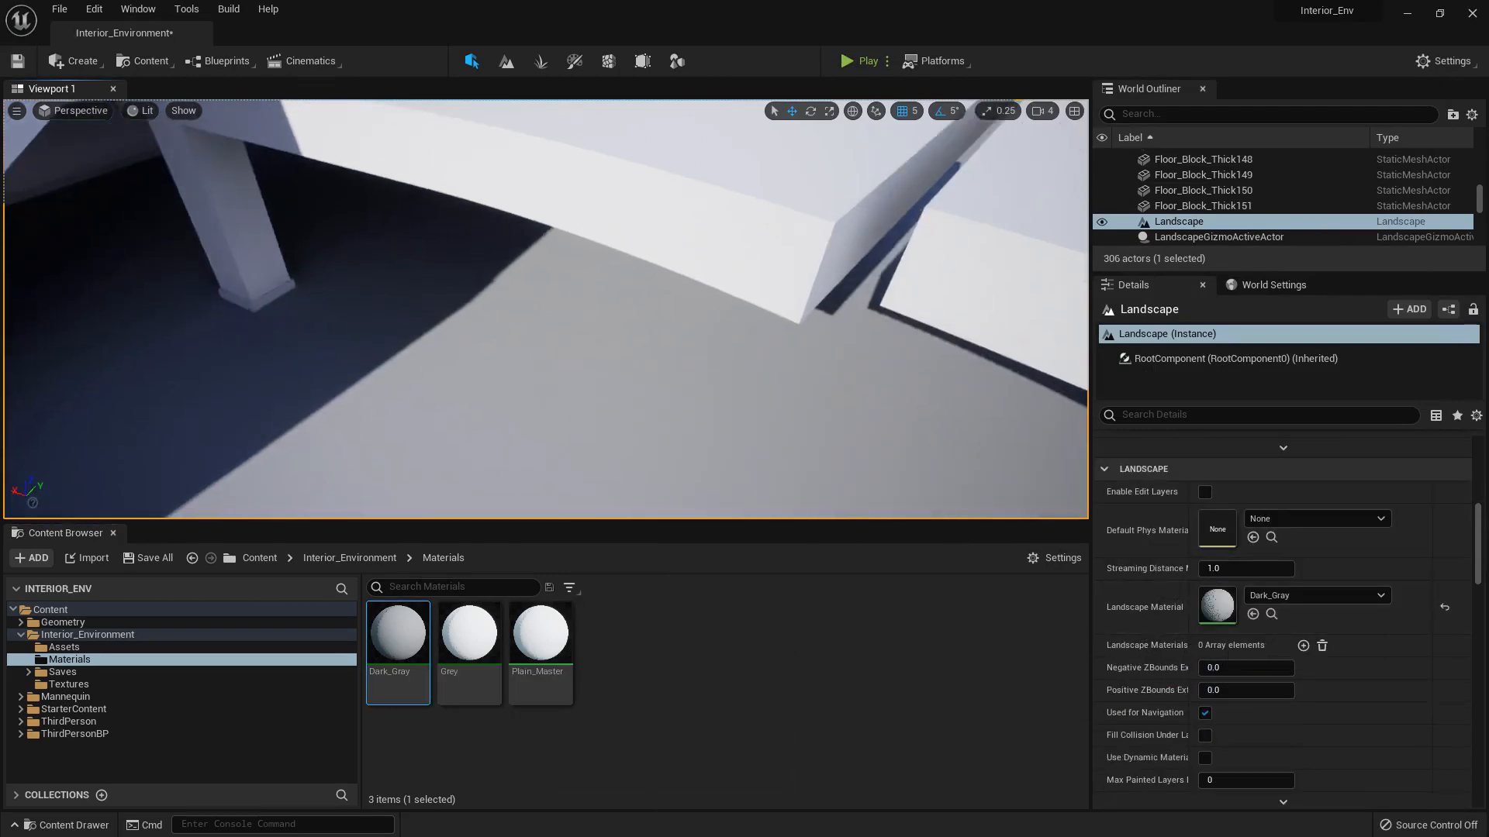
Close the gap beside the end bent block by vertex-snapping its lower corner to the neighbouring block's matching corner
right_drag(545, 311, 403, 256)
mouse_move(635, 299)
right_down()
mouse_move(707, 305)
mouse_move(613, 296)
mouse_move(641, 304)
right_up()
click(644, 302)
drag(663, 351, 573, 406)
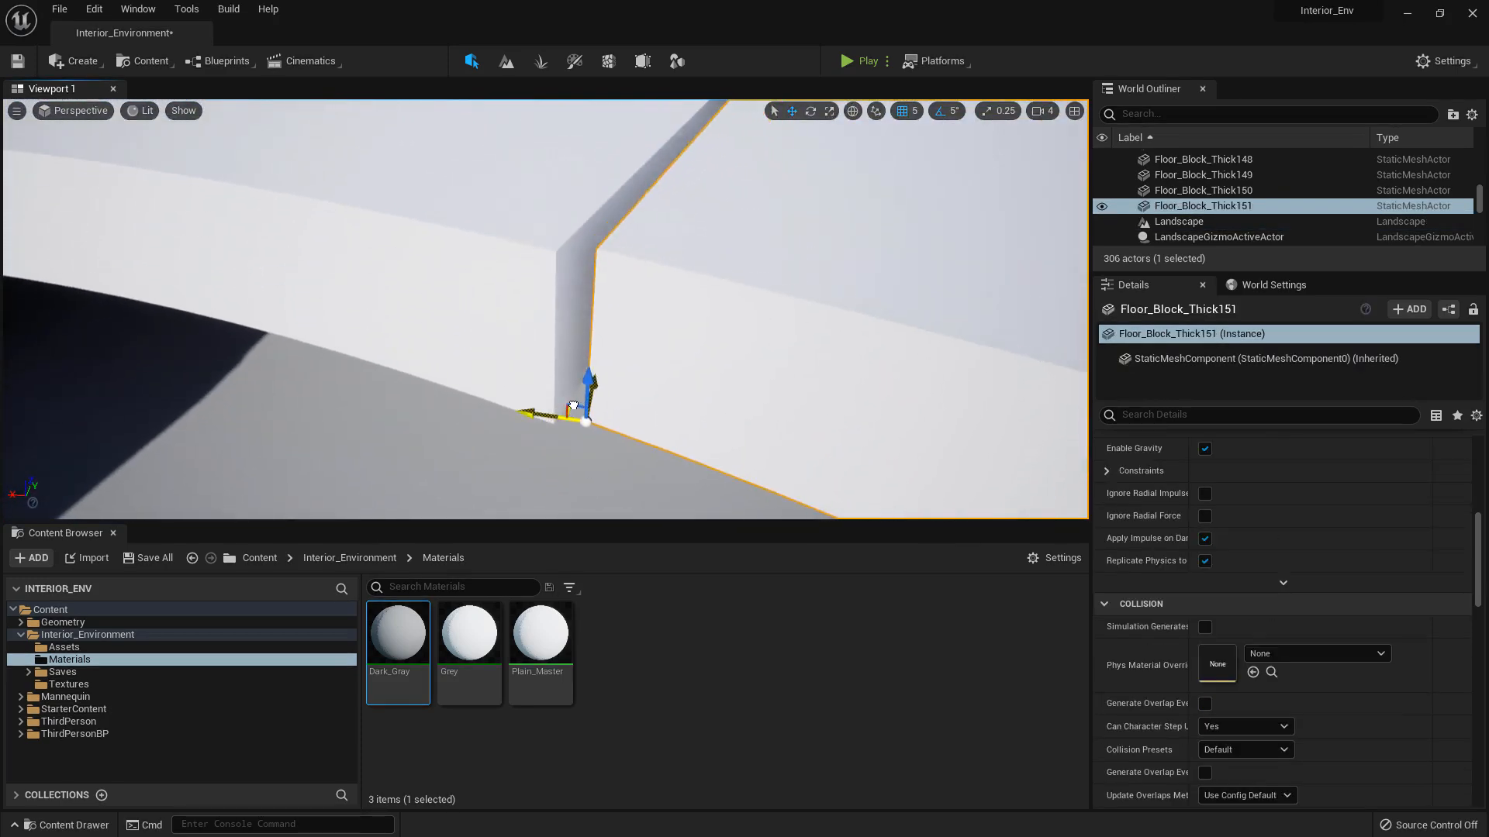
right_drag(667, 310, 668, 302)
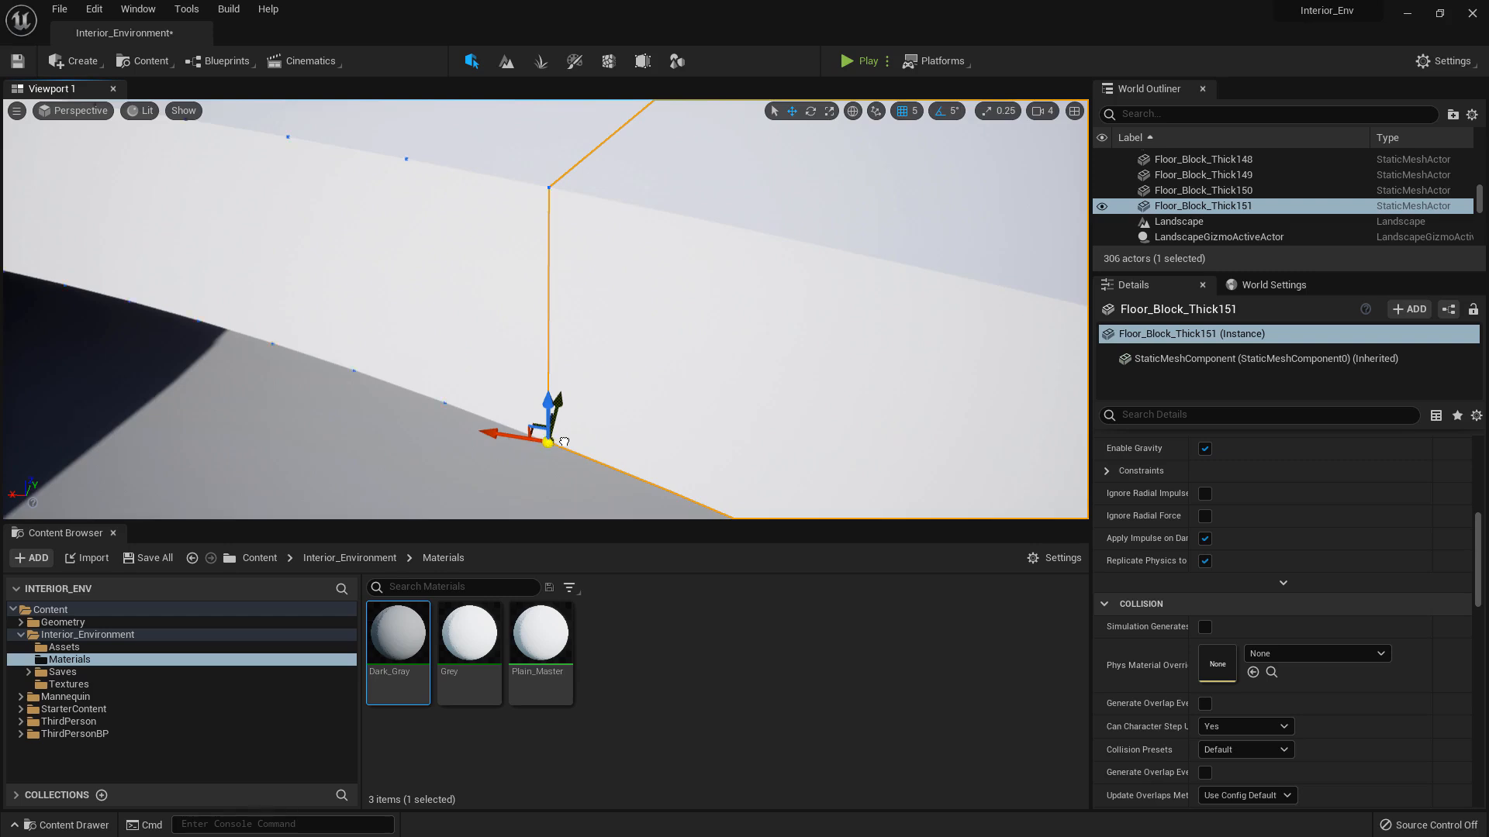
drag(567, 440, 548, 218)
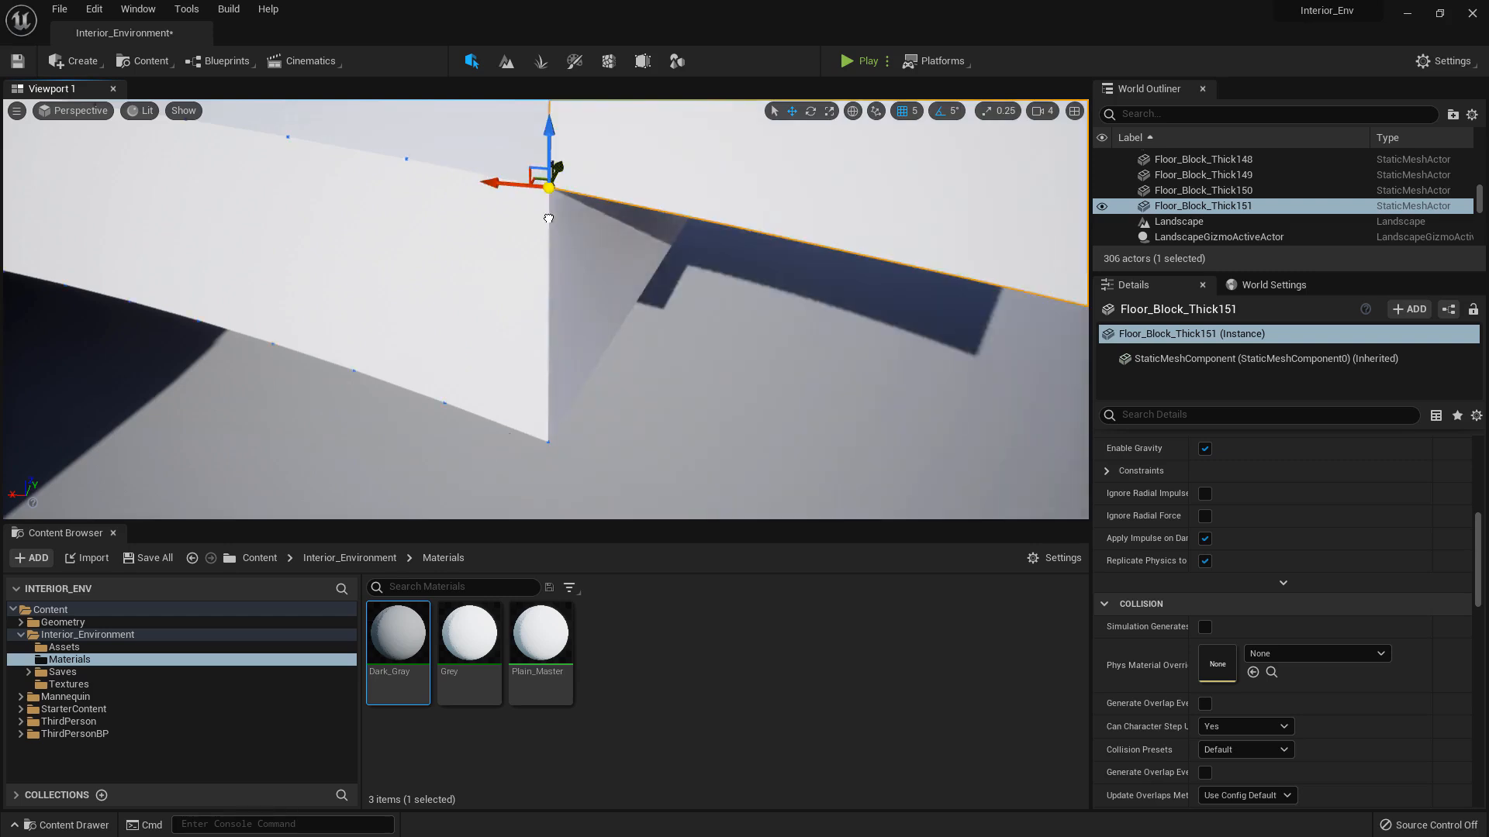
key(ctrl+z)
drag(545, 152, 550, 172)
key(ctrl+z)
Duplicate the end bent block and move the copy outward to the open end of the curve
right_drag(500, 275, 528, 325)
key(s)
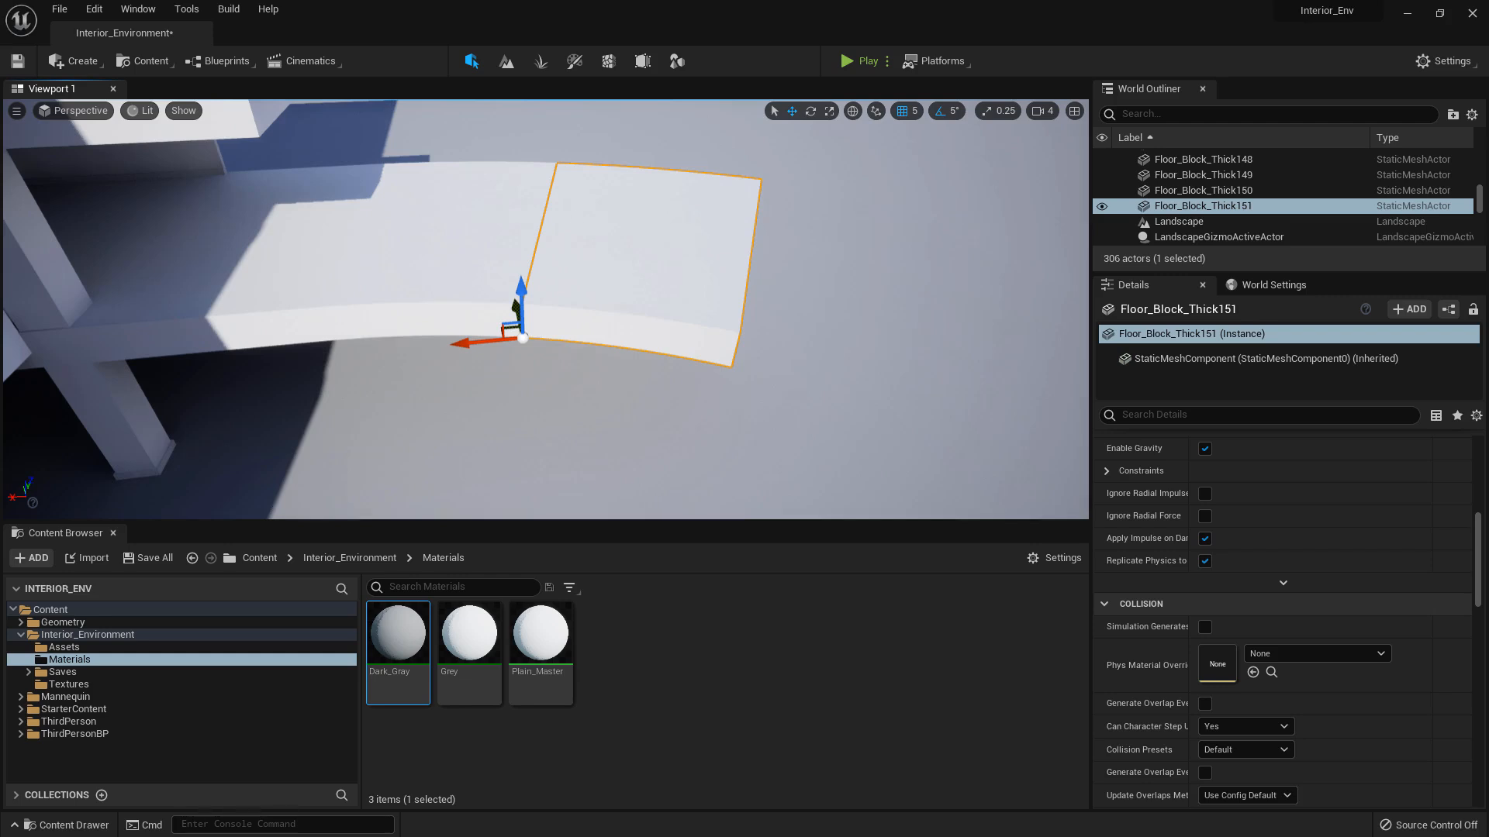
key(w)
right_drag(657, 259, 577, 342)
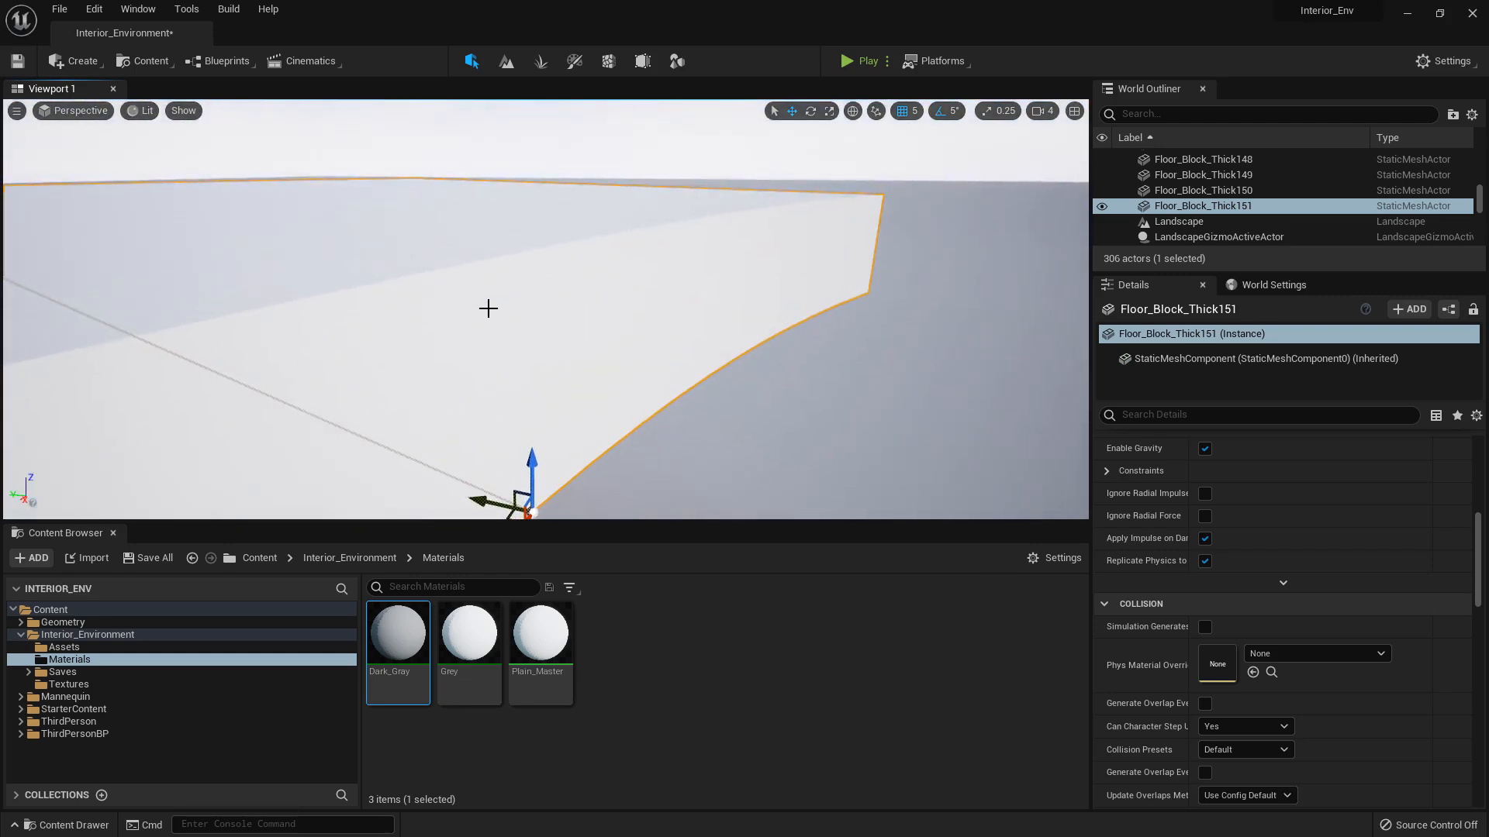
key(d)
right_drag(667, 327, 539, 322)
key(s)
right_drag(520, 269, 486, 268)
key(a)
key(ctrl+d)
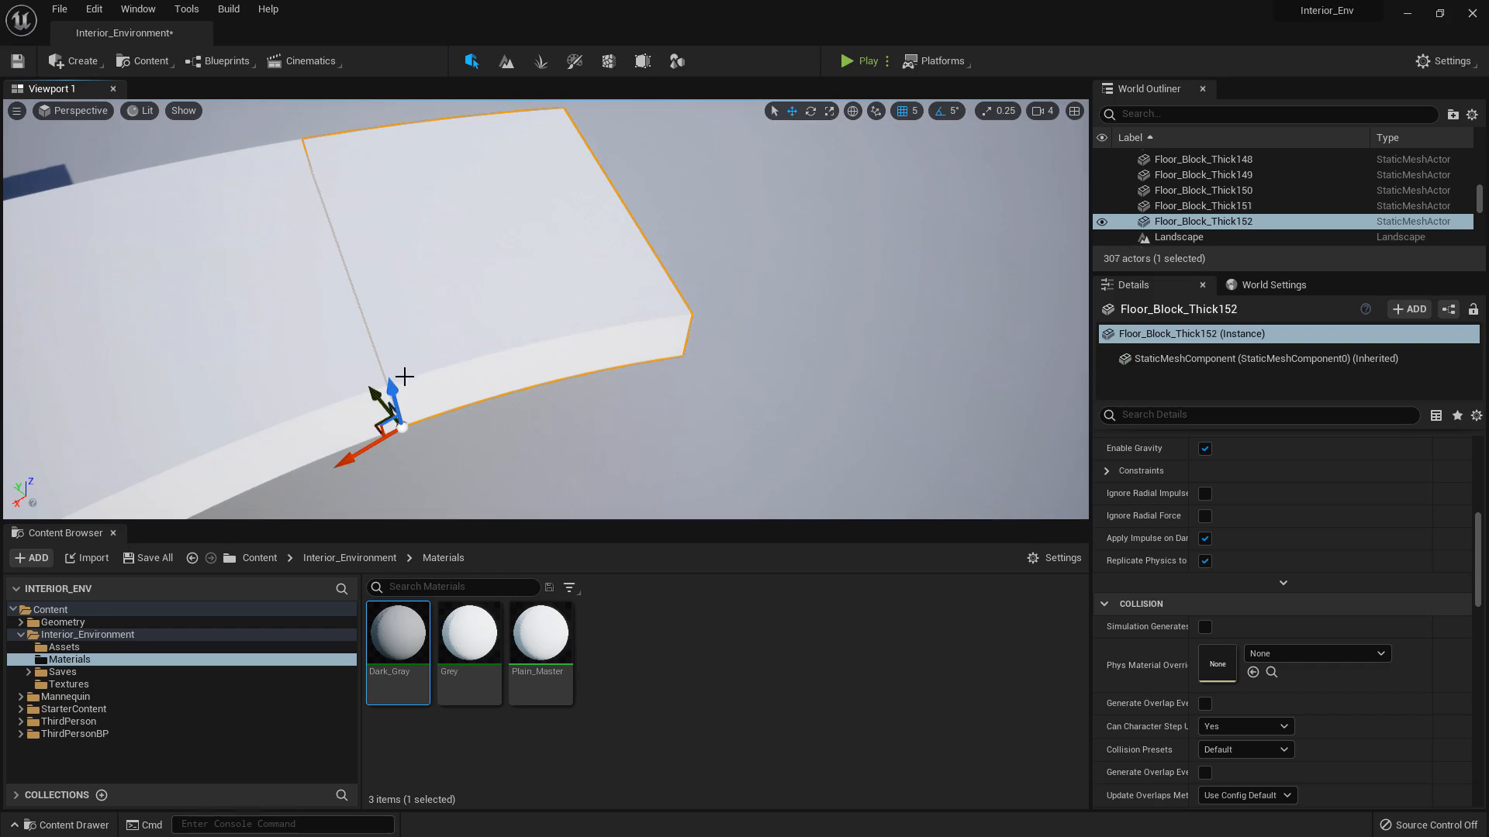
drag(372, 423, 672, 346)
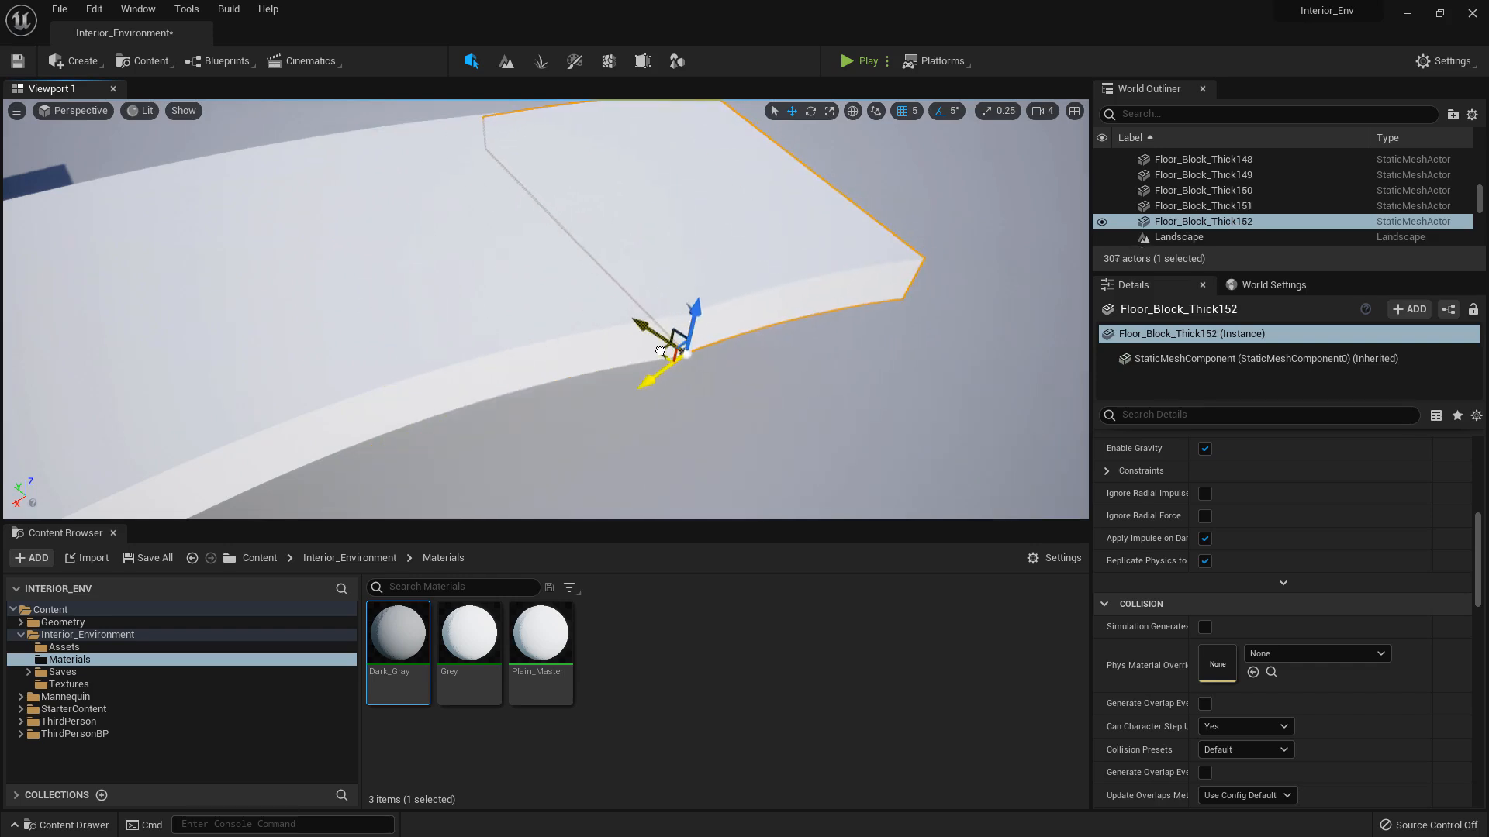
Rotate the new bent copy by 15° and vertex-snap its lower inner corner to the previous block
right_drag(660, 351, 652, 361)
key(e)
drag(563, 489, 532, 474)
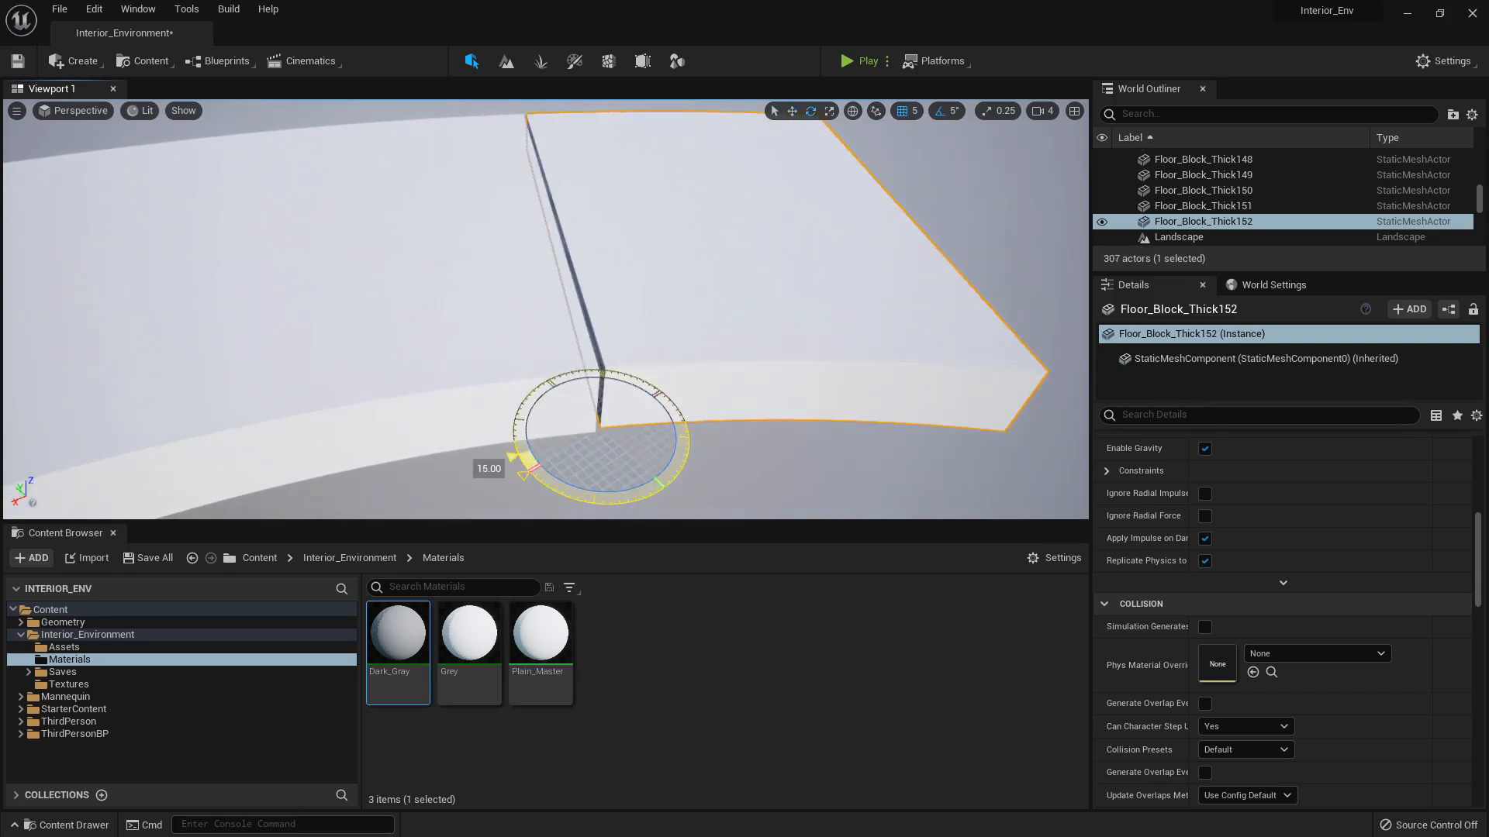
right_drag(628, 413, 637, 423)
key(w)
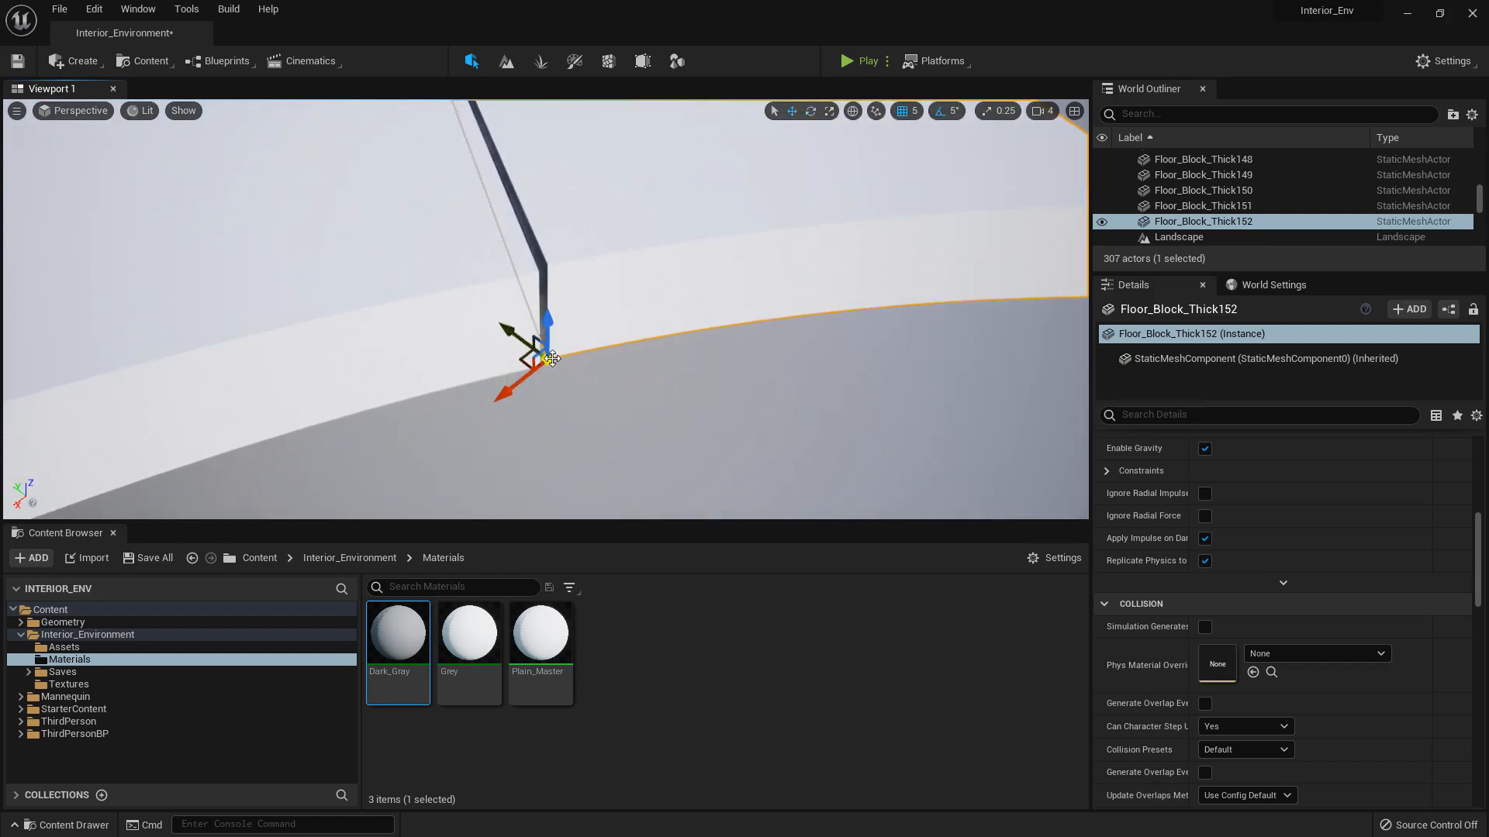
drag(551, 358, 537, 363)
Extend the curve with another duplicate of the end bent block, turned to follow the bend and vertex-snapped to its neighbour
right_drag(561, 354, 353, 369)
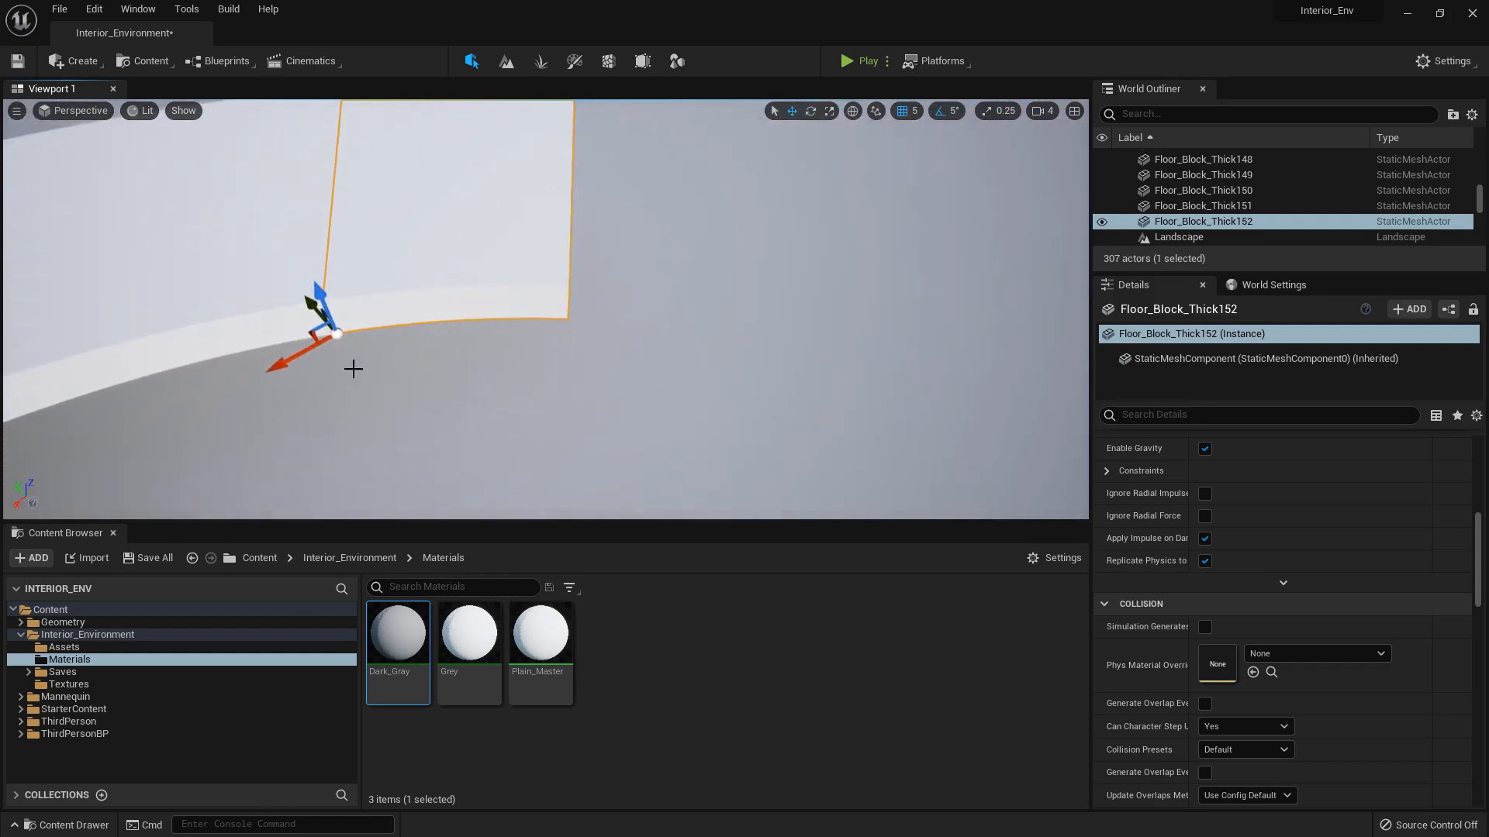
alt+drag(306, 352, 303, 354)
right_drag(305, 354, 351, 359)
drag(366, 359, 587, 317)
mouse_move(587, 316)
right_down()
mouse_move(648, 314)
mouse_move(592, 330)
right_up()
key(e)
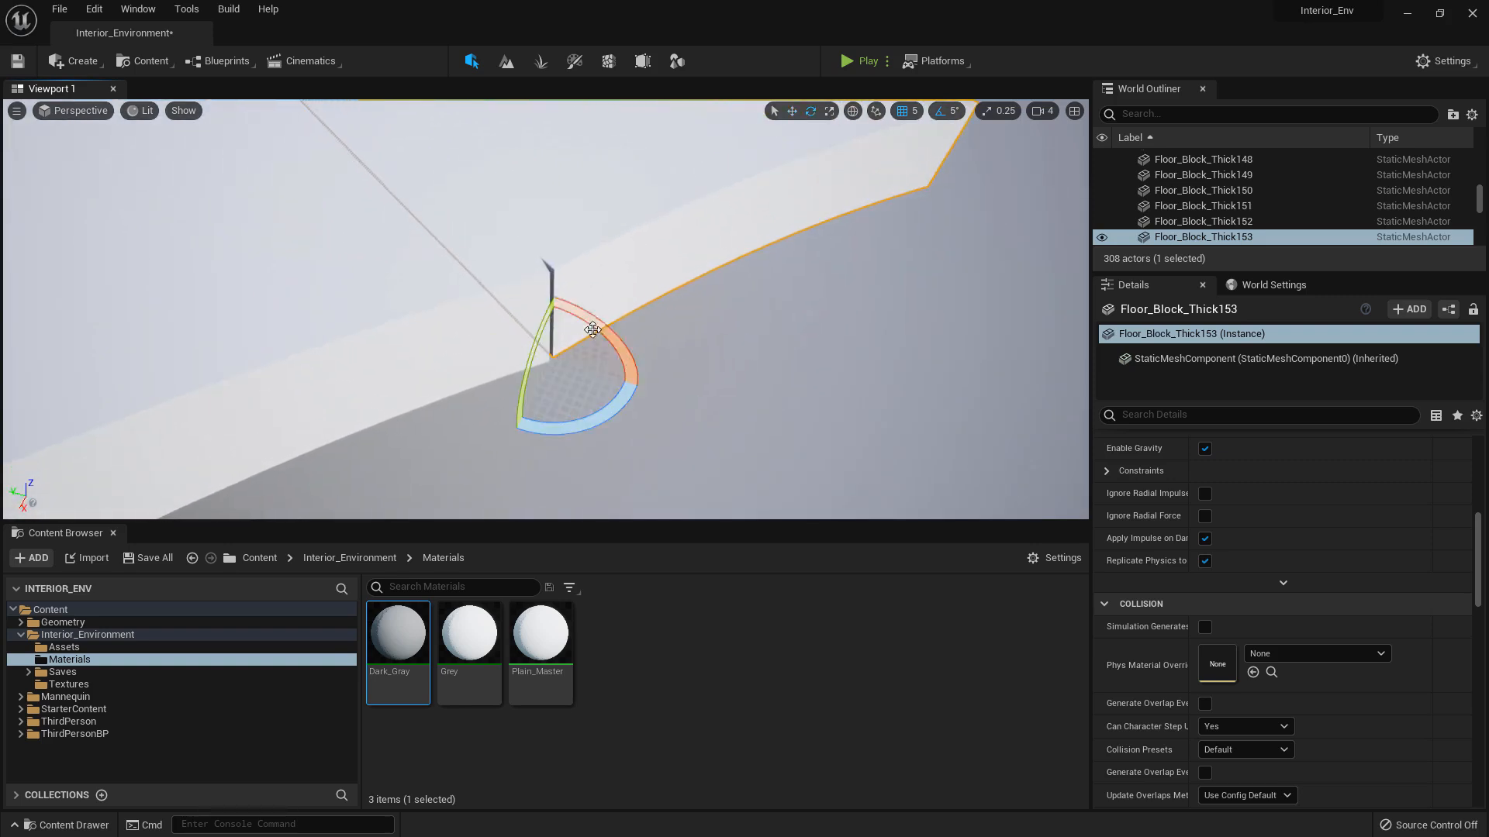
drag(594, 420, 501, 422)
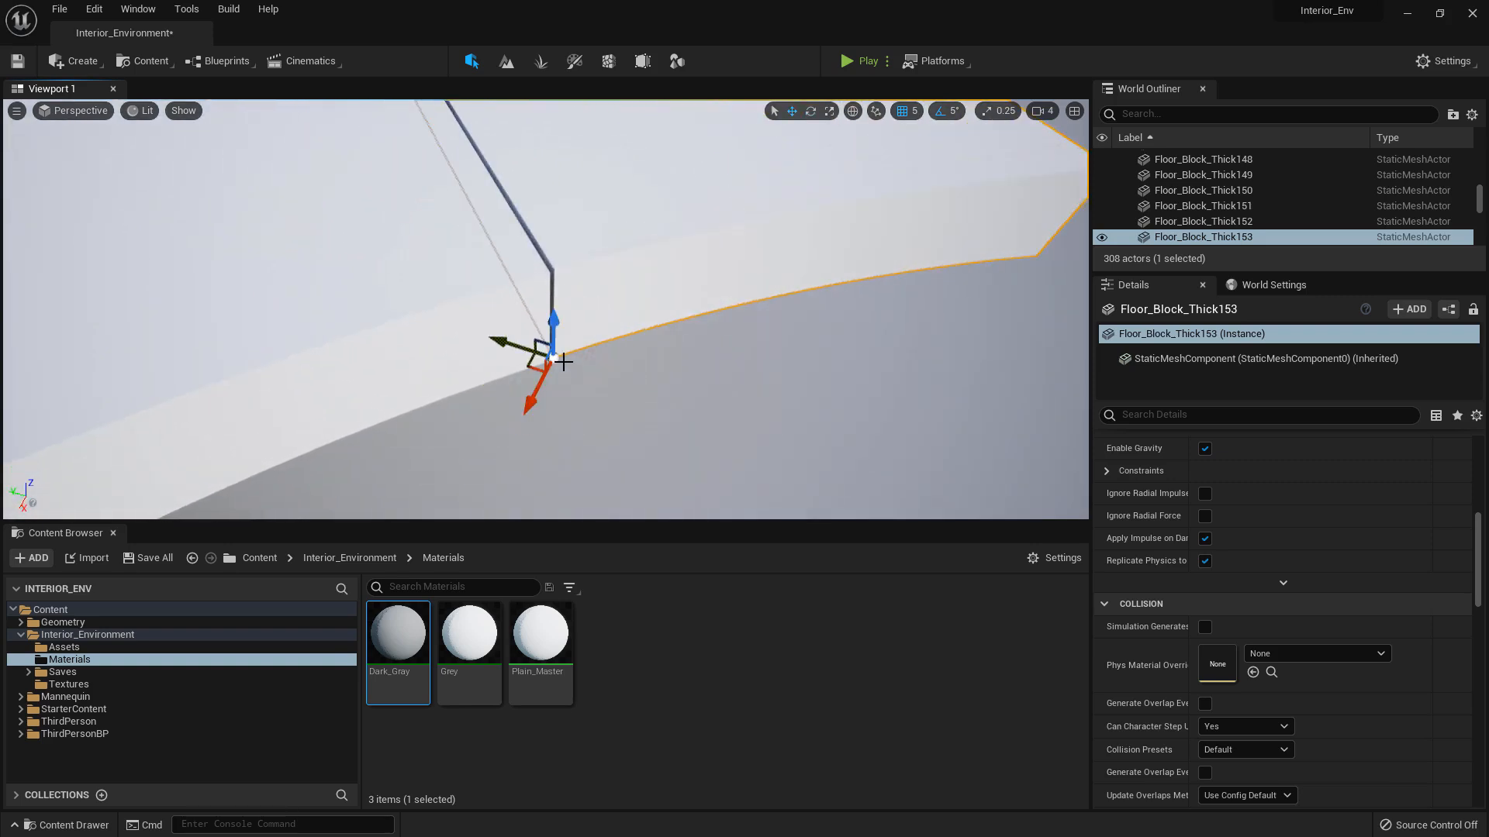
drag(556, 356, 579, 349)
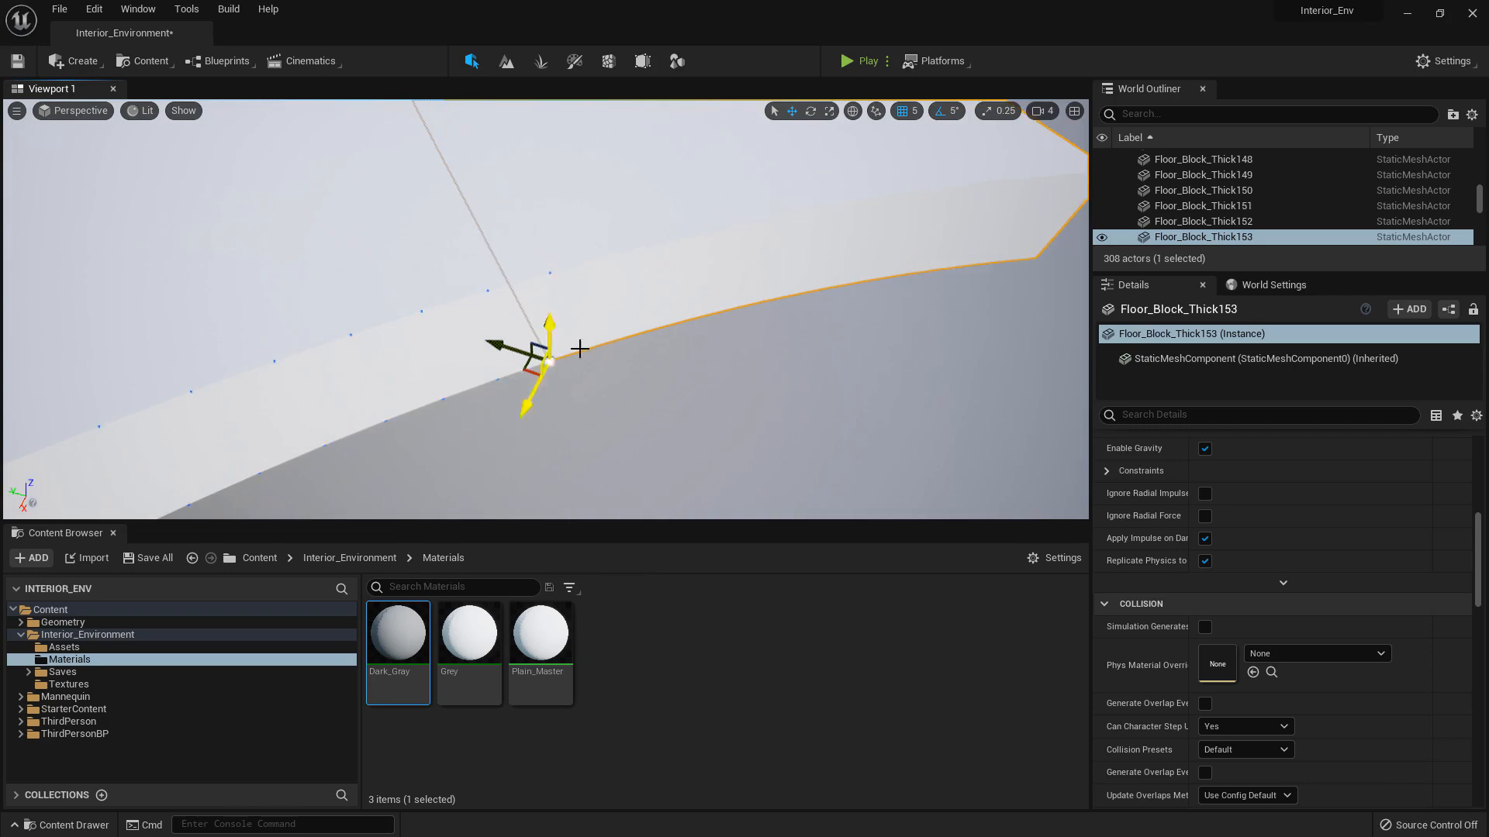
Add one more copy of the bent block at the curve's open end, rotated and corner-snapped to continue the arc
right_drag(578, 349, 412, 377)
alt+drag(341, 368, 605, 320)
right_drag(605, 321, 592, 448)
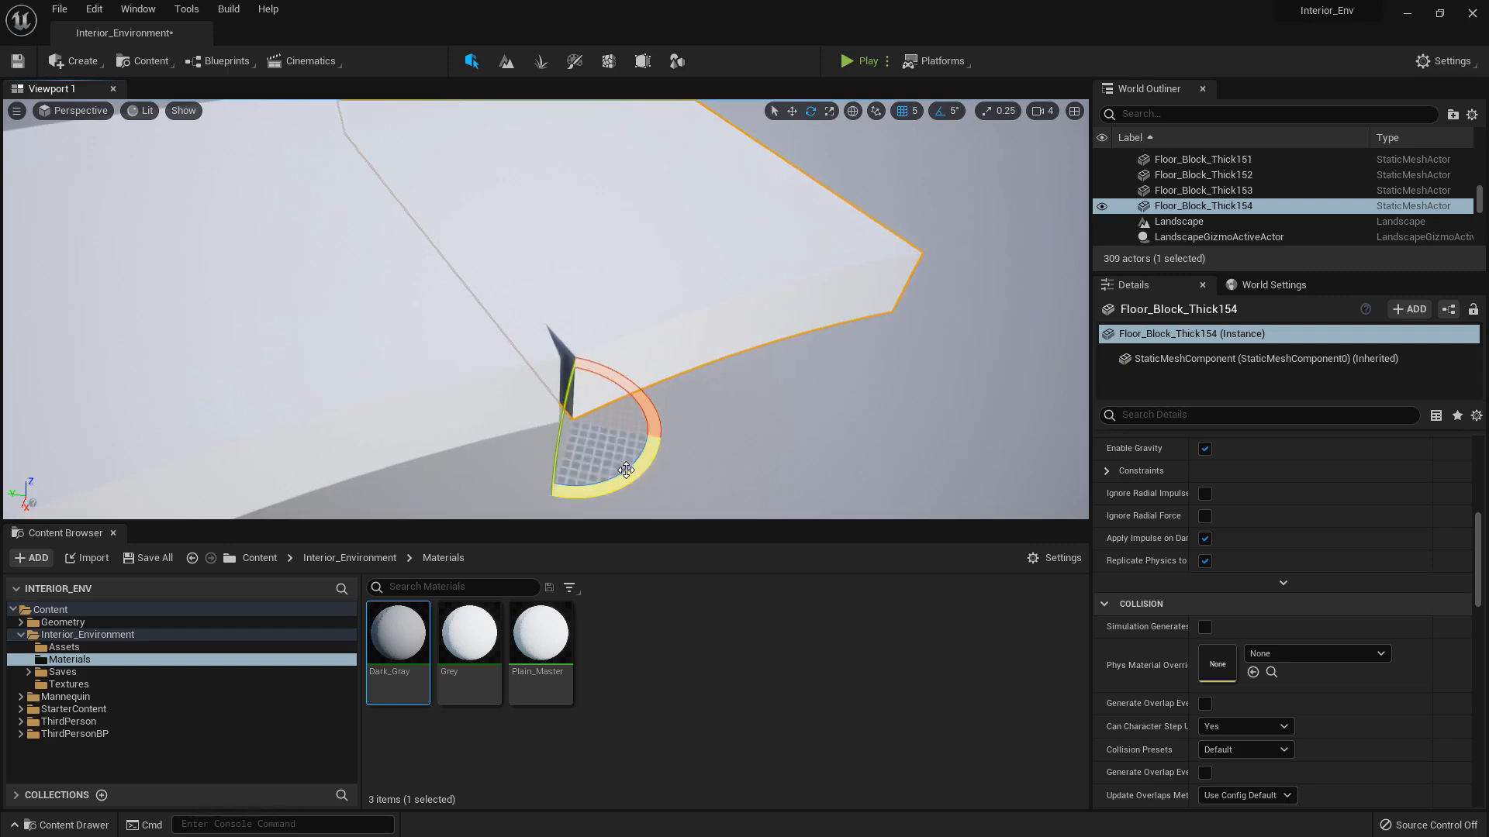
drag(627, 470, 549, 497)
key(f)
key(w)
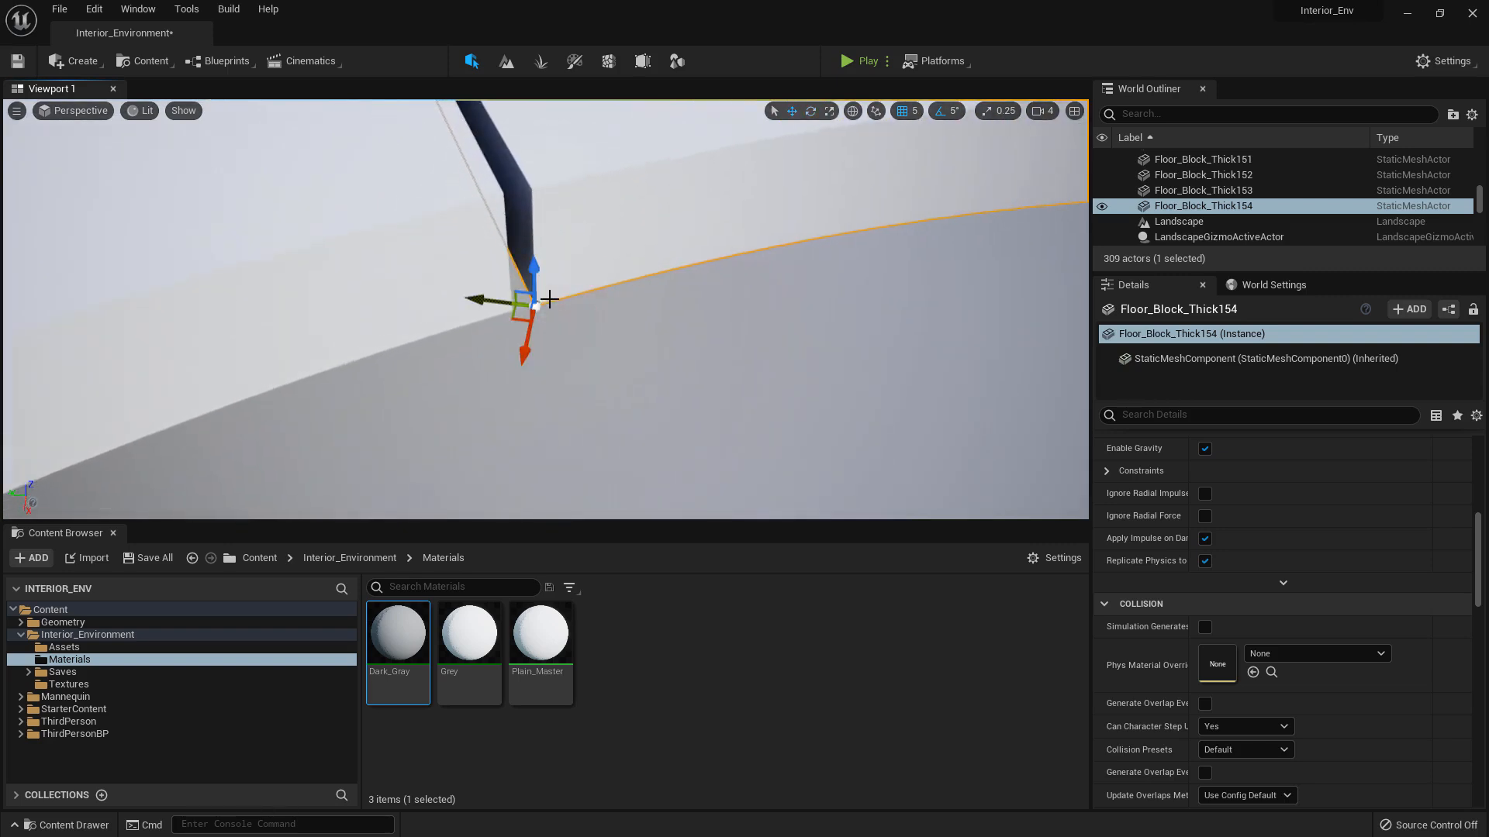
drag(541, 306, 517, 310)
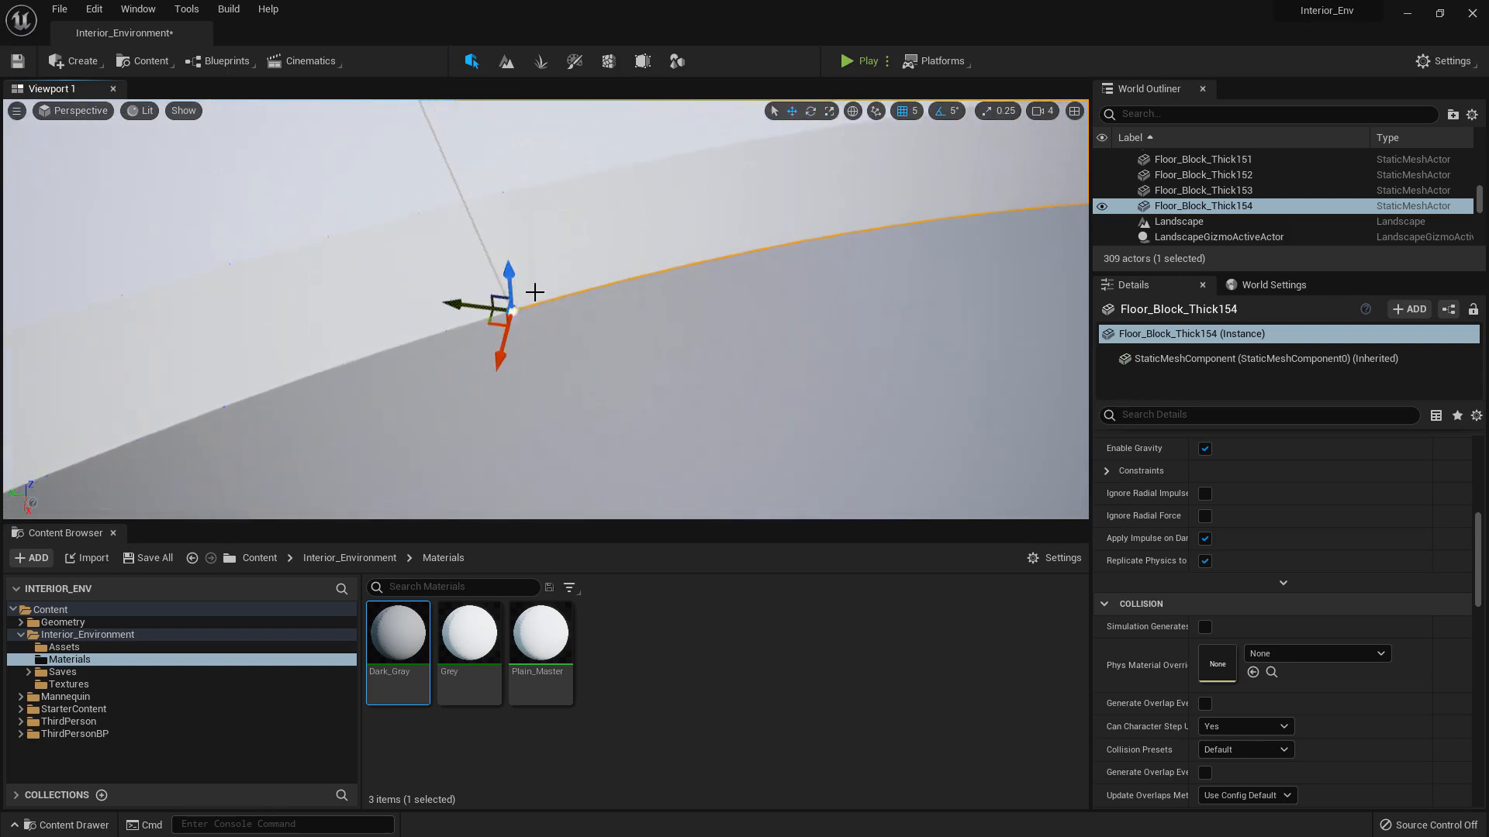
Duplicate the latest bent block past its end and join the copy to the arc, rotated by 15° and vertex-snapped
right_drag(532, 292, 456, 311)
key(w)
alt+drag(248, 376, 597, 387)
right_drag(597, 387, 599, 438)
key(e)
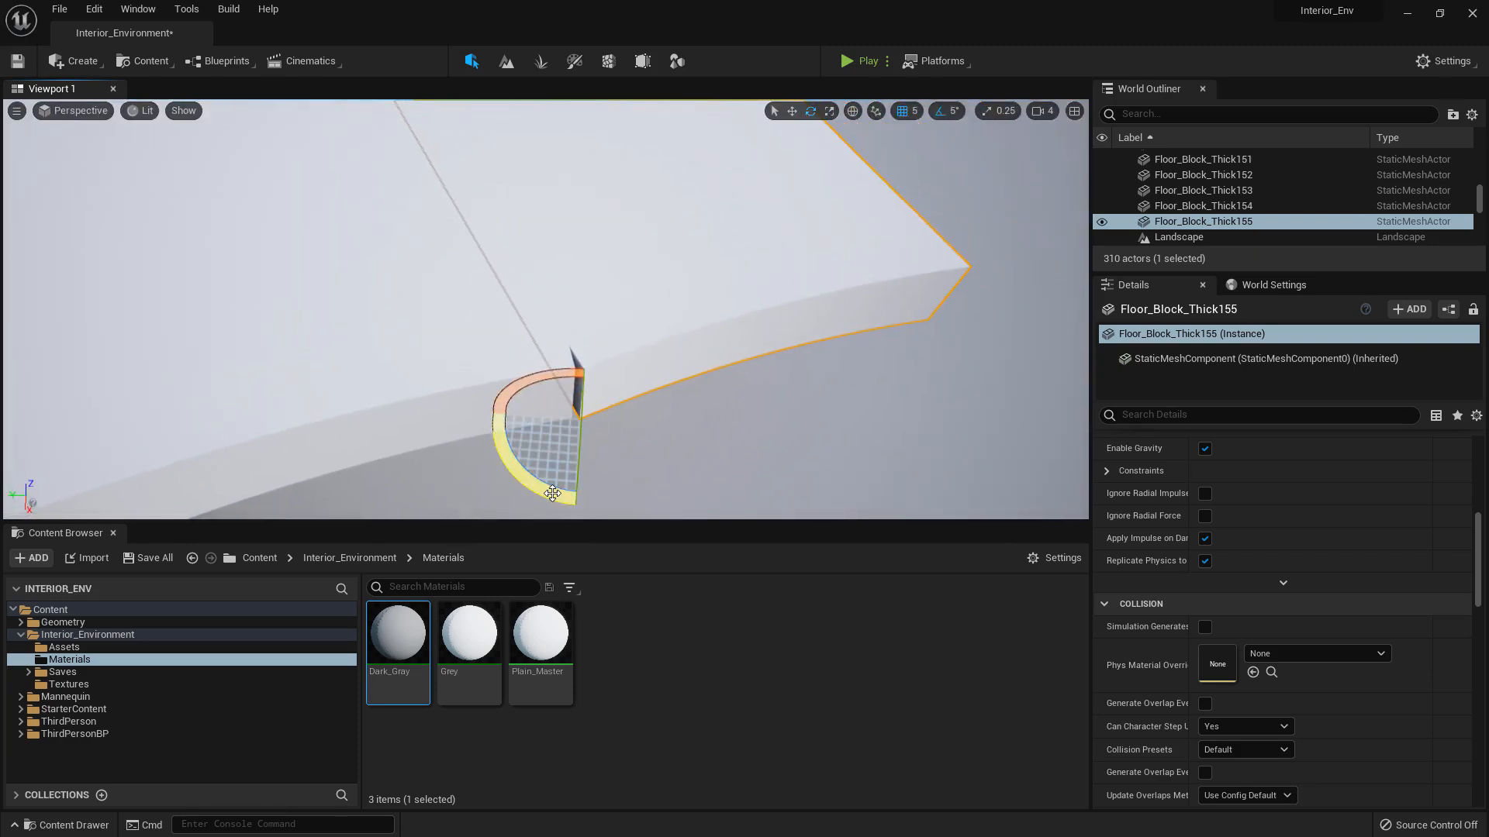
drag(552, 493, 559, 502)
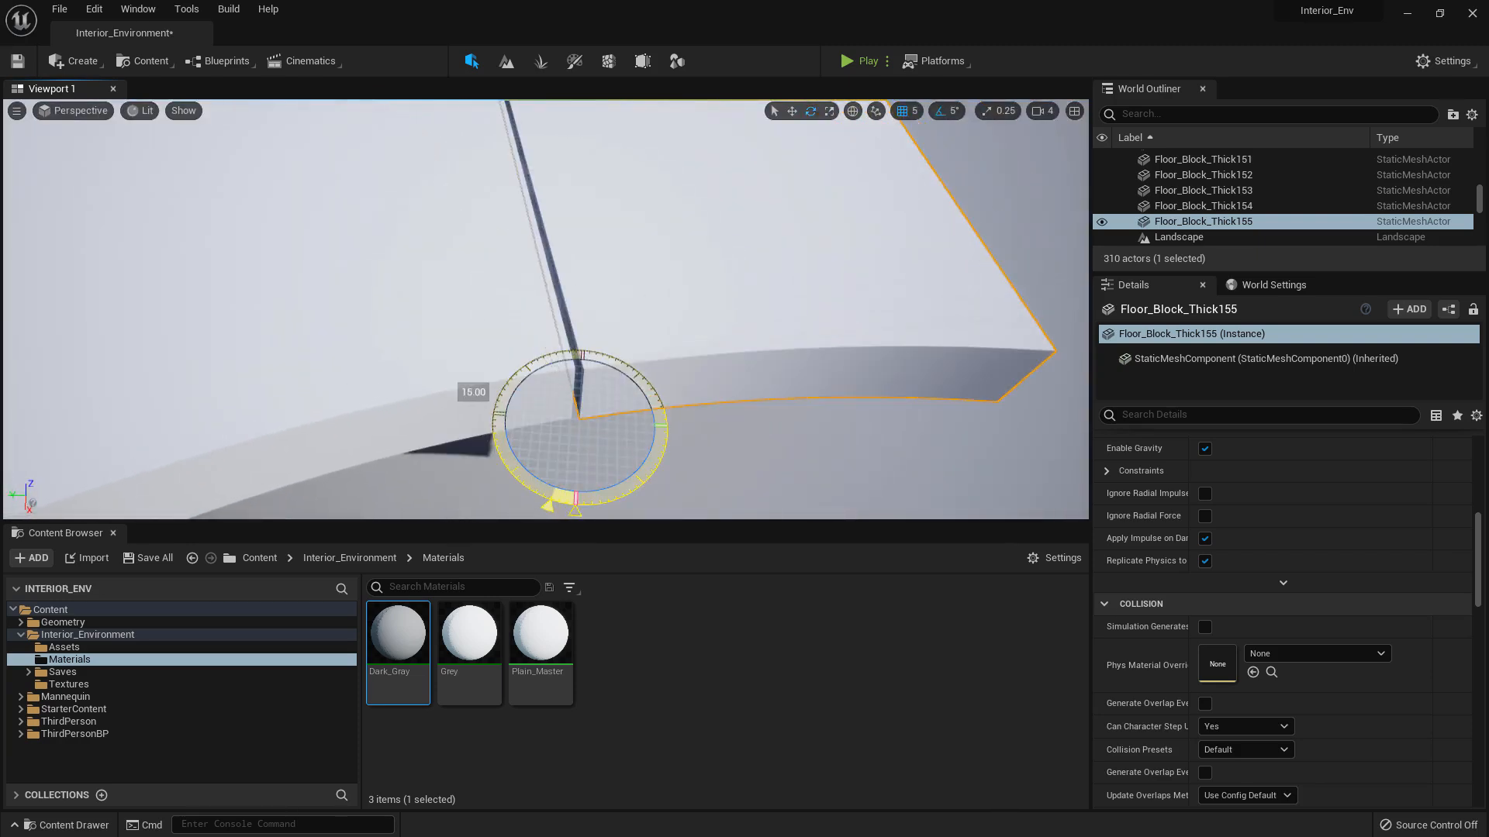
right_drag(552, 480, 507, 369)
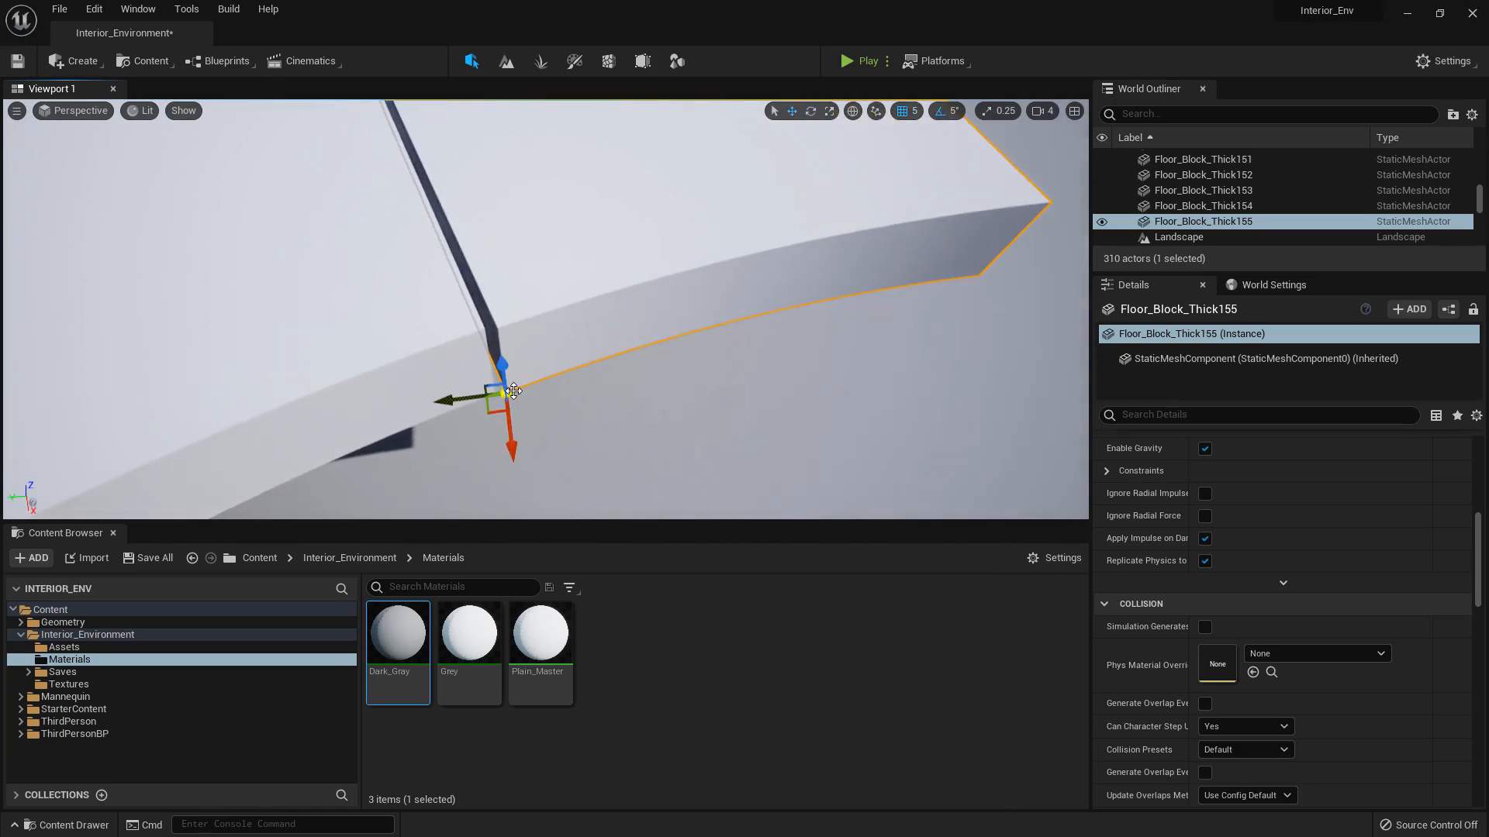
drag(513, 392, 501, 393)
Duplicate the two square floor blocks where the curve begins and move the copies to the curve's far end
right_drag(527, 386, 388, 473)
right_drag(587, 396, 576, 475)
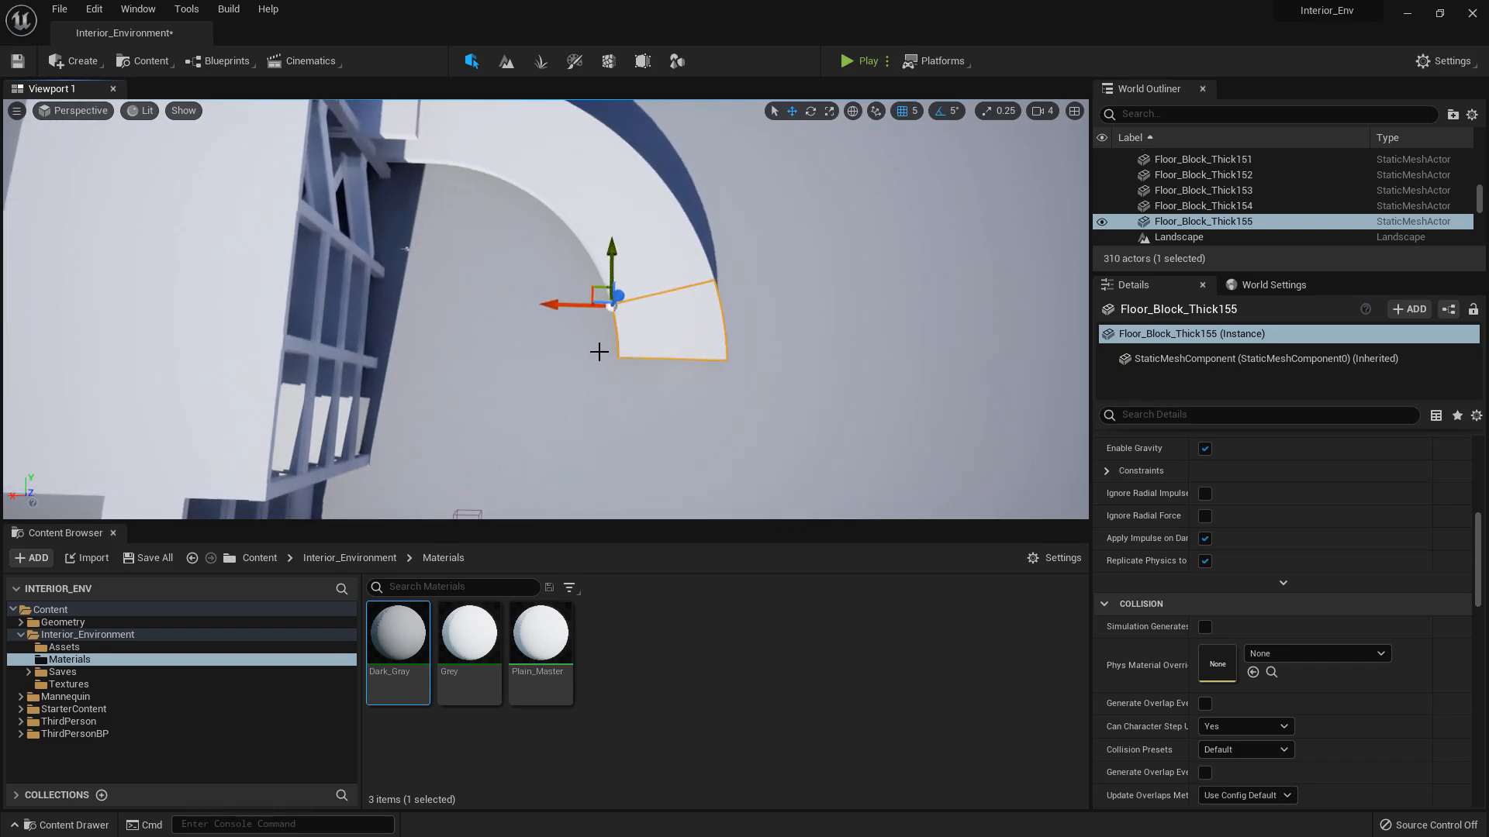
right_drag(598, 352, 430, 220)
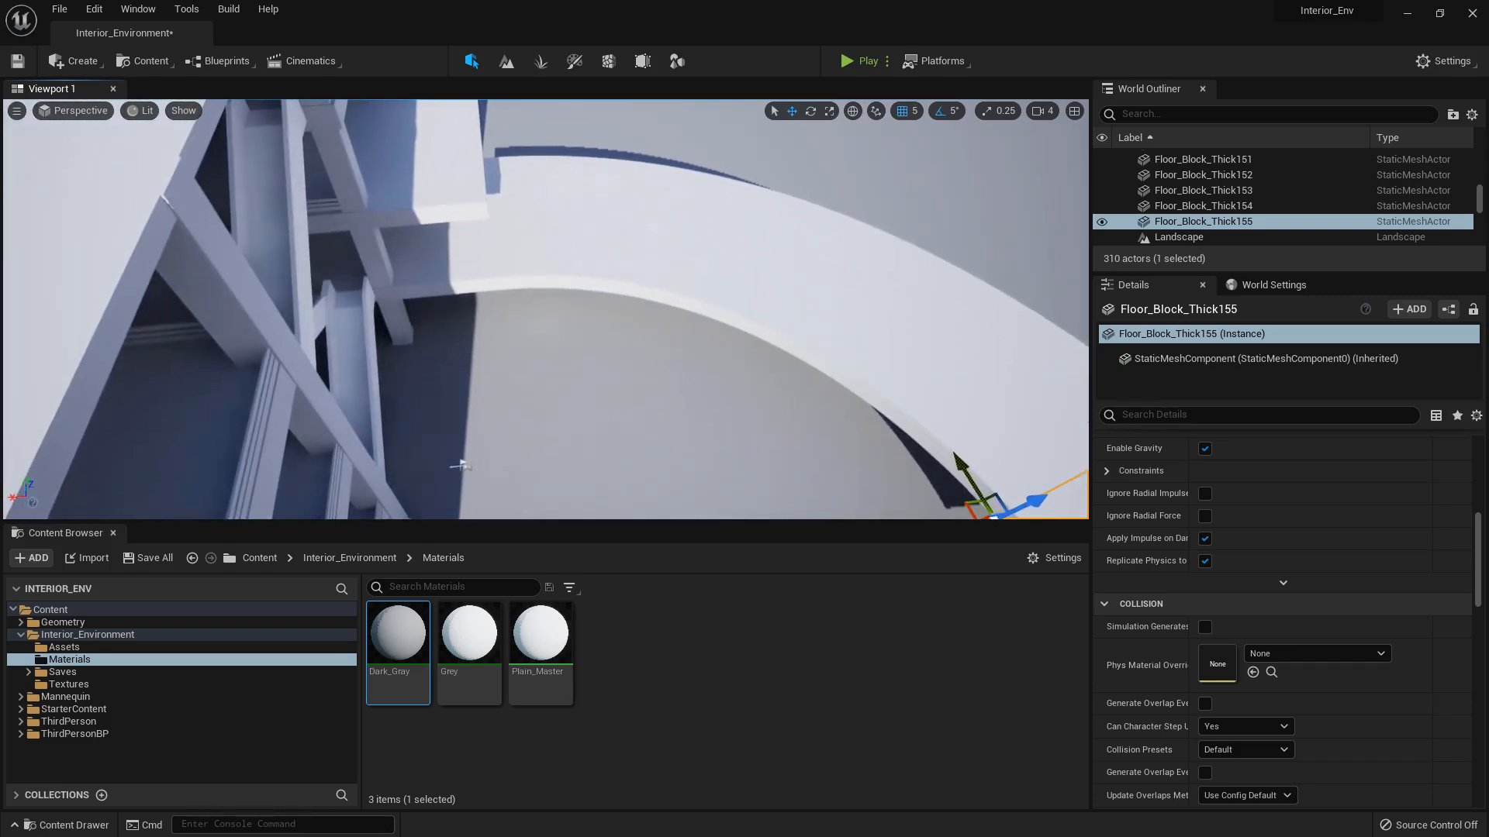
click(434, 146)
click(430, 257)
right_drag(465, 285, 488, 132)
shift+click(467, 165)
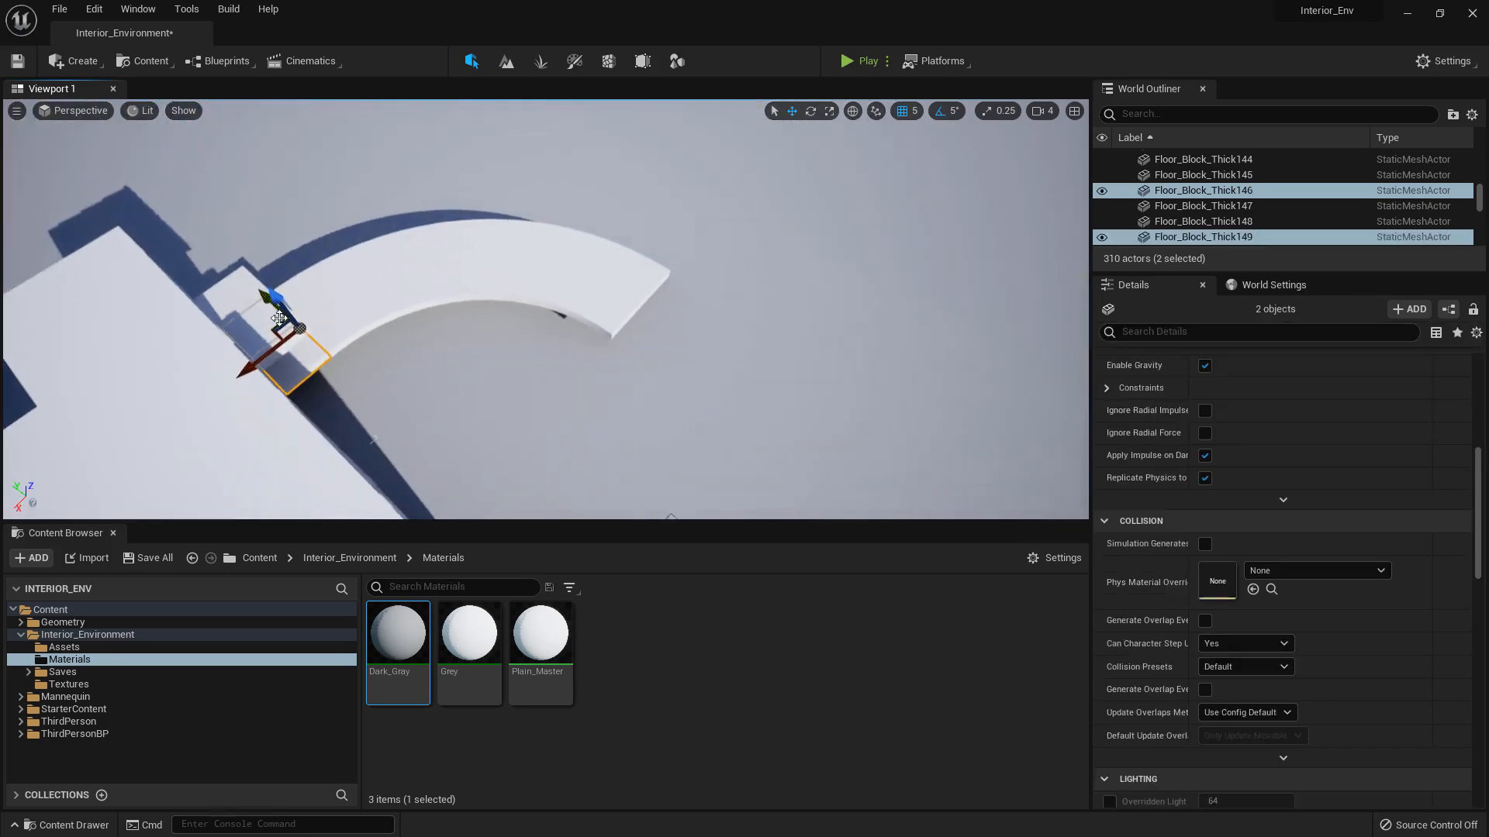
alt+drag(280, 323, 280, 358)
mouse_move(280, 358)
right_down()
mouse_move(349, 360)
mouse_move(256, 357)
right_up()
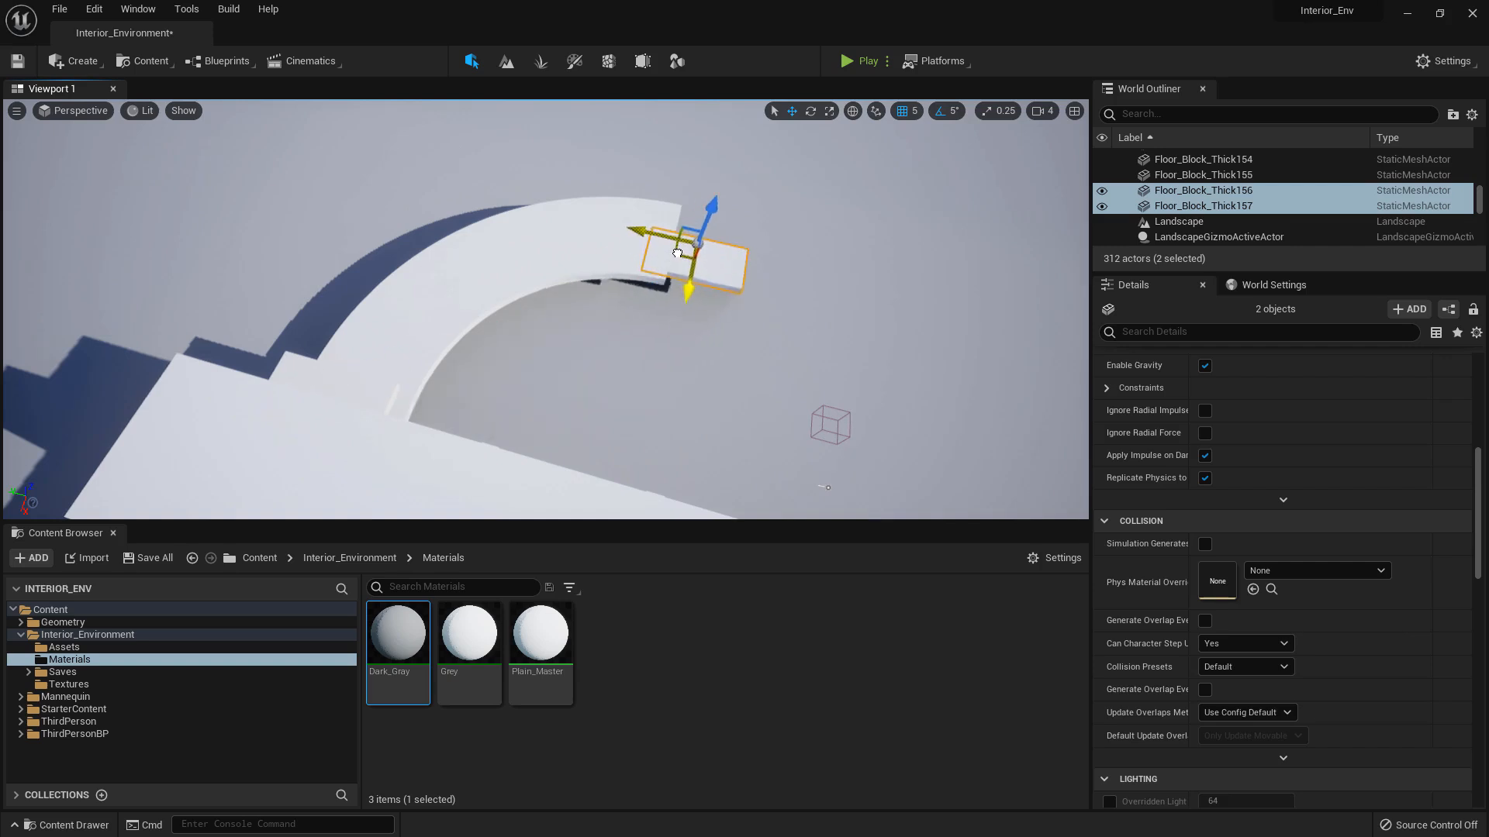
drag(677, 253, 662, 253)
Rotate the copied pair of square blocks by 90° and position them against the curve's far end
right_drag(662, 253, 710, 218)
key(w)
key(e)
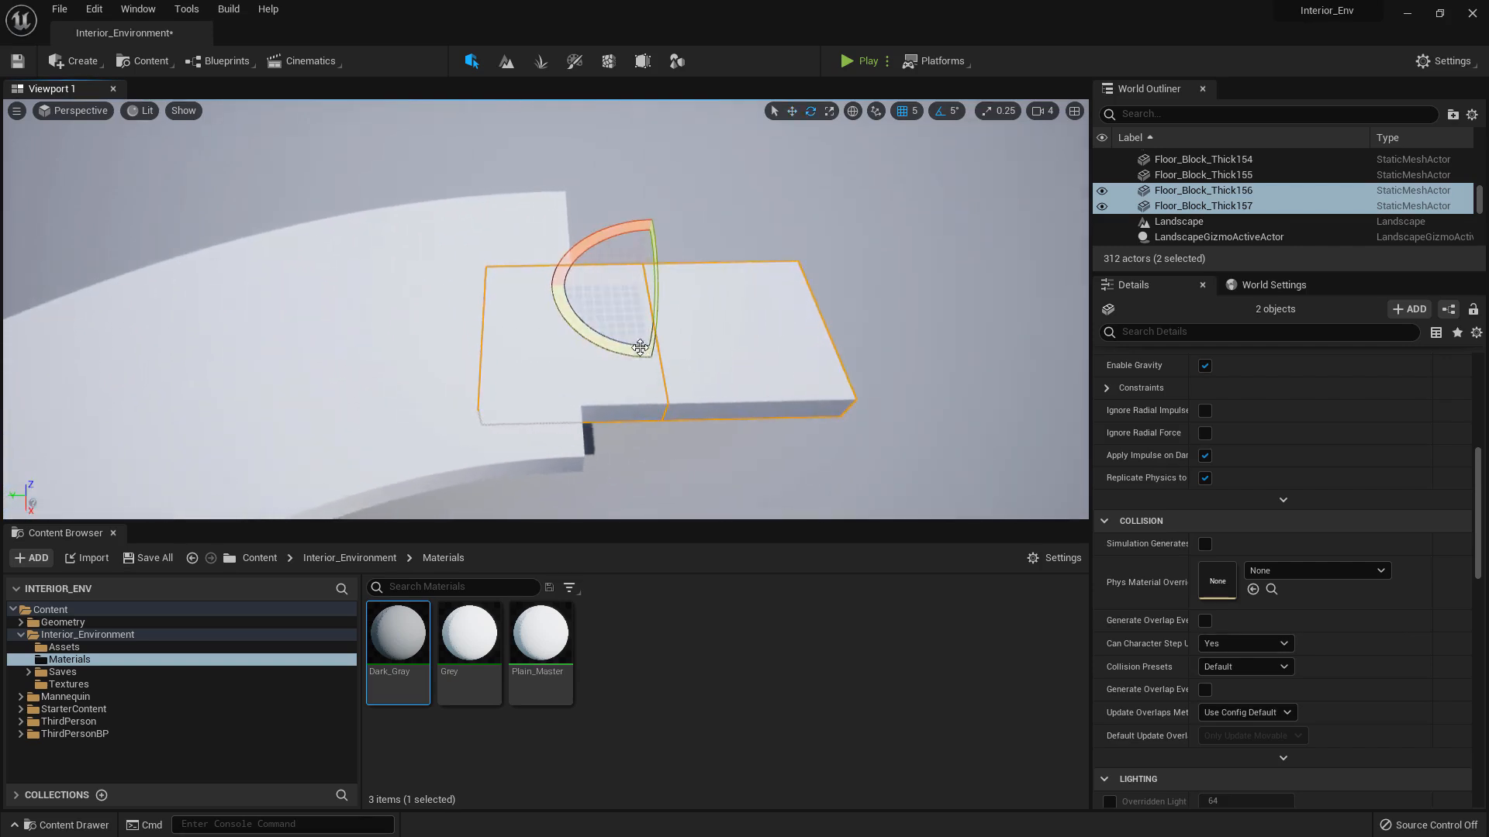
drag(640, 347, 582, 372)
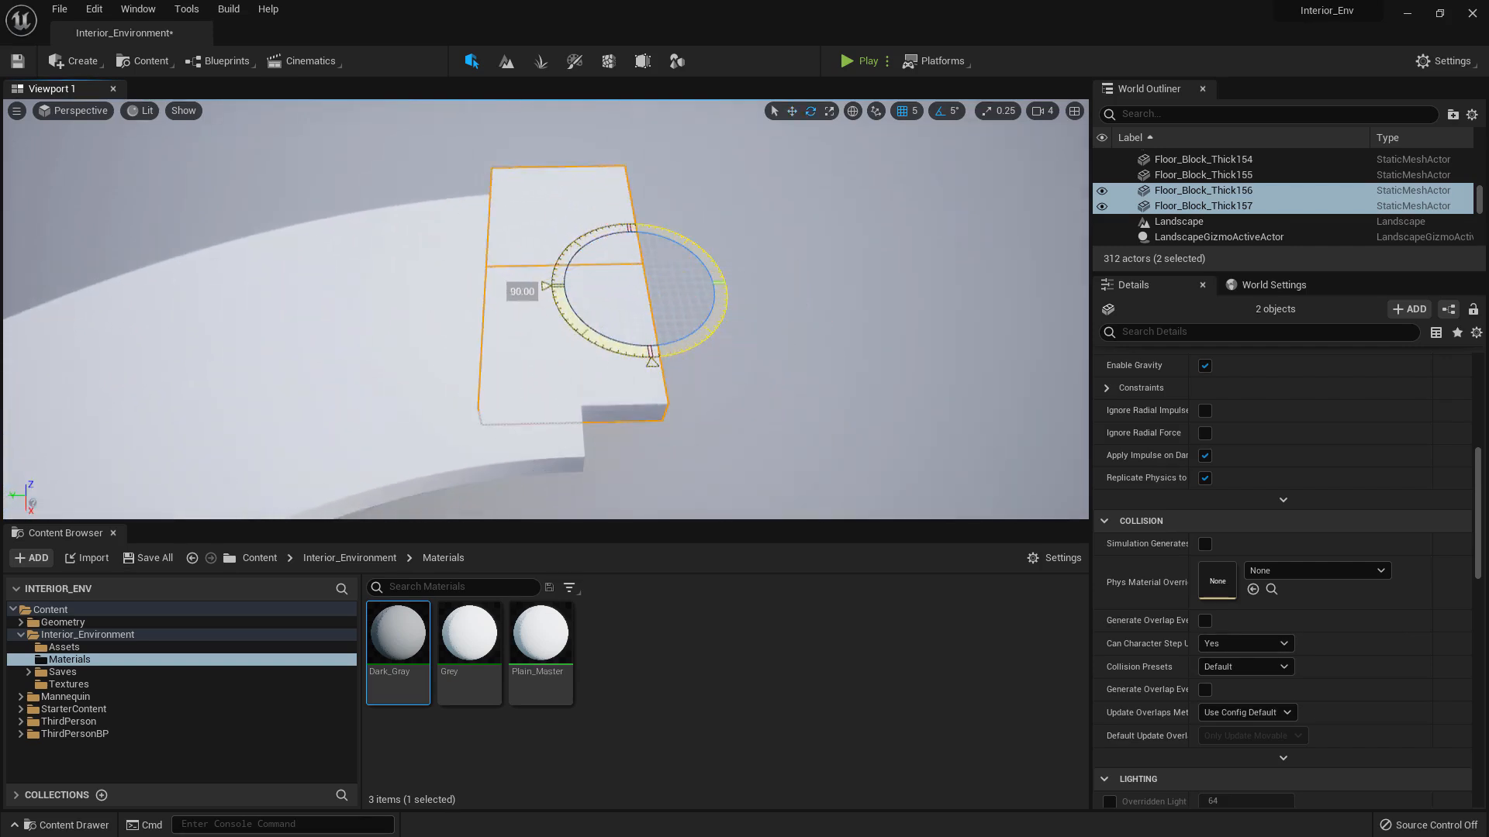
key(w)
right_drag(582, 364, 604, 407)
drag(602, 234, 713, 261)
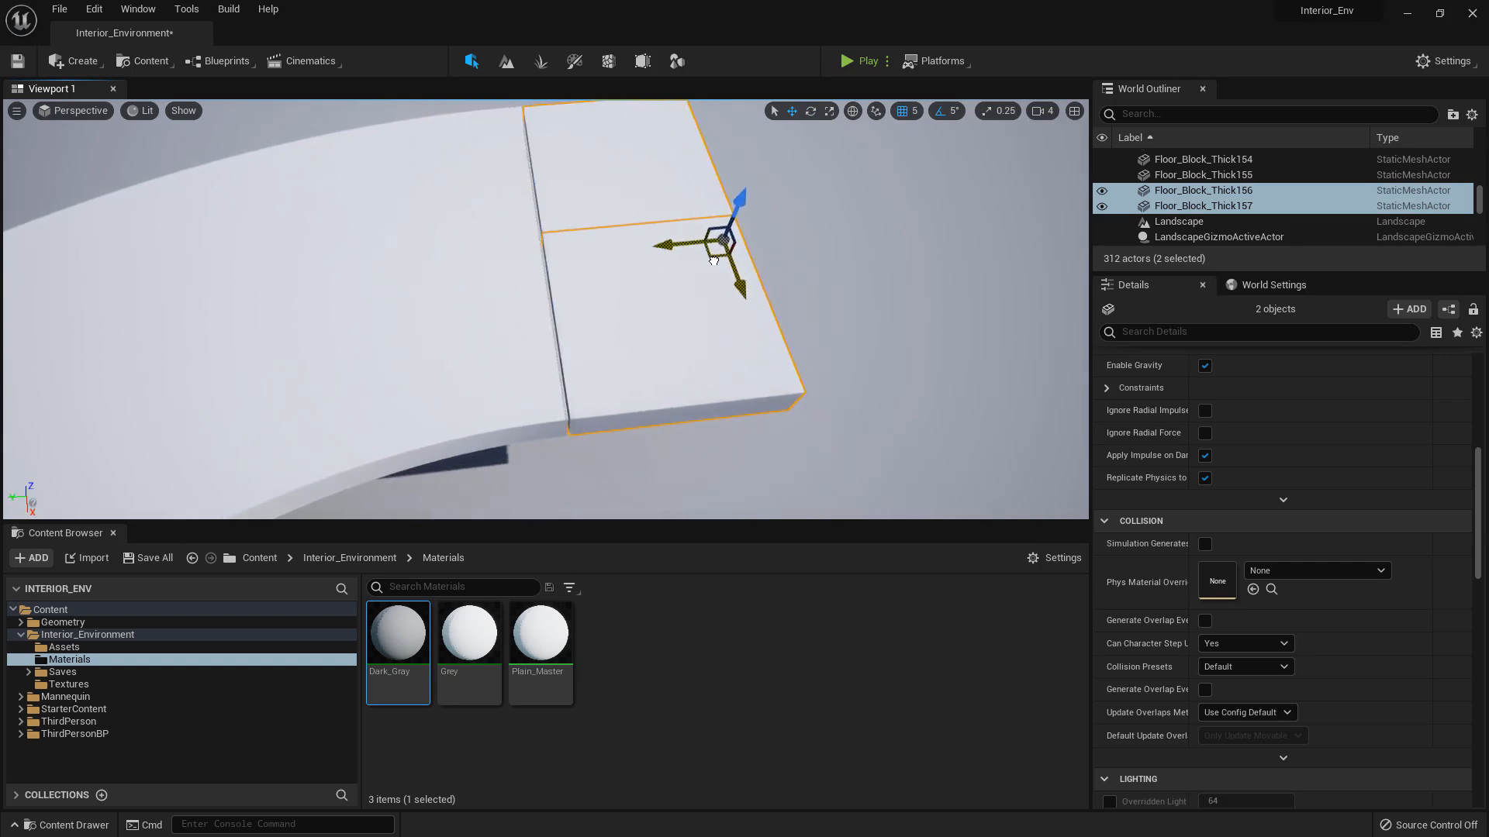
Check the seam with the curve's end and delete the outer of the two copied square blocks
click(842, 318)
mouse_move(842, 318)
right_down()
mouse_move(834, 330)
mouse_move(861, 306)
mouse_move(876, 314)
mouse_move(822, 309)
right_up()
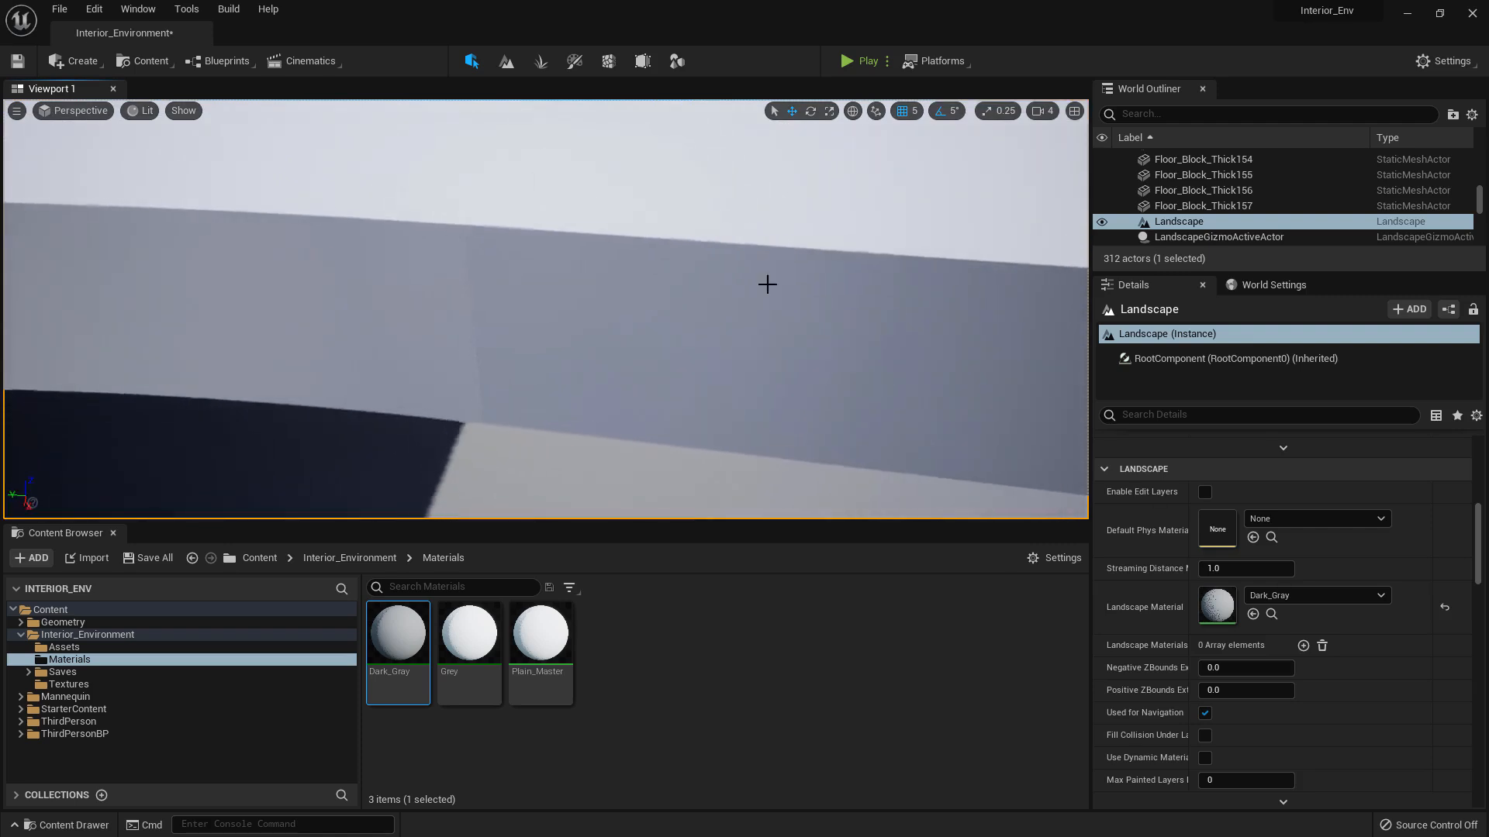
click(522, 292)
right_drag(481, 256, 525, 187)
click(551, 224)
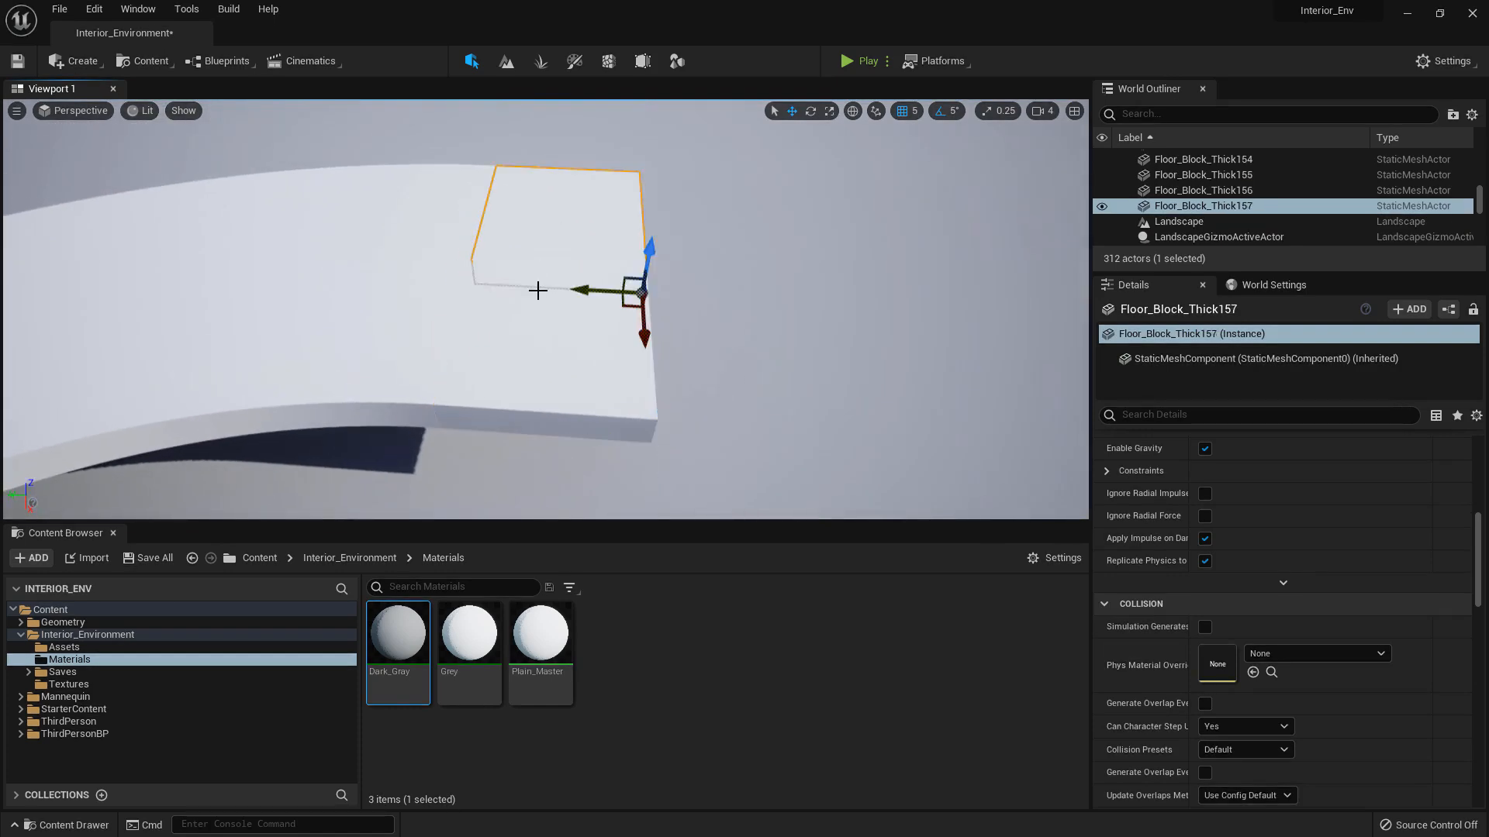
key(Delete)
Rotate the remaining square block by 90° and vertex-snap its lower corner to the inner corner of the curve's end
click(592, 372)
drag(637, 485, 744, 491)
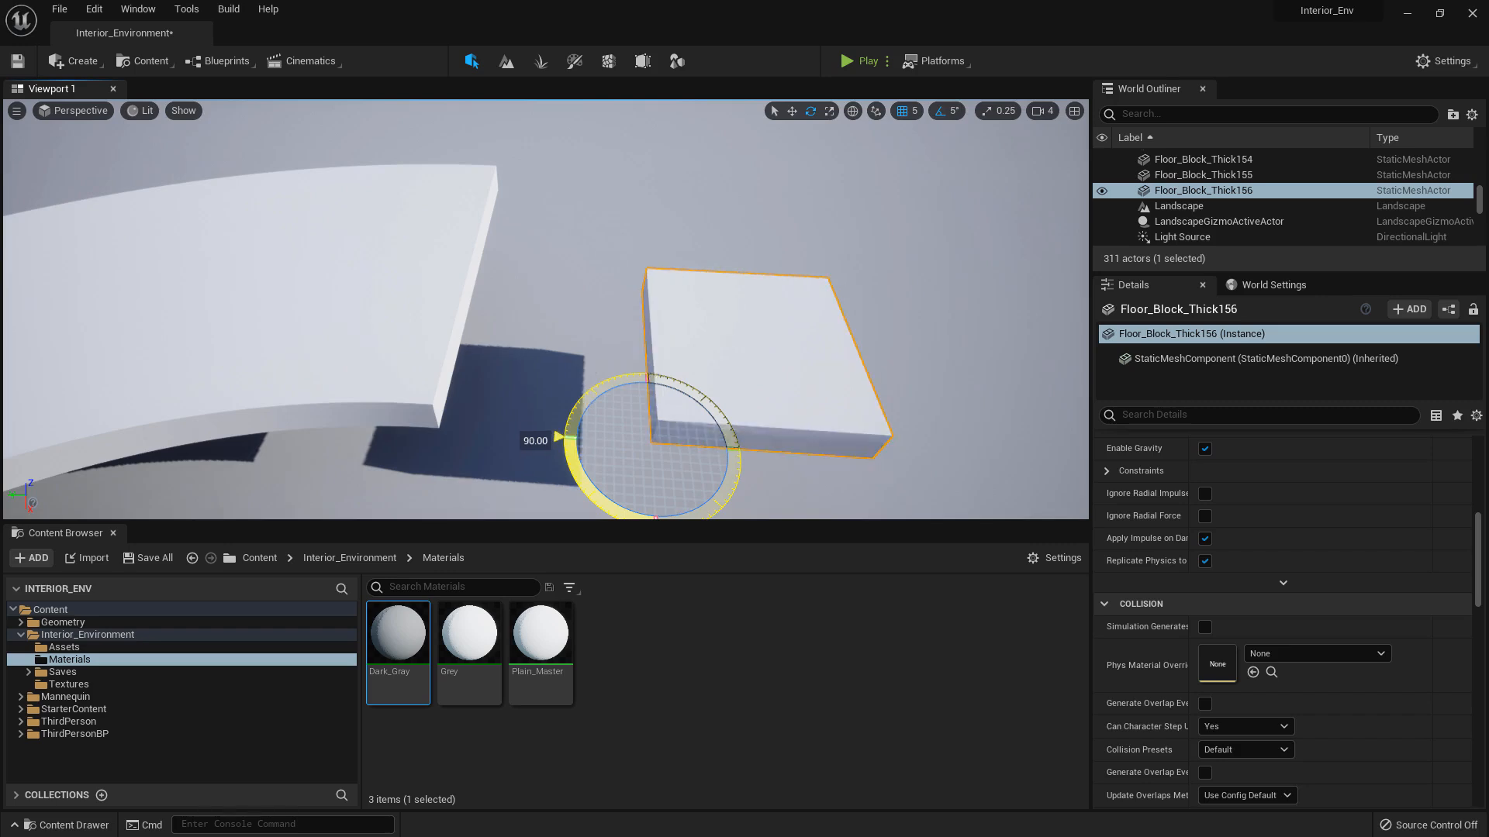
drag(606, 441, 419, 435)
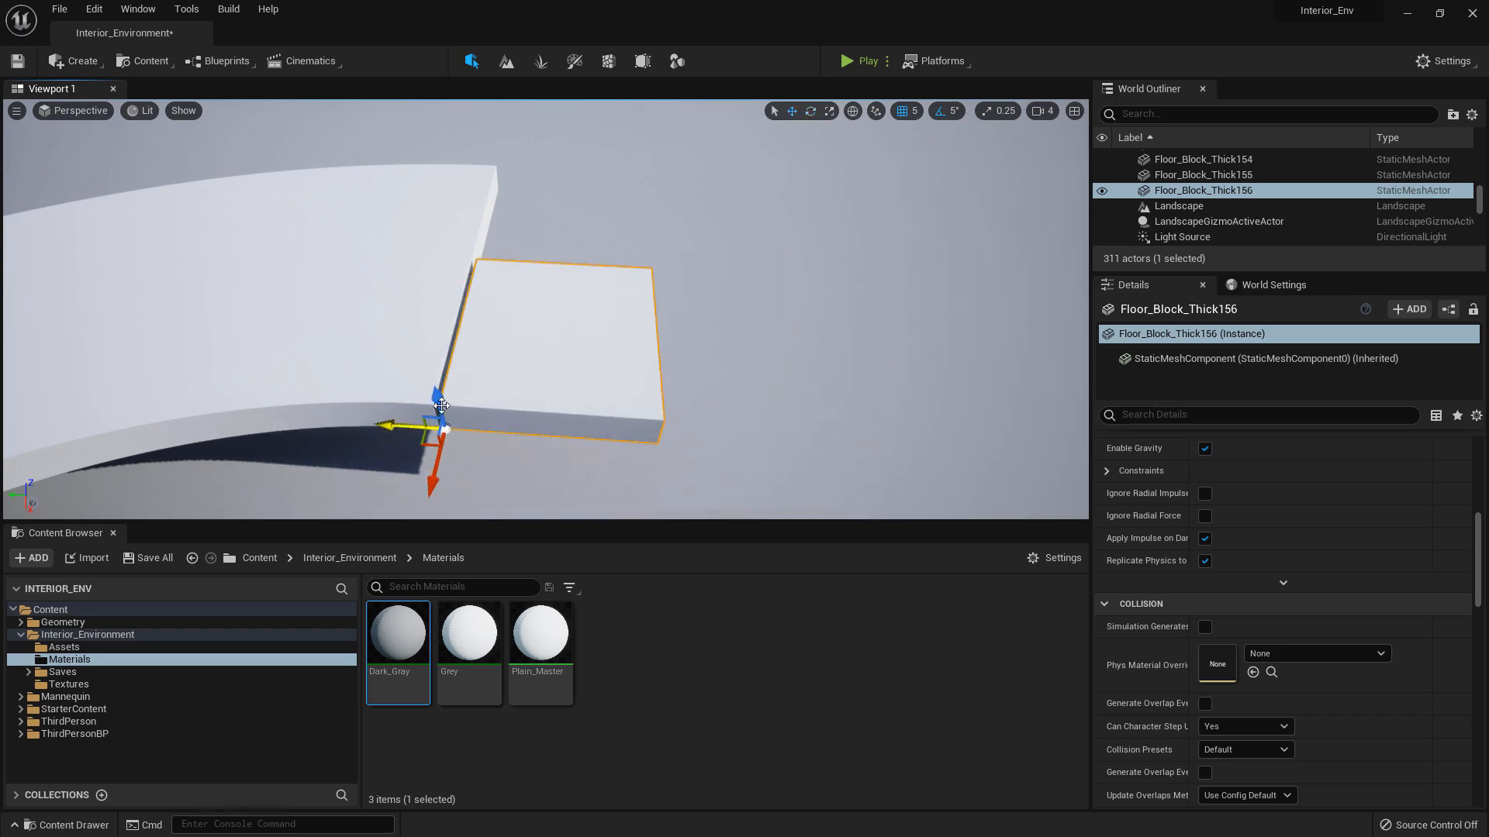
right_drag(441, 406, 381, 380)
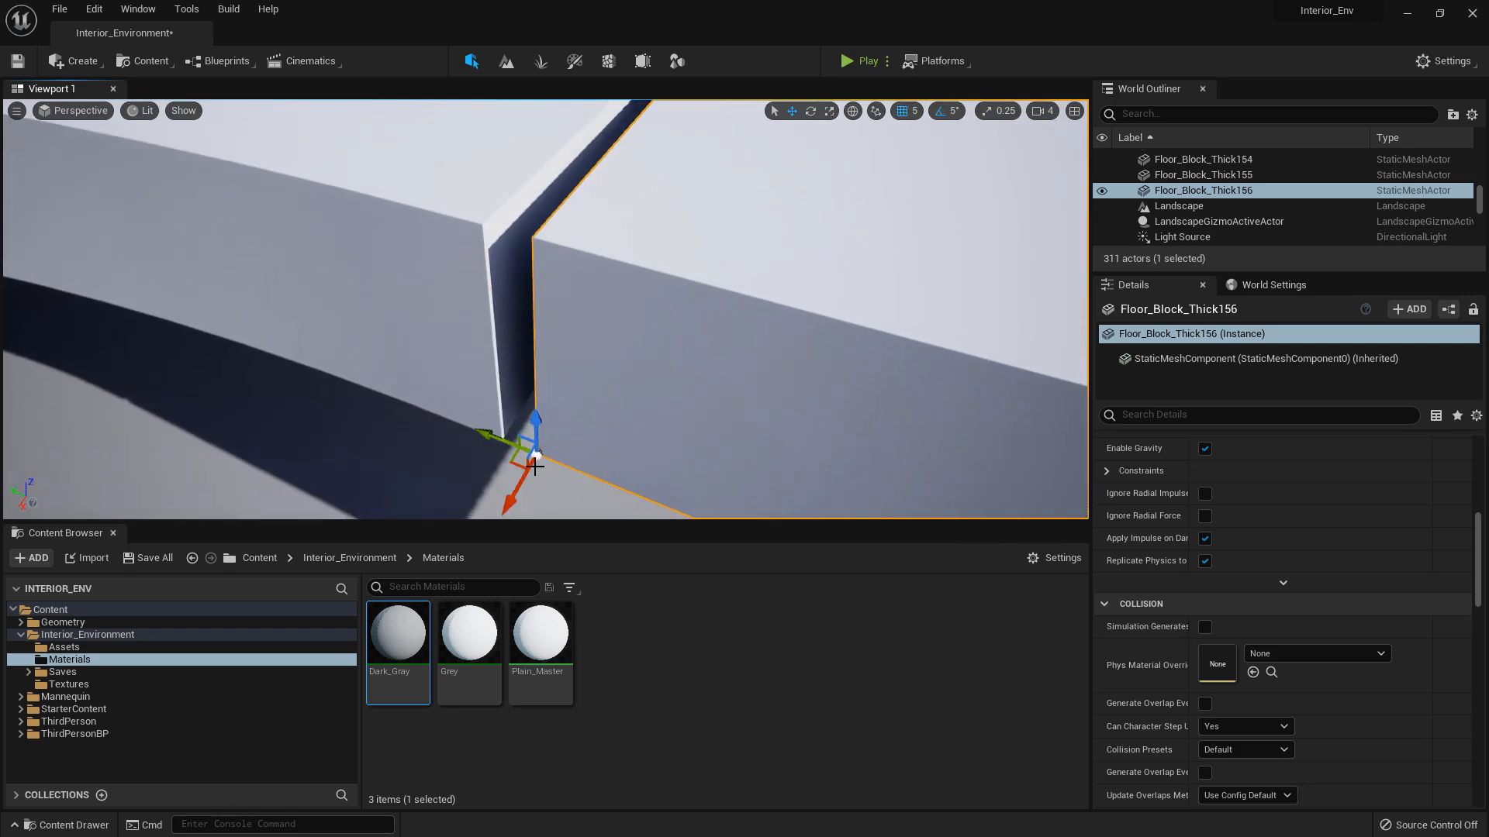
drag(539, 454, 503, 442)
Duplicate the snapped square block toward the curve's outer side to fill the rest of the walkway's width
right_drag(502, 442, 287, 465)
right_drag(445, 325, 442, 323)
alt+drag(319, 230, 479, 291)
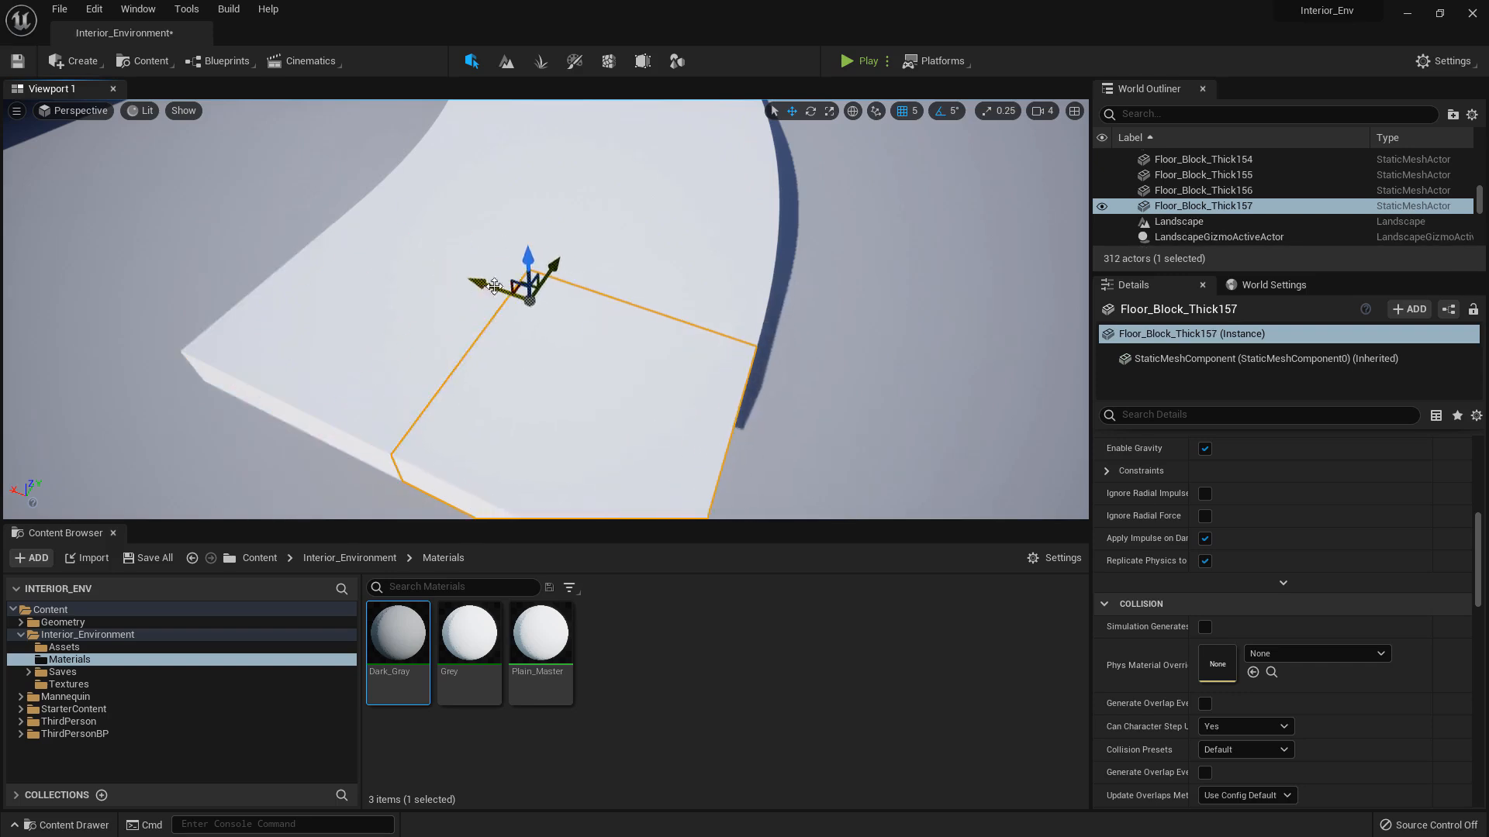
right_drag(722, 273, 880, 271)
click(638, 272)
right_drag(638, 272, 698, 325)
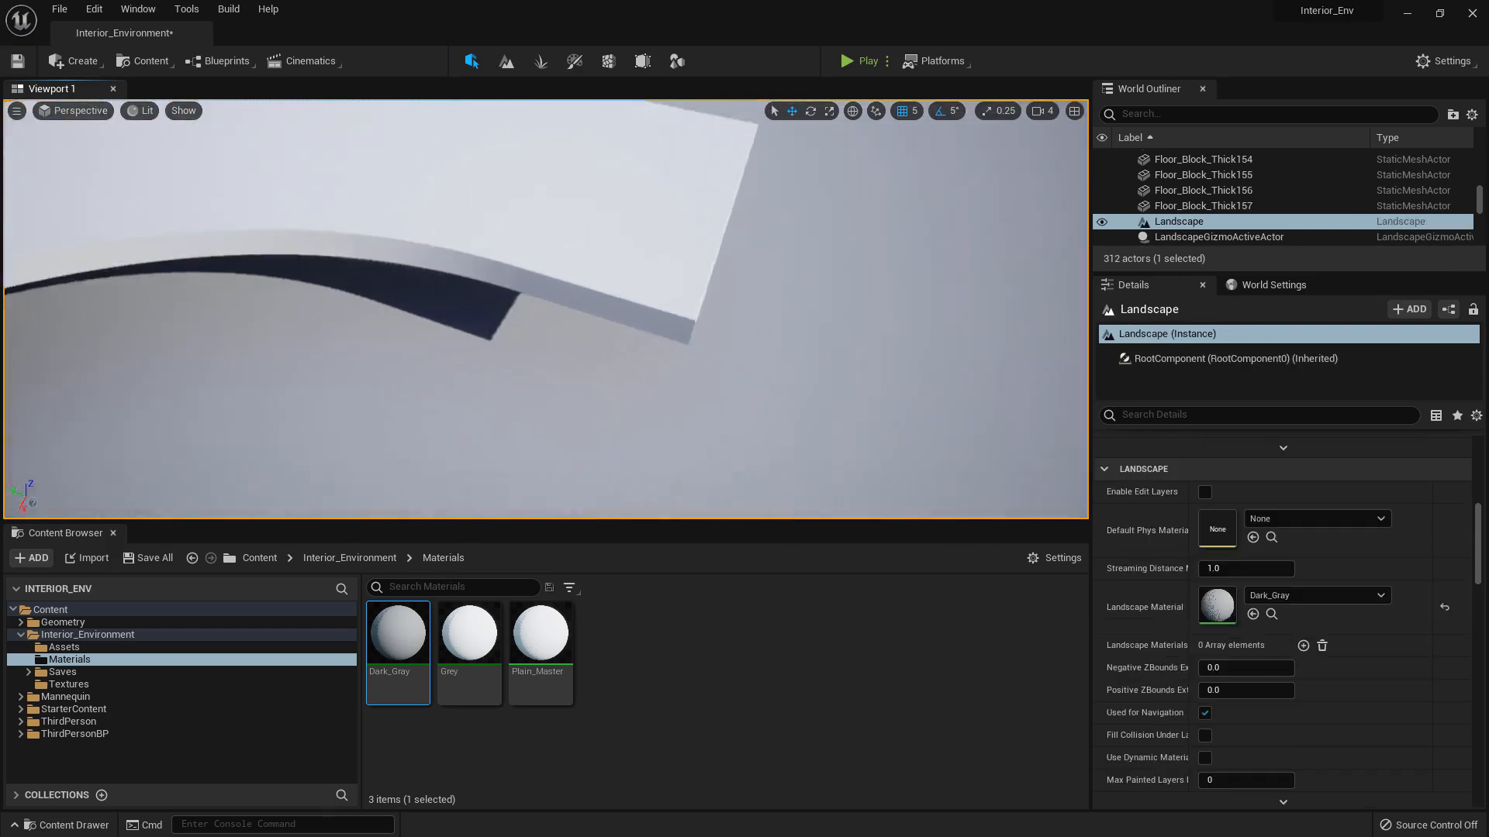
Select the two square end blocks and six curved walkway pieces, duplicate them, and raise the copies vertically to the next storey
right_drag(540, 401, 738, 283)
click(671, 307)
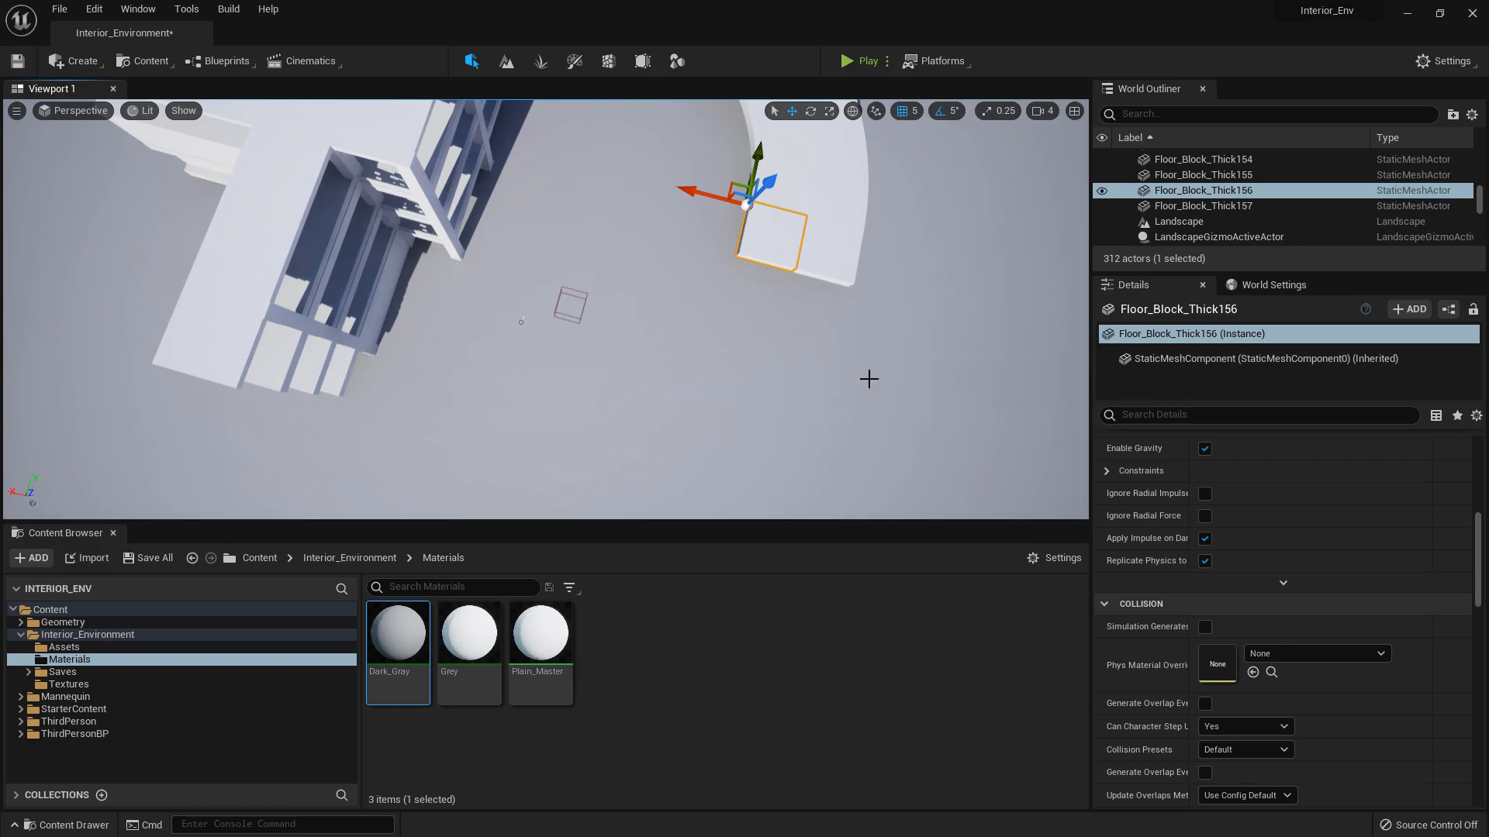
right_drag(459, 335, 854, 475)
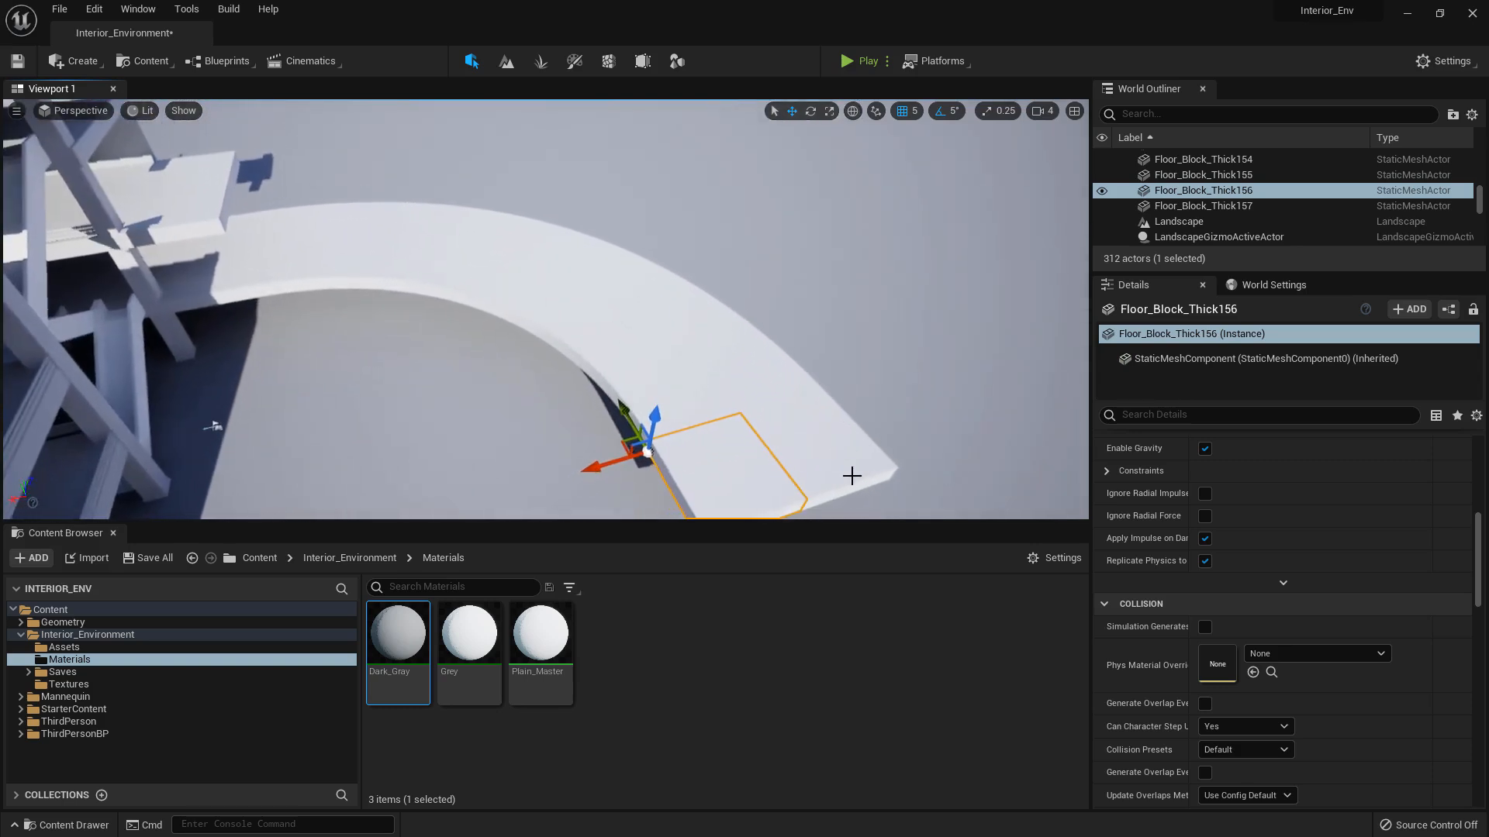
ctrl+click(784, 412)
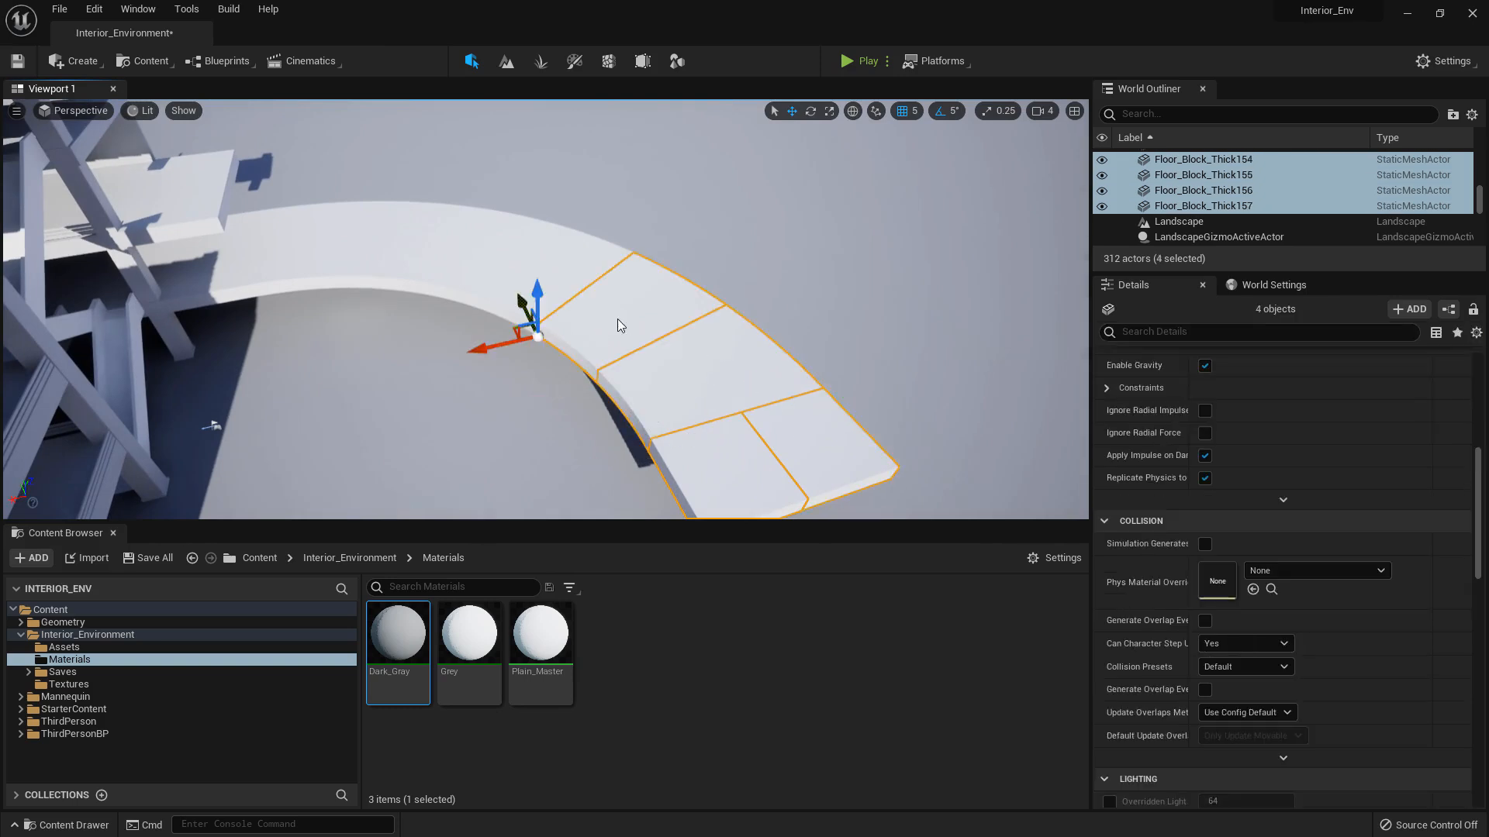
ctrl+click(501, 262)
ctrl+click(388, 246)
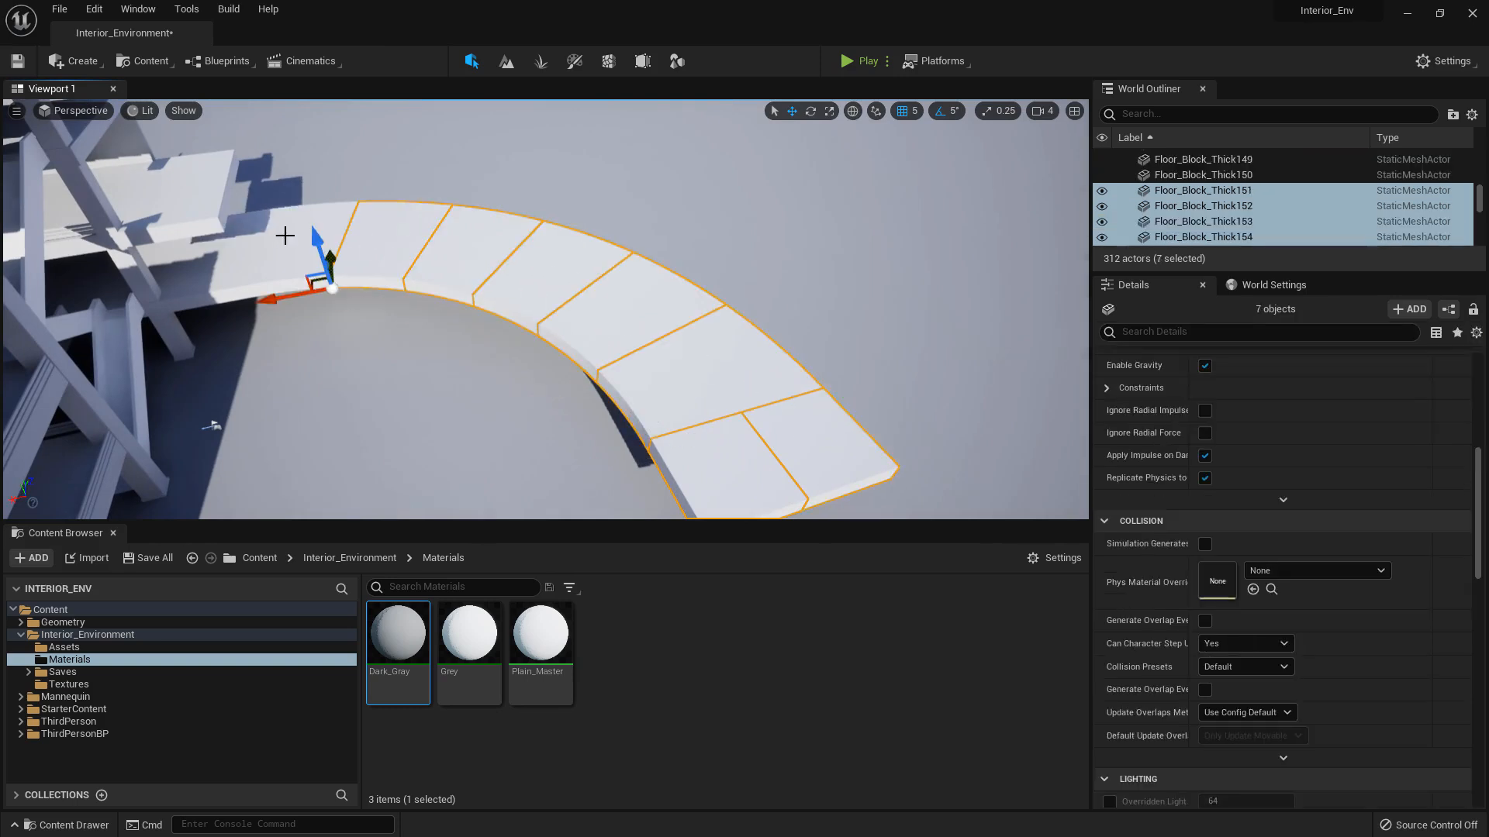
ctrl+click(259, 242)
mouse_move(439, 256)
right_down()
mouse_move(389, 198)
mouse_move(439, 256)
right_up()
key(w)
key(ctrl+d)
right_drag(601, 435, 1047, 426)
key(w)
key(s)
mouse_move(361, 304)
right_down()
mouse_move(352, 326)
mouse_move(388, 322)
mouse_move(361, 304)
right_up()
drag(374, 312, 368, 246)
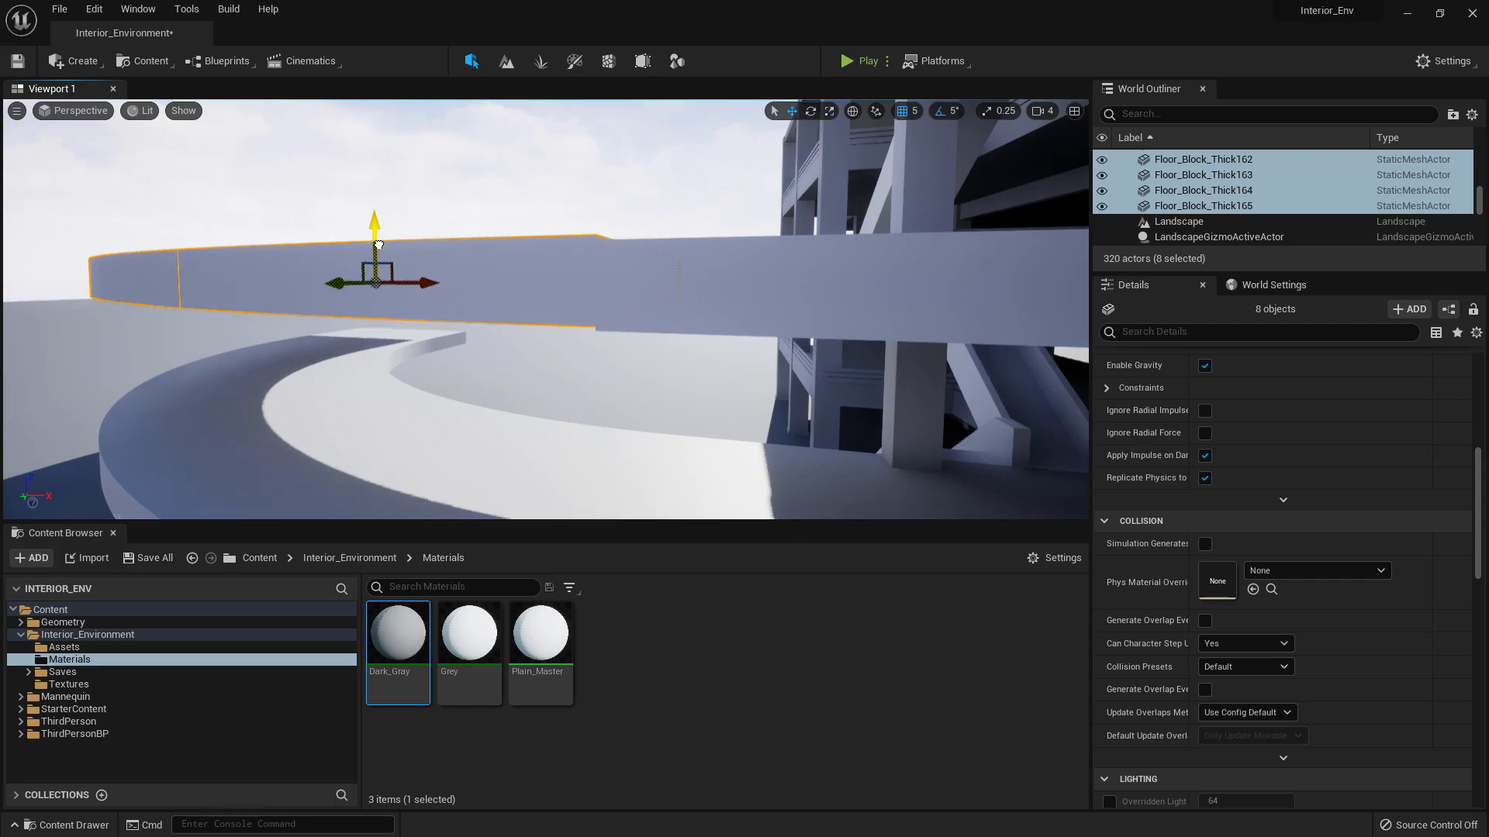
Play-test the level from the ground floor, running the character up the first ramp and onto the lower curved walkway
right_drag(522, 206, 411, 318)
click(480, 375)
right_drag(481, 376, 535, 498)
right_drag(668, 124, 664, 170)
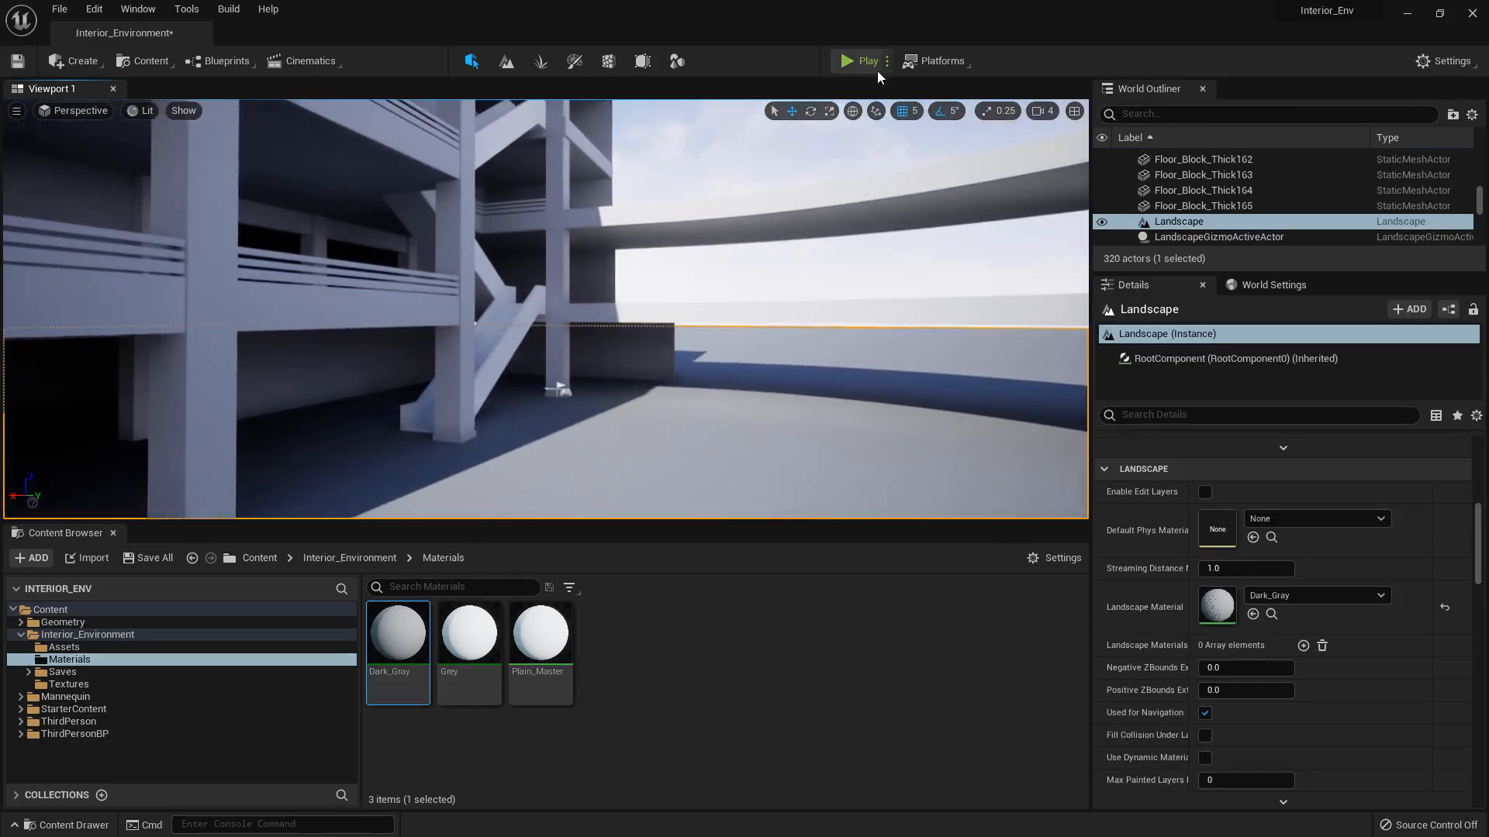
click(860, 61)
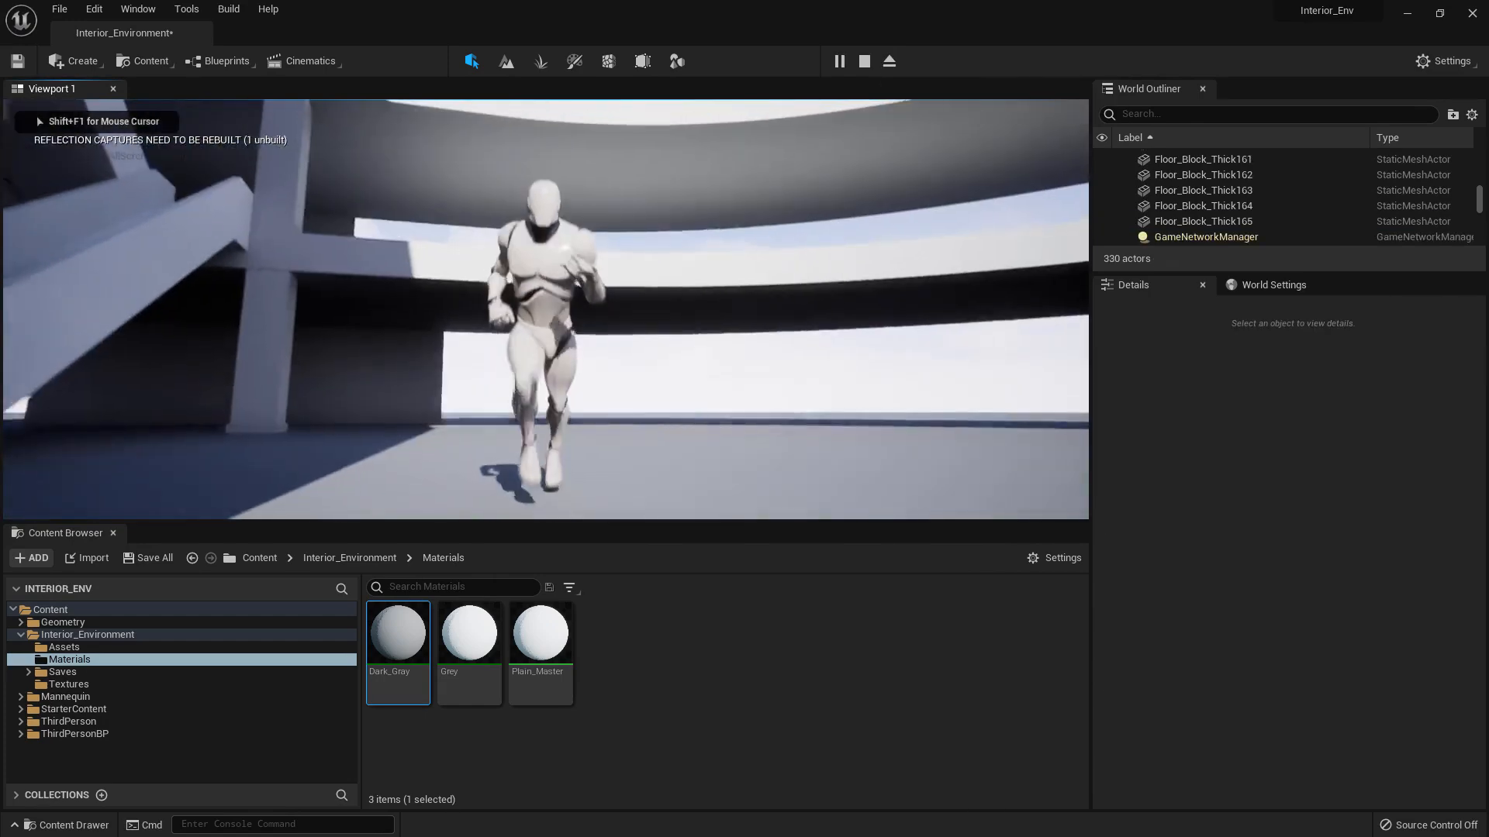
key(d)
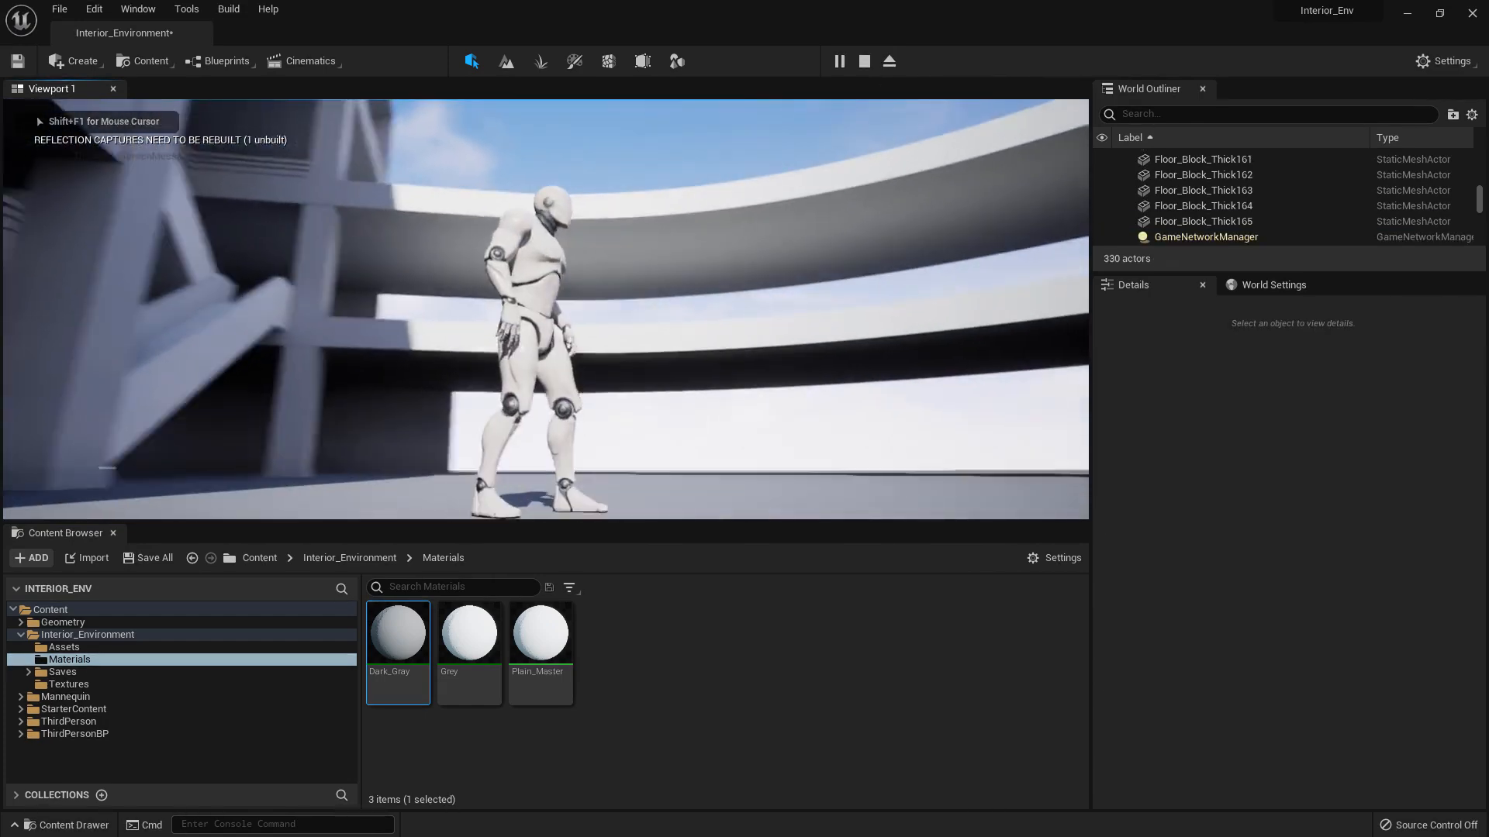
key(a)
key(w)
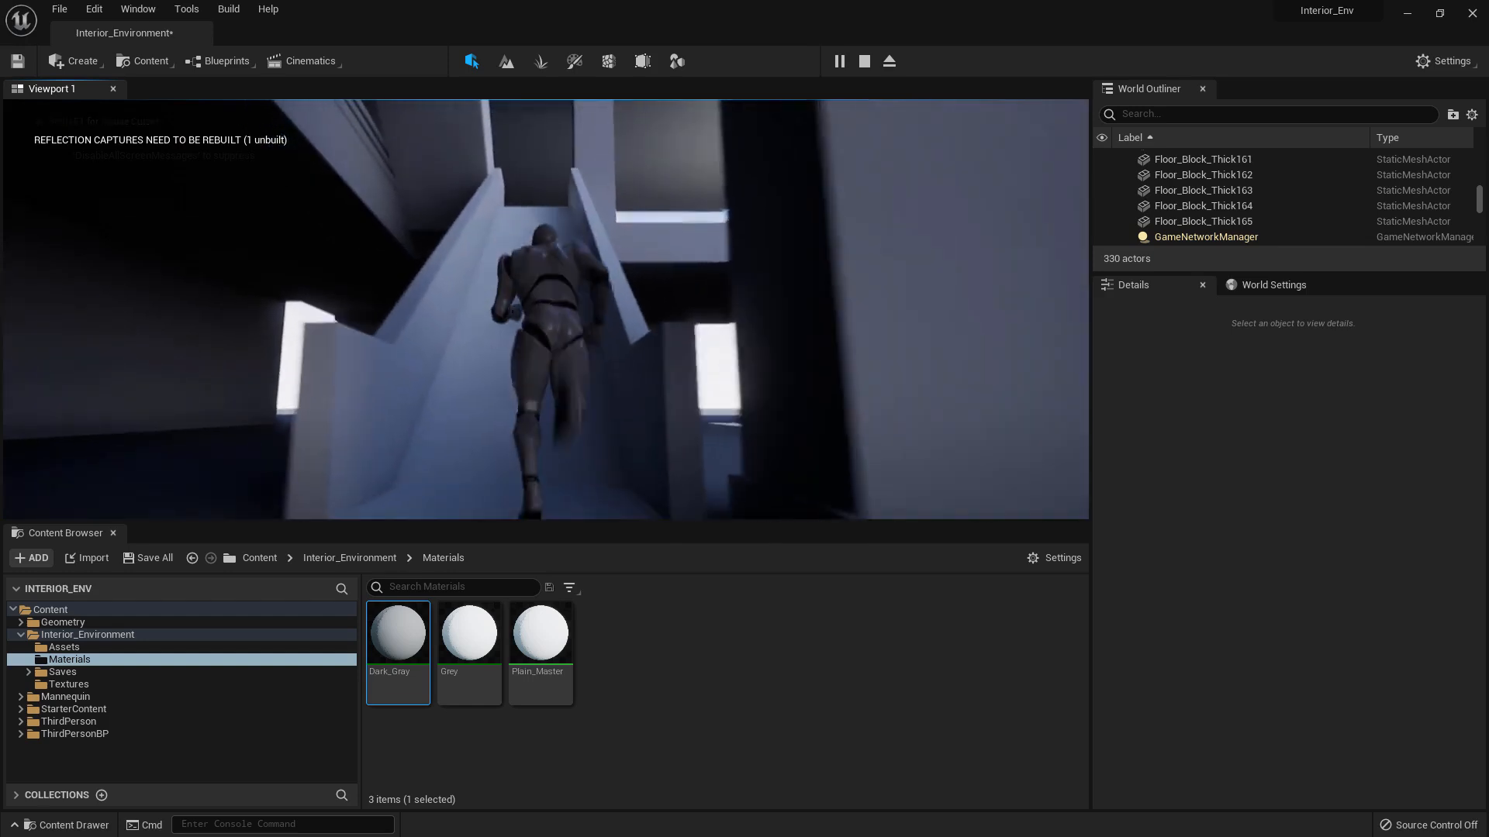
key(a)
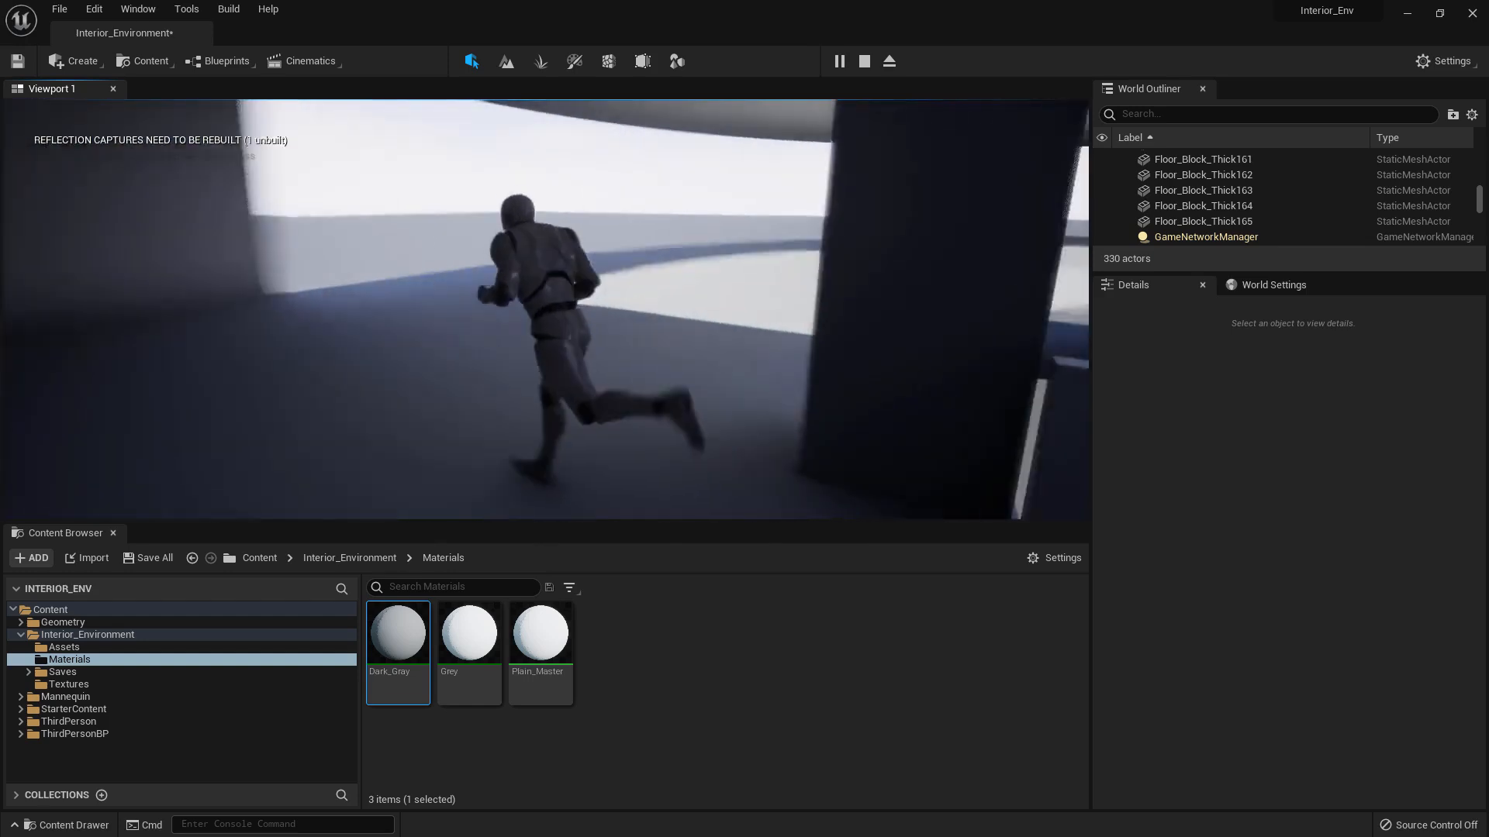
key(d)
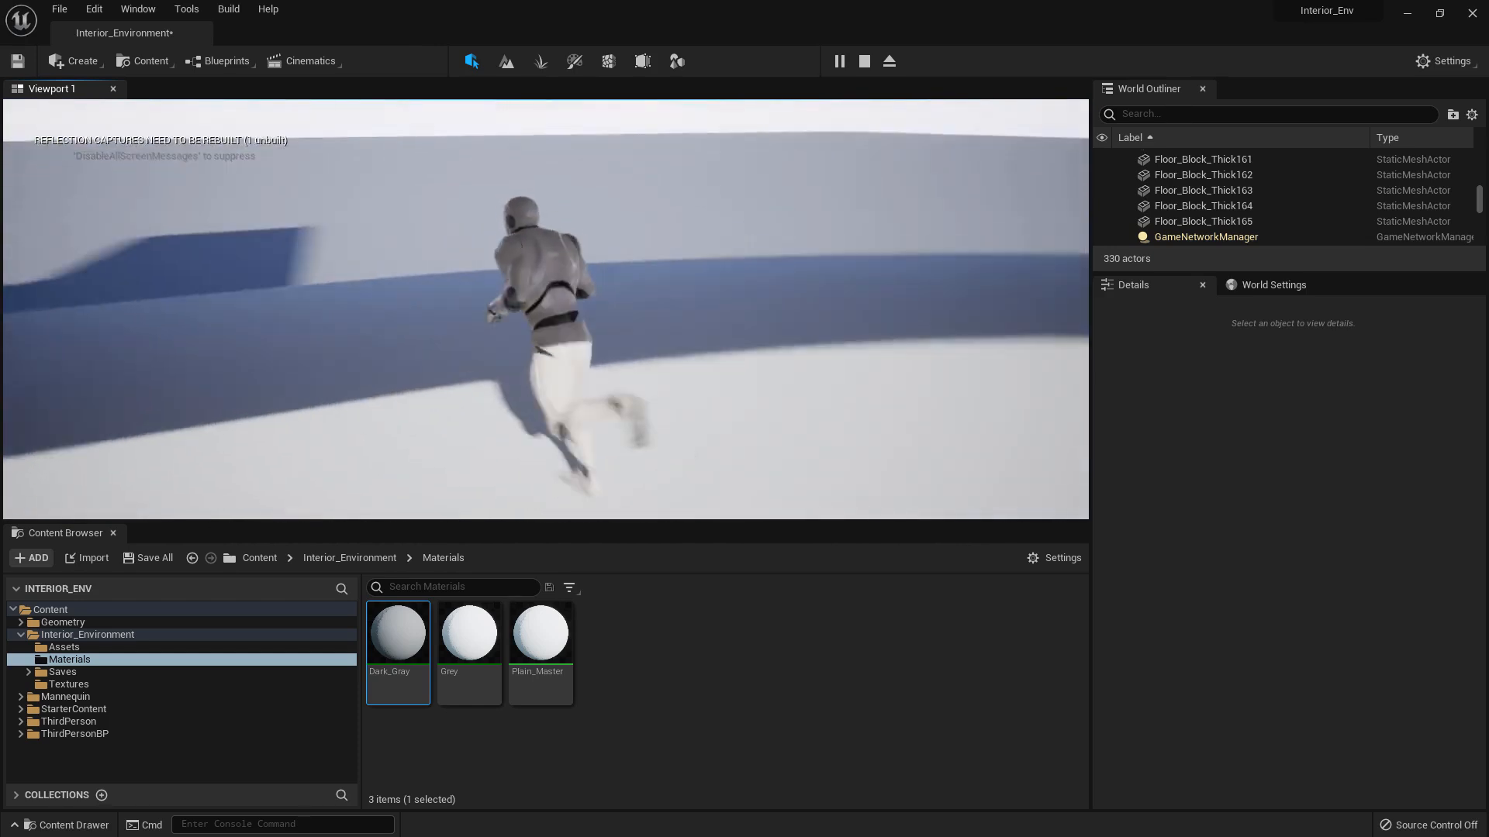
key(w)
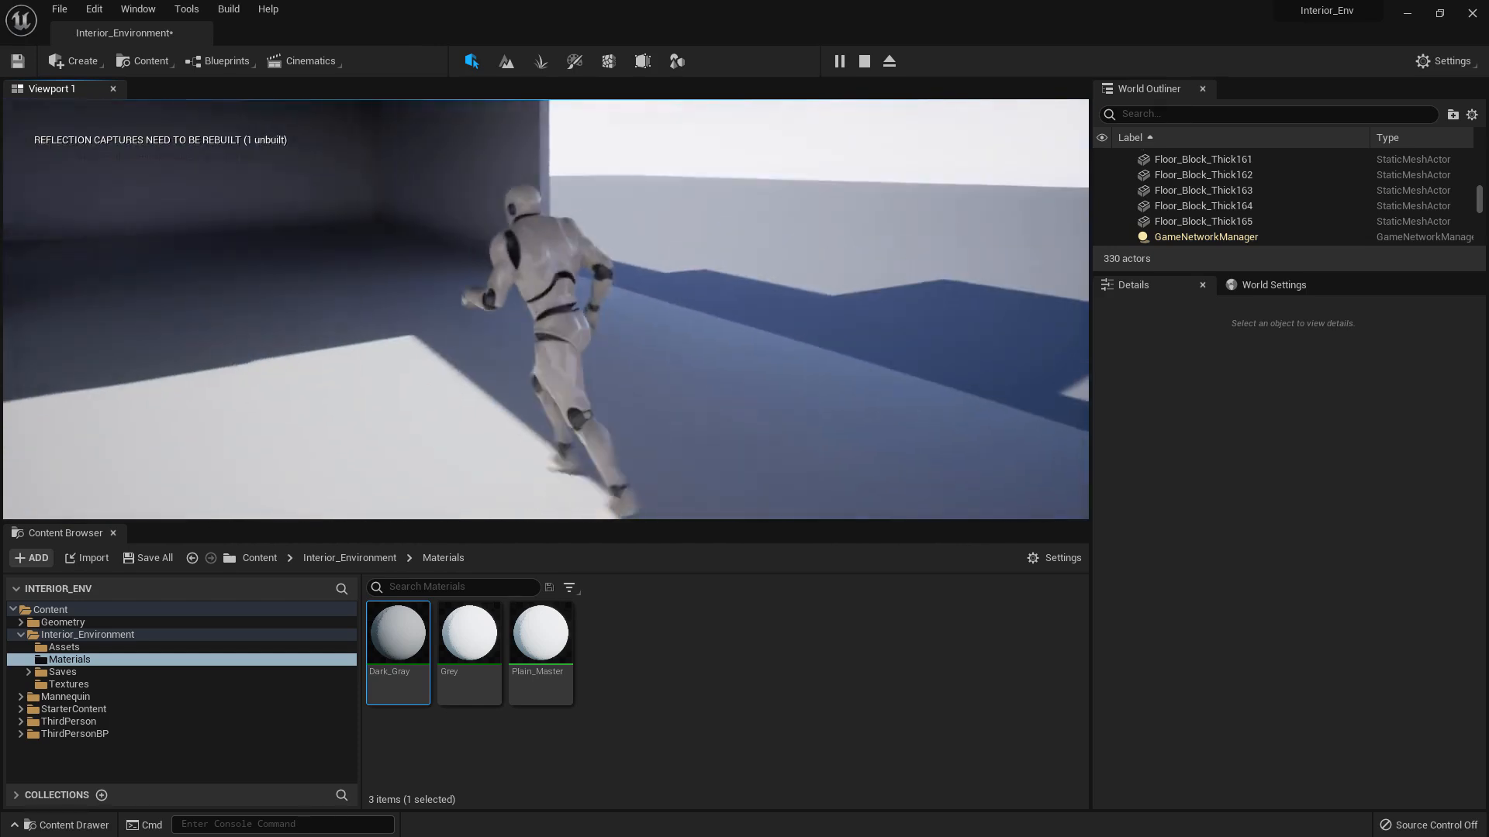
Run the character along the lower curve, up the next ramp and onto the upper curved walkway, and end the play-test
key(w)
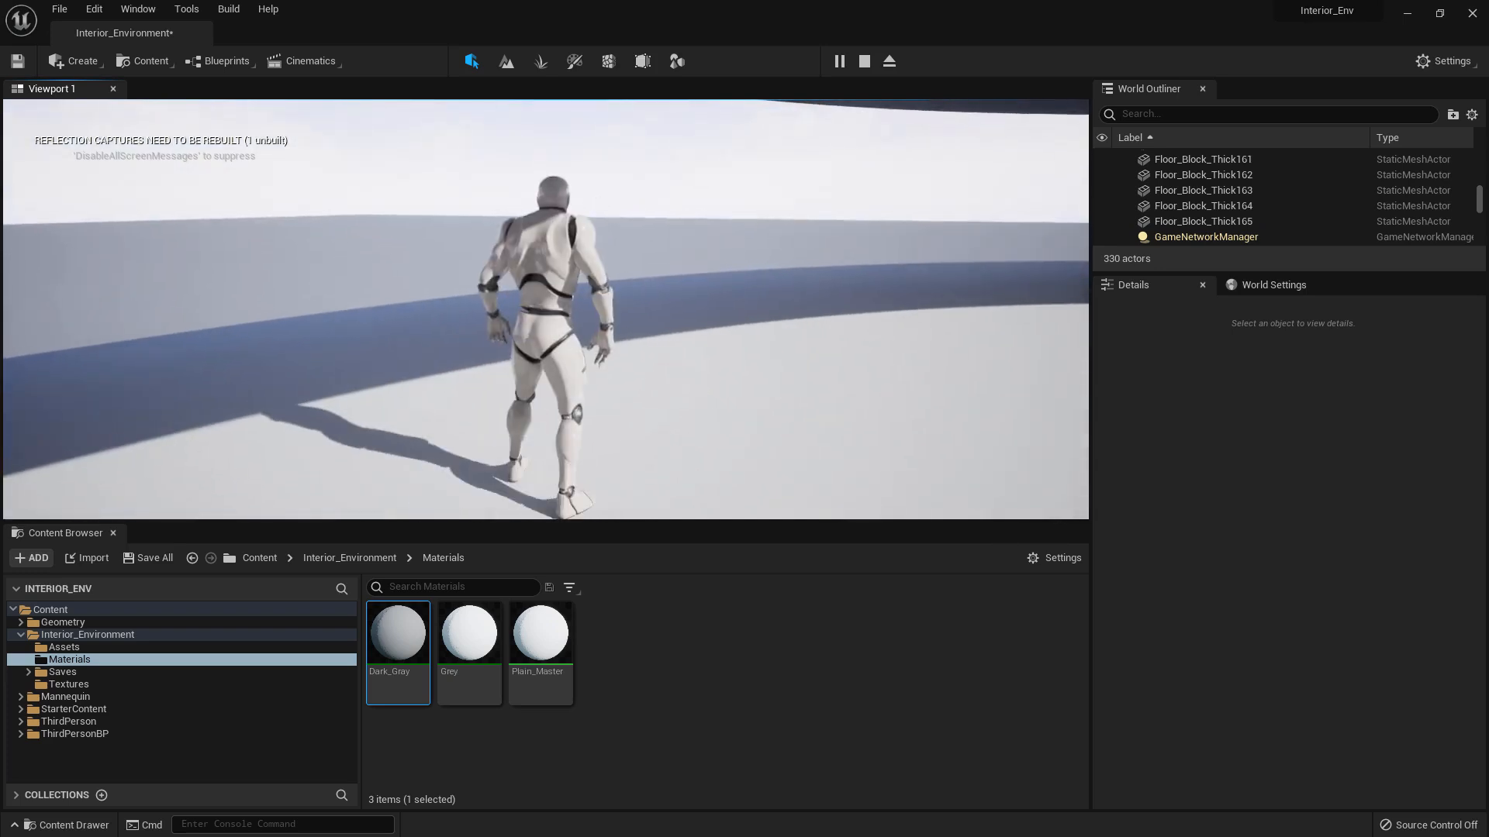
key(w)
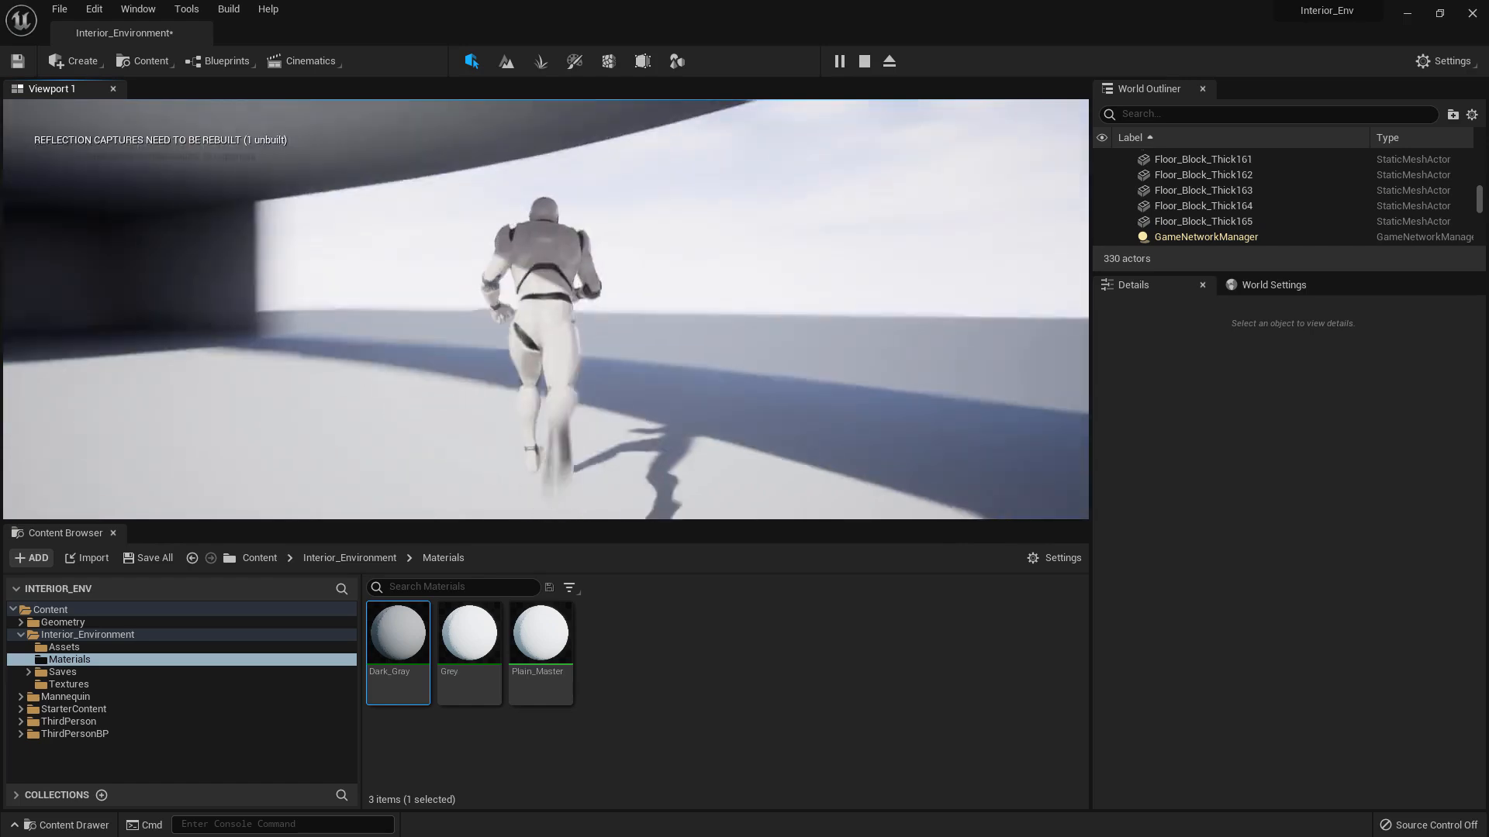
key(w)
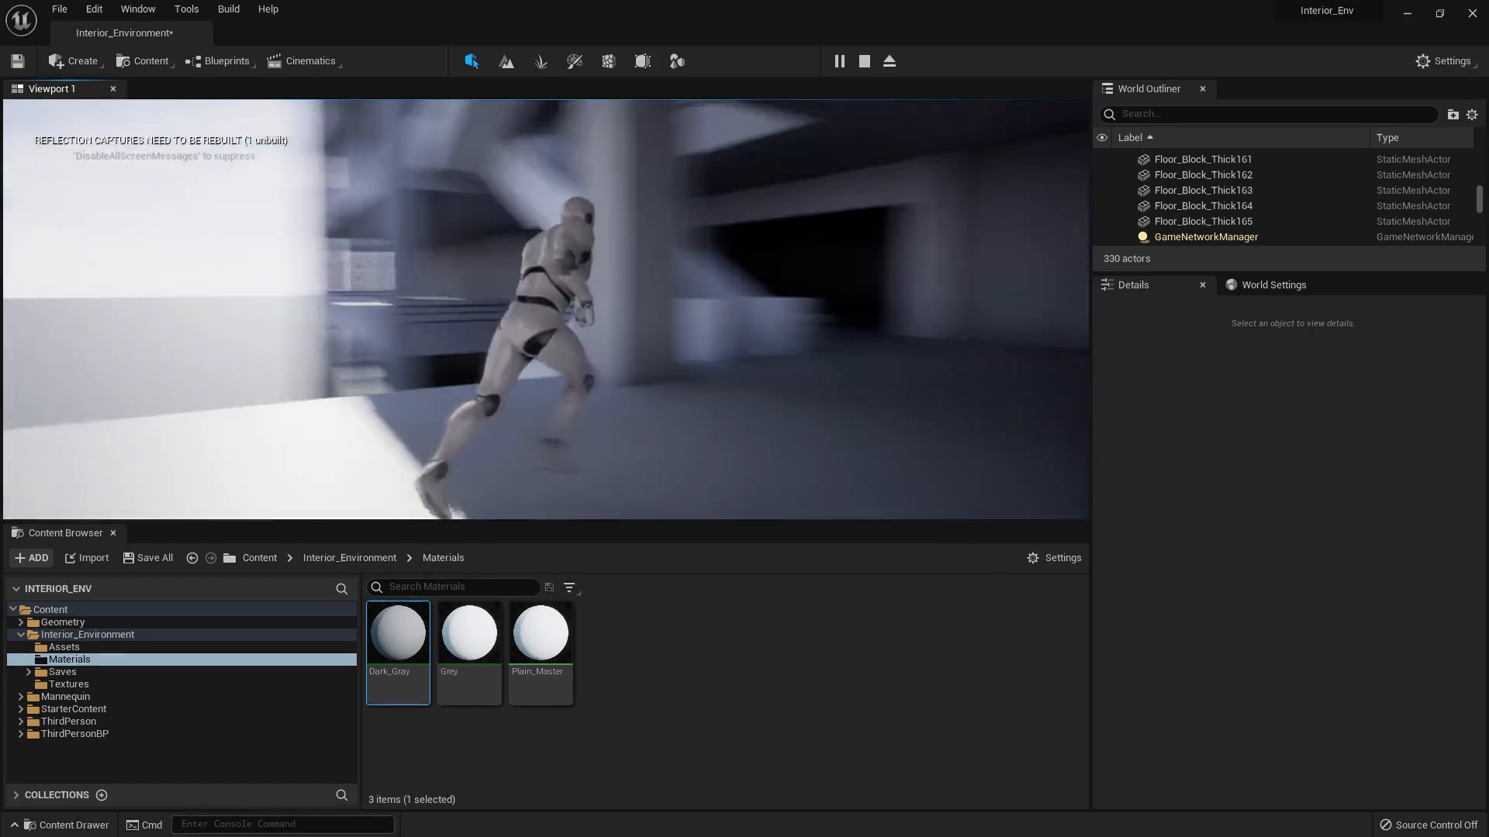
key(w)
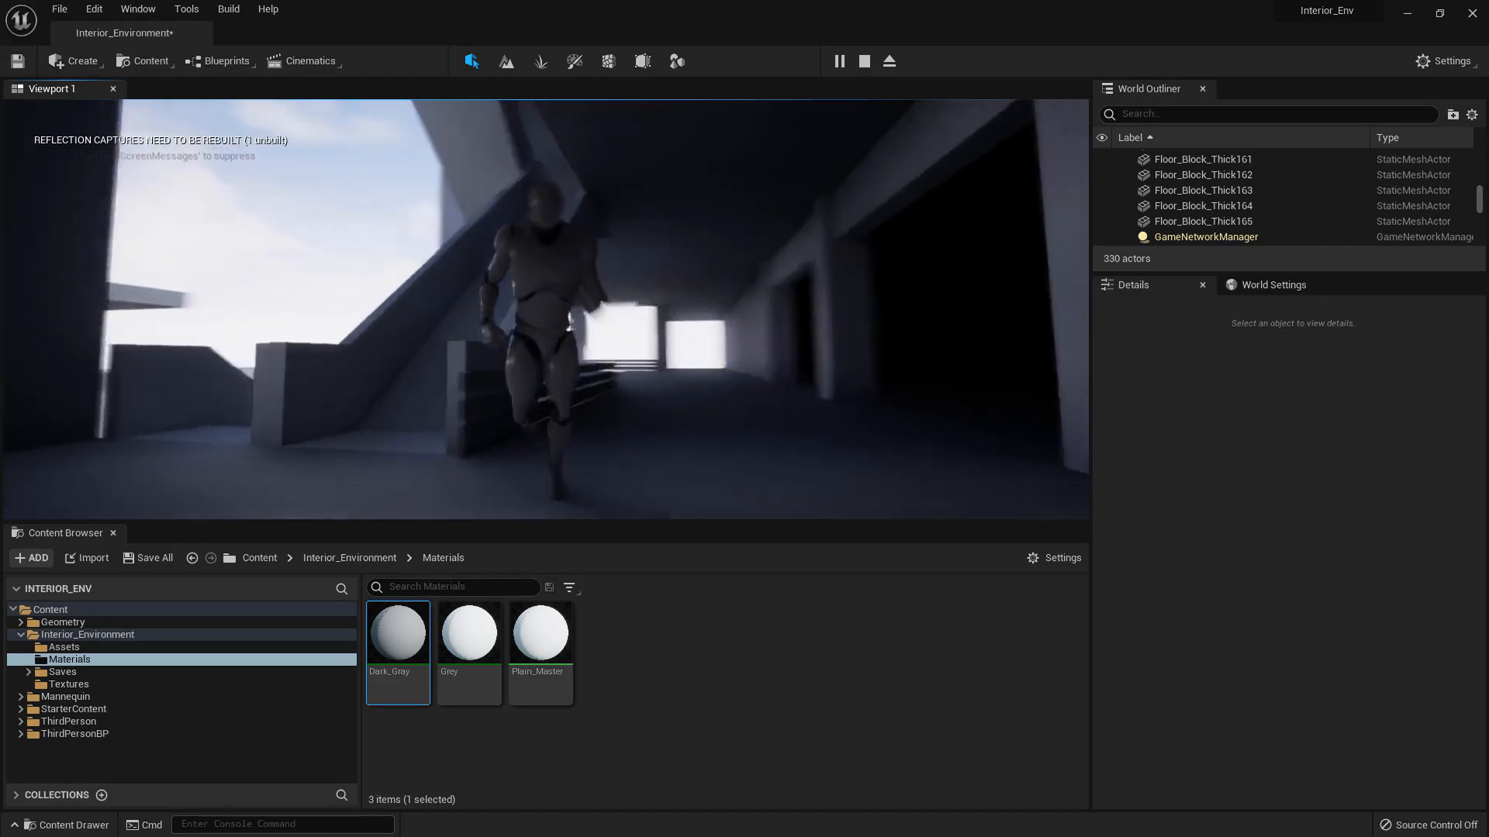
key(w)
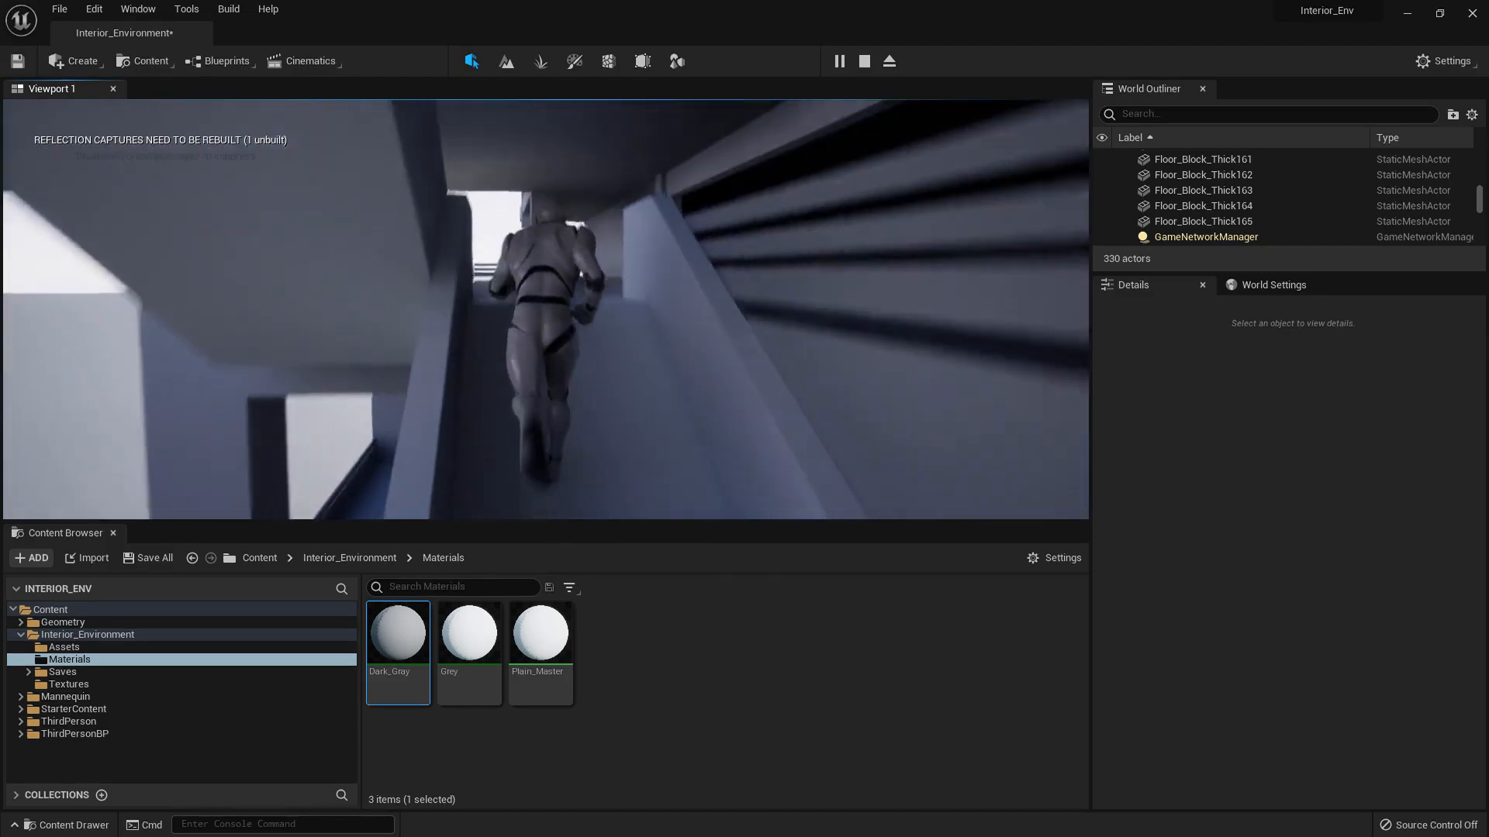
key(w)
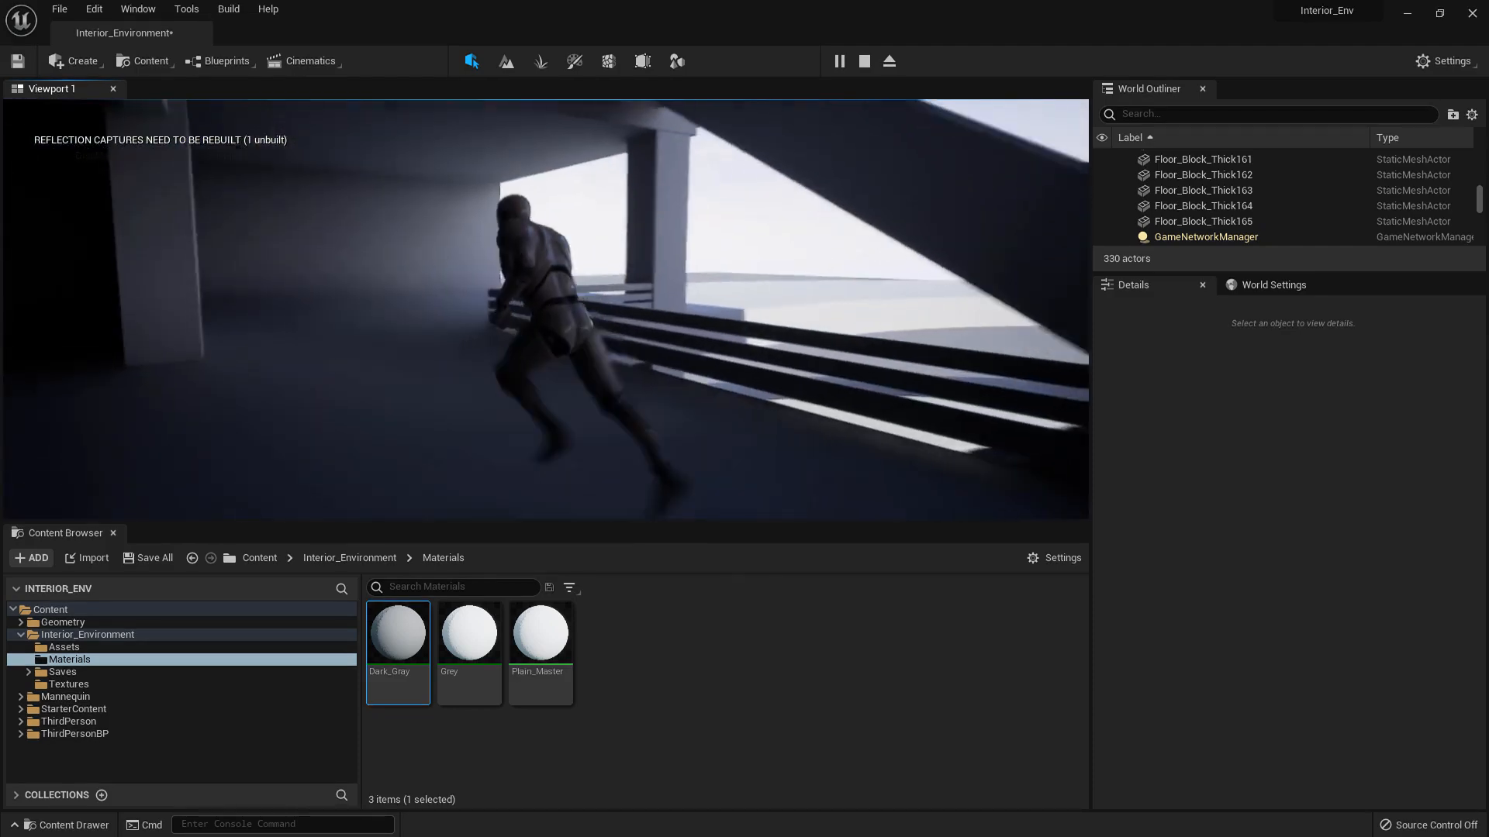
key(w)
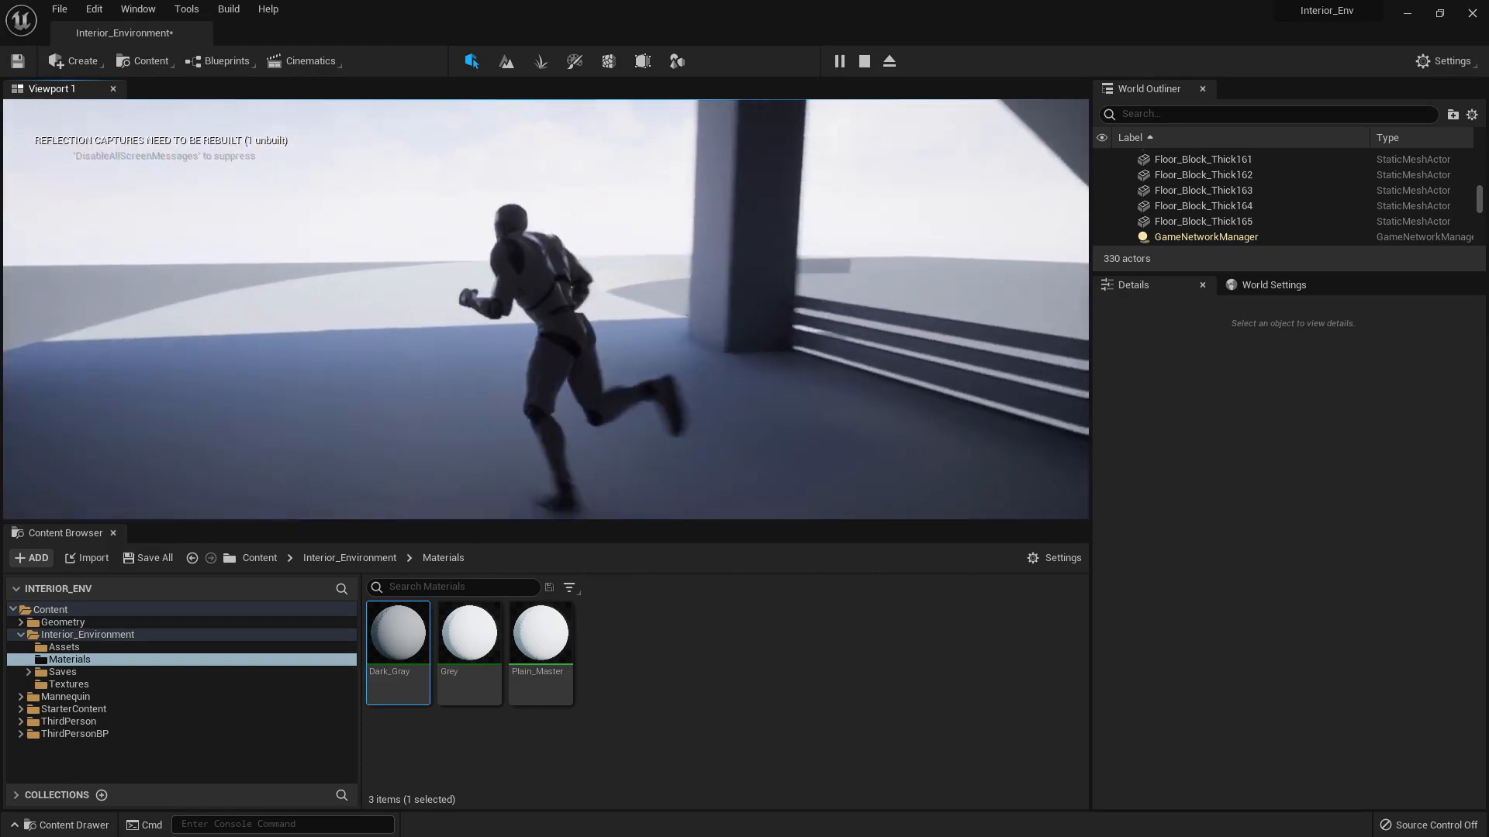
key(w)
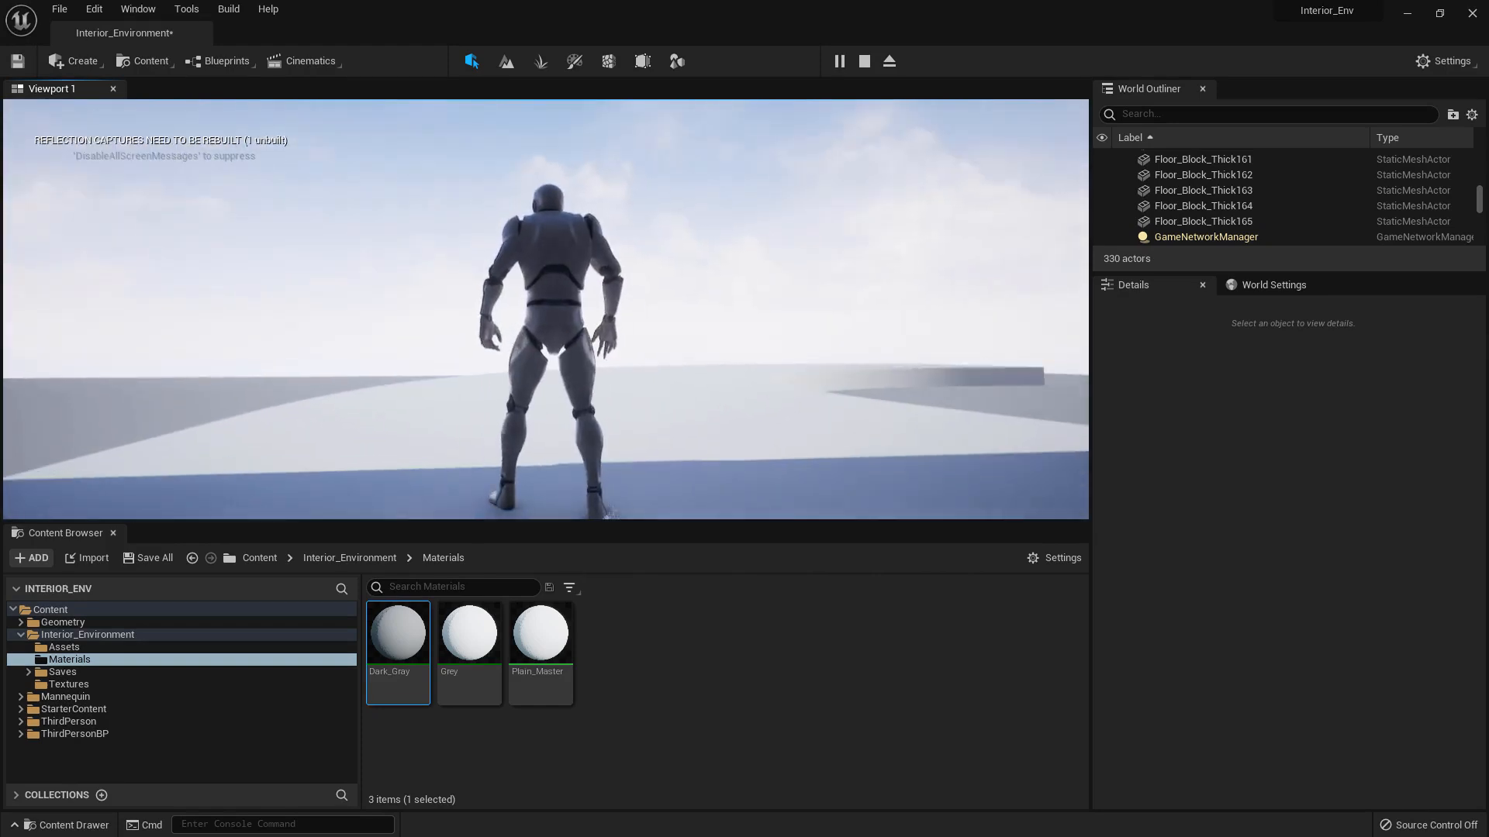
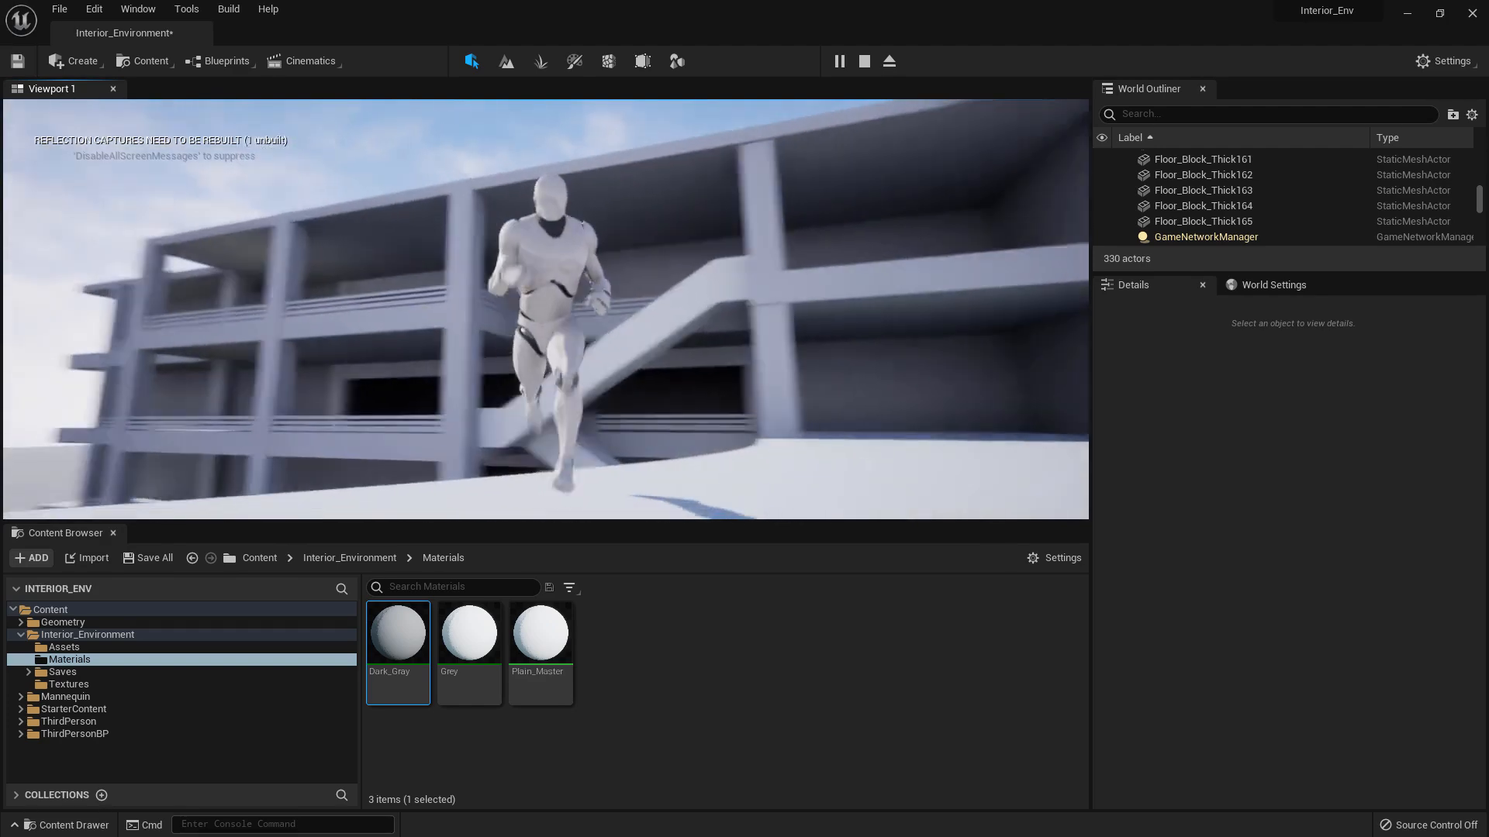
key(Escape)
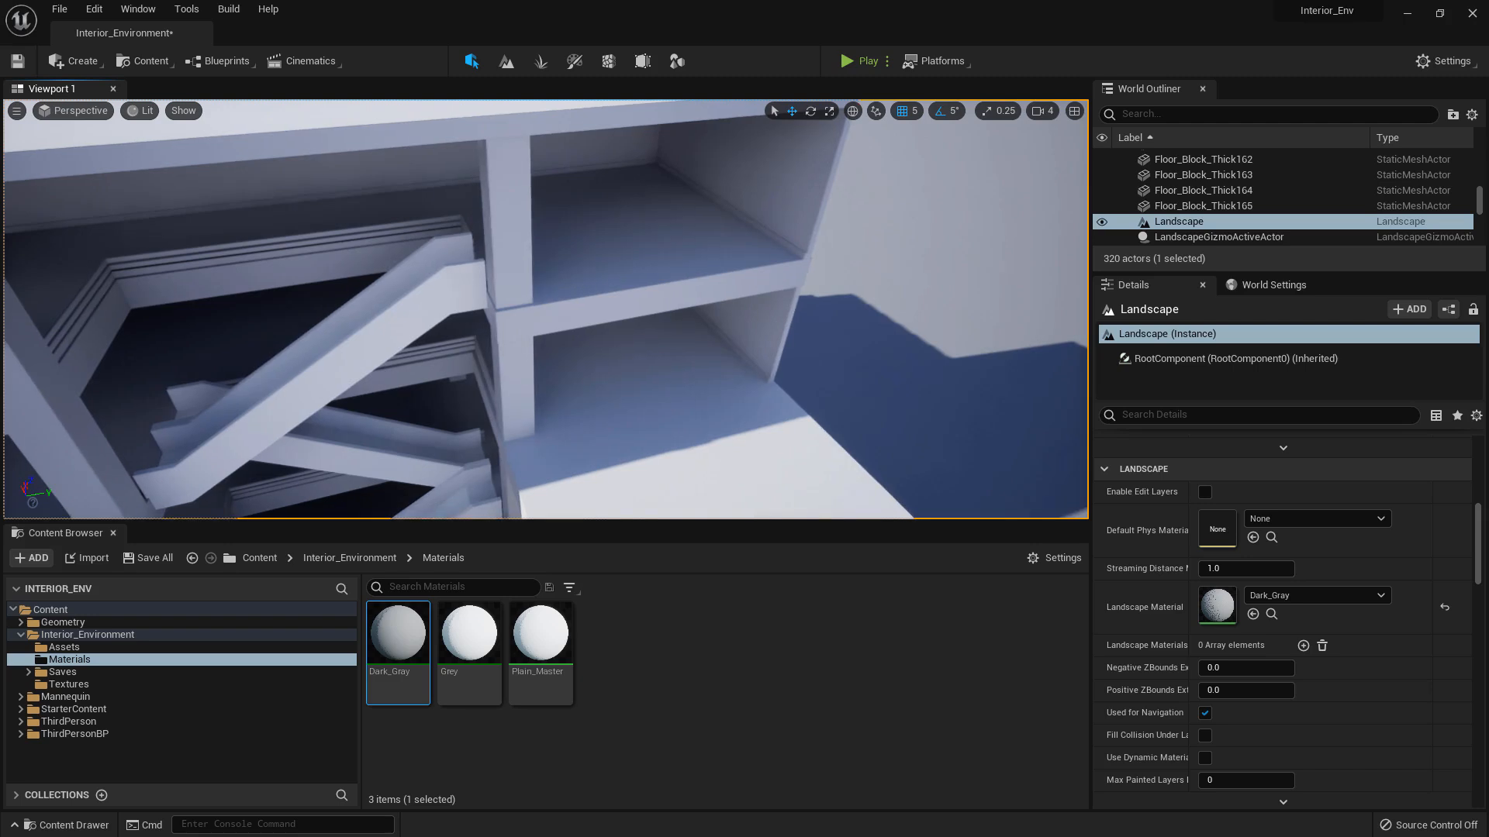
Duplicate the upper stair ramp, rotate the copy, and place it on the upper curved walkway's outer edge, leading to the floor above
click(390, 312)
mouse_move(390, 311)
right_down()
mouse_move(419, 338)
mouse_move(390, 312)
right_up()
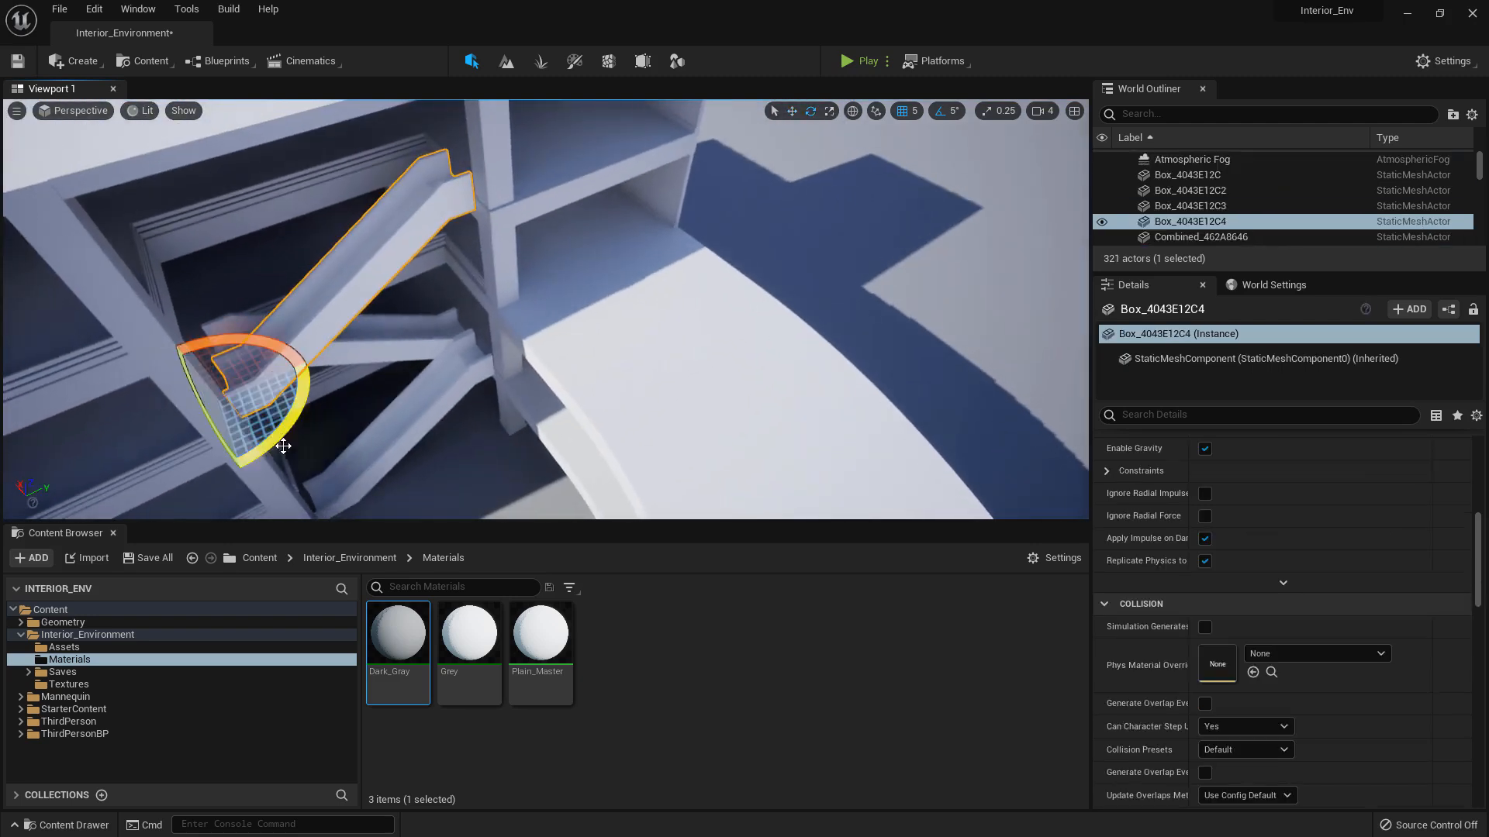
drag(283, 446, 86, 474)
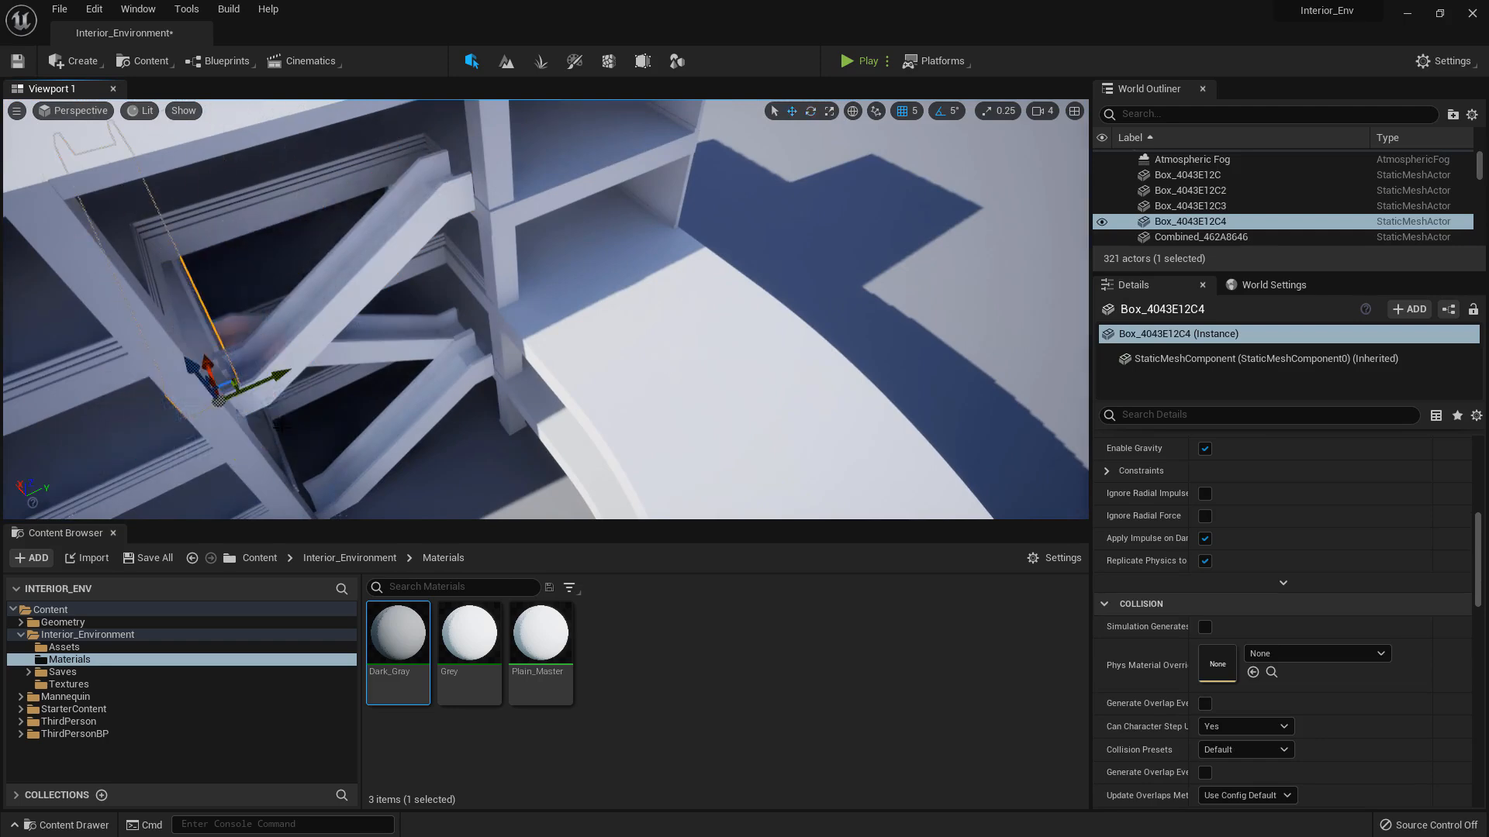
right_drag(289, 308, 194, 311)
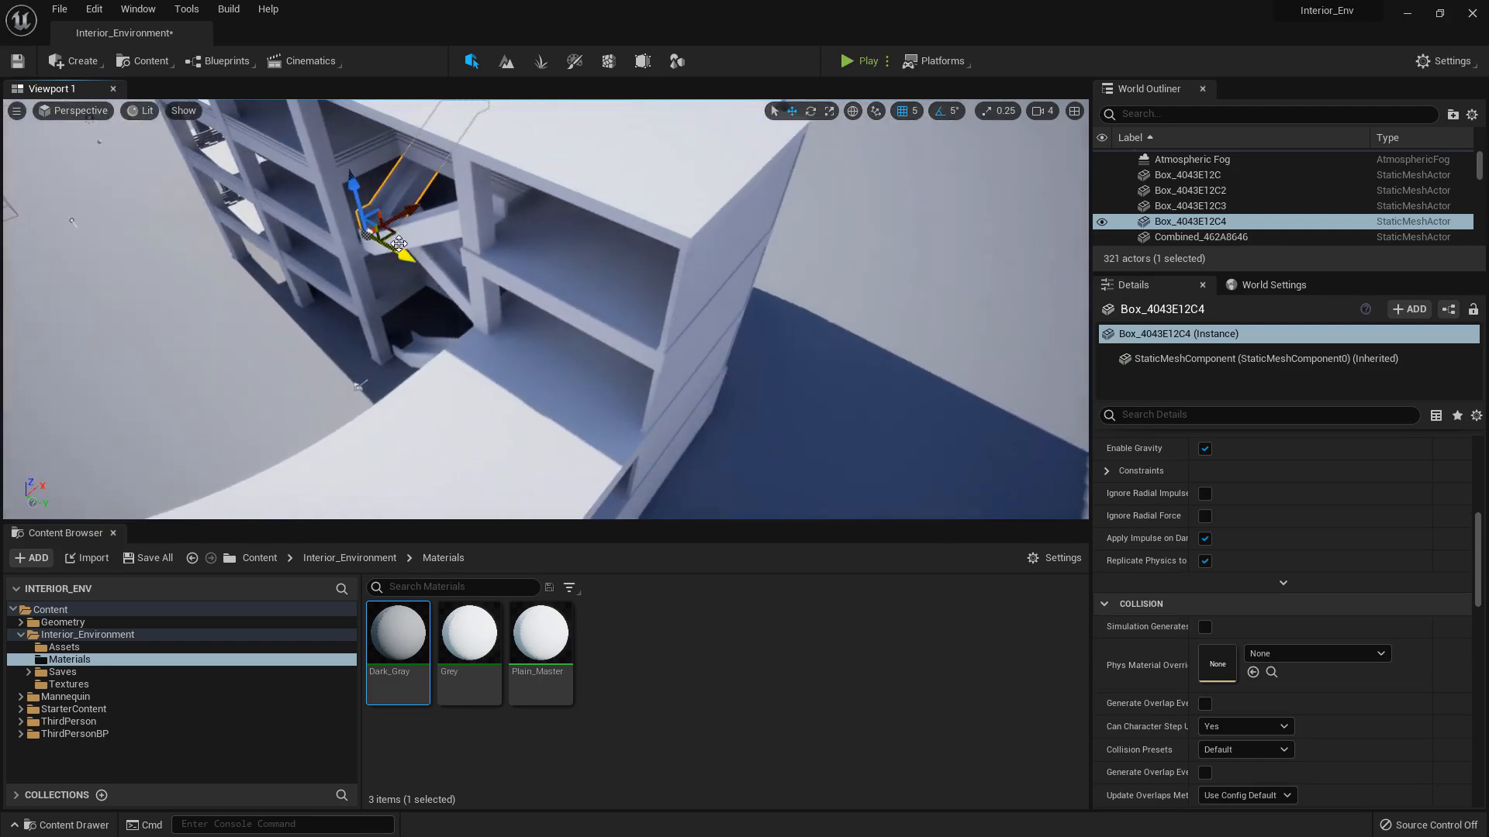
right_drag(568, 518, 587, 387)
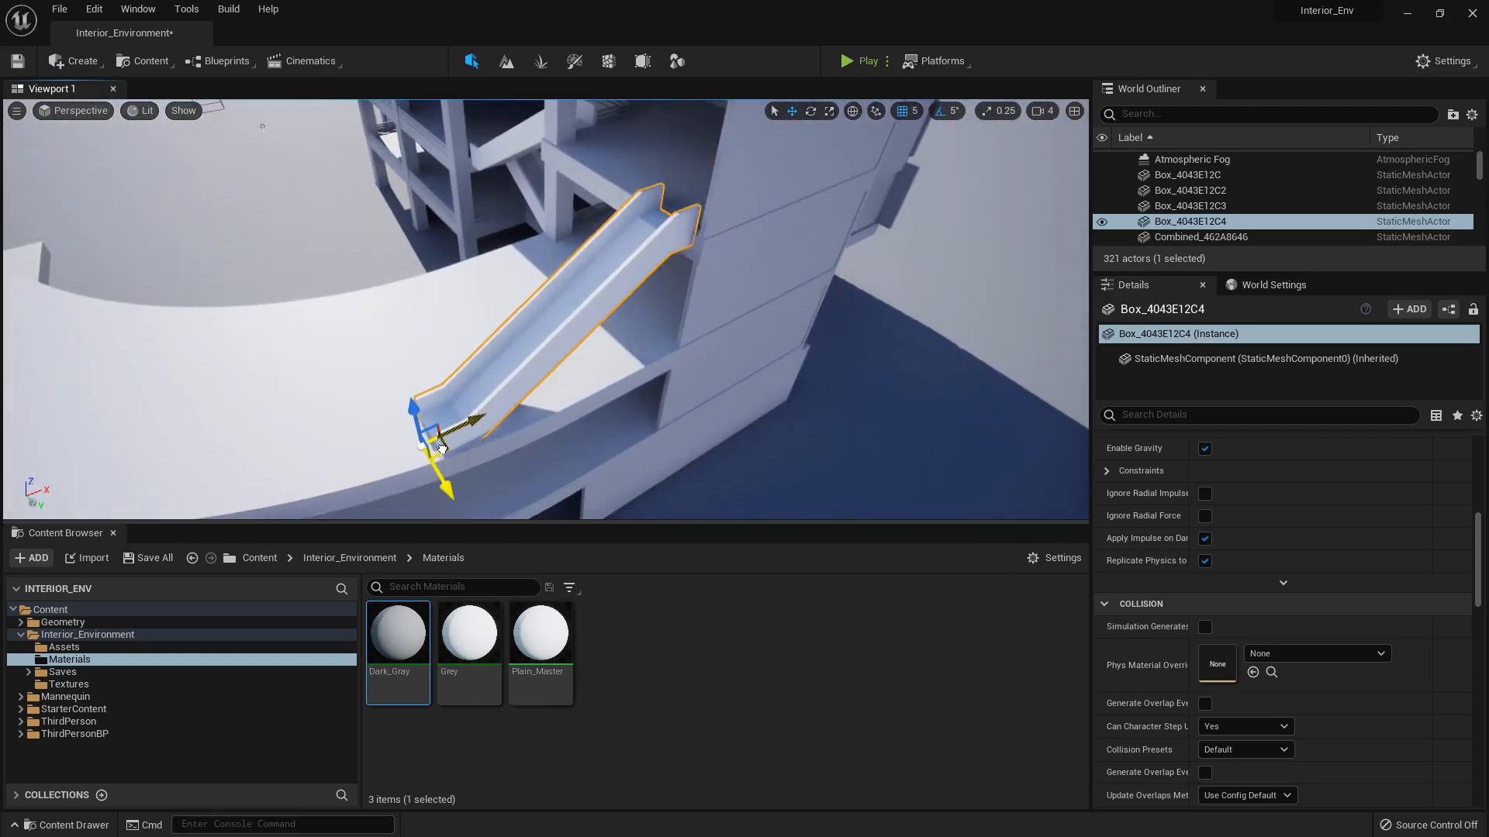
right_drag(438, 449, 519, 357)
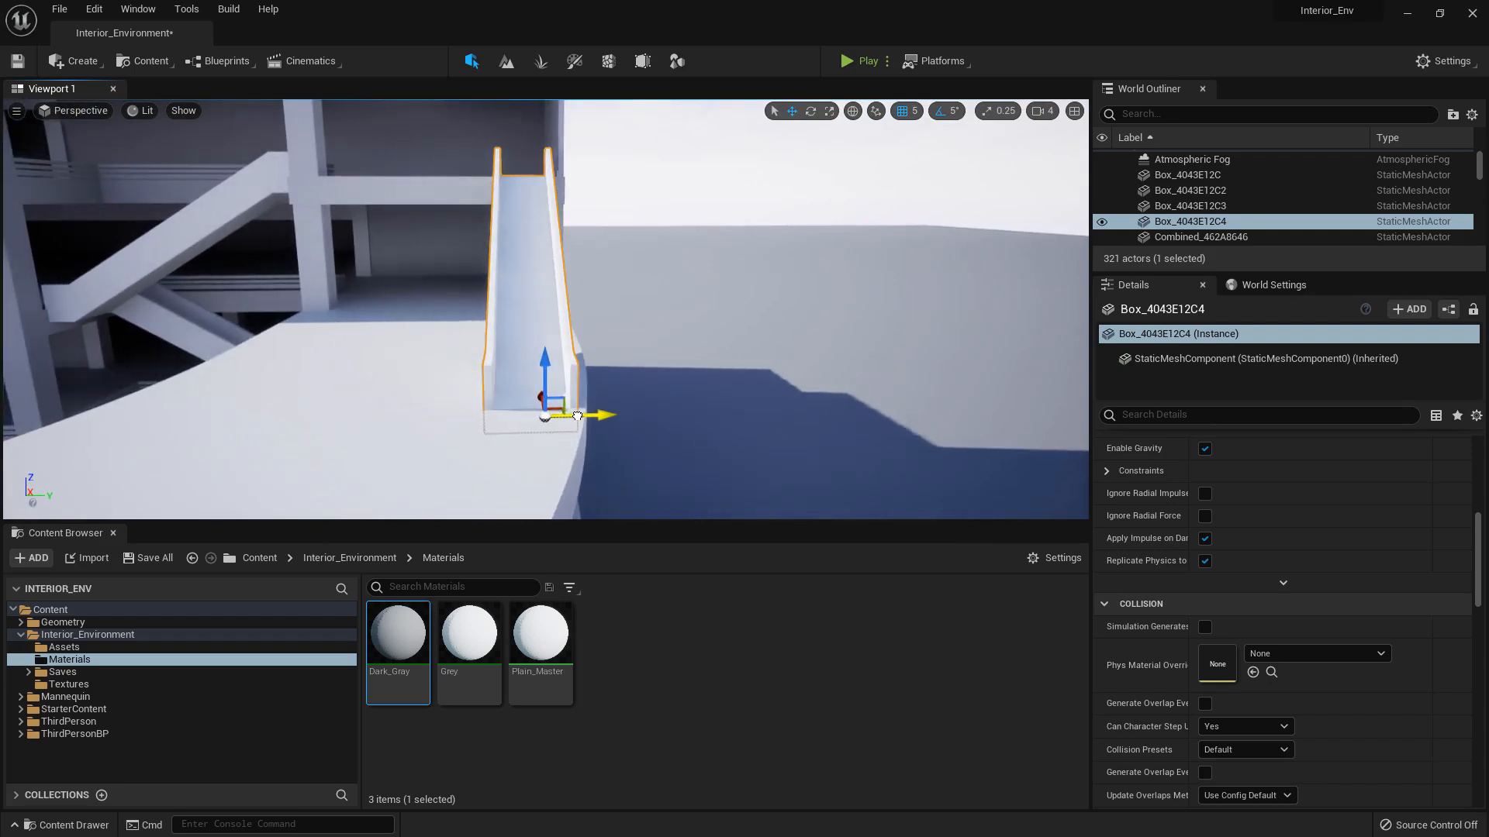
drag(573, 414, 575, 415)
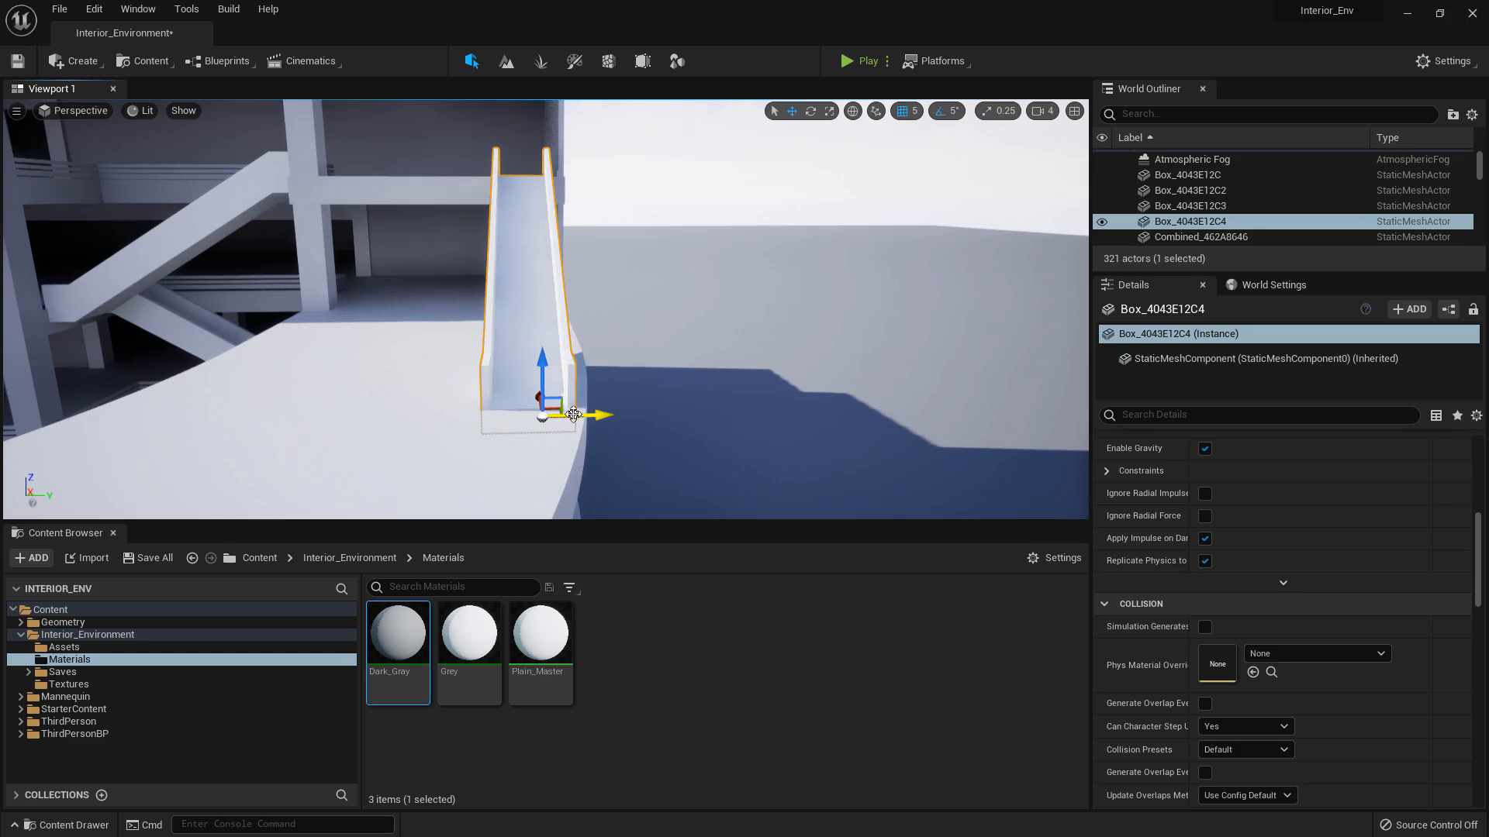
Duplicate the ramp on the curved walkway and place the copy directly beside it toward the inner side
right_drag(575, 415, 732, 432)
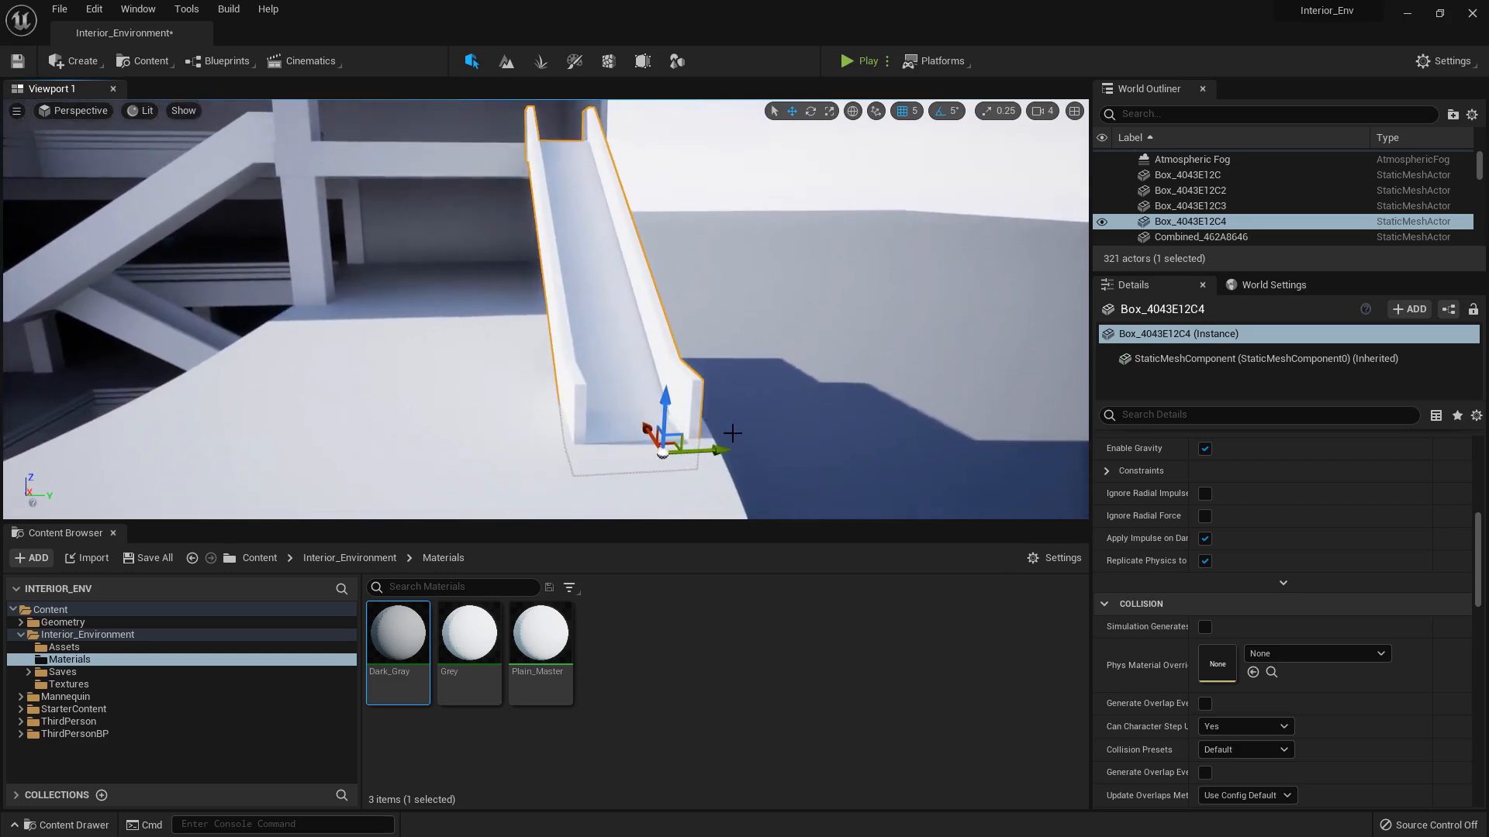
alt+drag(727, 452, 596, 453)
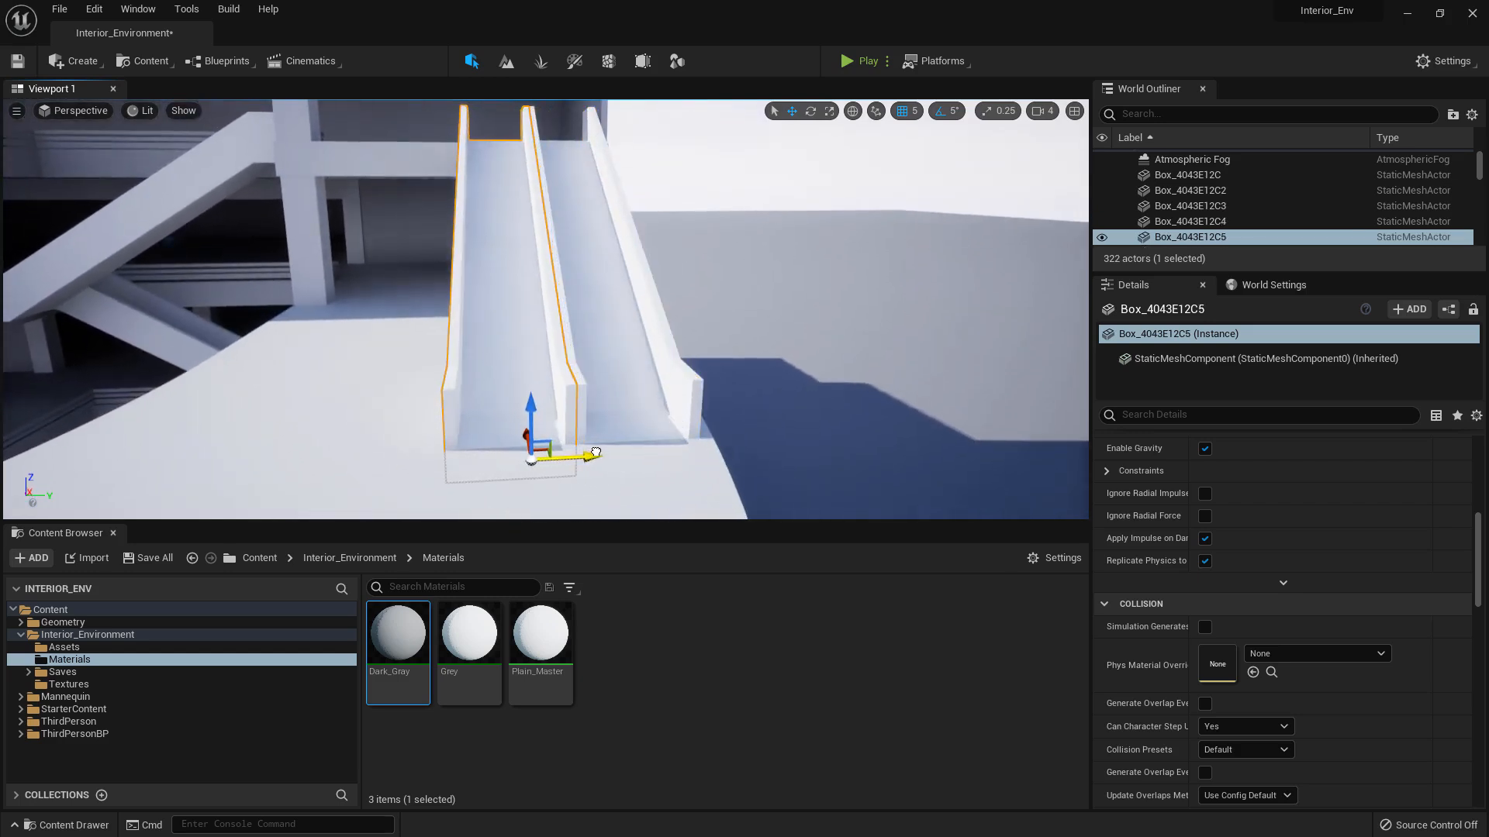
click(717, 363)
Try the Dark_Gray material on the central stair ramp and the side-by-side ramps on the curved walkway
right_drag(716, 364, 752, 388)
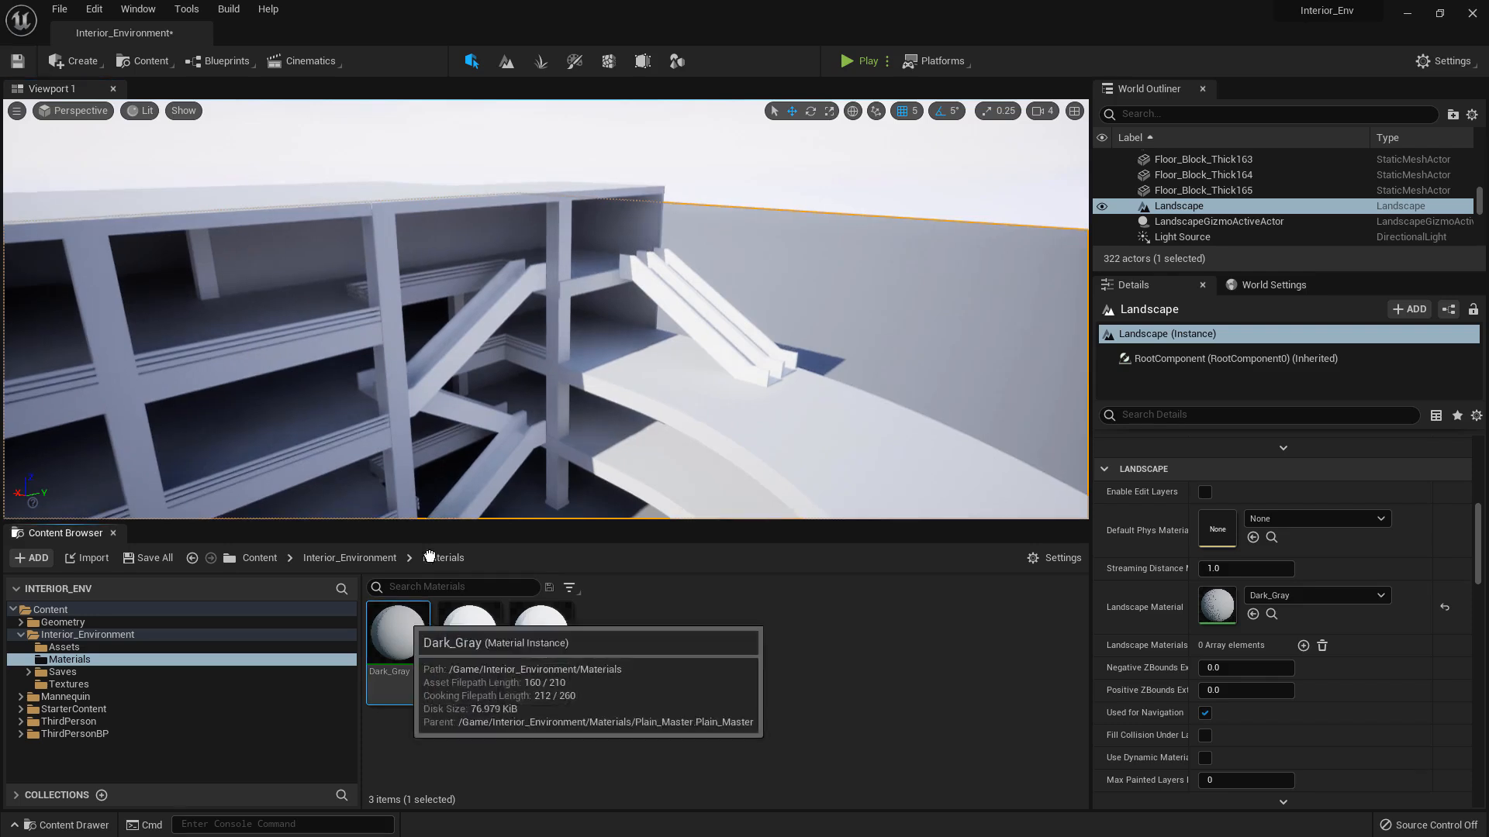
drag(398, 635, 468, 319)
mouse_move(354, 433)
right_down()
mouse_move(380, 432)
mouse_move(354, 433)
right_up()
key(w)
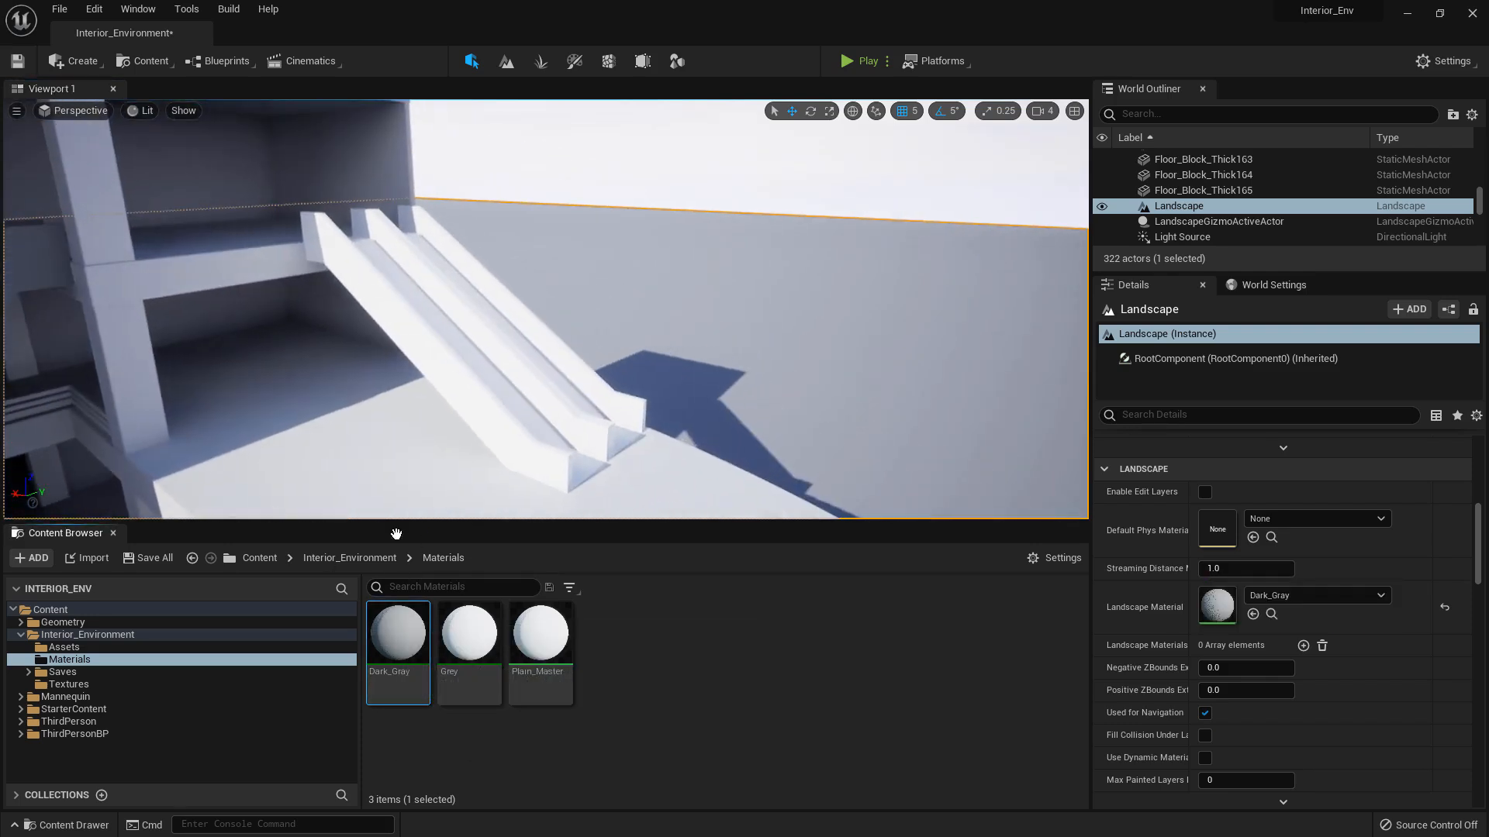
drag(403, 637, 522, 339)
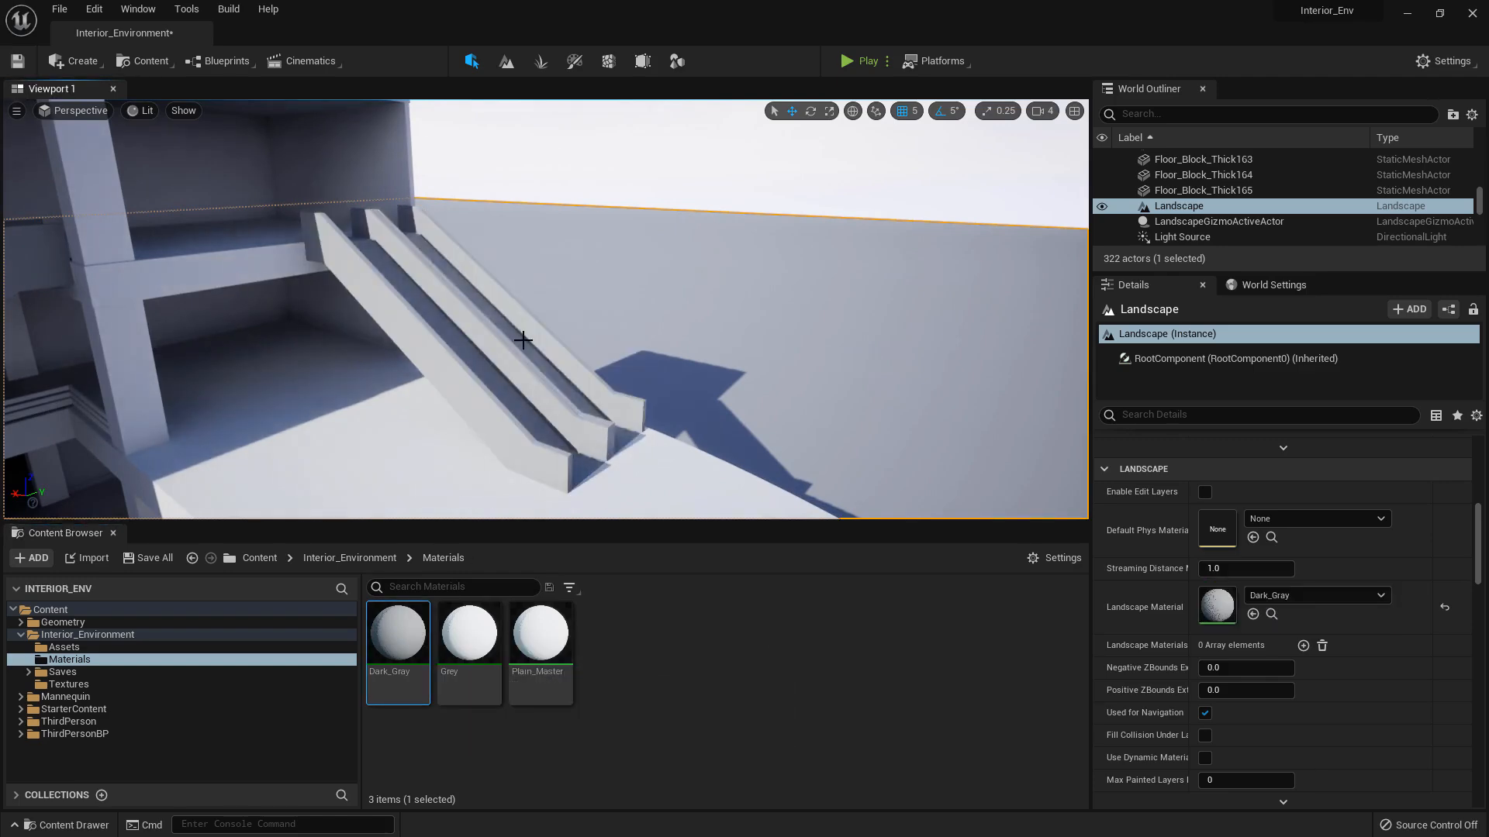
Apply the Grey material to the central stair ramps and the side-by-side ramps on the curved walkway
key(s)
right_drag(522, 339, 515, 421)
drag(469, 632, 493, 351)
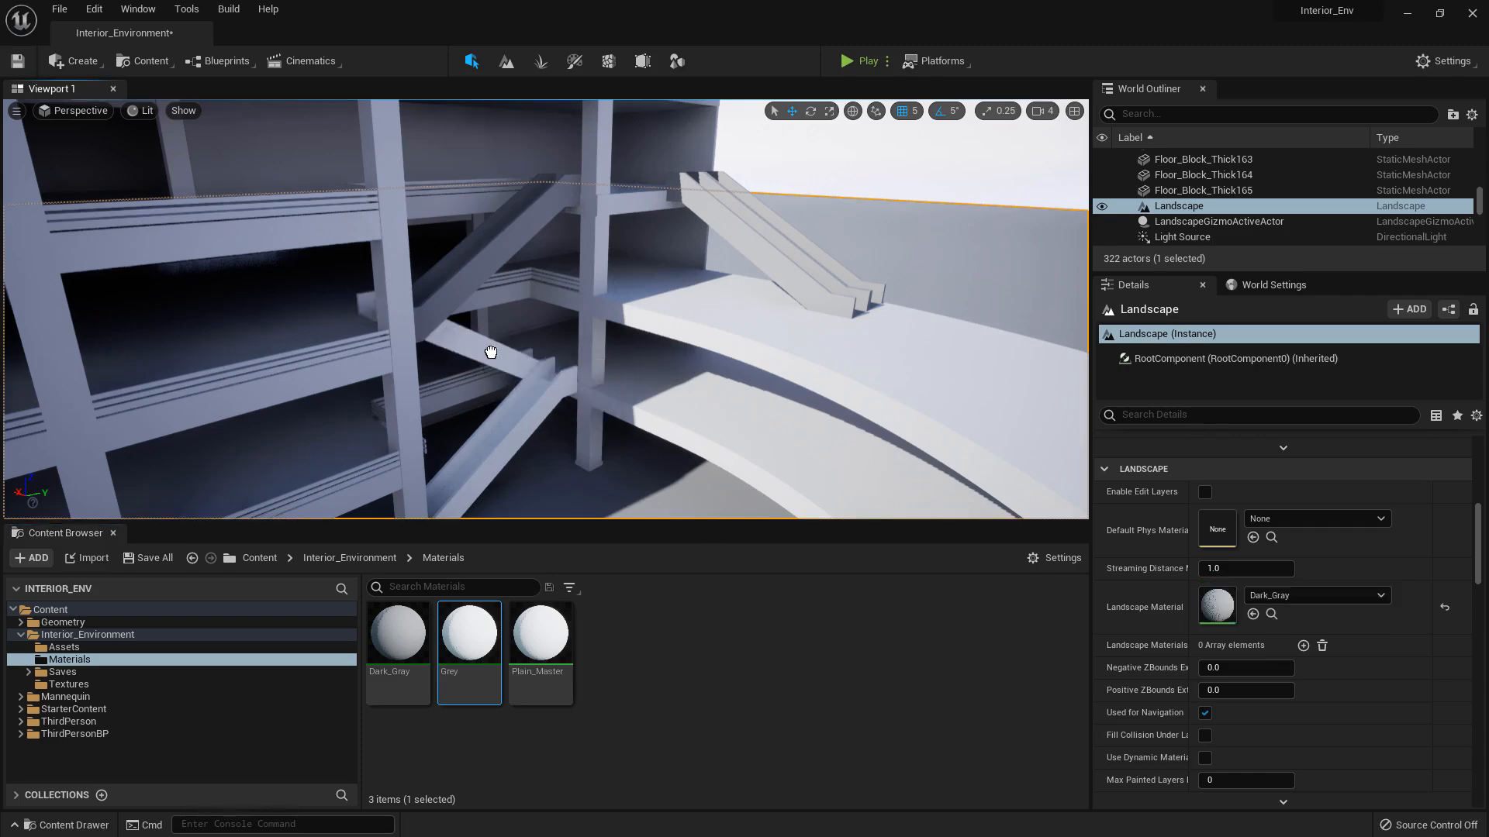
drag(619, 471, 800, 289)
key(w)
right_drag(800, 288, 845, 264)
drag(475, 632, 753, 383)
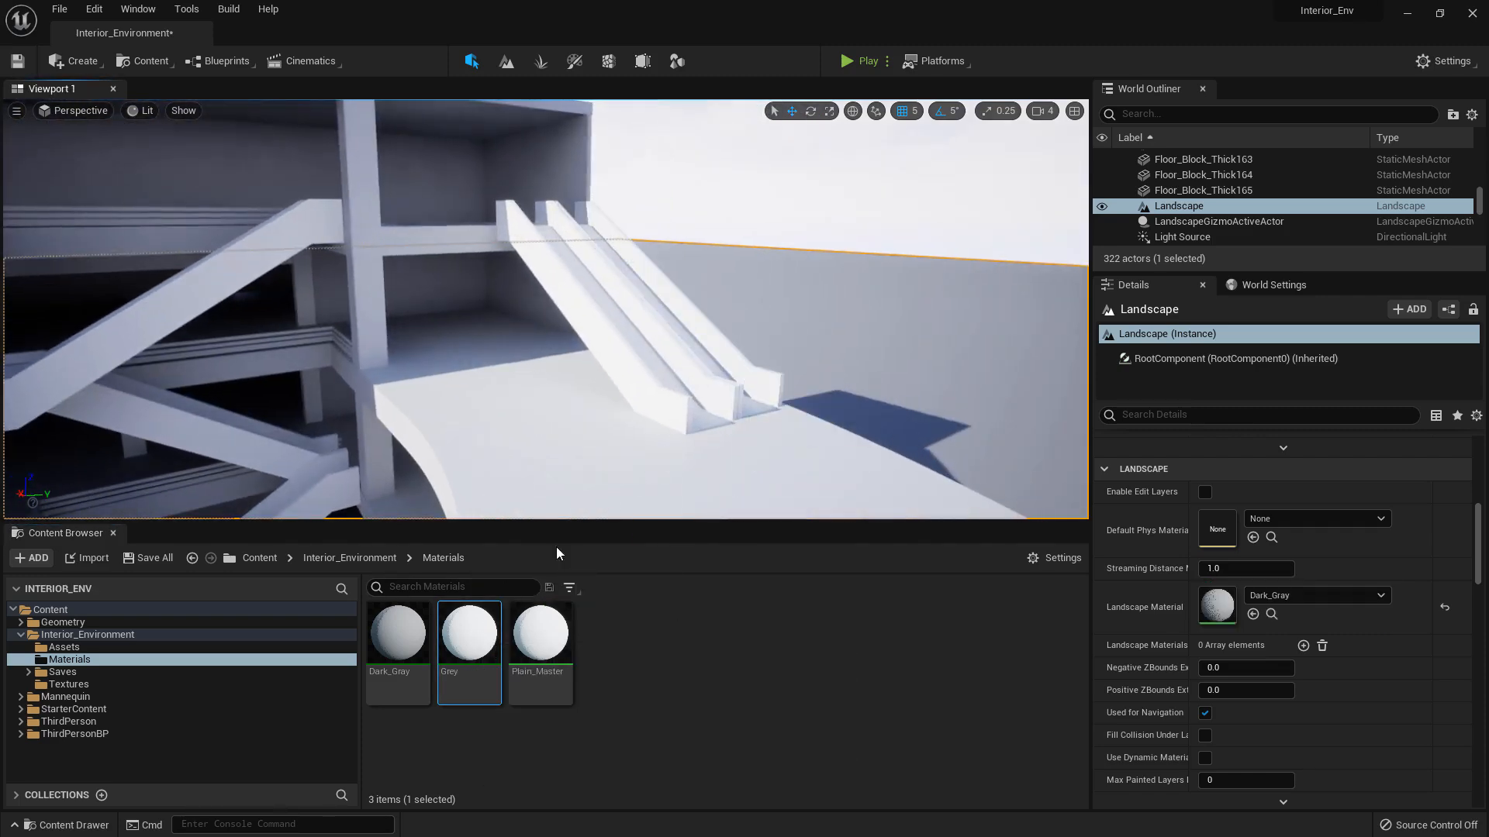
Darken the Grey material's color slightly and save the material
double_click(481, 631)
click(642, 243)
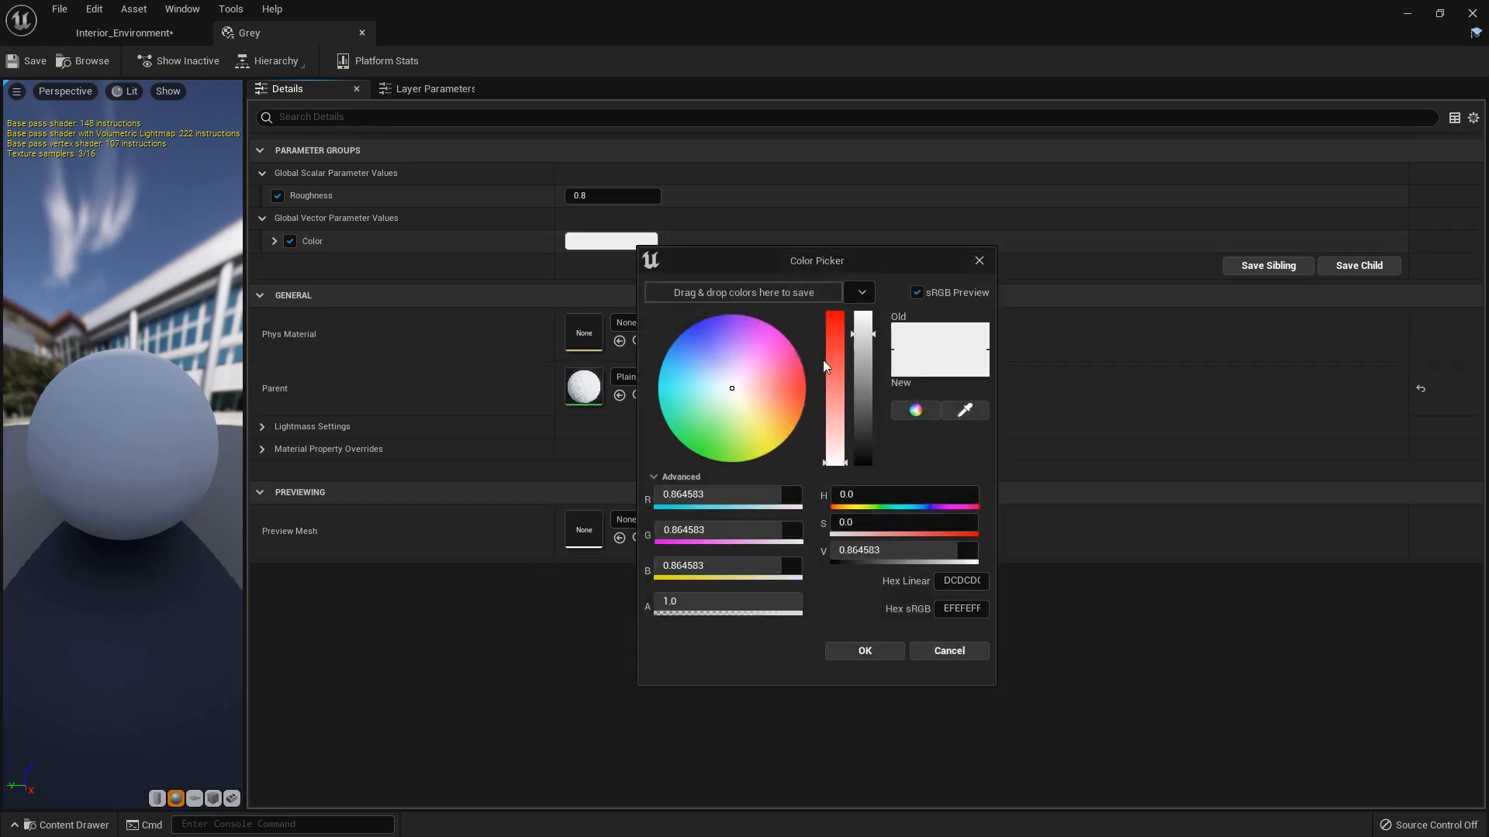
click(867, 365)
click(864, 651)
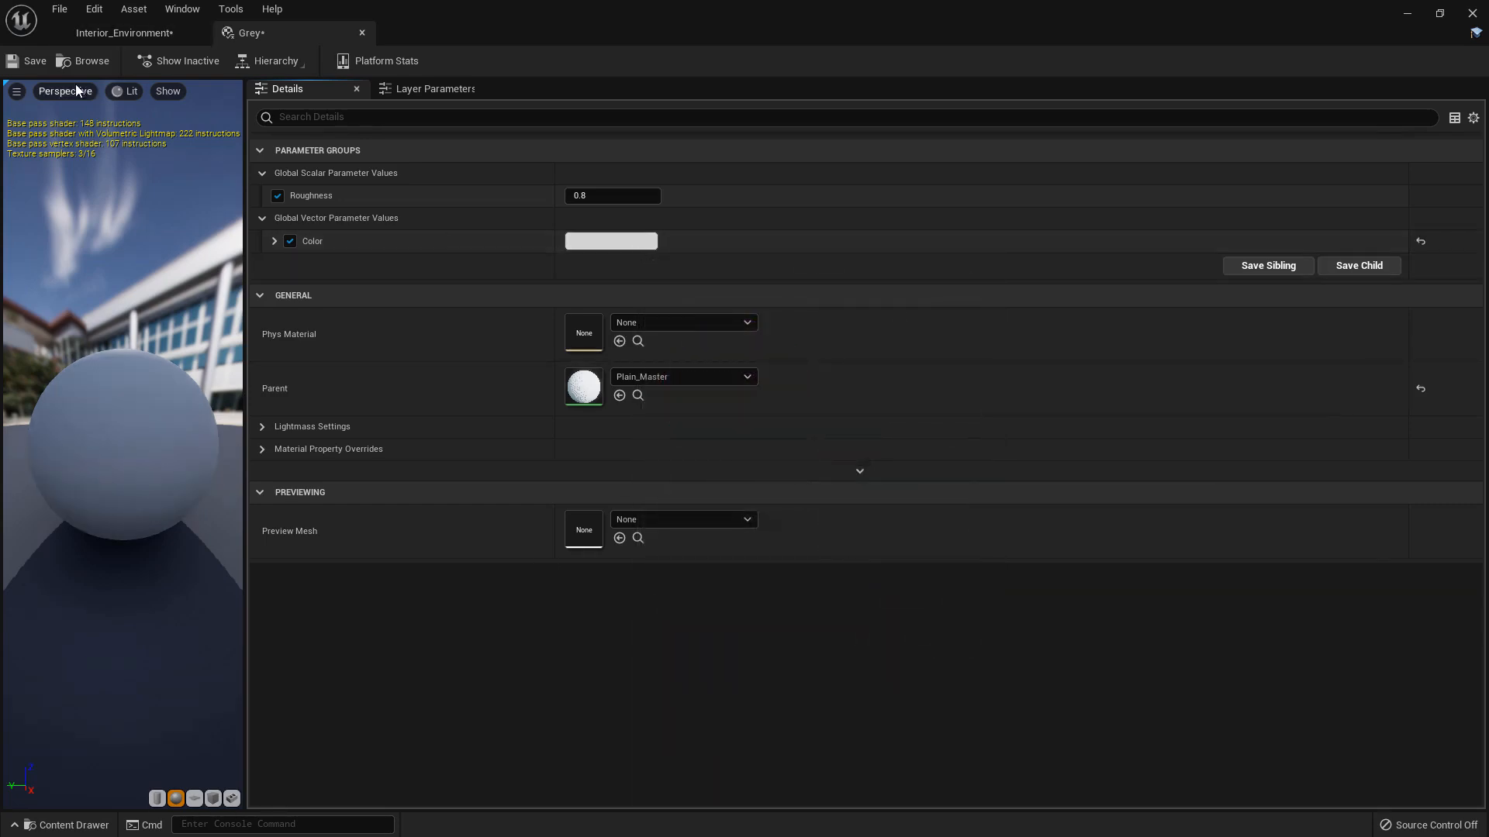
click(31, 61)
click(119, 34)
Duplicate a railing segment beside the central stair ramp and shift the copy toward the side-by-side ramps on the same floor
key(s)
right_drag(542, 310, 481, 330)
key(w)
right_drag(496, 216, 532, 217)
click(462, 326)
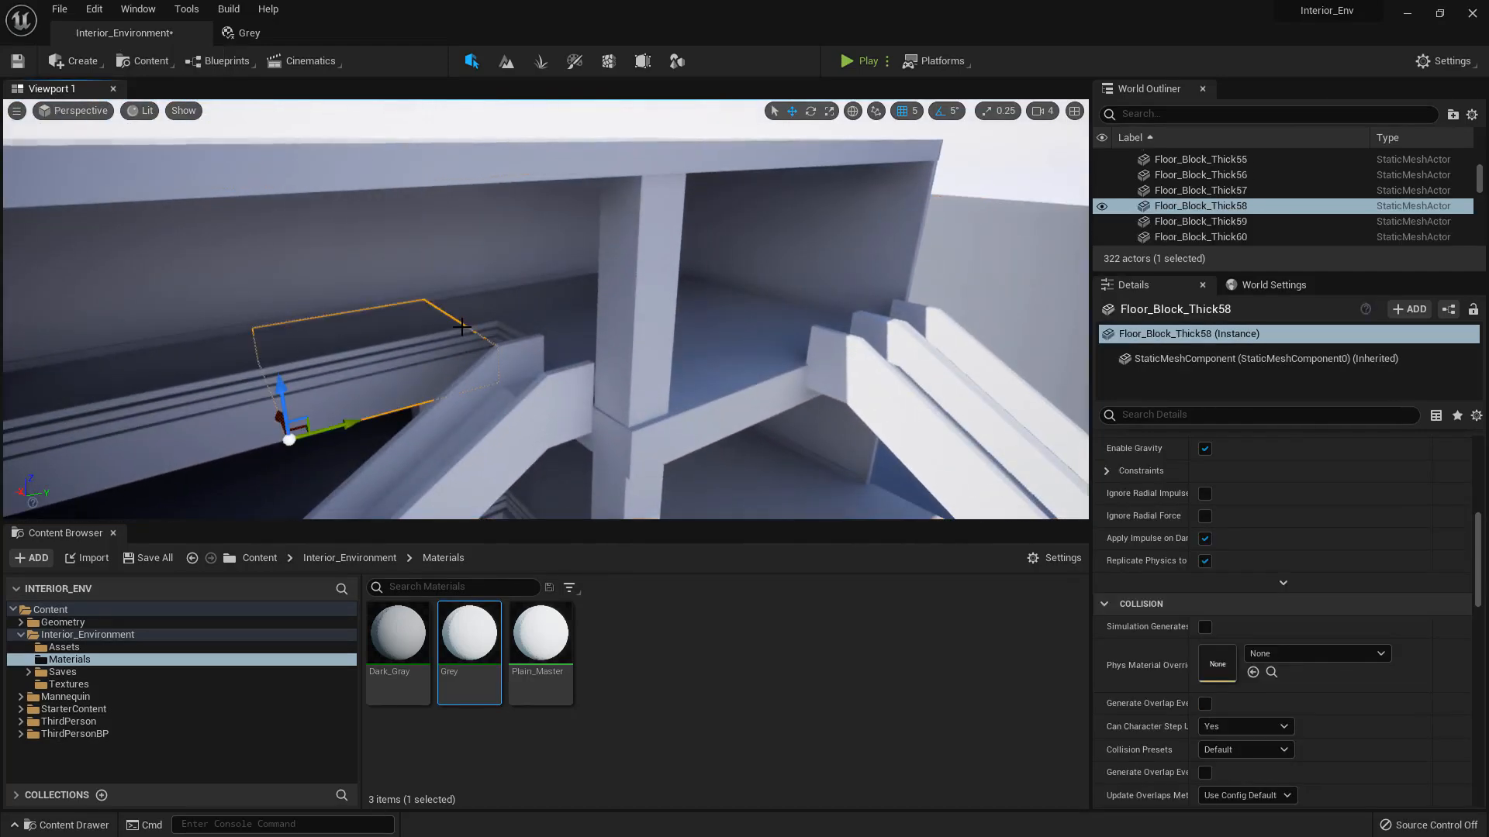
click(462, 334)
right_drag(462, 334, 435, 338)
key(d)
alt+drag(298, 321, 295, 321)
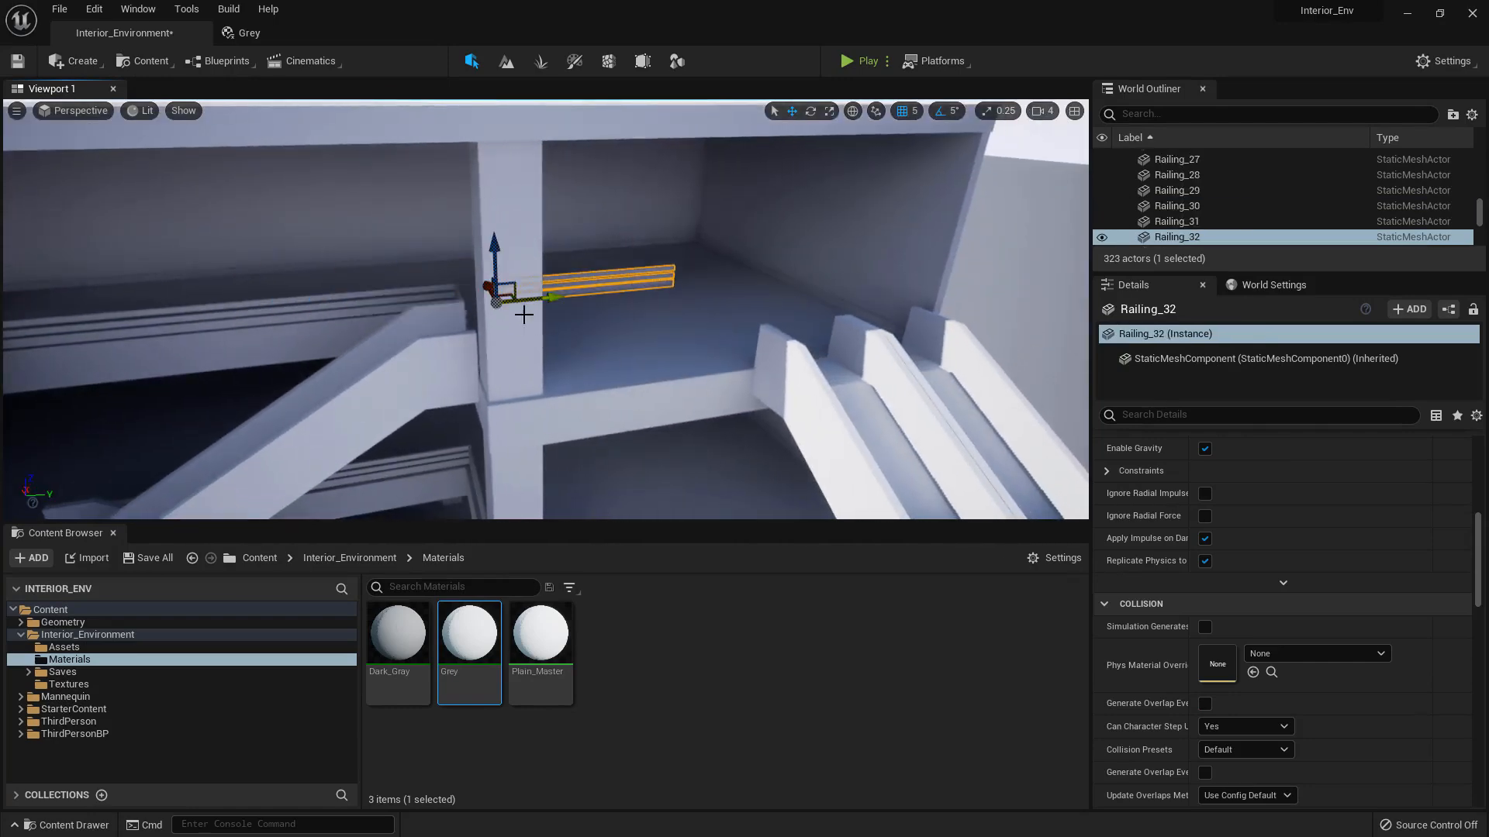
Align the copied railing with the floor edge and fit it between the pillar and the side-by-side ramps
key(w)
right_drag(524, 315, 465, 241)
drag(469, 199, 940, 266)
key(s)
right_drag(941, 266, 667, 287)
key(d)
drag(597, 317, 525, 353)
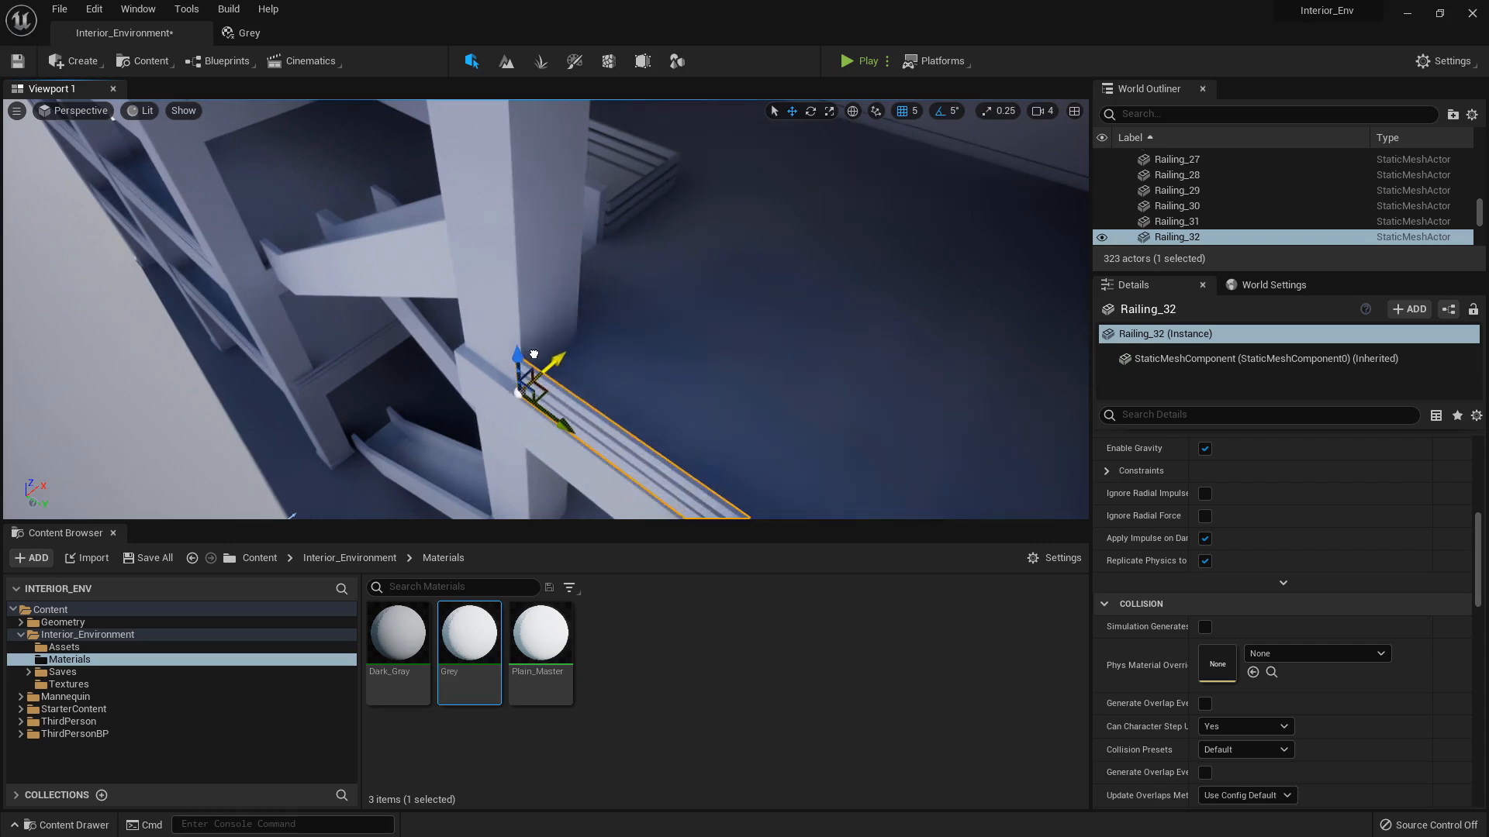
key(a)
right_drag(534, 355, 476, 380)
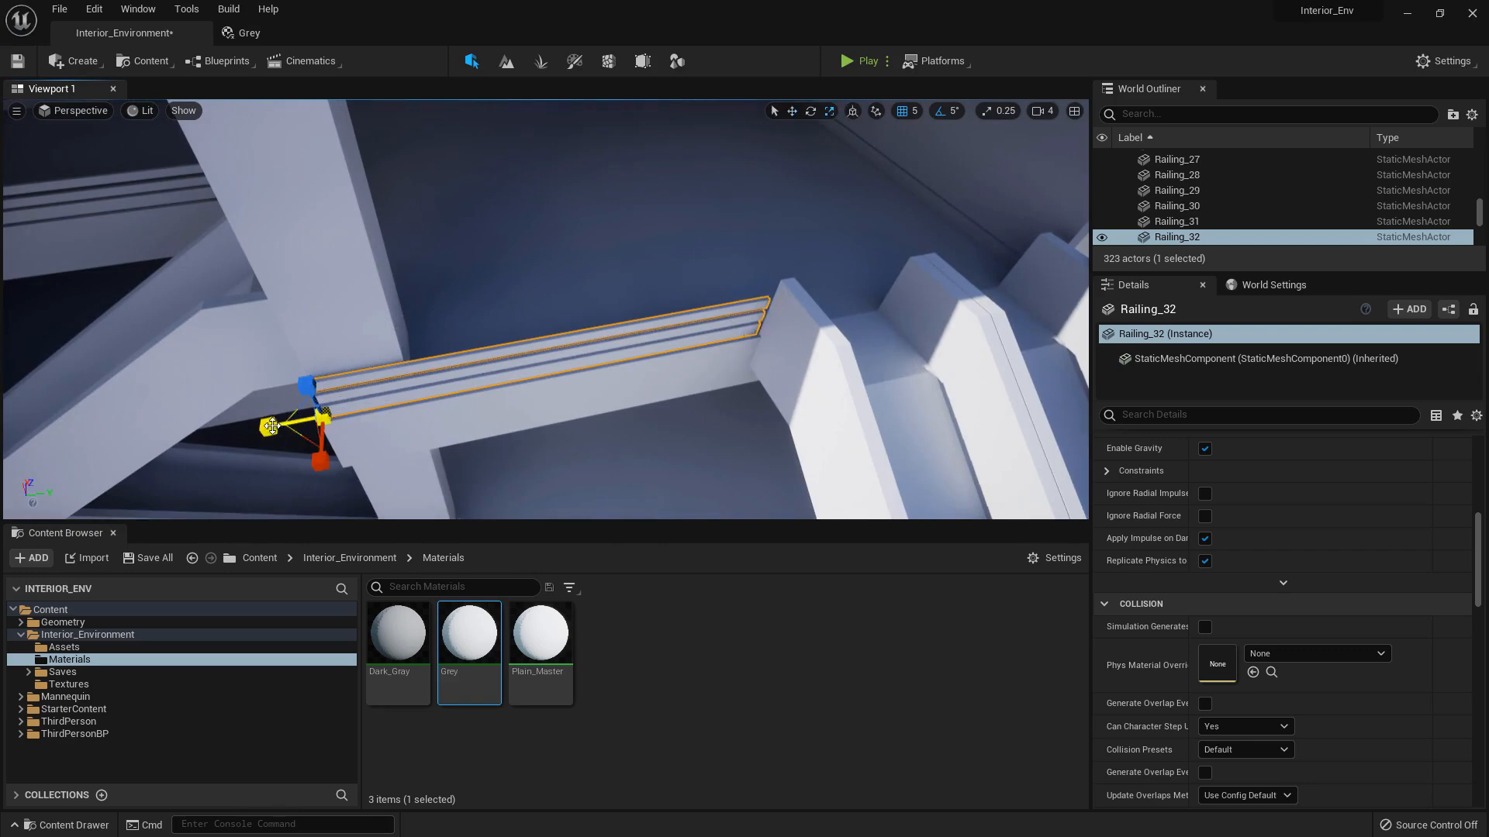
key(w)
right_drag(268, 427, 295, 401)
key(s)
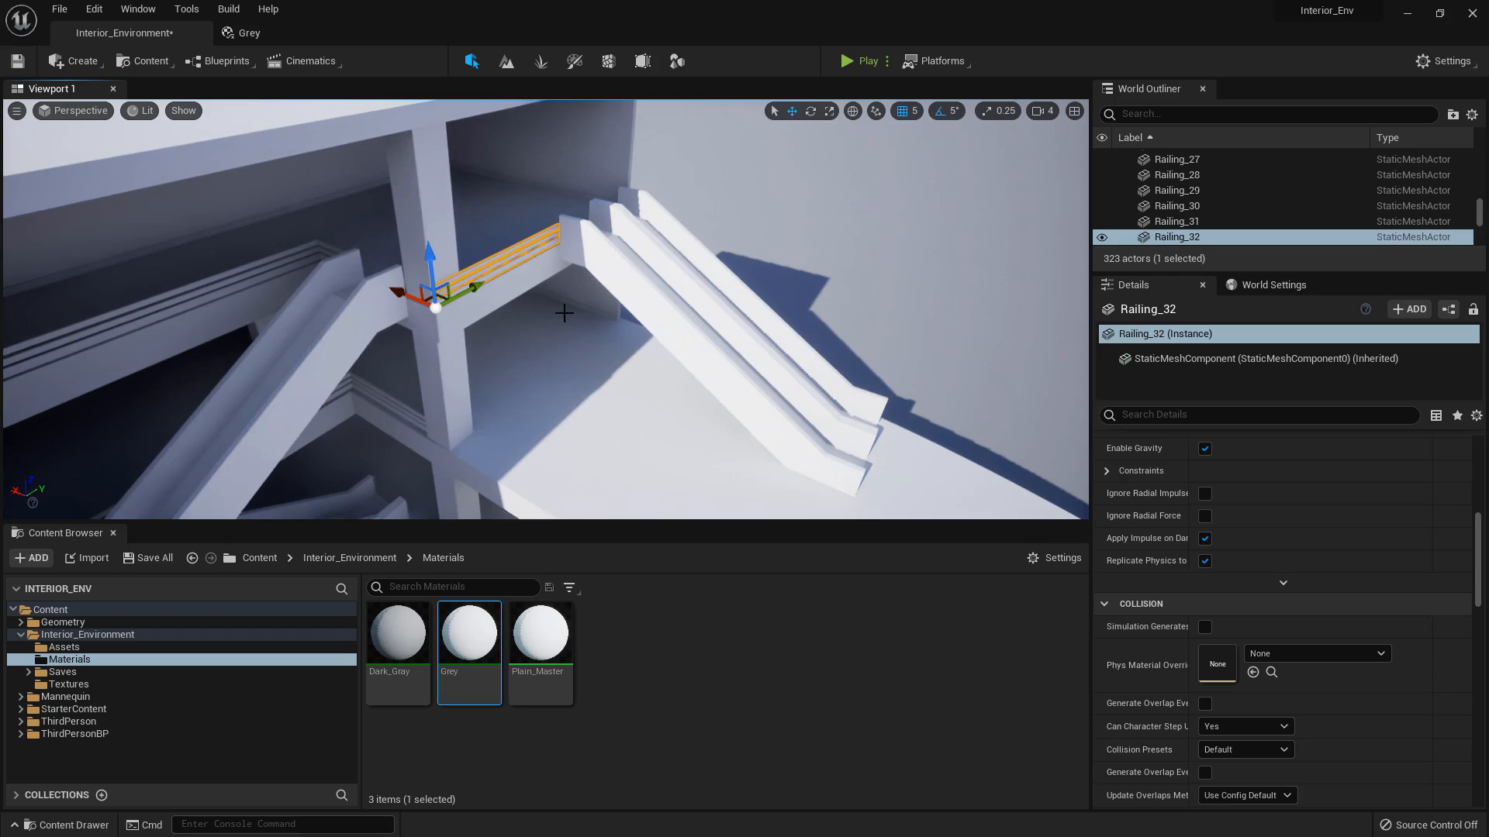
Duplicate the three stacked trimmed end-wall panels and place the copies next to the originals, alongside the side-by-side ramps
right_drag(564, 313, 567, 295)
click(598, 315)
ctrl+click(612, 187)
right_drag(612, 186, 659, 248)
click(565, 322)
click(555, 243)
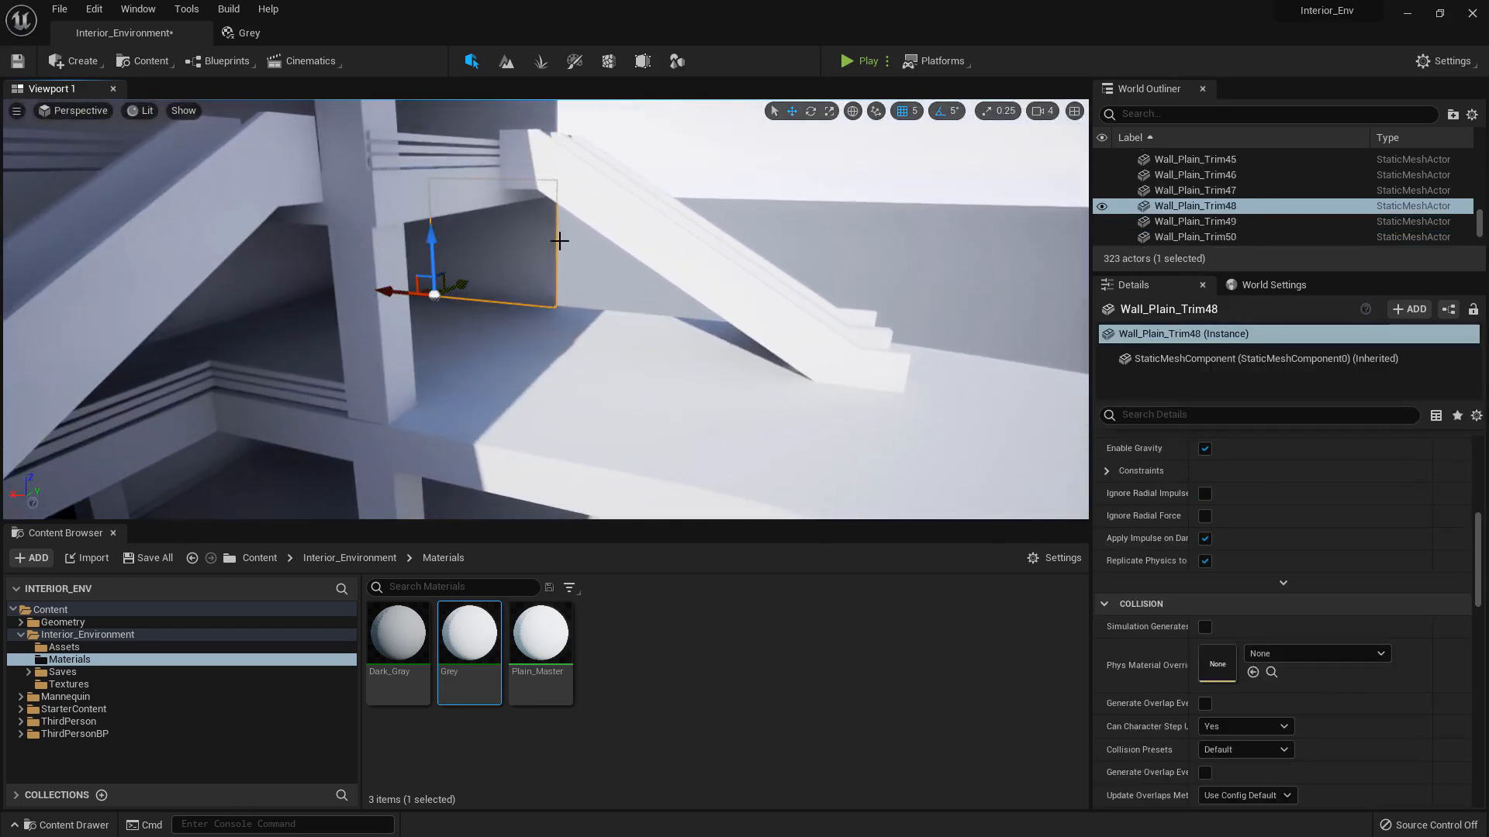
right_drag(559, 241, 489, 182)
ctrl+click(538, 222)
ctrl+click(491, 206)
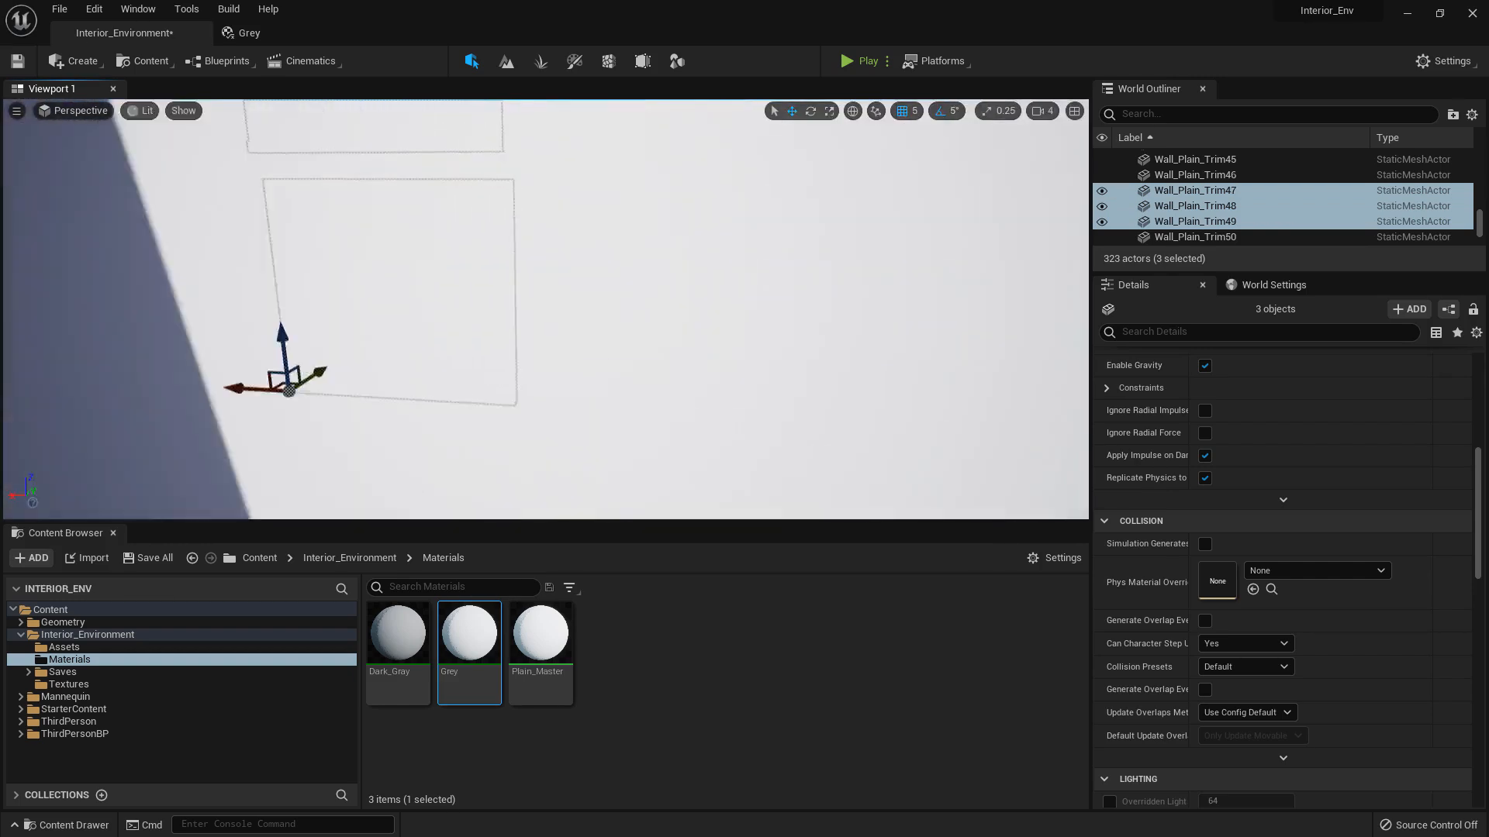
right_drag(515, 310, 546, 267)
key(ctrl+d)
drag(270, 332, 531, 333)
right_drag(531, 333, 488, 245)
Try deleting the top wall copy beside the ramps
click(489, 245)
right_drag(513, 309, 490, 307)
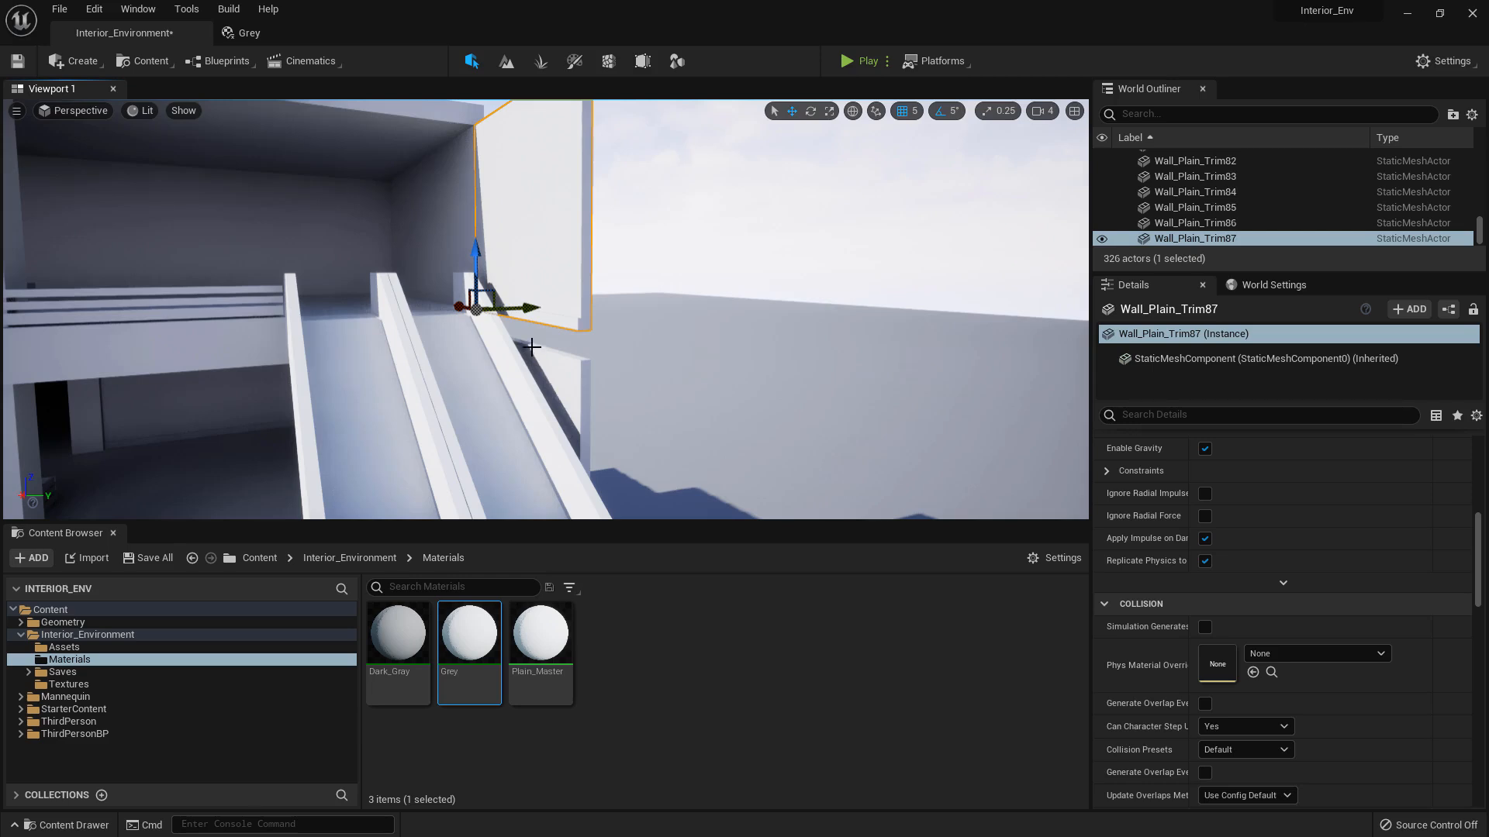
key(Delete)
key(ctrl+z)
key(ctrl+y)
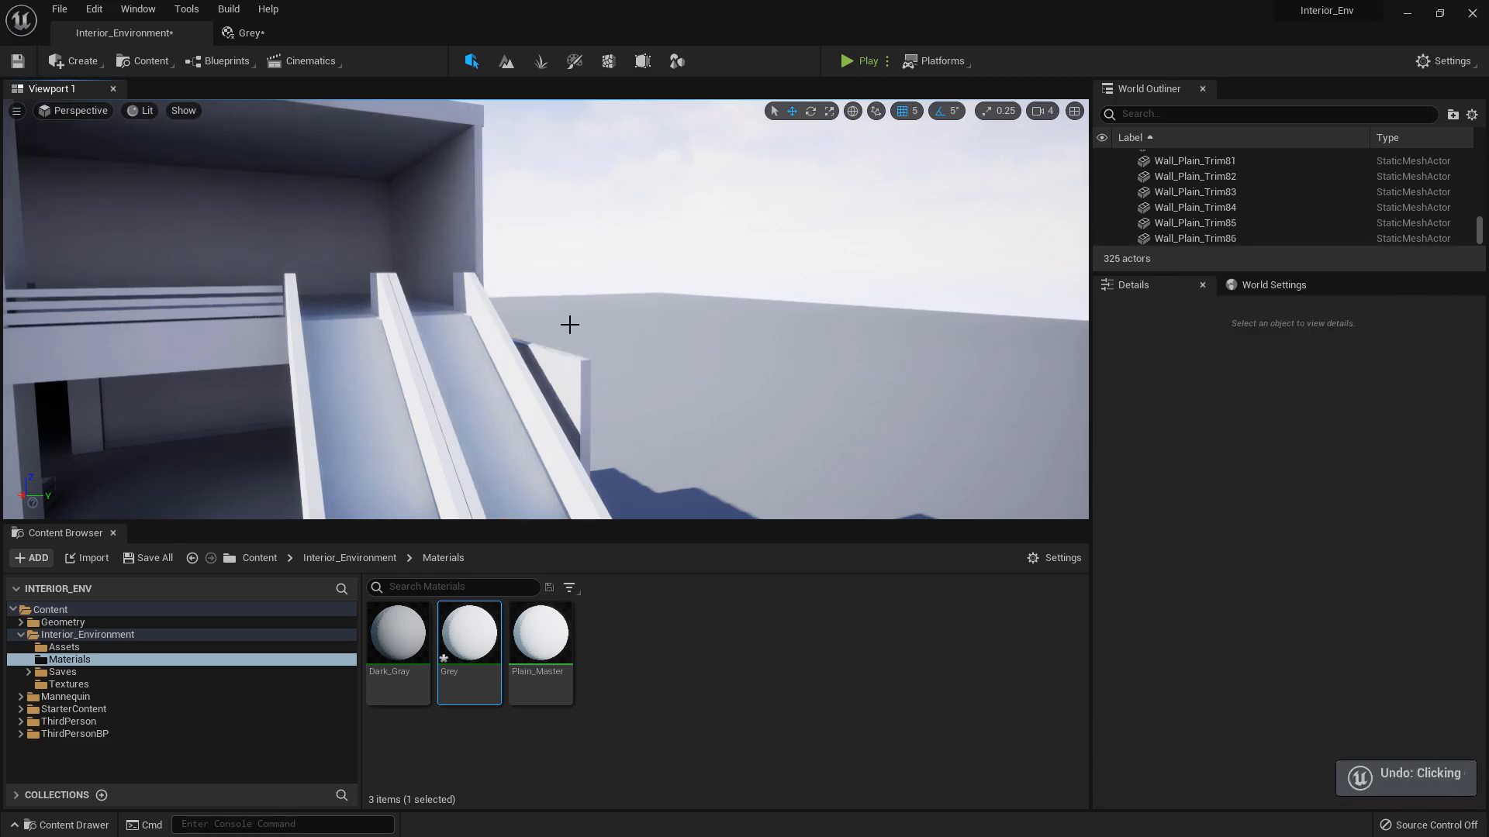
key(ctrl+z)
right_drag(597, 307, 566, 310)
Swap the top wall copy's static mesh to Wall_Plain and inspect its alignment with the neighbouring trimmed walls and roof
click(155, 649)
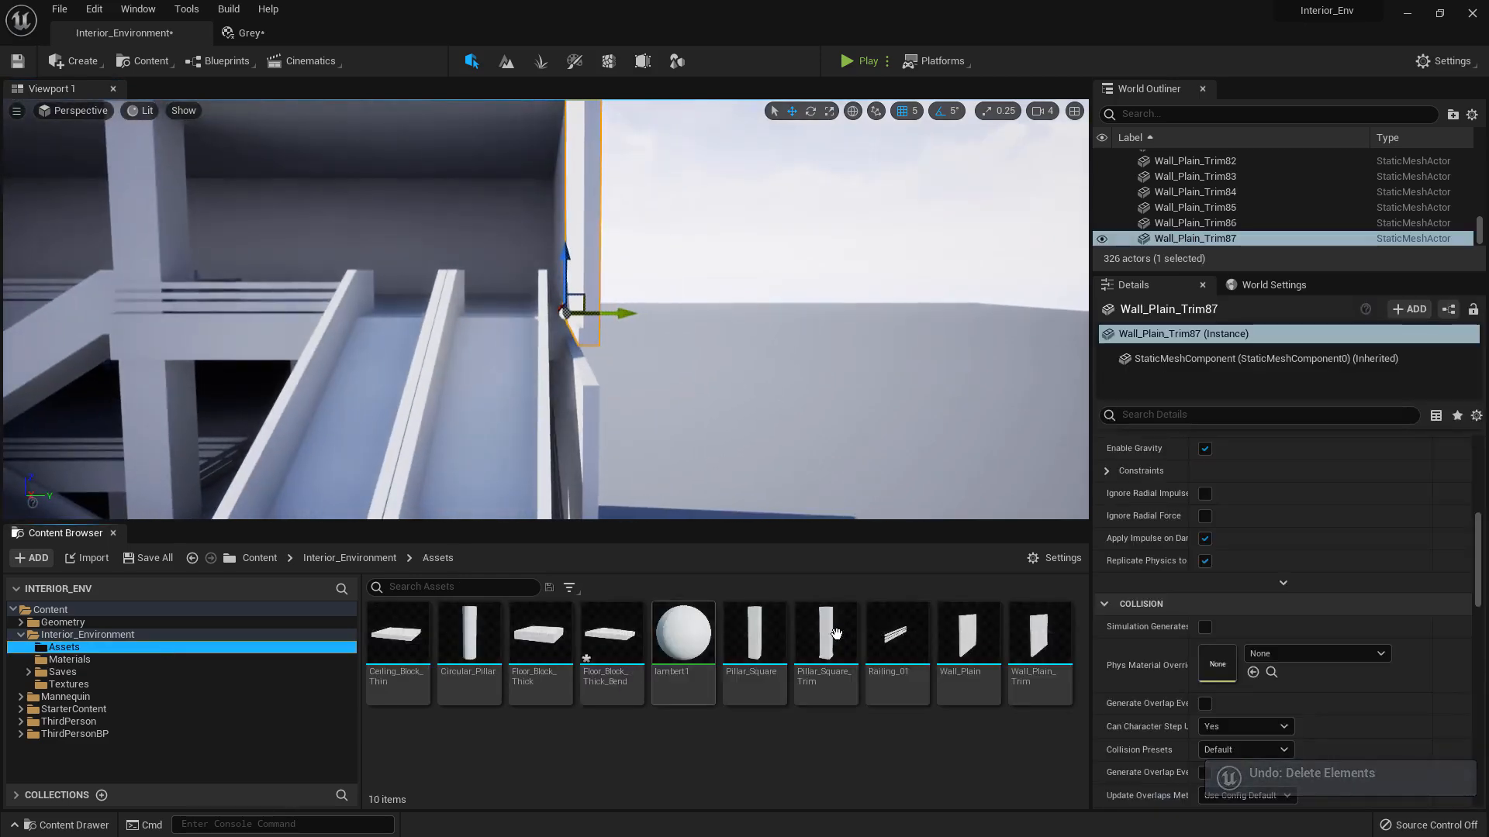
drag(960, 639, 1242, 590)
scroll(1163, 611, up, 5)
right_drag(535, 321, 566, 301)
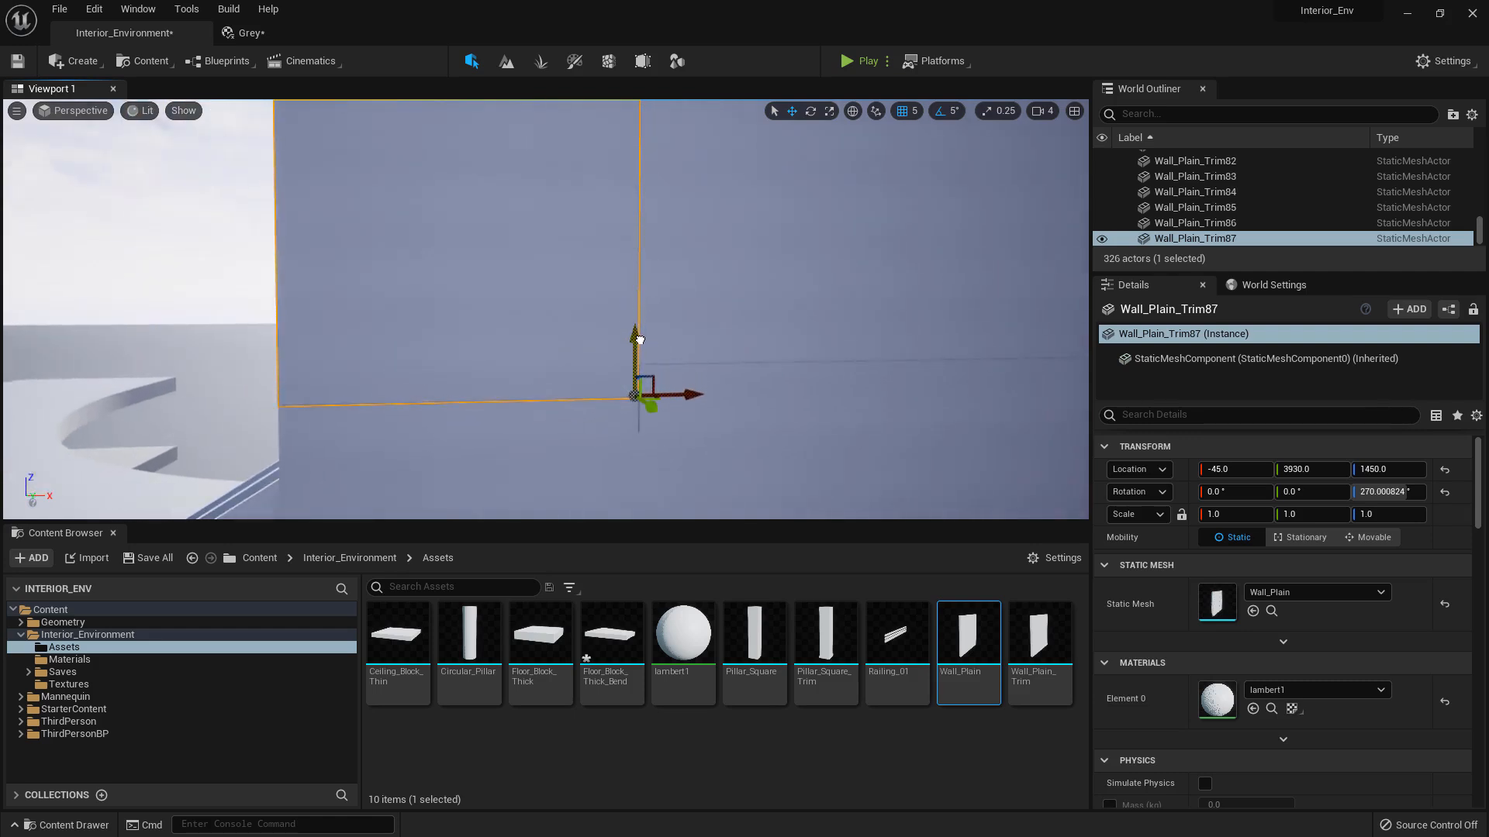
mouse_move(602, 356)
right_down()
mouse_move(659, 411)
mouse_move(617, 407)
mouse_move(606, 361)
right_up()
click(622, 357)
click(611, 403)
click(599, 425)
mouse_move(598, 425)
right_down()
mouse_move(593, 360)
mouse_move(590, 407)
right_up()
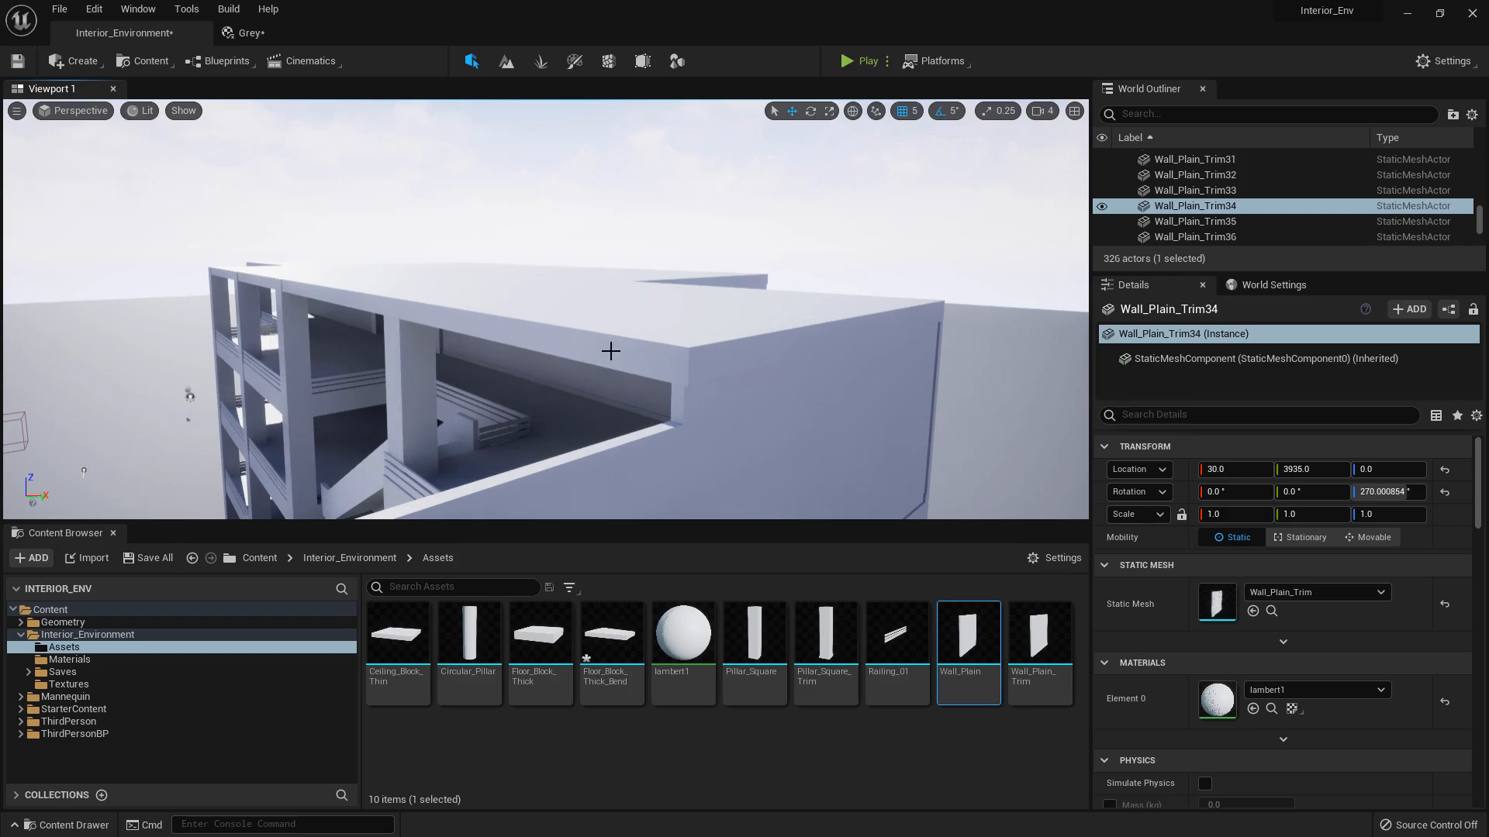
right_drag(656, 320, 657, 323)
click(656, 324)
mouse_move(429, 272)
right_down()
mouse_move(426, 309)
mouse_move(428, 287)
right_up()
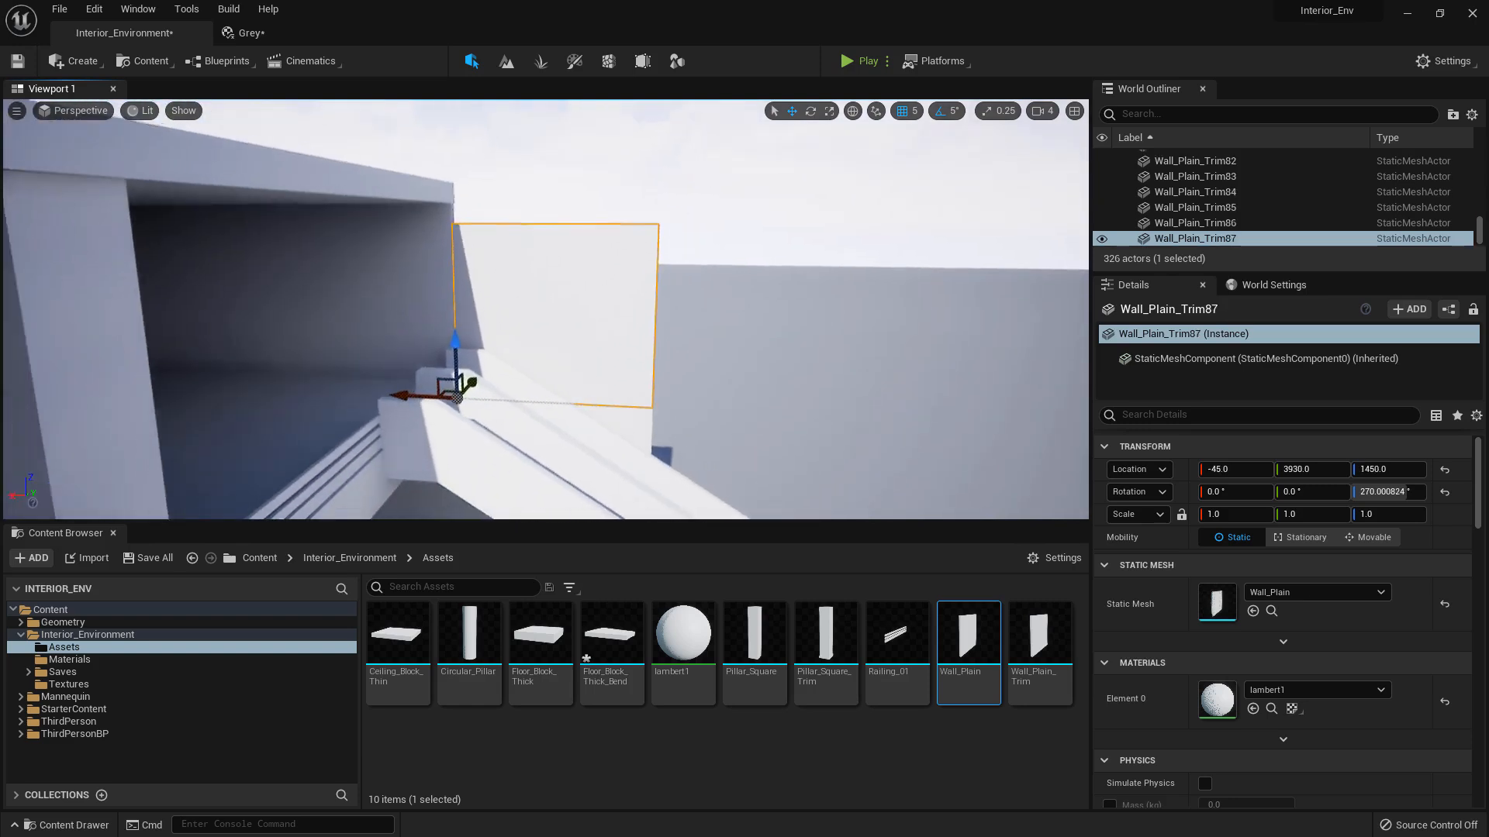
Set scale snapping to 0.125 and stretch the top plain wall's height up to the roof level
drag(456, 349, 456, 348)
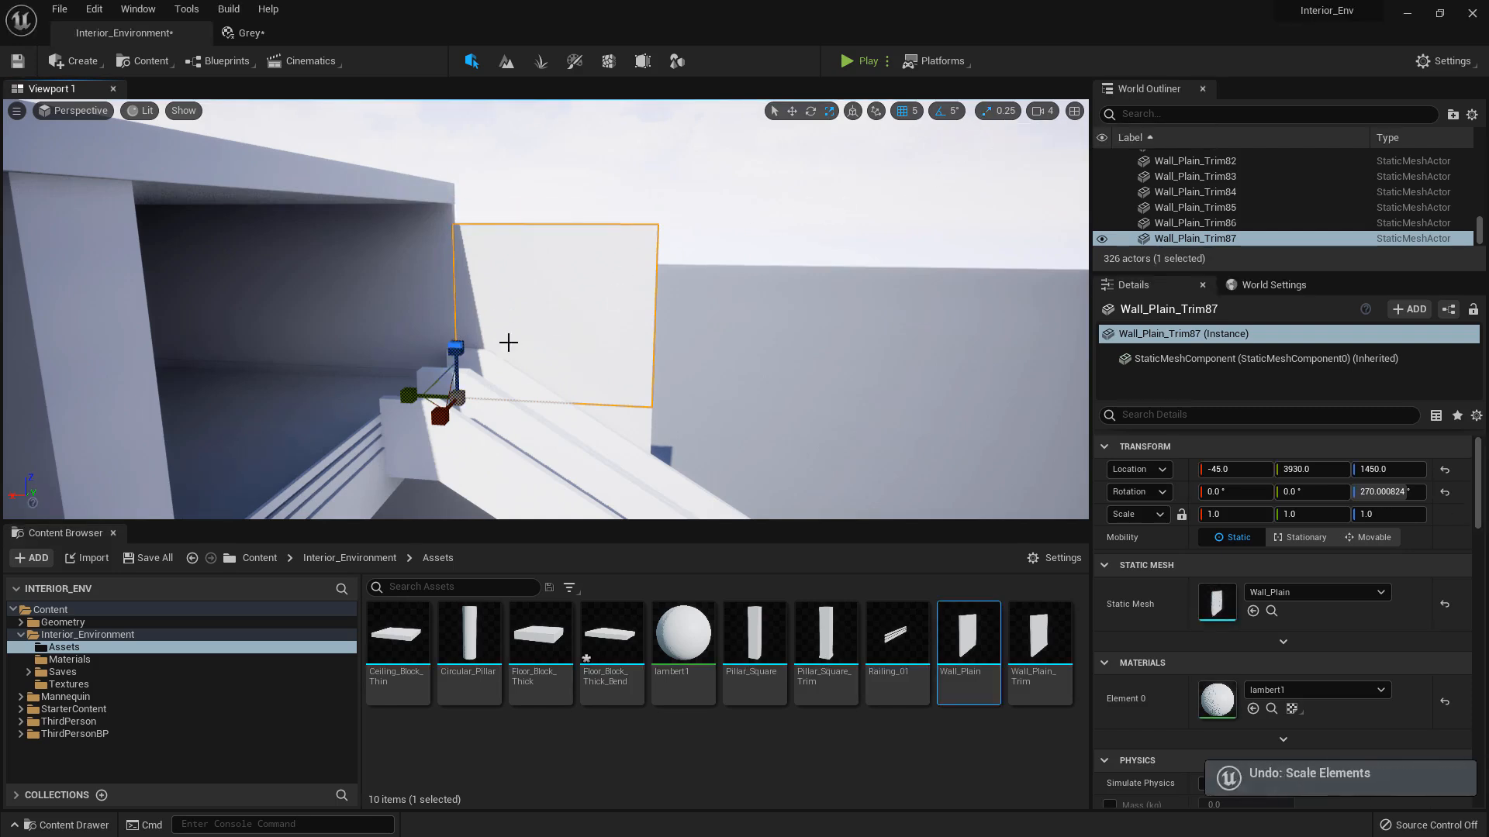
key(ctrl+z)
click(1000, 110)
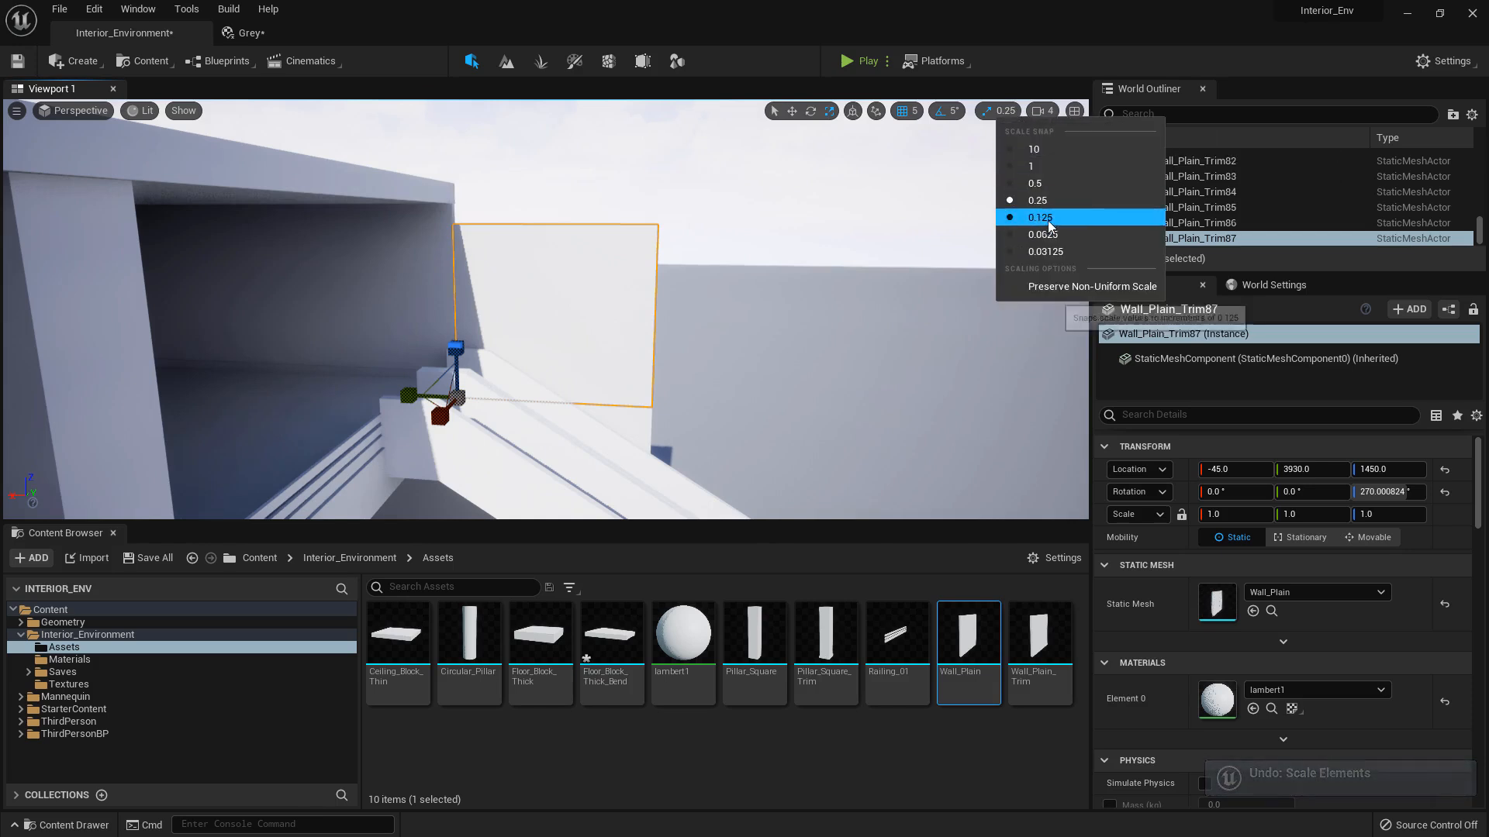
click(1041, 218)
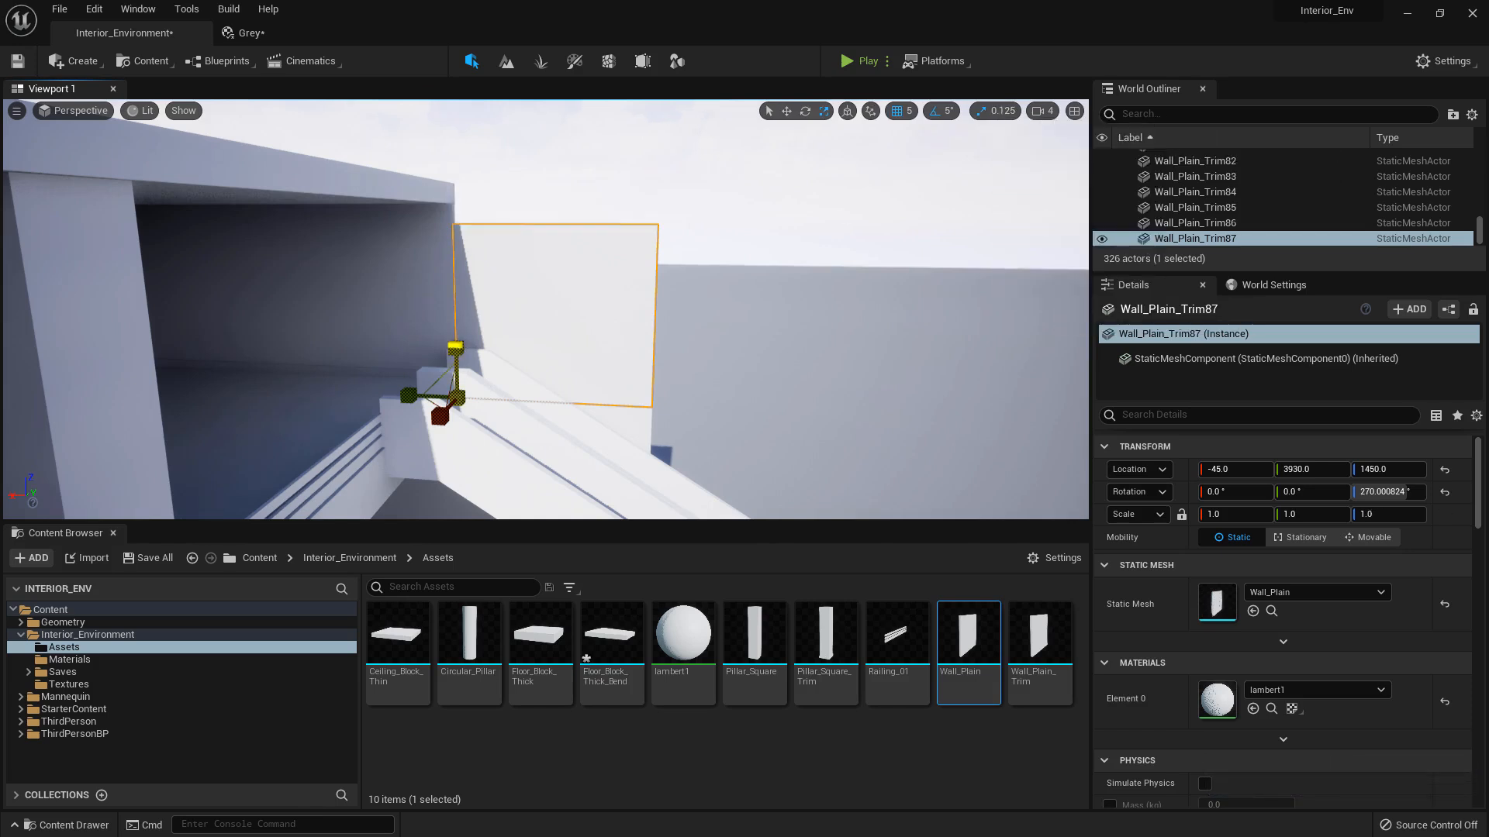
click(635, 174)
right_drag(635, 174, 659, 232)
Place a Circular_Pillar on the floor below the side-by-side ramps' upper end and duplicate it toward the outer wall, at Y 3670
right_drag(522, 260, 969, 329)
click(473, 630)
drag(473, 630, 525, 416)
right_drag(526, 415, 598, 381)
key(w)
drag(559, 396, 758, 393)
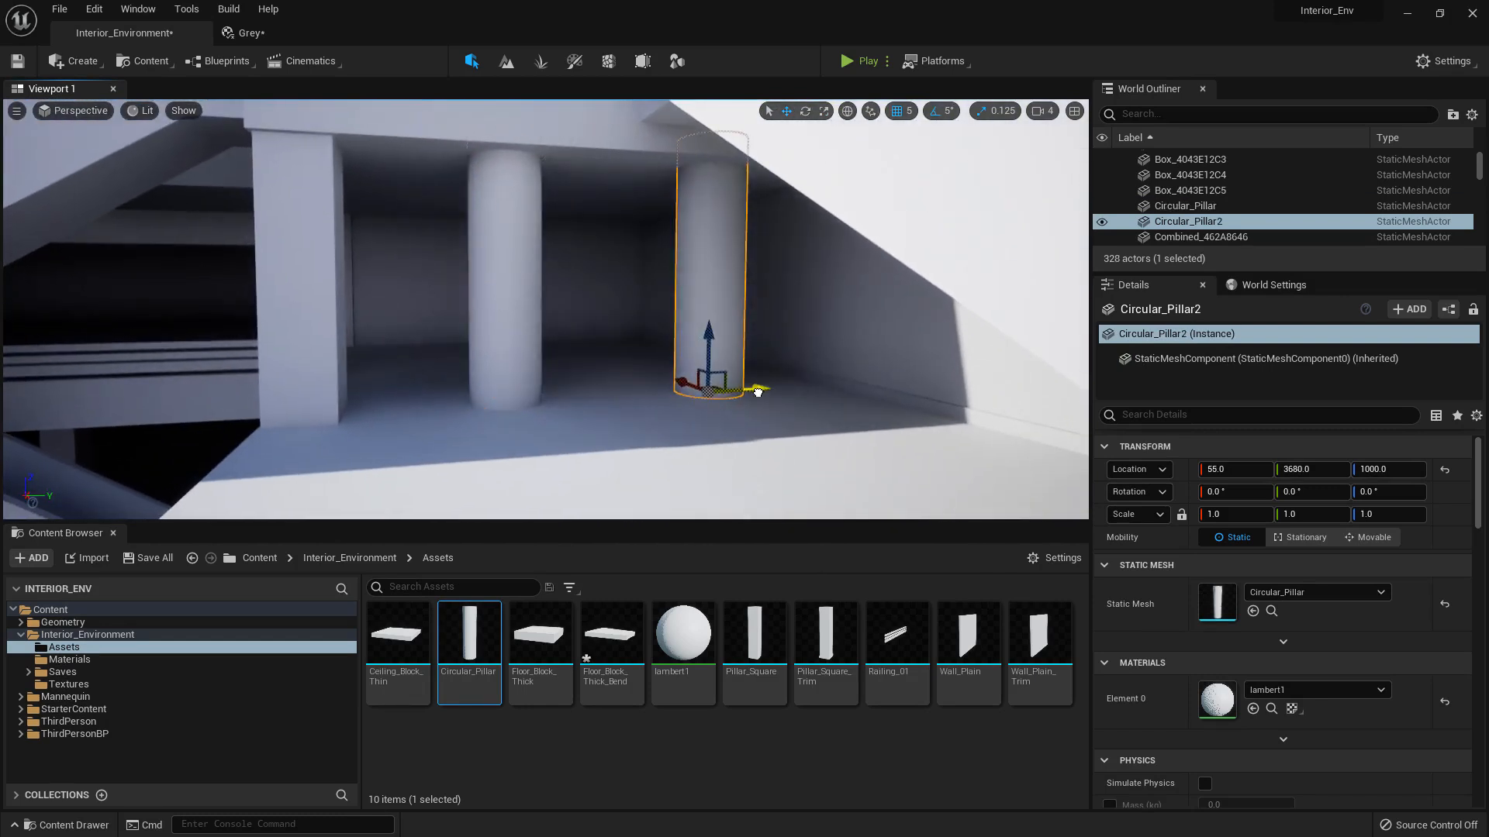
right_drag(753, 393, 769, 397)
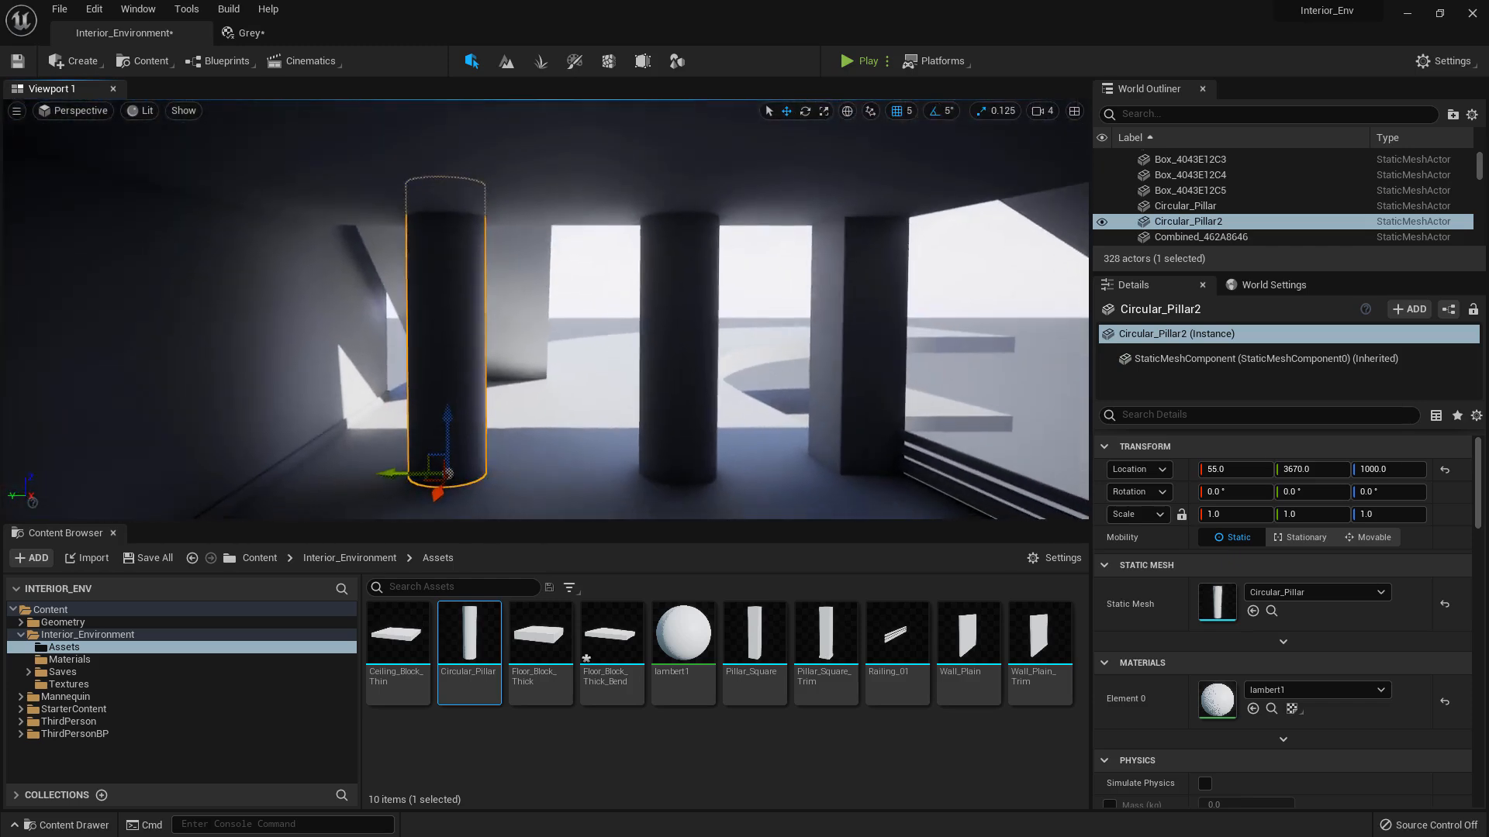
ctrl+click(707, 385)
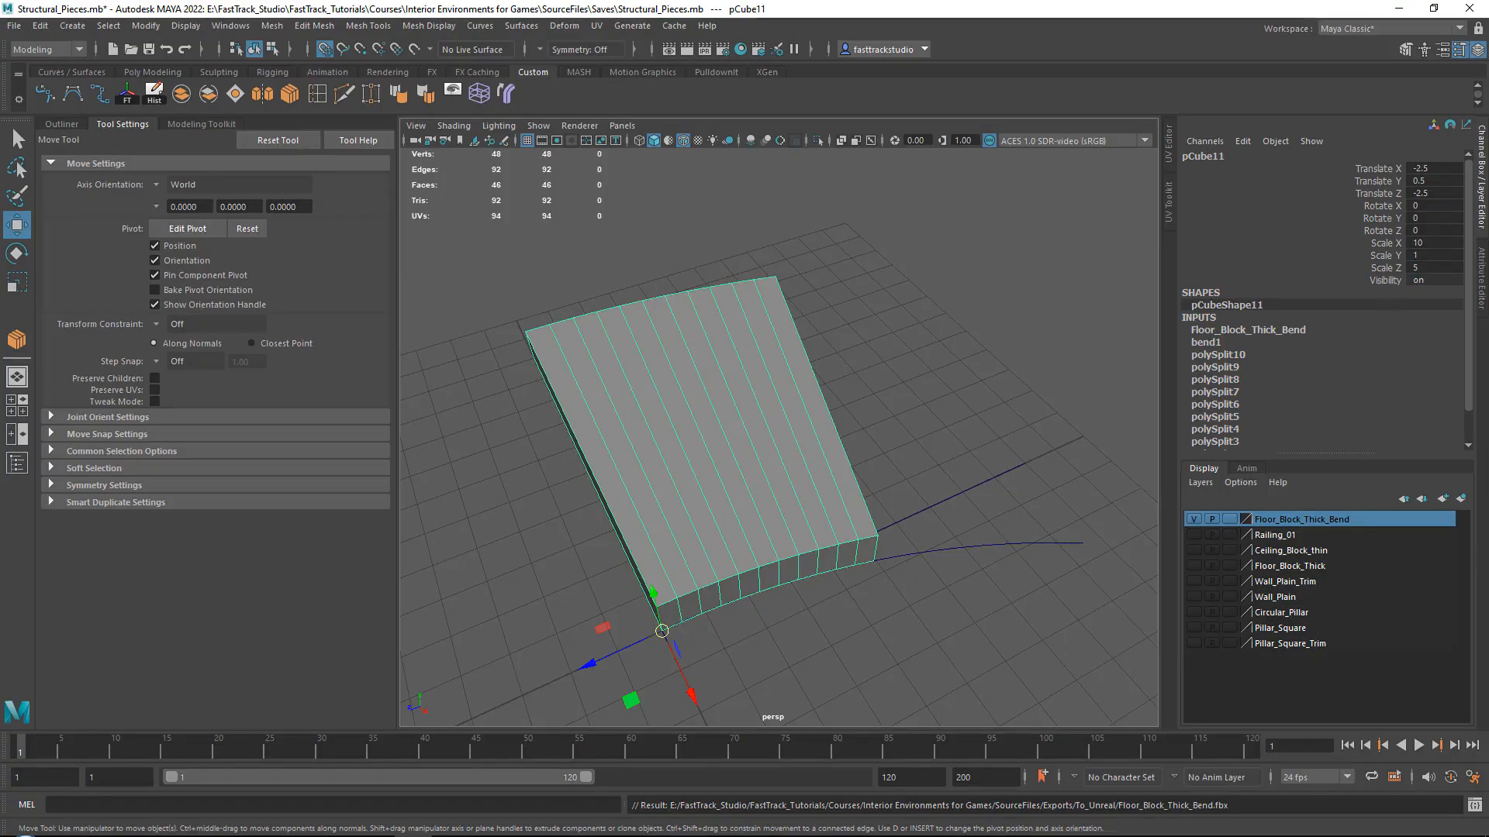
In Maya, hide the Floor_Block_Thick_Bend layer and add the remaining bend handle to that layer
click(1002, 436)
click(1194, 520)
drag(969, 467, 802, 645)
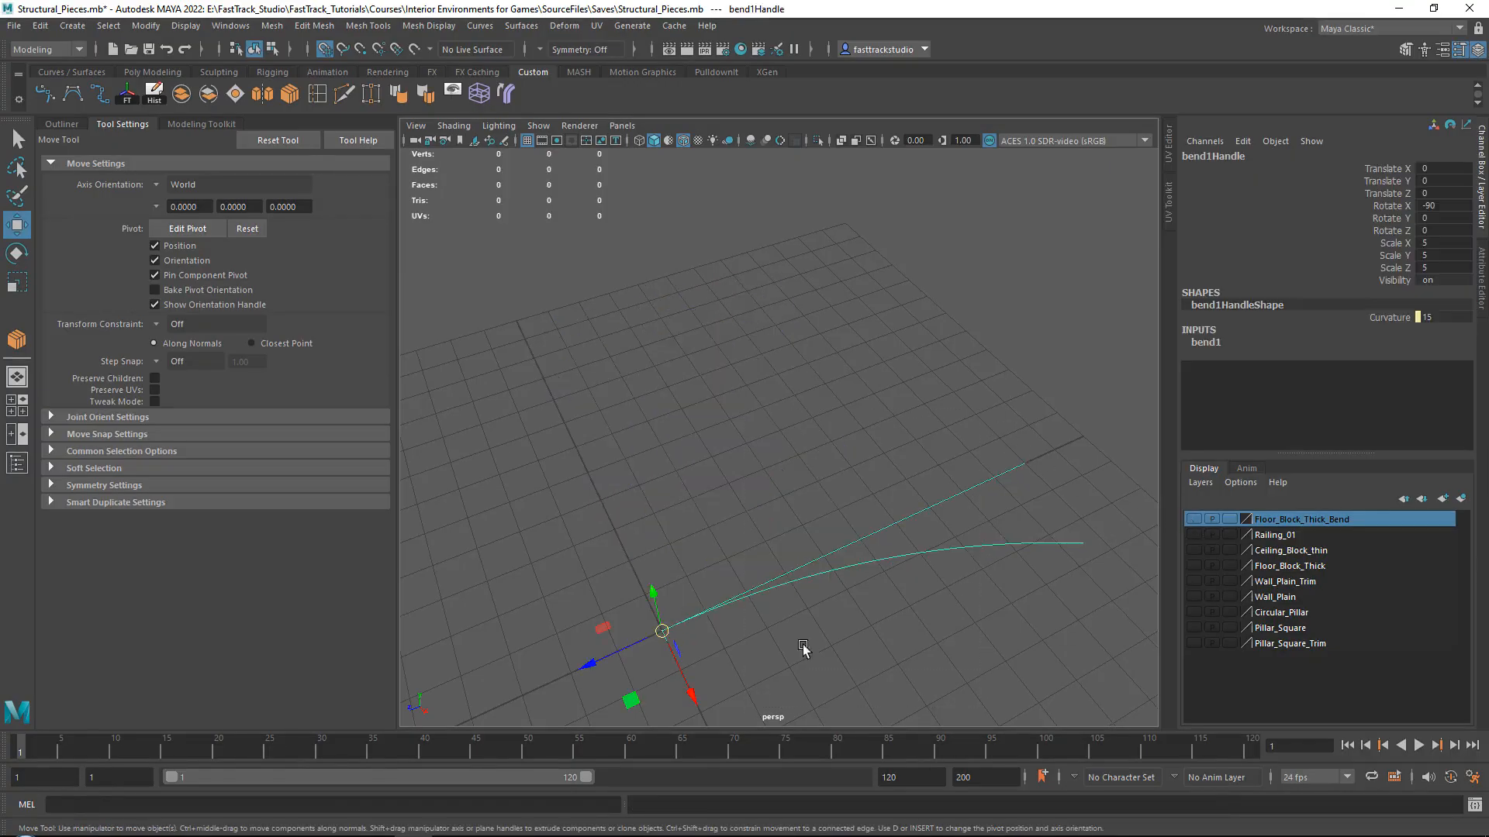
right_click(1315, 519)
click(1349, 553)
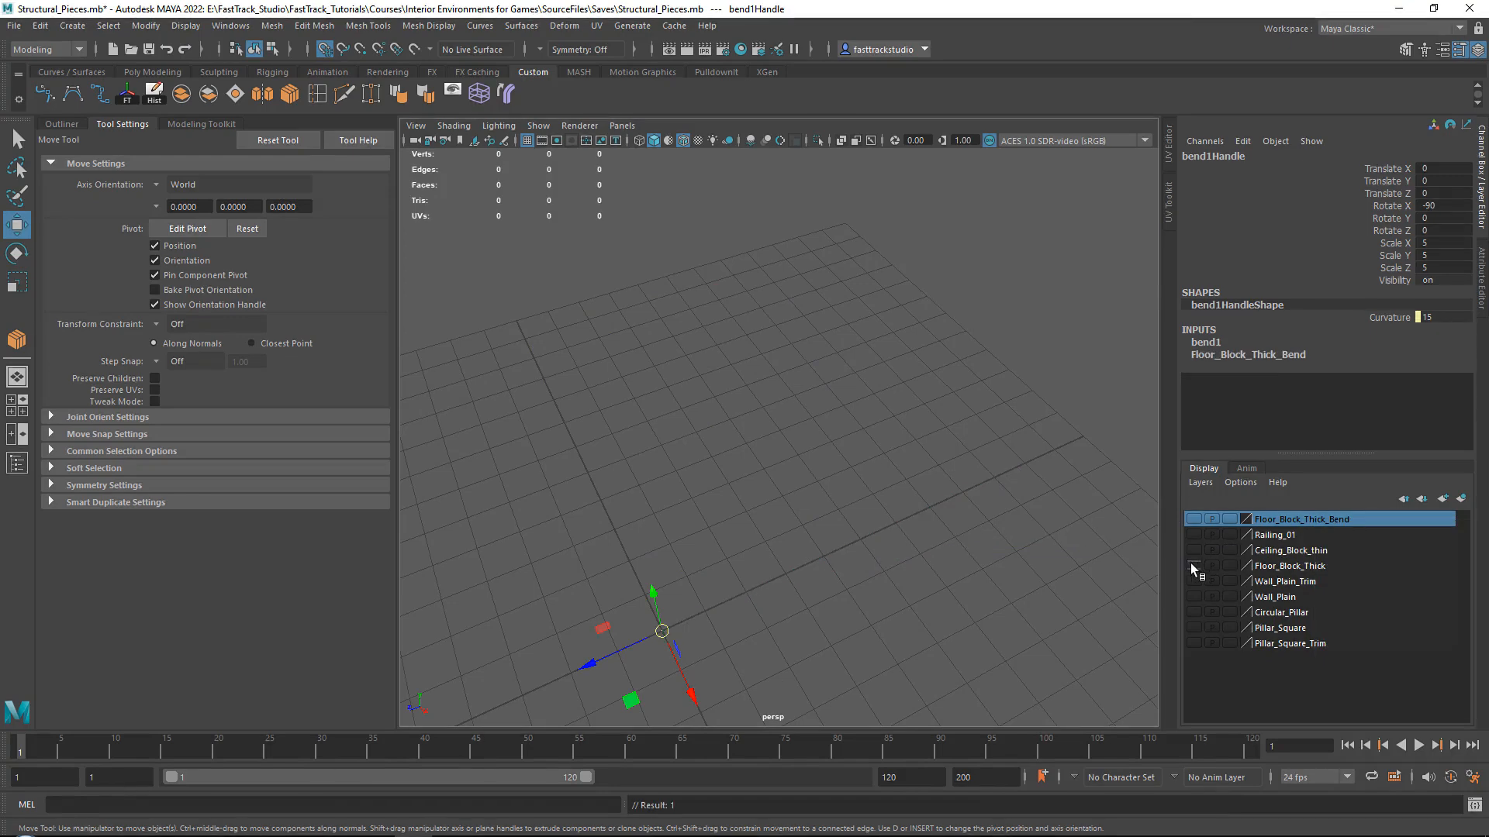
Show the Circular_Pillar layer and thin the pillar by scaling it to about 0.514 in X and Z
drag(601, 640, 598, 642)
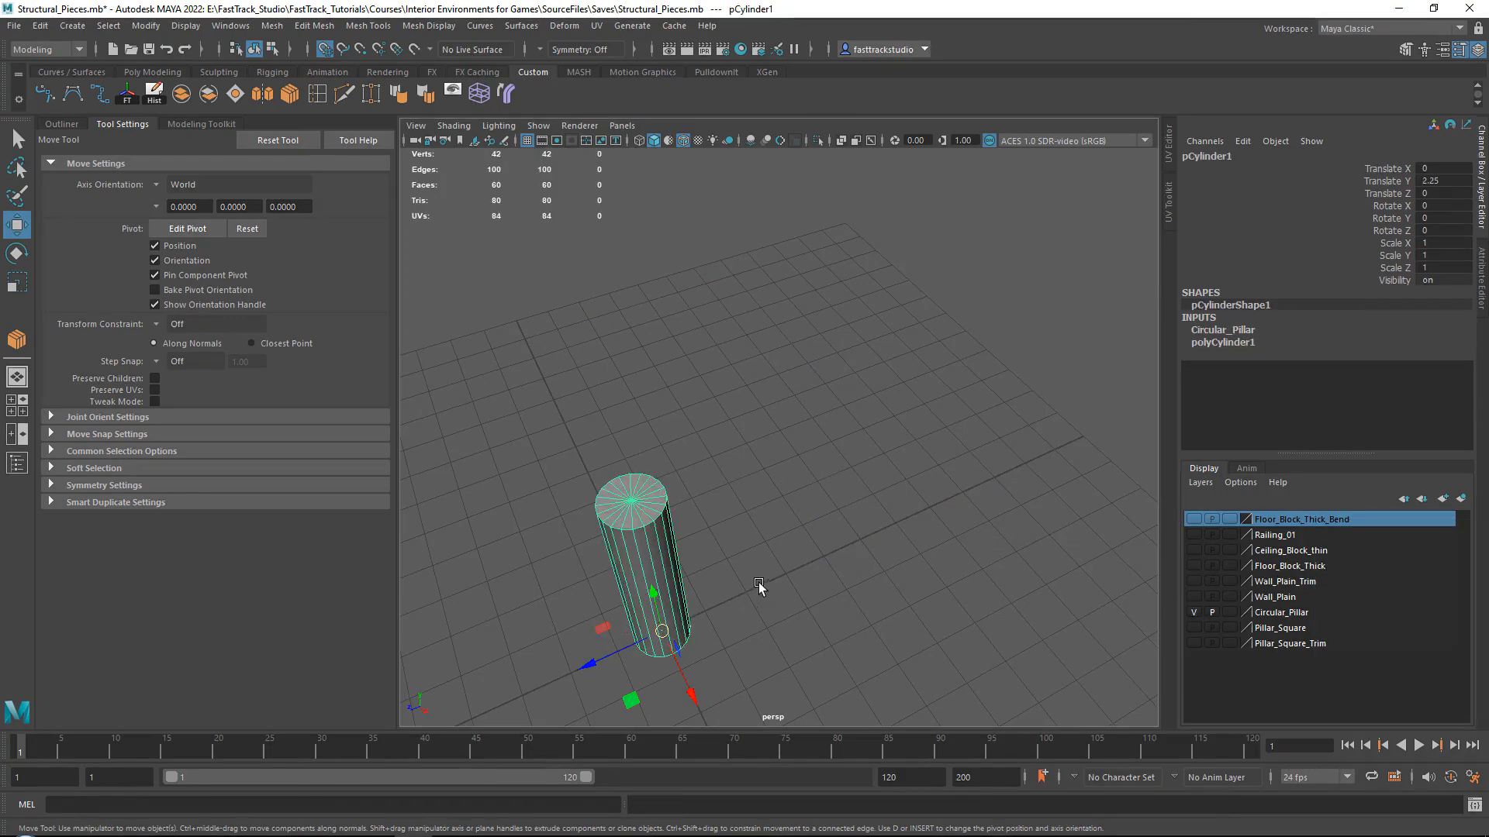
alt+middle_drag(757, 583, 879, 485)
alt+right_drag(880, 485, 969, 501)
key(r)
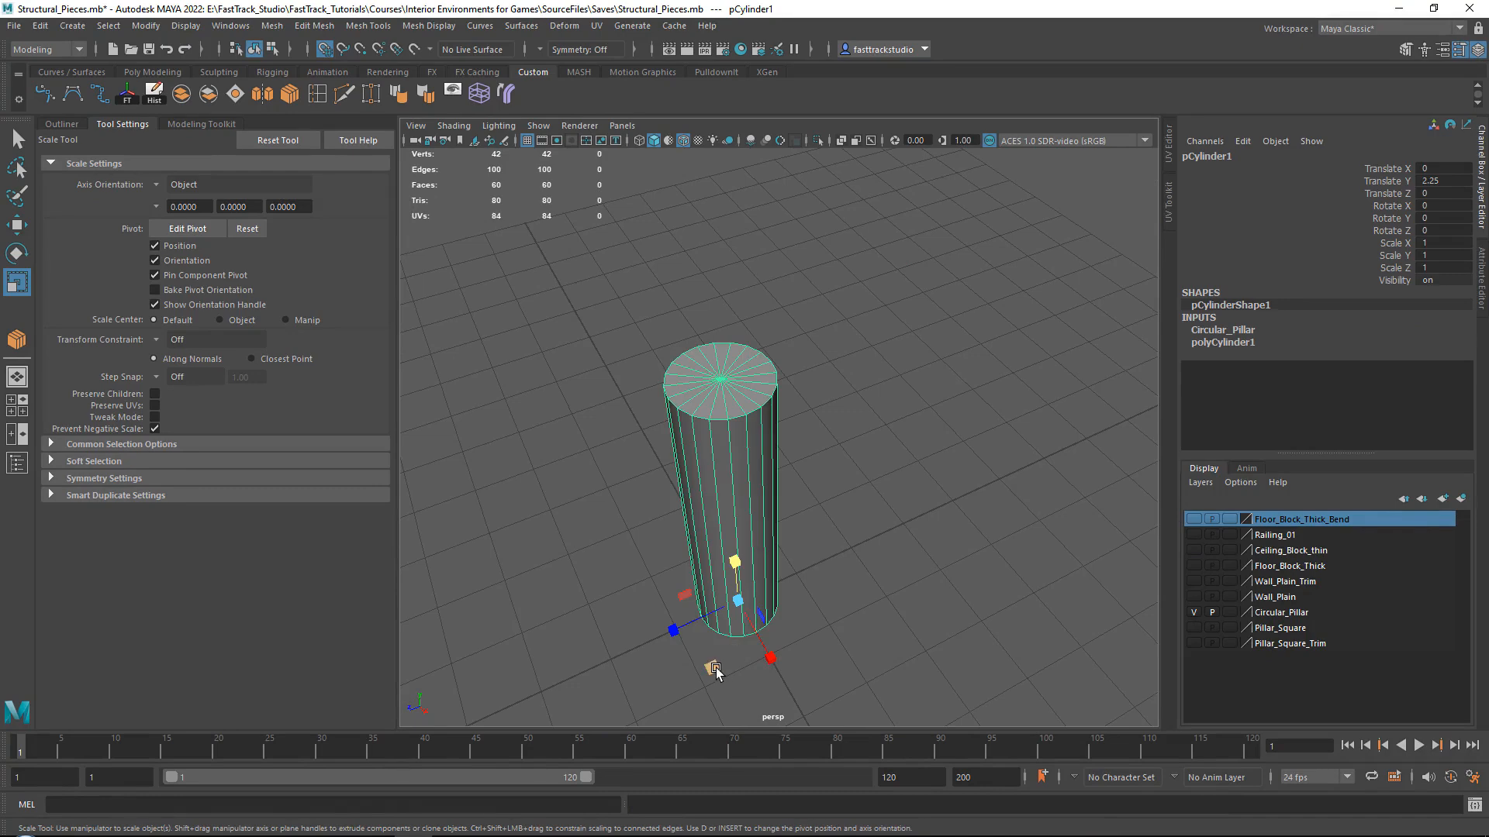
drag(715, 667, 729, 660)
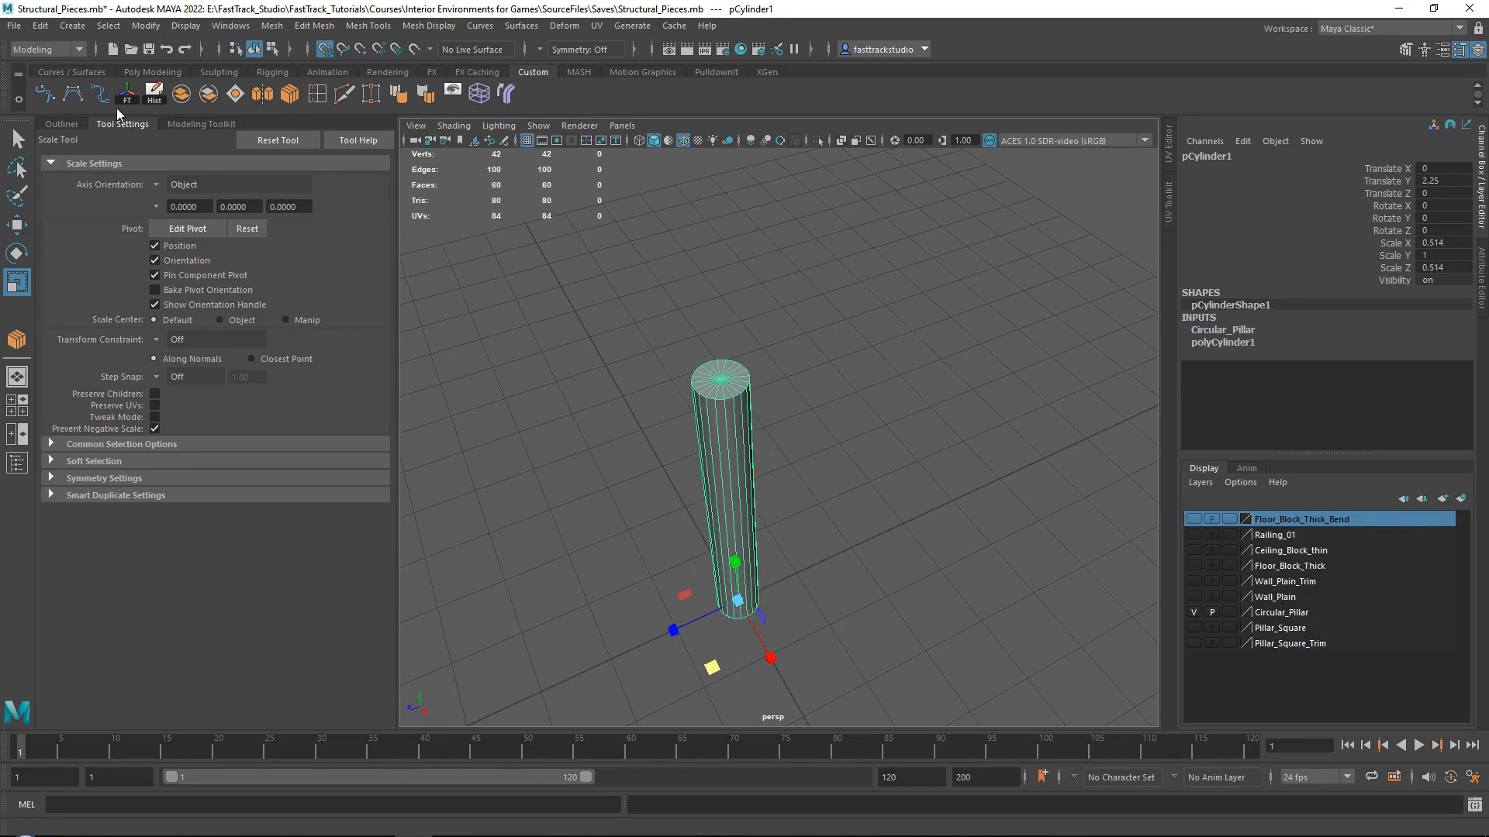
Export the selected pillar as FBX, overwriting Circular_Pillar.fbx in the To_Unreal folder
click(18, 26)
click(91, 245)
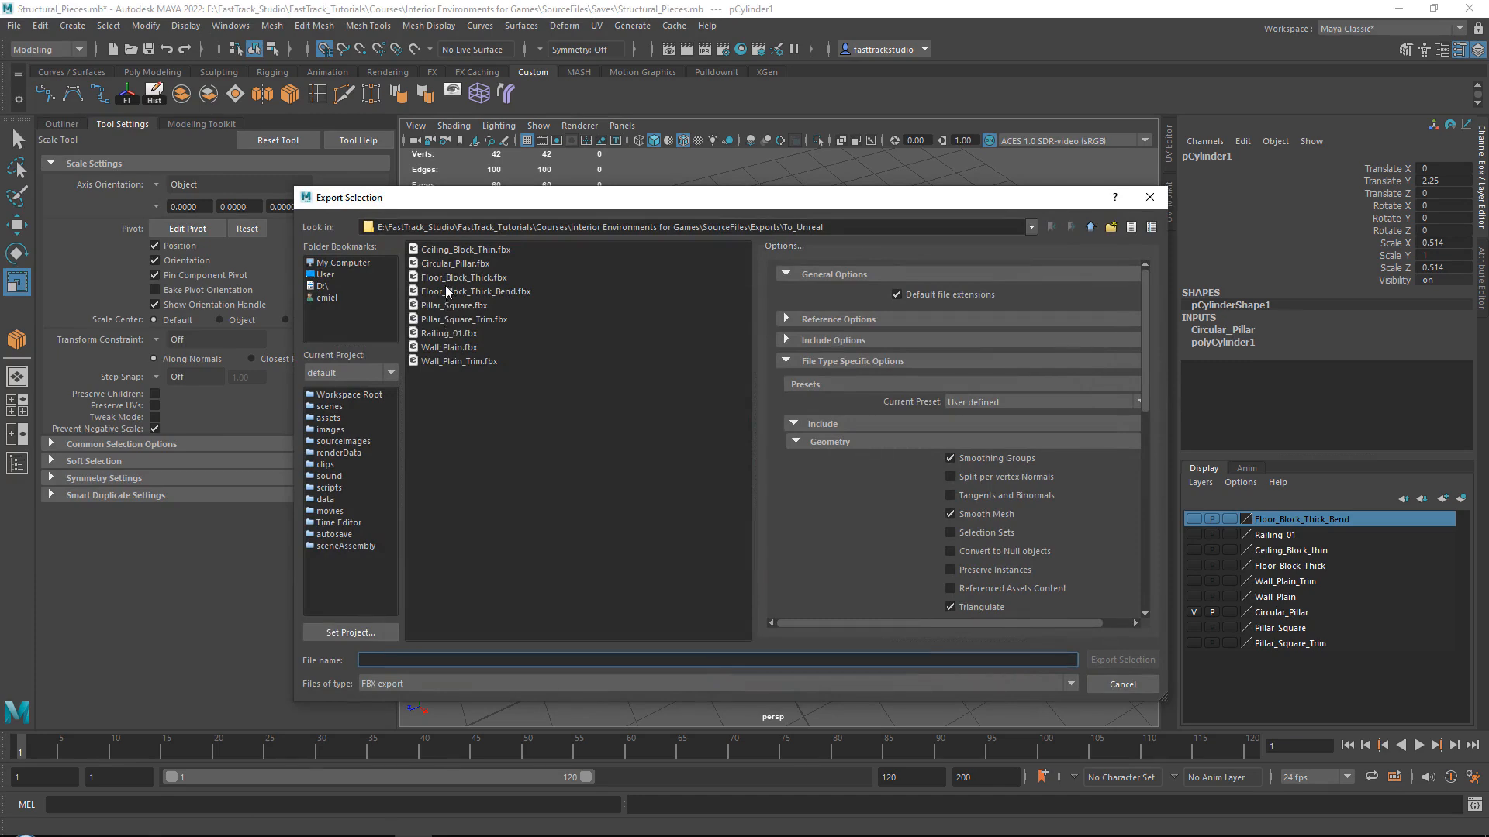
double_click(445, 265)
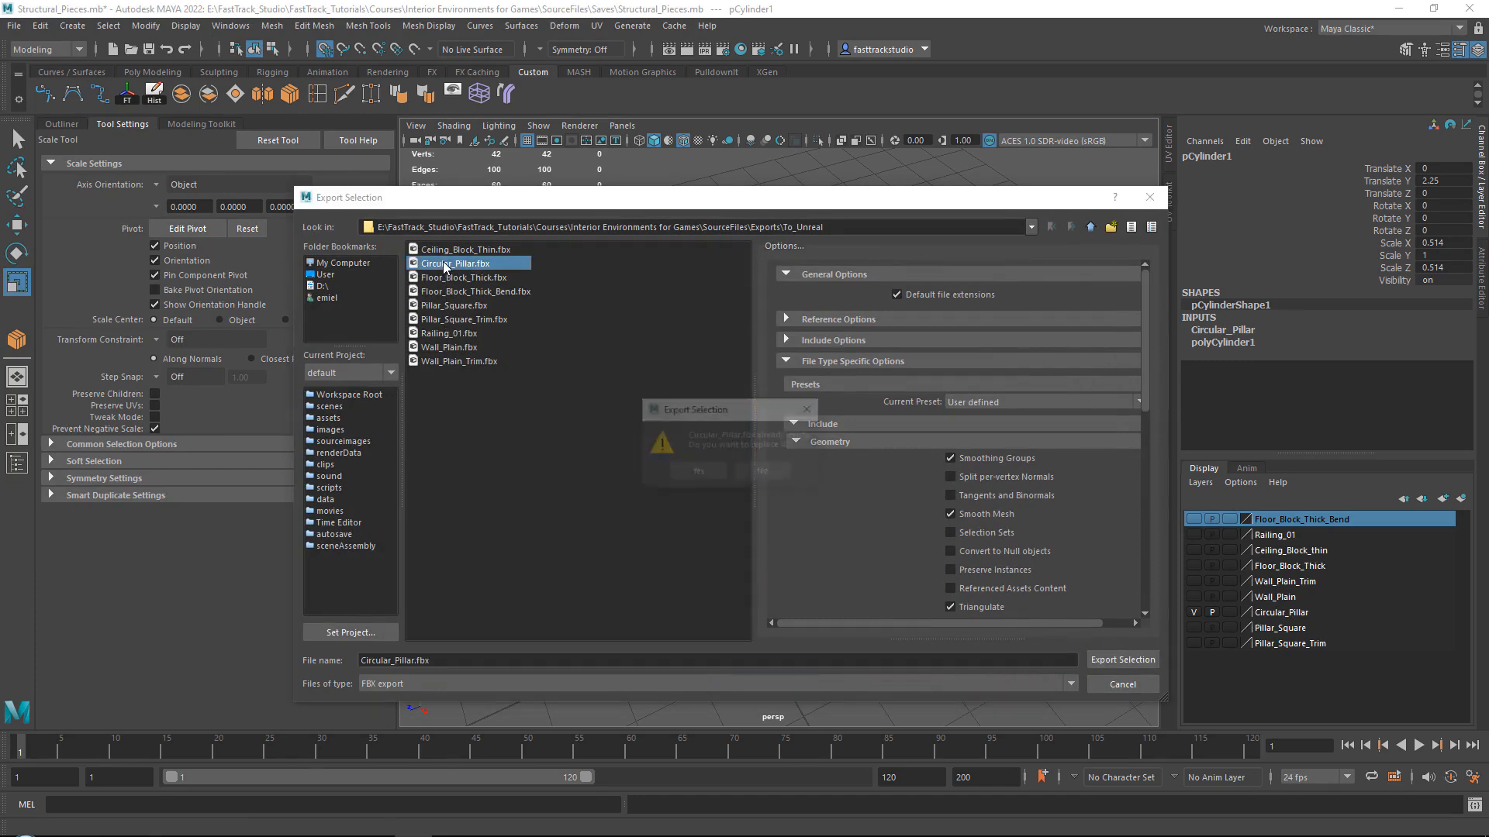
click(698, 471)
Switch back to Unreal and reimport the Circular_Pillar mesh
click(862, 679)
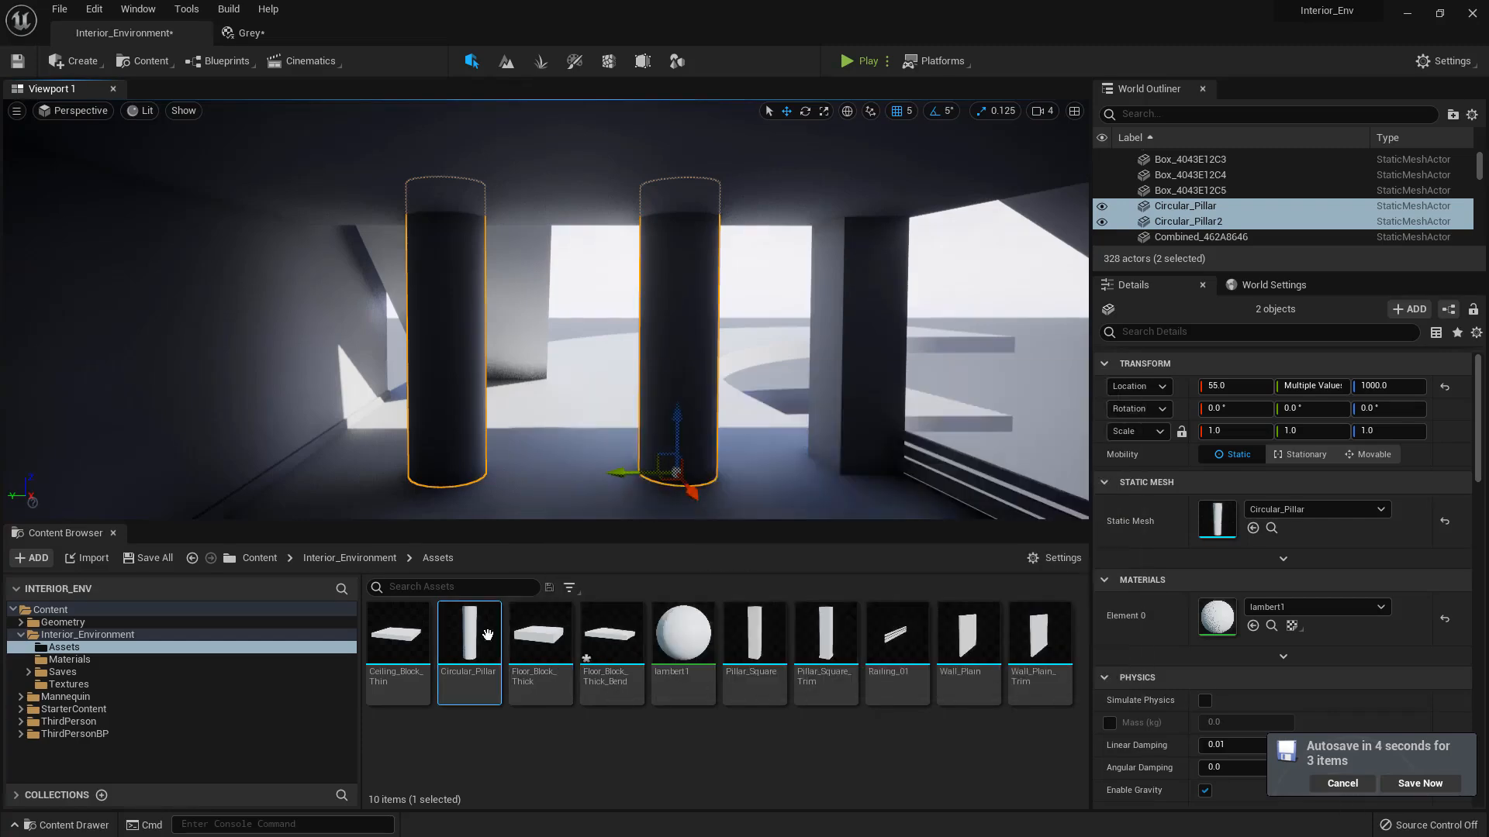
right_click(487, 636)
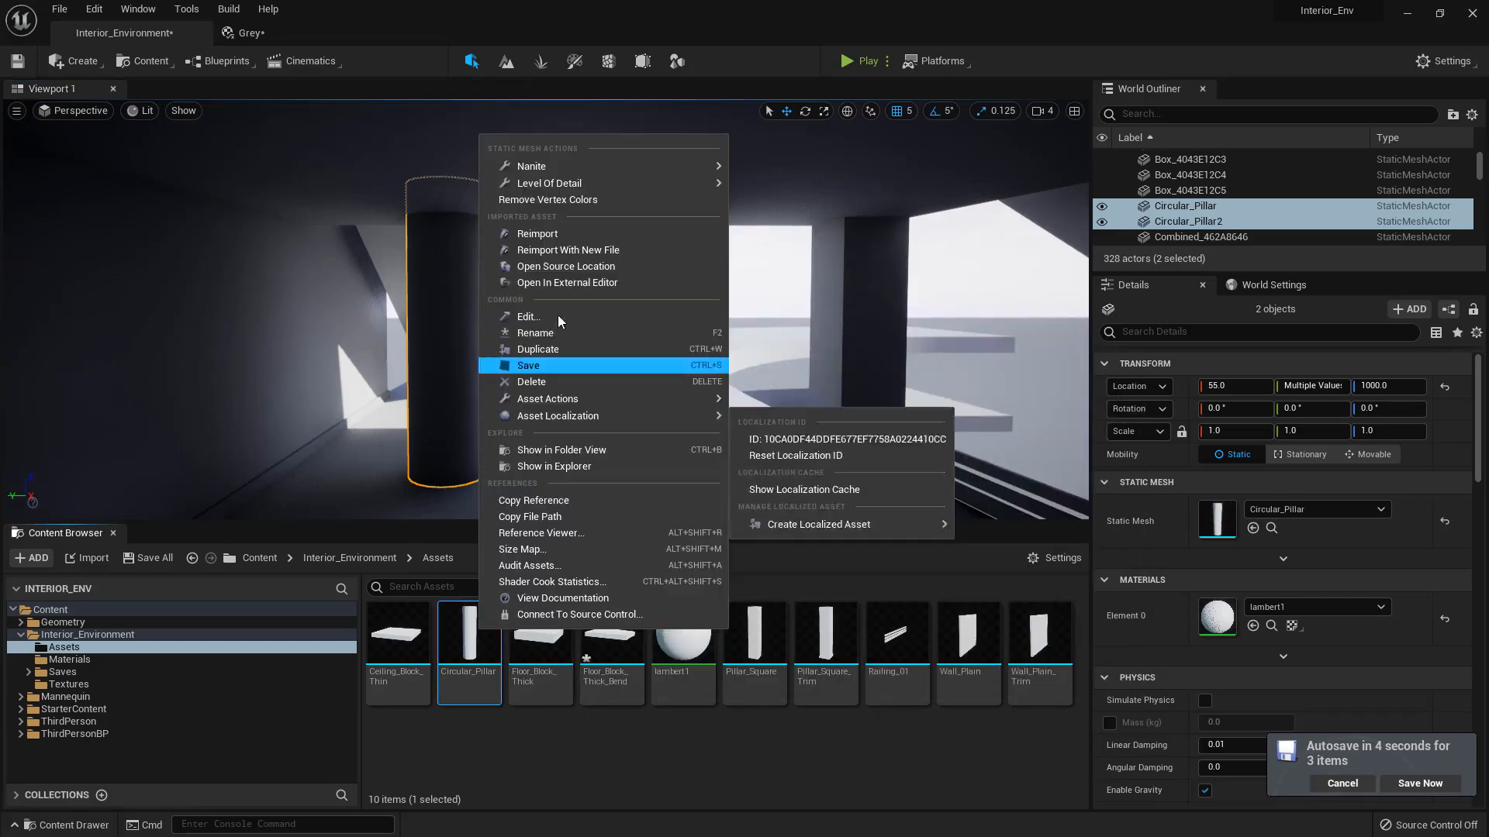
click(544, 228)
right_drag(544, 226, 900, 212)
key(w)
key(s)
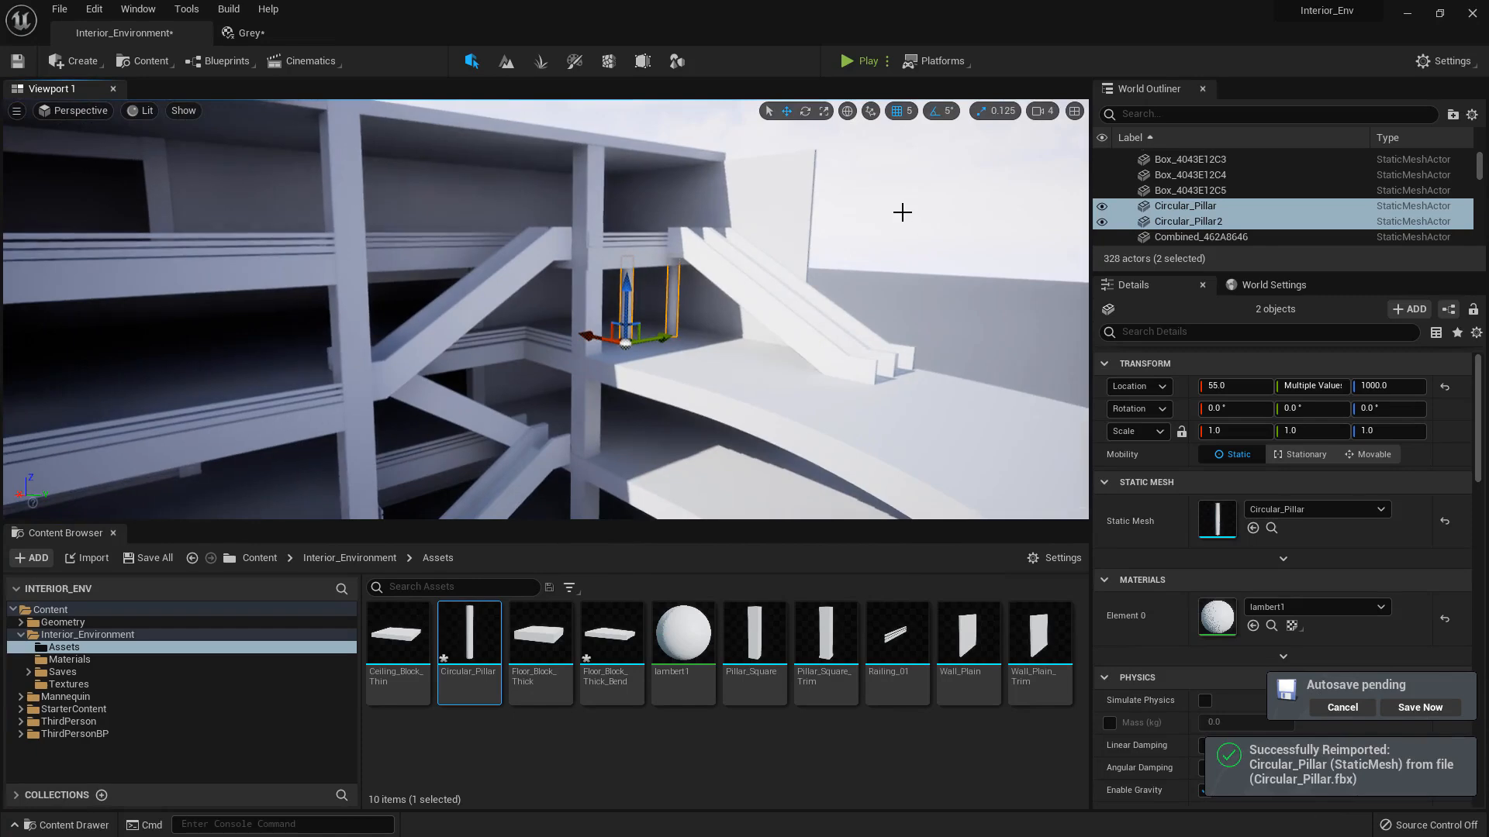
click(891, 223)
Duplicate a thinned circular pillar and move the copy along the same floor, past the central stair ramp
key(w)
right_drag(681, 314, 826, 309)
click(684, 318)
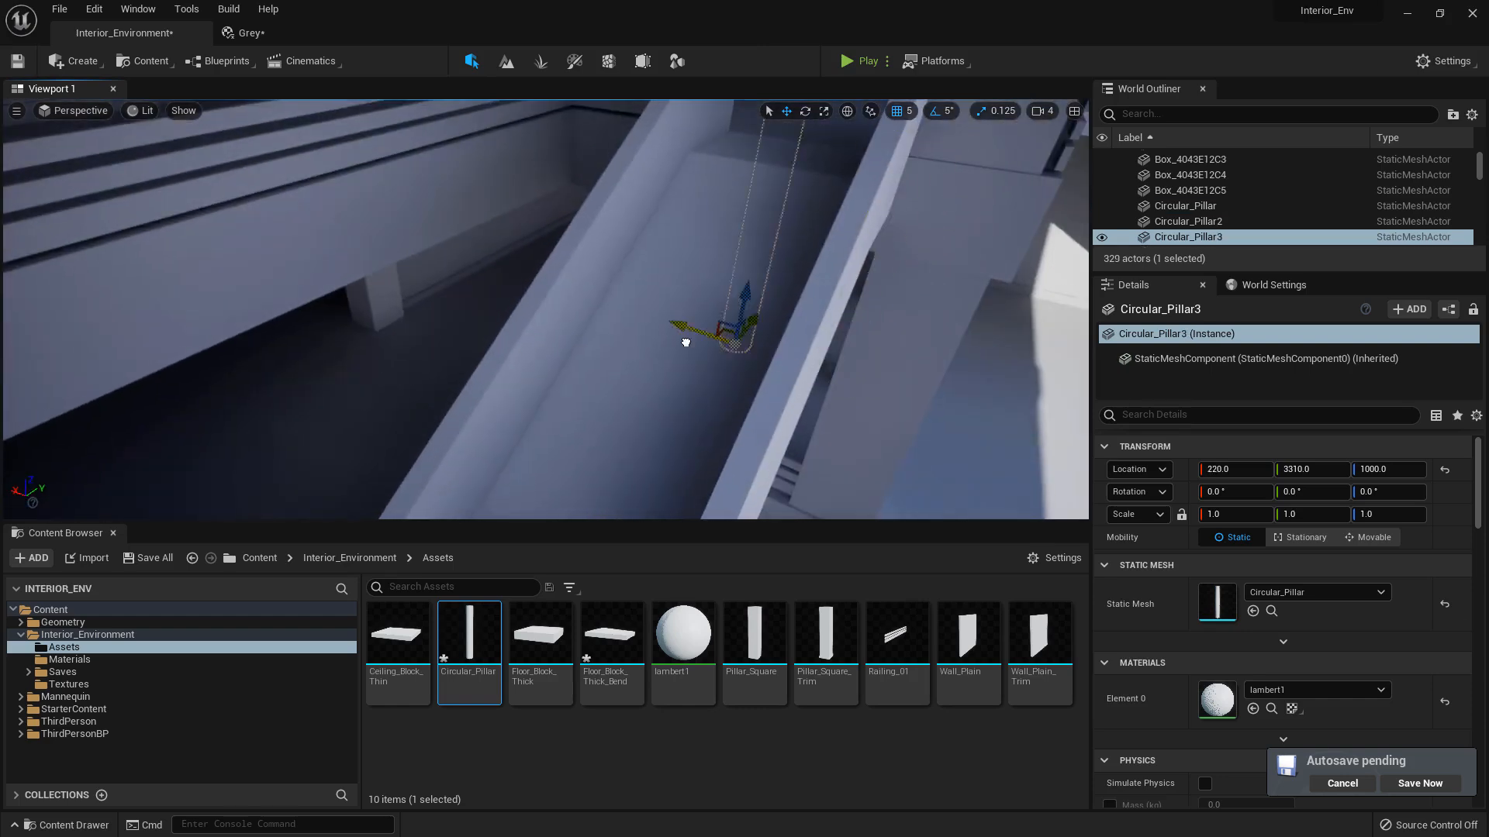
drag(686, 342, 513, 298)
right_drag(513, 298, 144, 359)
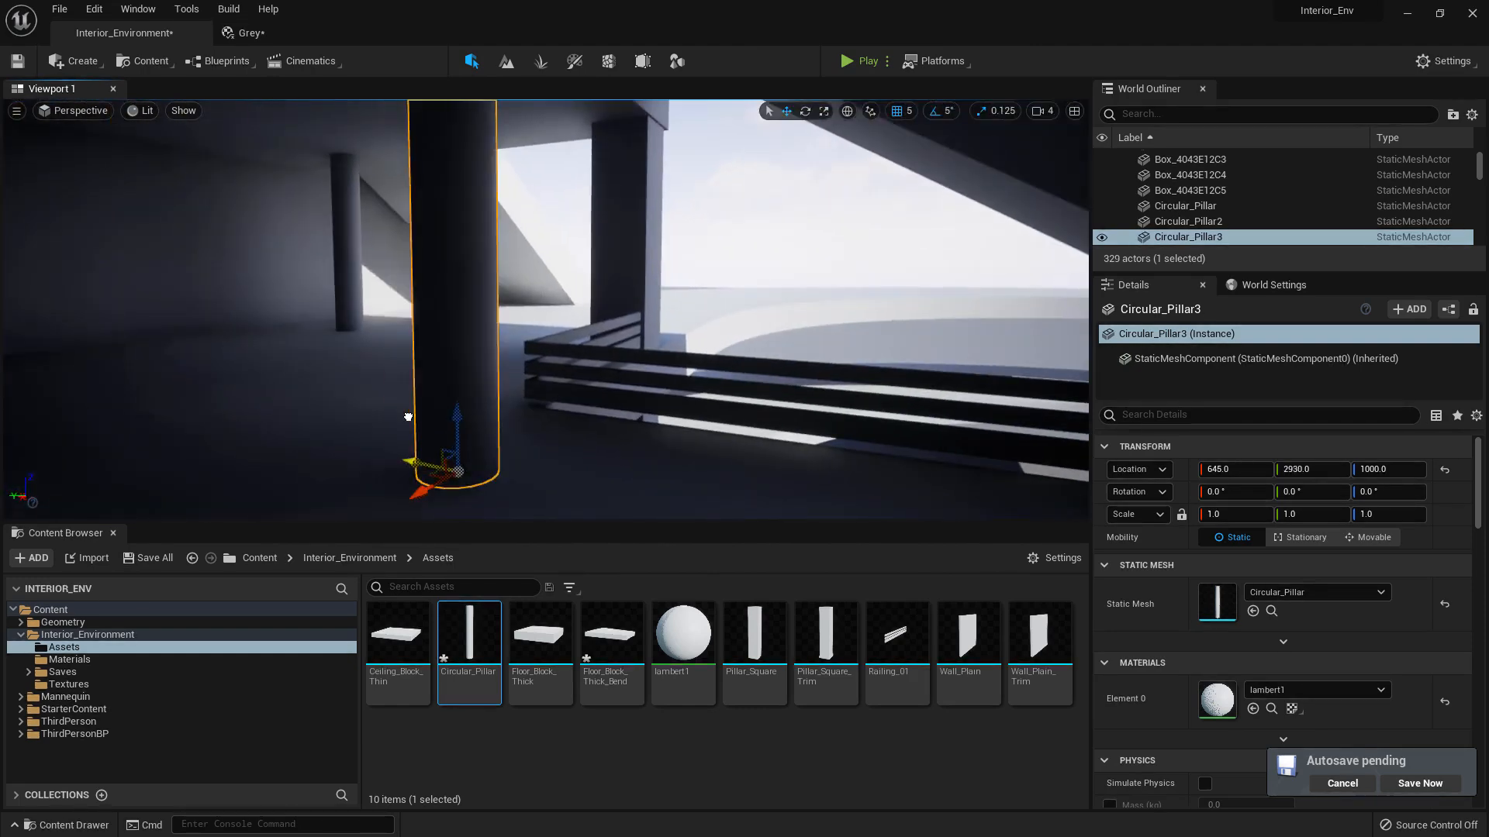
Position the third circular pillar just behind the floor-edge railing, at X 500 and Y 2935
drag(408, 417, 432, 419)
right_drag(433, 419, 194, 420)
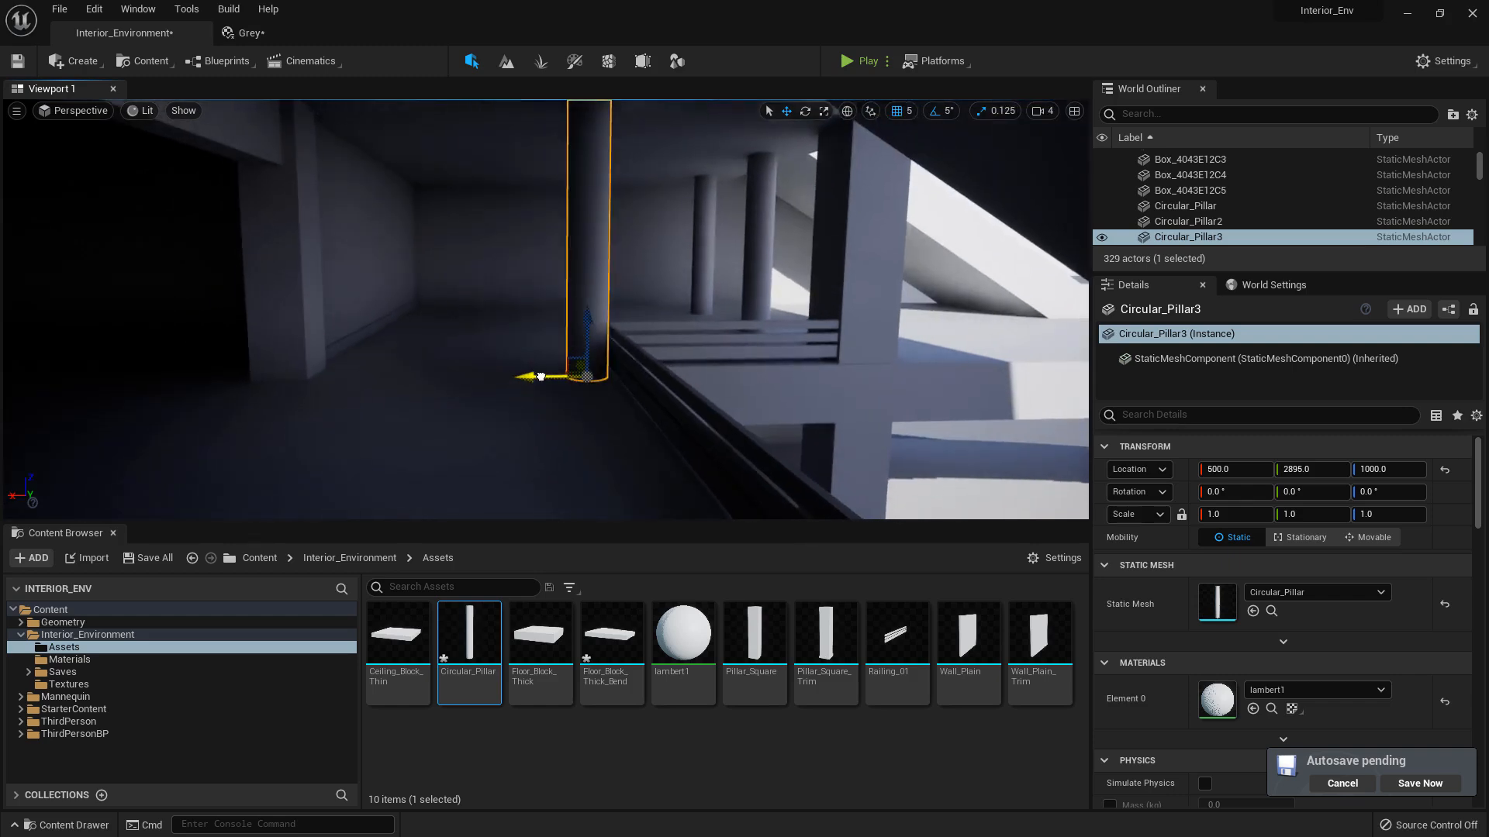
right_drag(541, 377, 698, 349)
right_drag(438, 369, 407, 369)
click(364, 446)
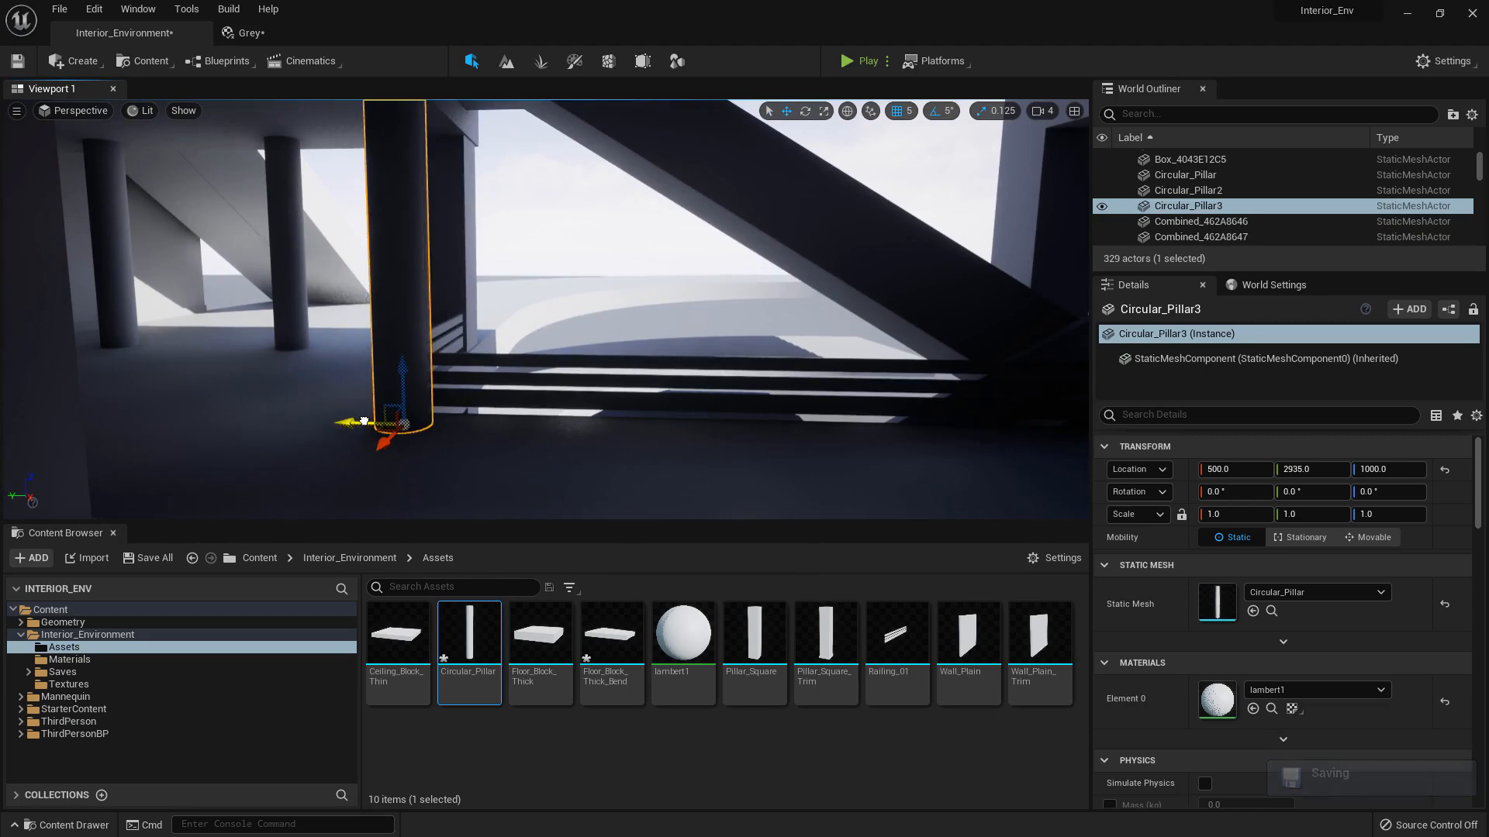
Move the third circular pillar along Y to about 2970, at the corner of the floor-edge railing
right_drag(364, 421, 434, 422)
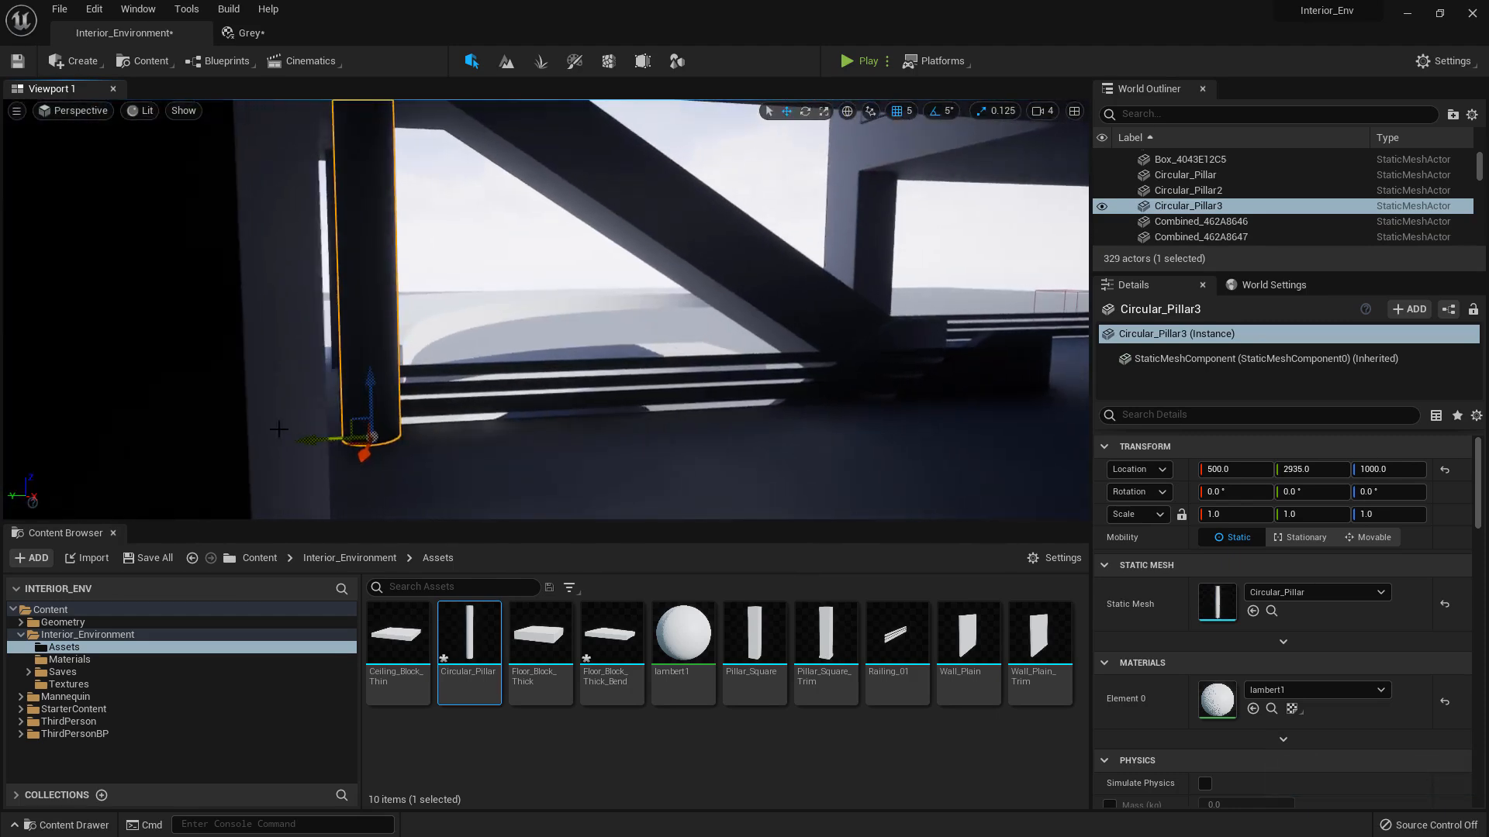
right_drag(295, 439, 465, 449)
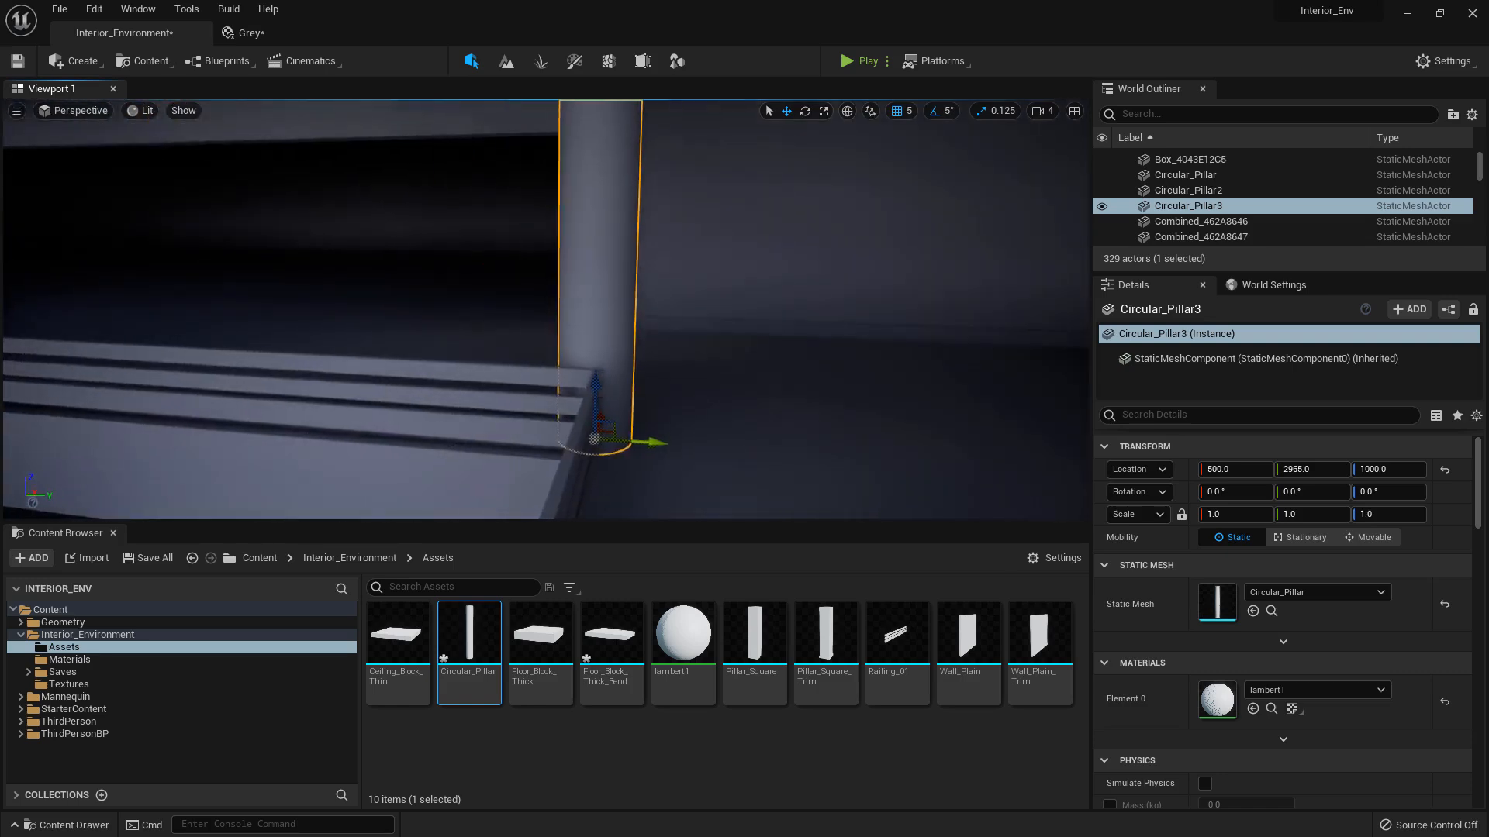
mouse_move(774, 407)
right_down()
mouse_move(860, 400)
mouse_move(667, 407)
mouse_move(773, 407)
right_up()
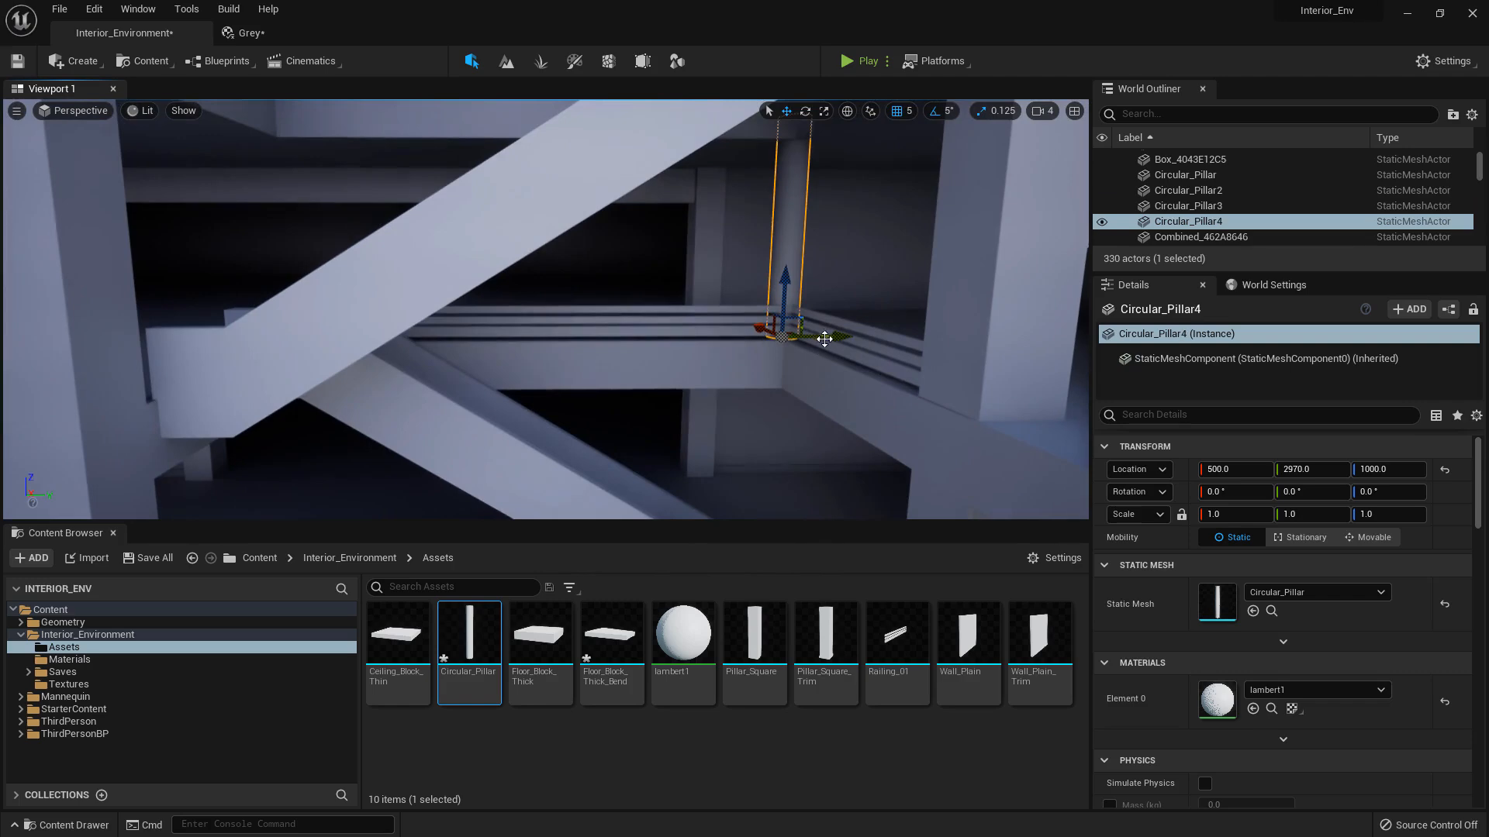
Position a duplicate of the third circular pillar at the other side of the stair opening on the same floor
drag(322, 294, 332, 295)
right_drag(332, 295, 791, 298)
right_drag(548, 395, 899, 392)
Duplicate both railing-corner circular pillars and raise the copies one floor, to about Z 1505
shift+click(494, 328)
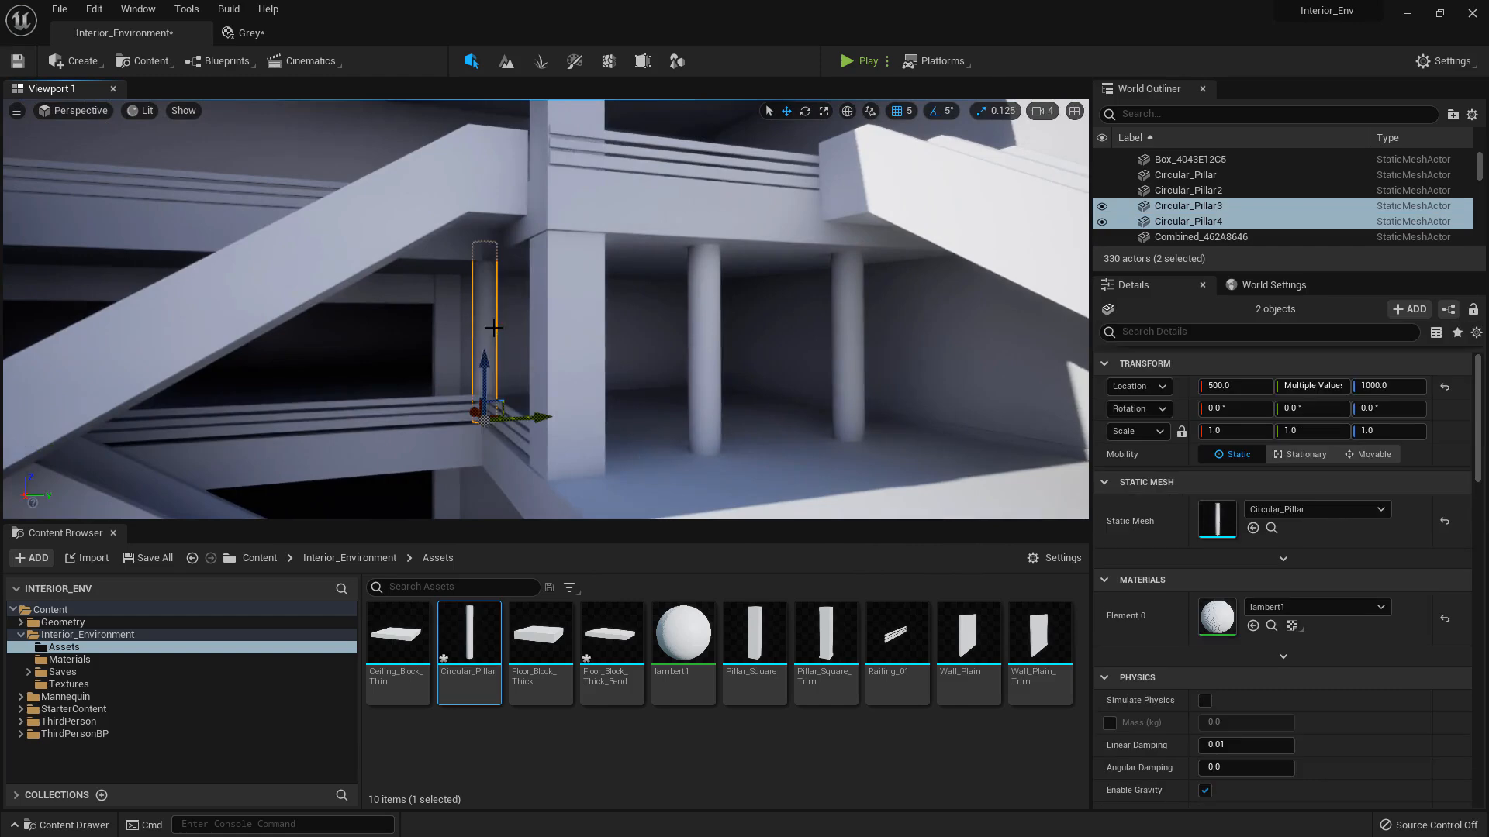
right_drag(494, 328, 488, 446)
key(ctrl+d)
drag(481, 269, 478, 214)
right_drag(479, 214, 605, 187)
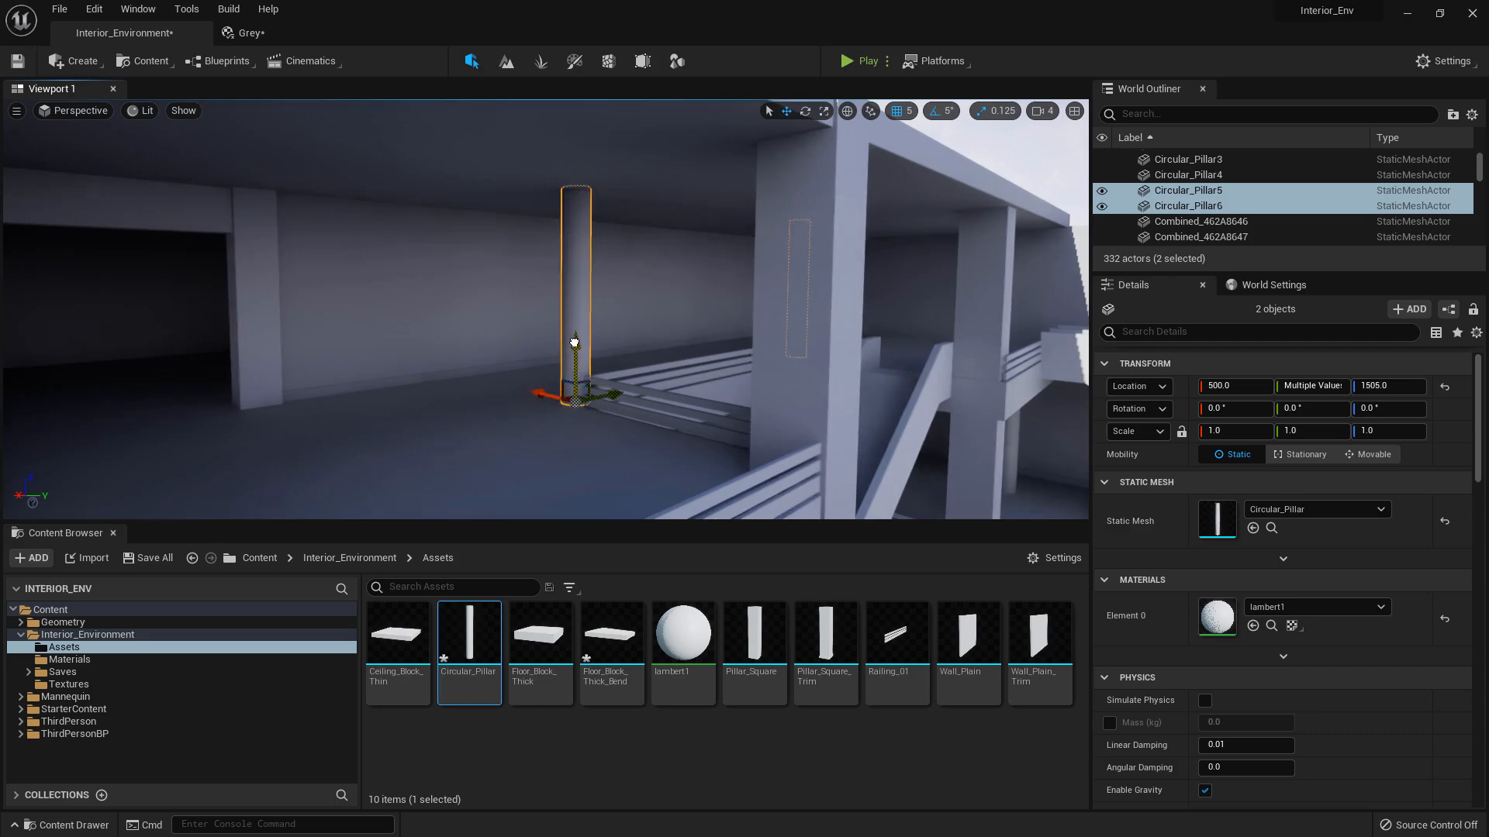
right_drag(574, 344, 569, 295)
Duplicate the circular pillar pair again and lower the copies to the first upper floor, at about Z 490
key(ctrl+d)
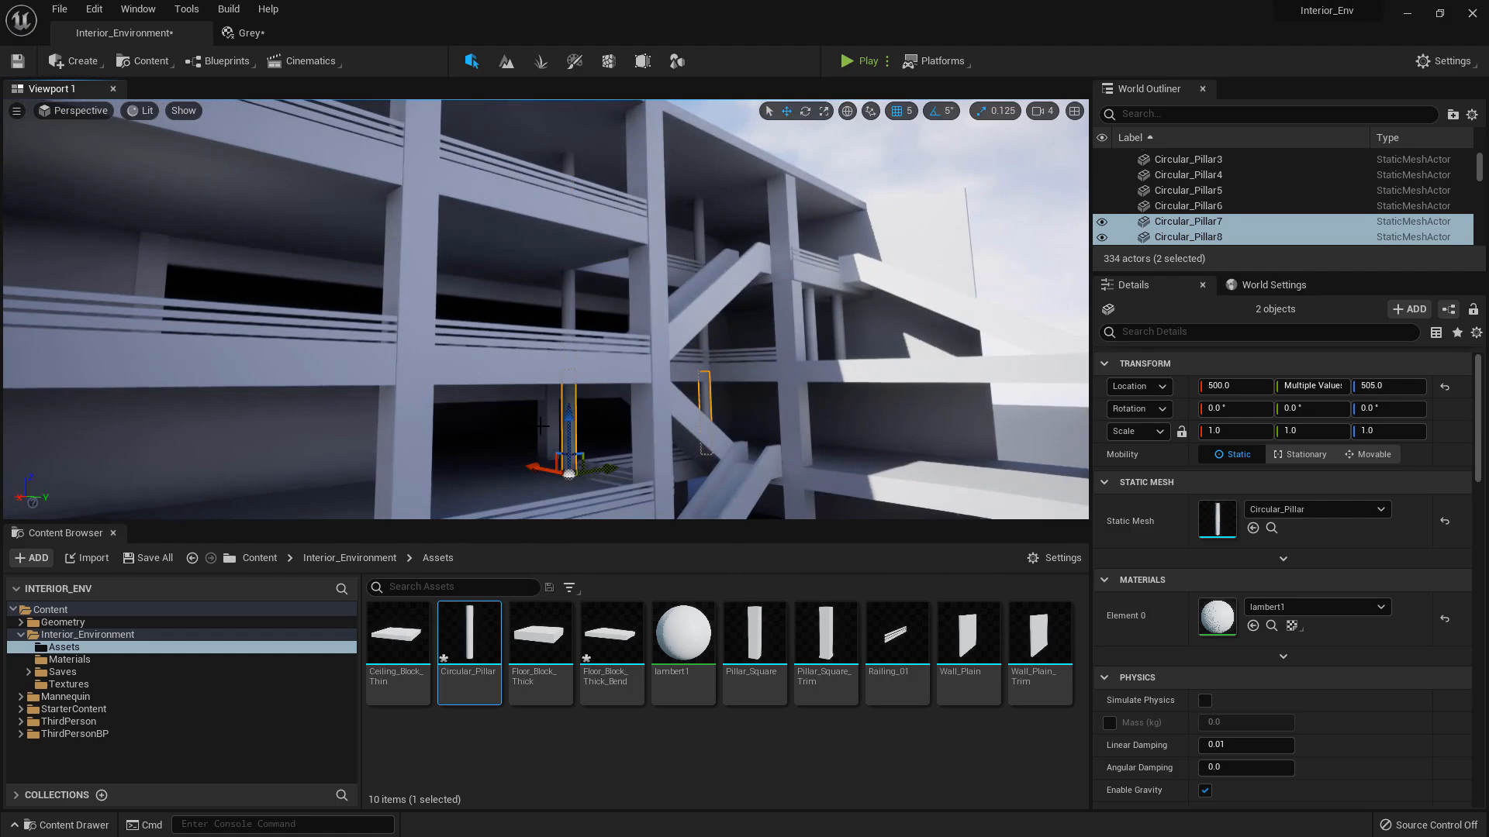
right_drag(542, 426, 535, 415)
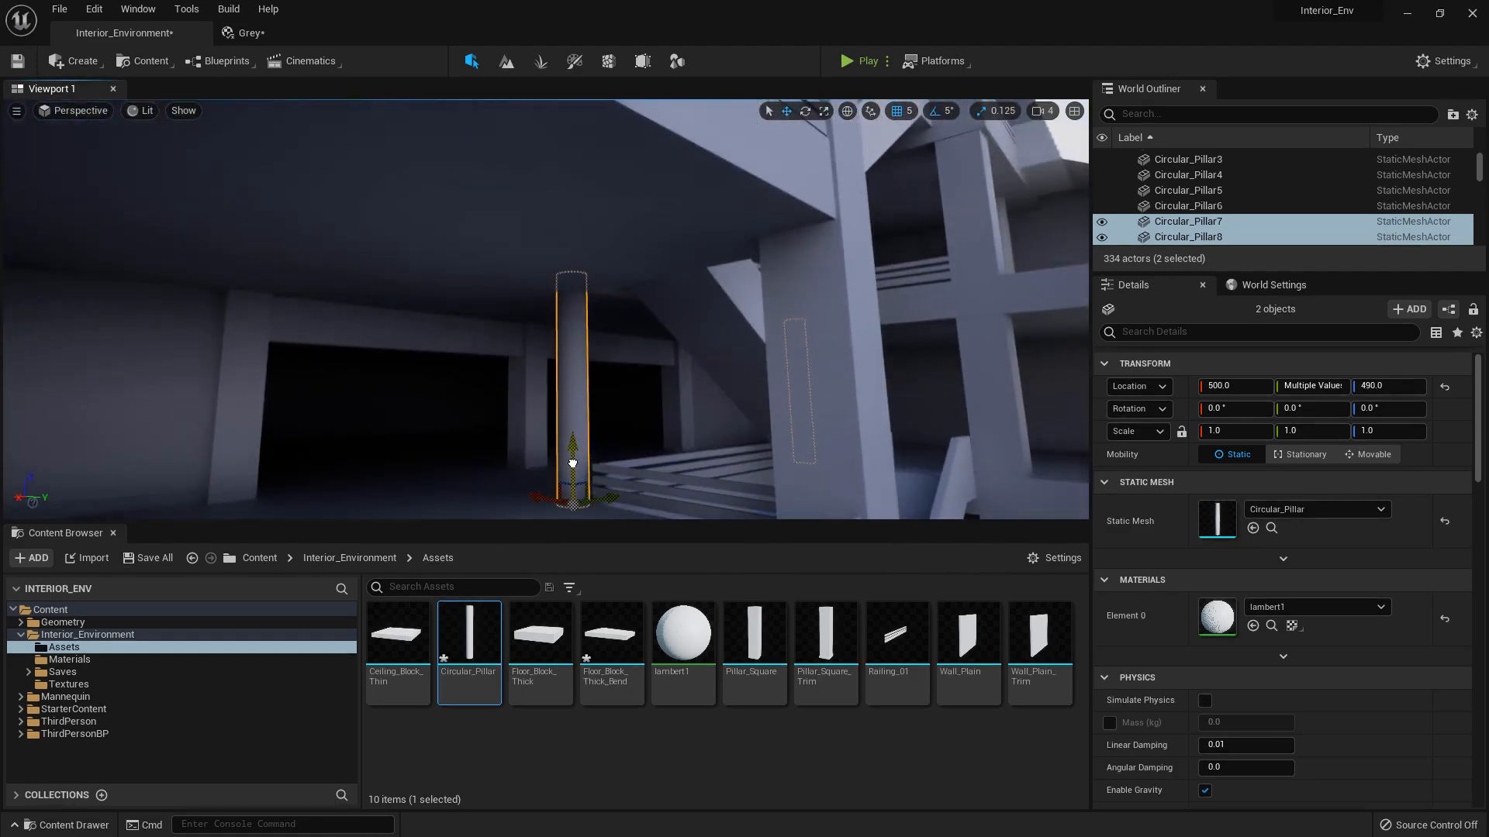
drag(573, 467, 573, 468)
Duplicate the circular pillar pair onto the ground floor, at about Z -35, and finish placing it
right_drag(573, 468, 538, 369)
key(ctrl+d)
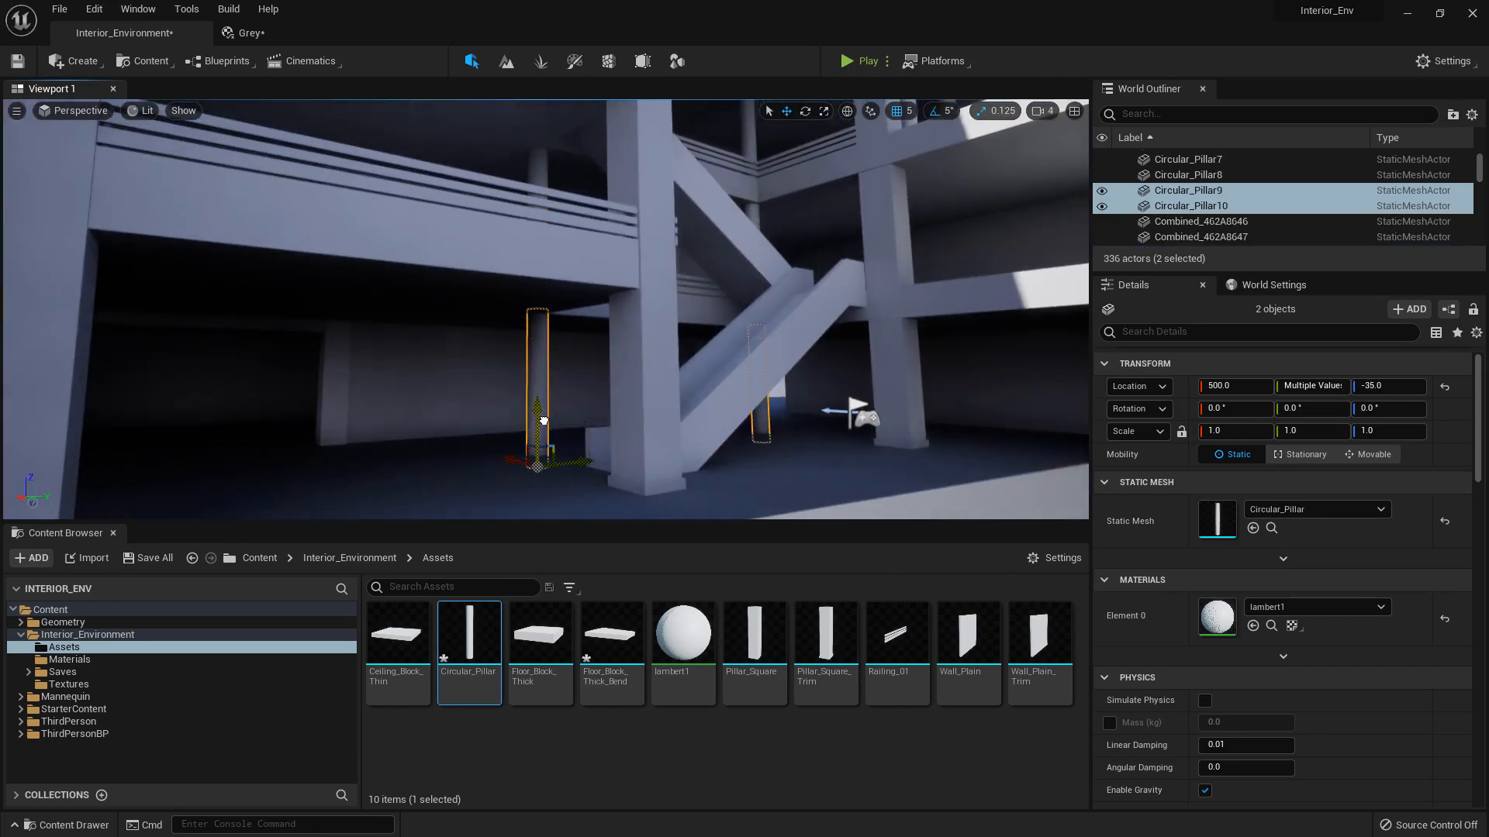
click(799, 450)
Duplicate the vertical stack of four square pillars beside the stair ramps and move the copies along Y to about 3945
right_drag(799, 450, 737, 465)
key(w)
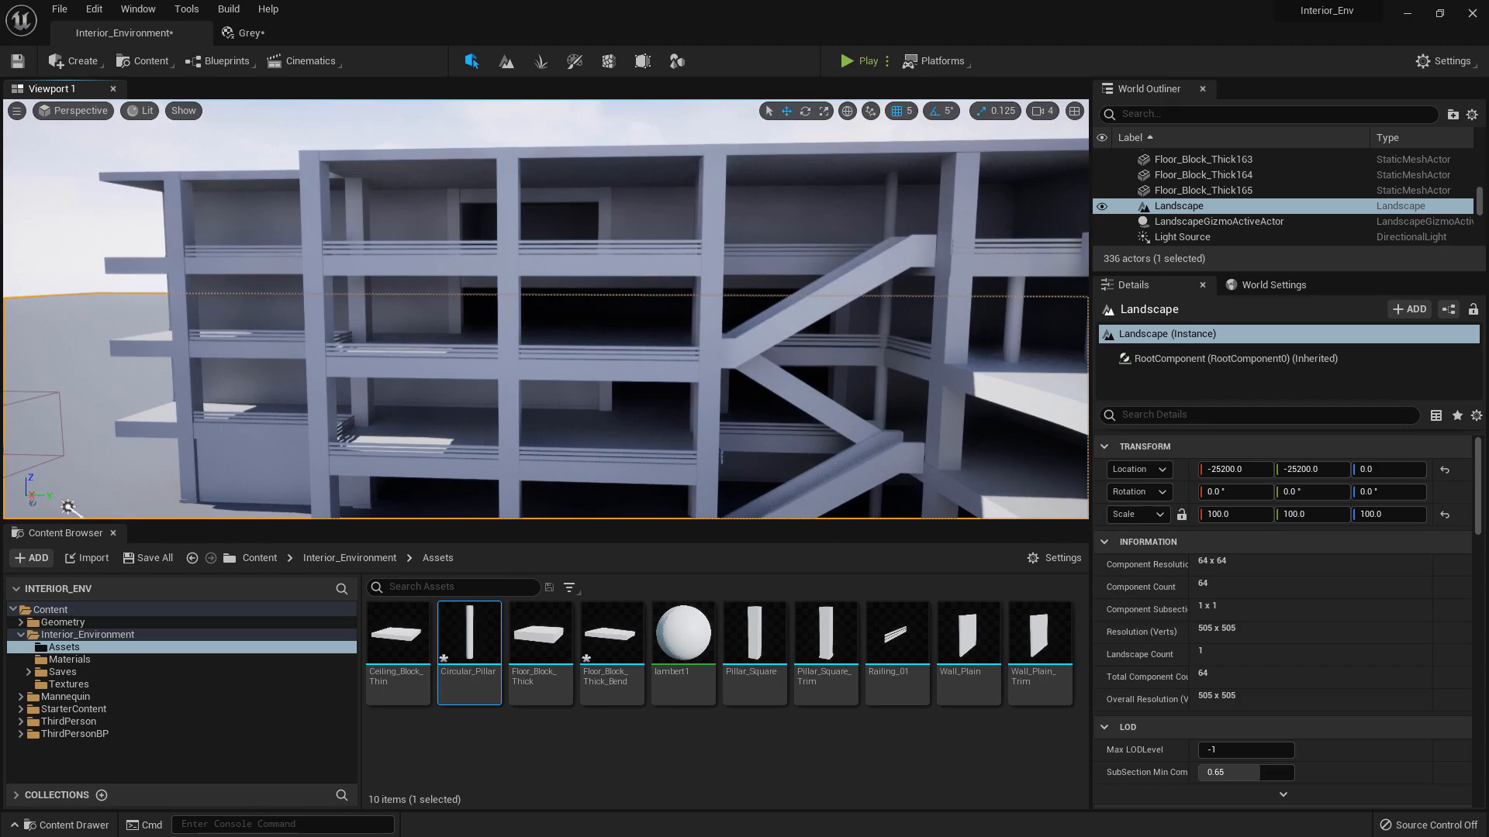
key(w)
right_drag(474, 217, 558, 236)
click(423, 225)
ctrl+click(429, 312)
right_drag(456, 329, 457, 419)
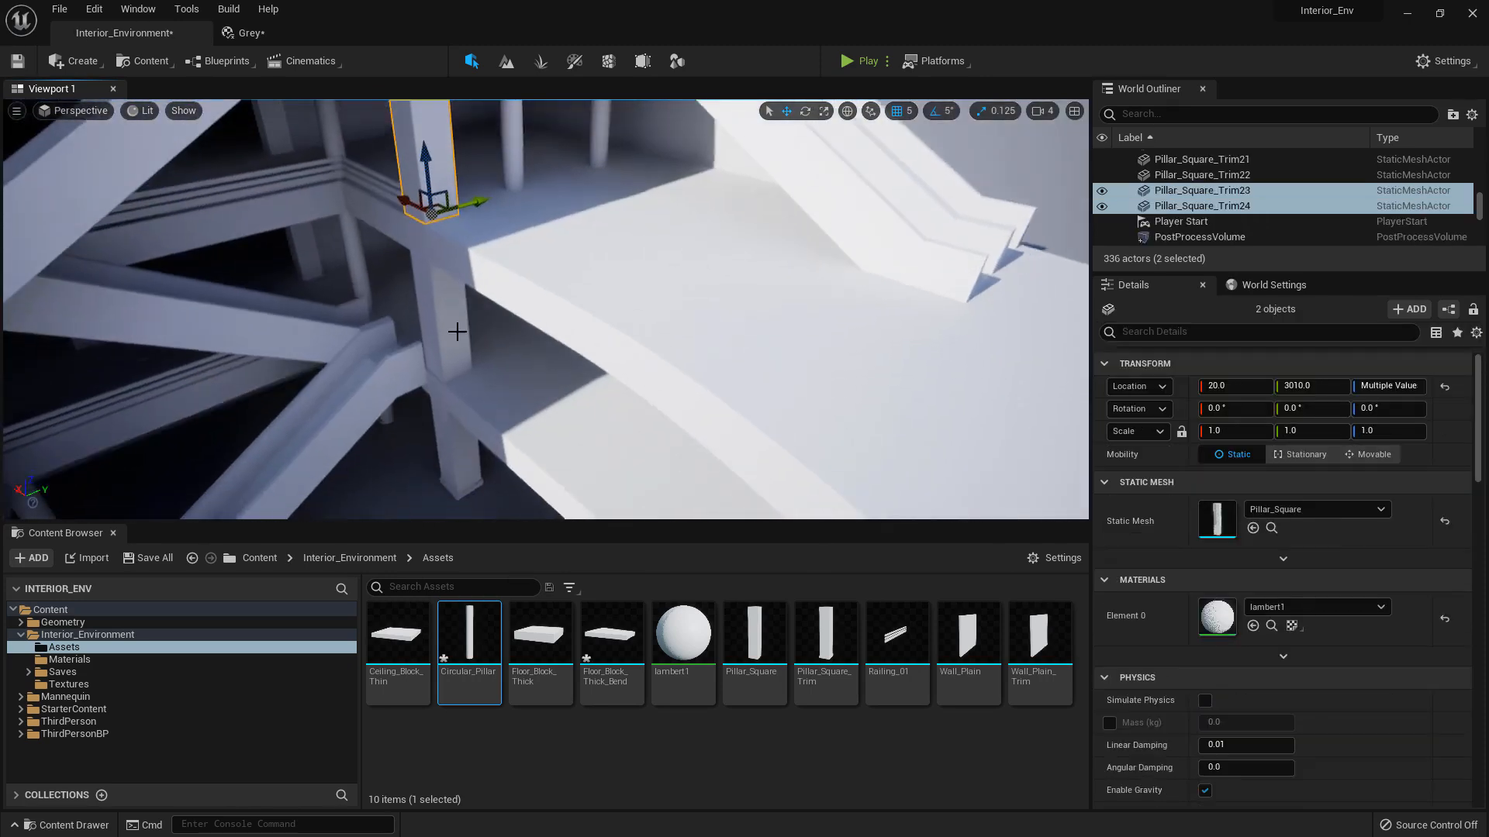
ctrl+click(456, 330)
ctrl+click(467, 435)
key(s)
right_drag(528, 346, 388, 349)
key(ctrl+d)
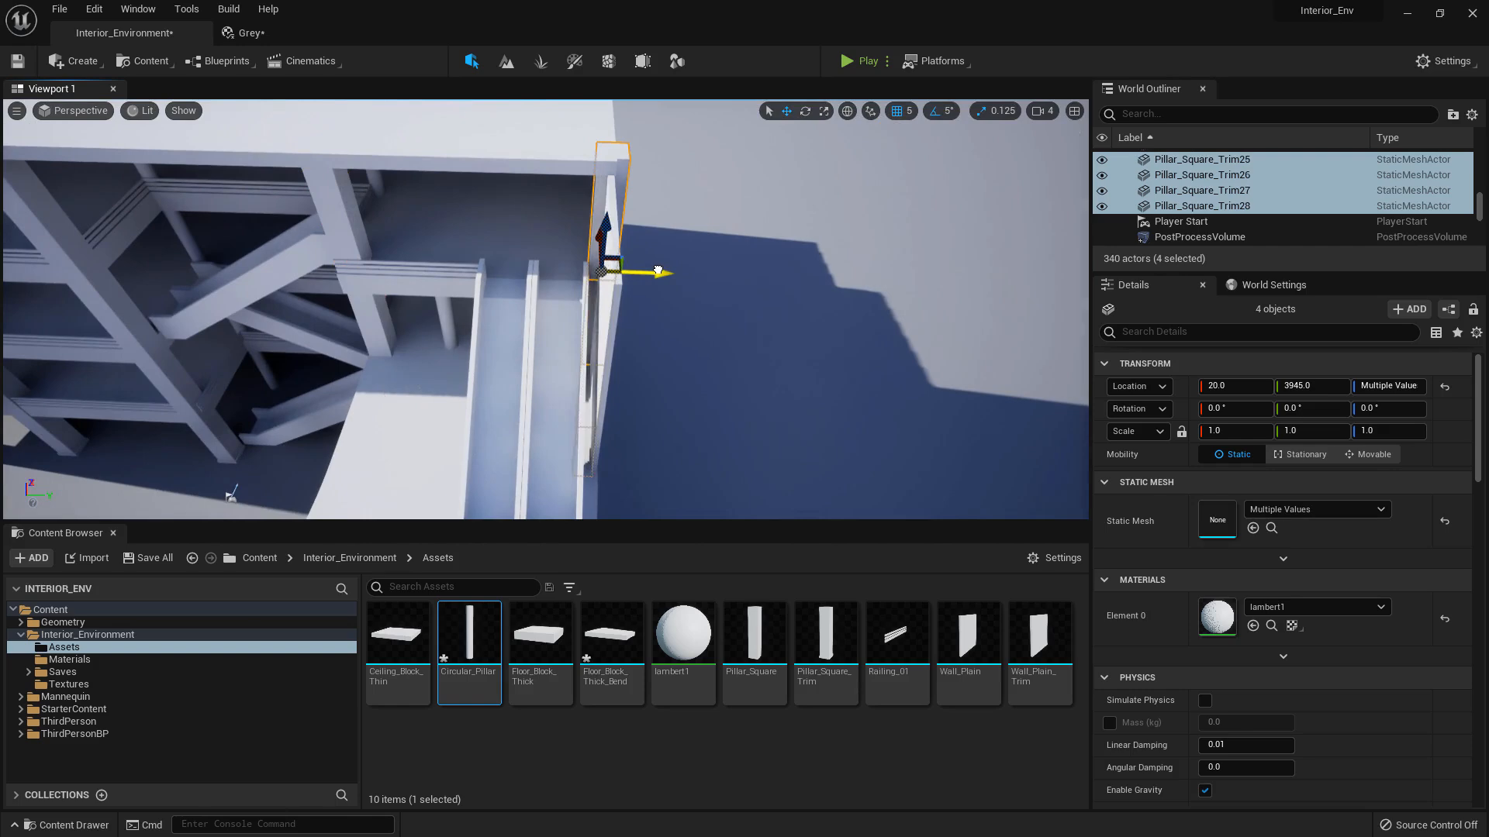
key(w)
Adjust the four copied square pillars against the far end wall, at Y 3940
right_drag(658, 271, 660, 312)
key(d)
right_drag(548, 373, 256, 252)
key(d)
key(q)
right_drag(628, 326, 604, 280)
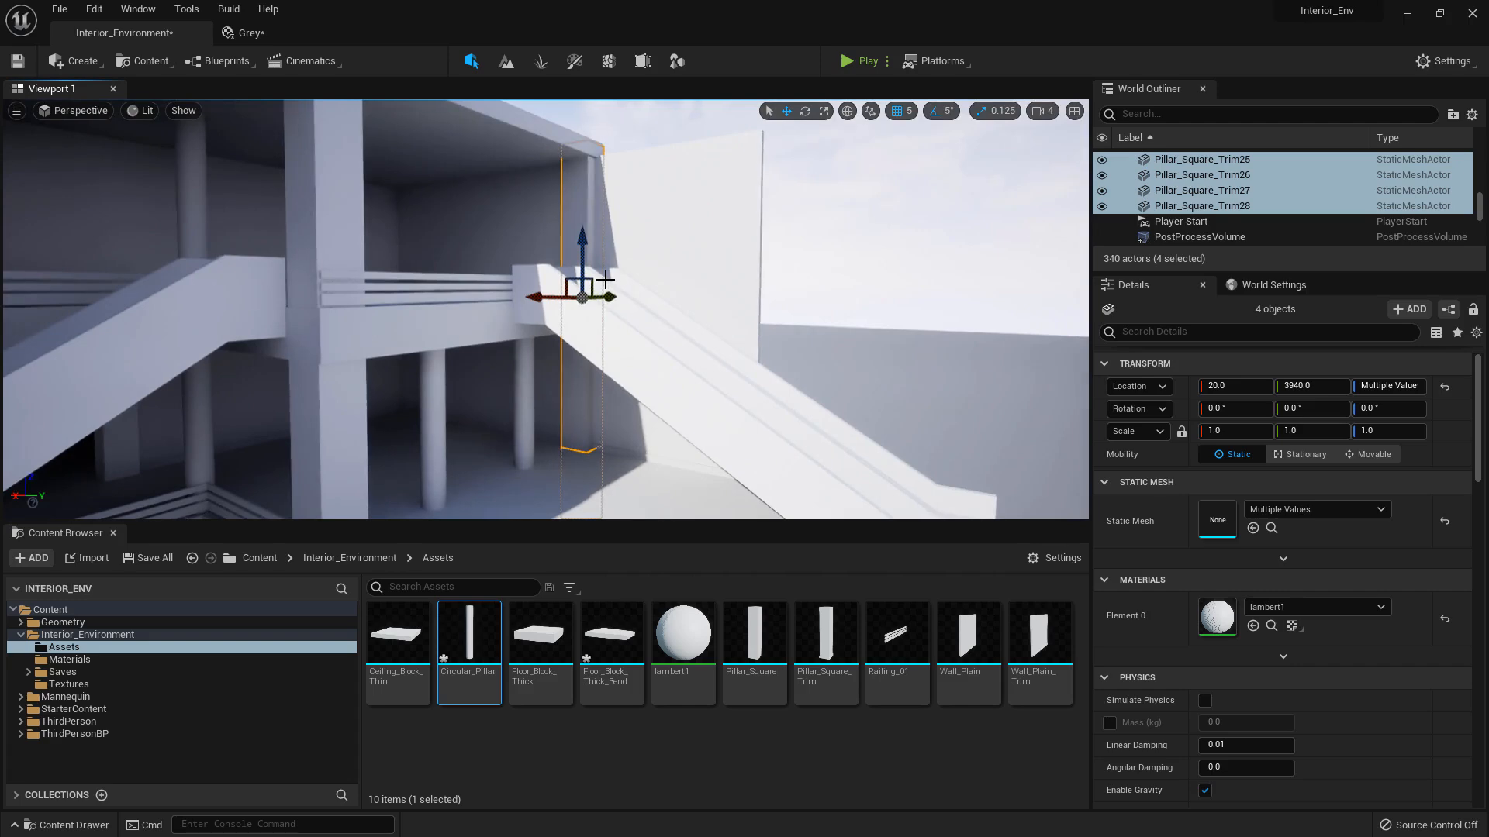
Duplicate the ground-floor back wall panel beside the gap and move the copy to Y 3510 to close the opening
key(s)
right_drag(605, 280, 574, 238)
click(654, 186)
key(s)
key(s)
key(q)
key(w)
click(544, 238)
right_drag(667, 260, 607, 261)
key(d)
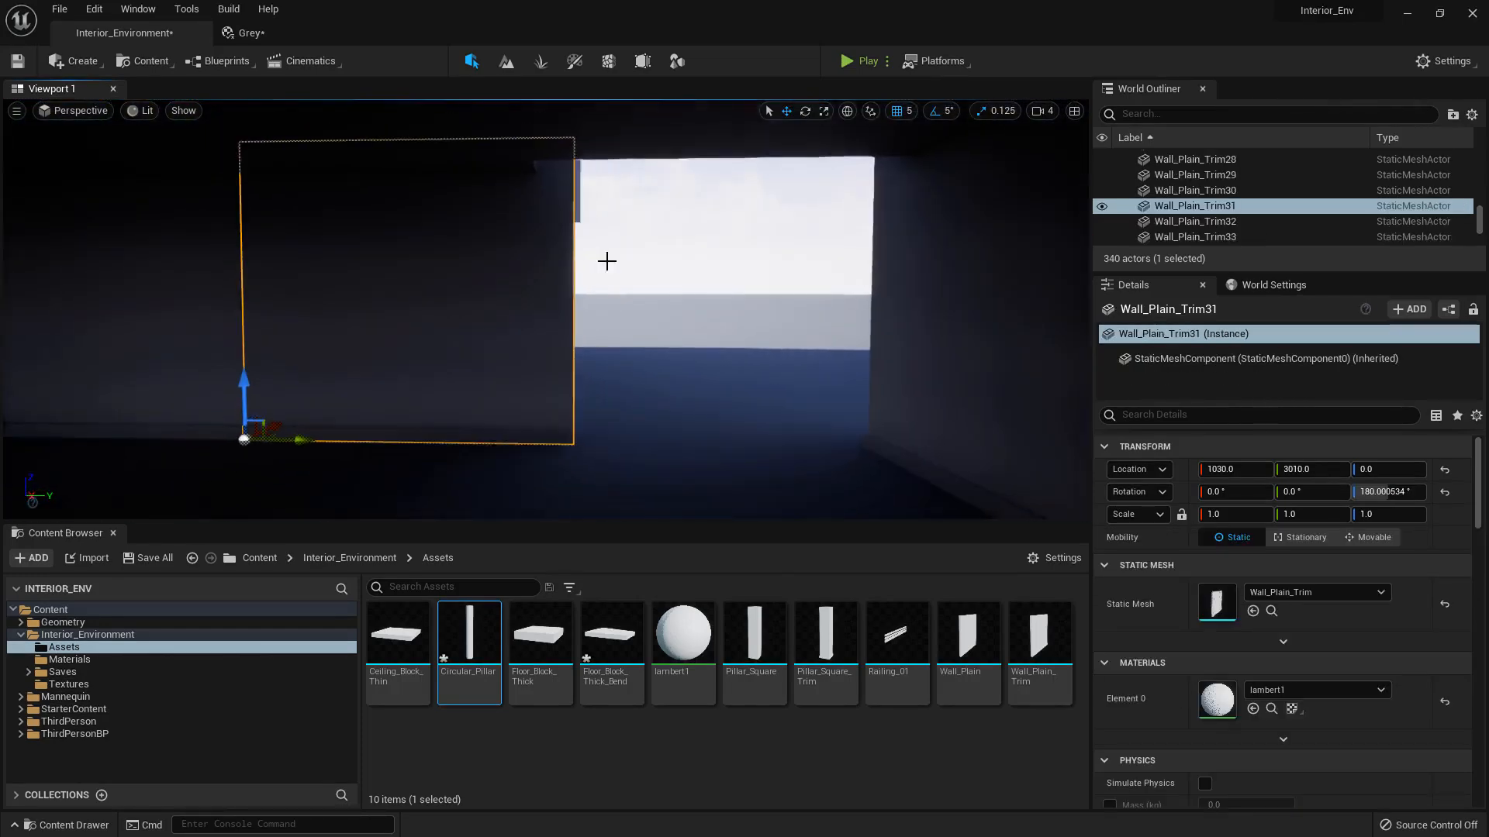
alt+drag(322, 432, 644, 425)
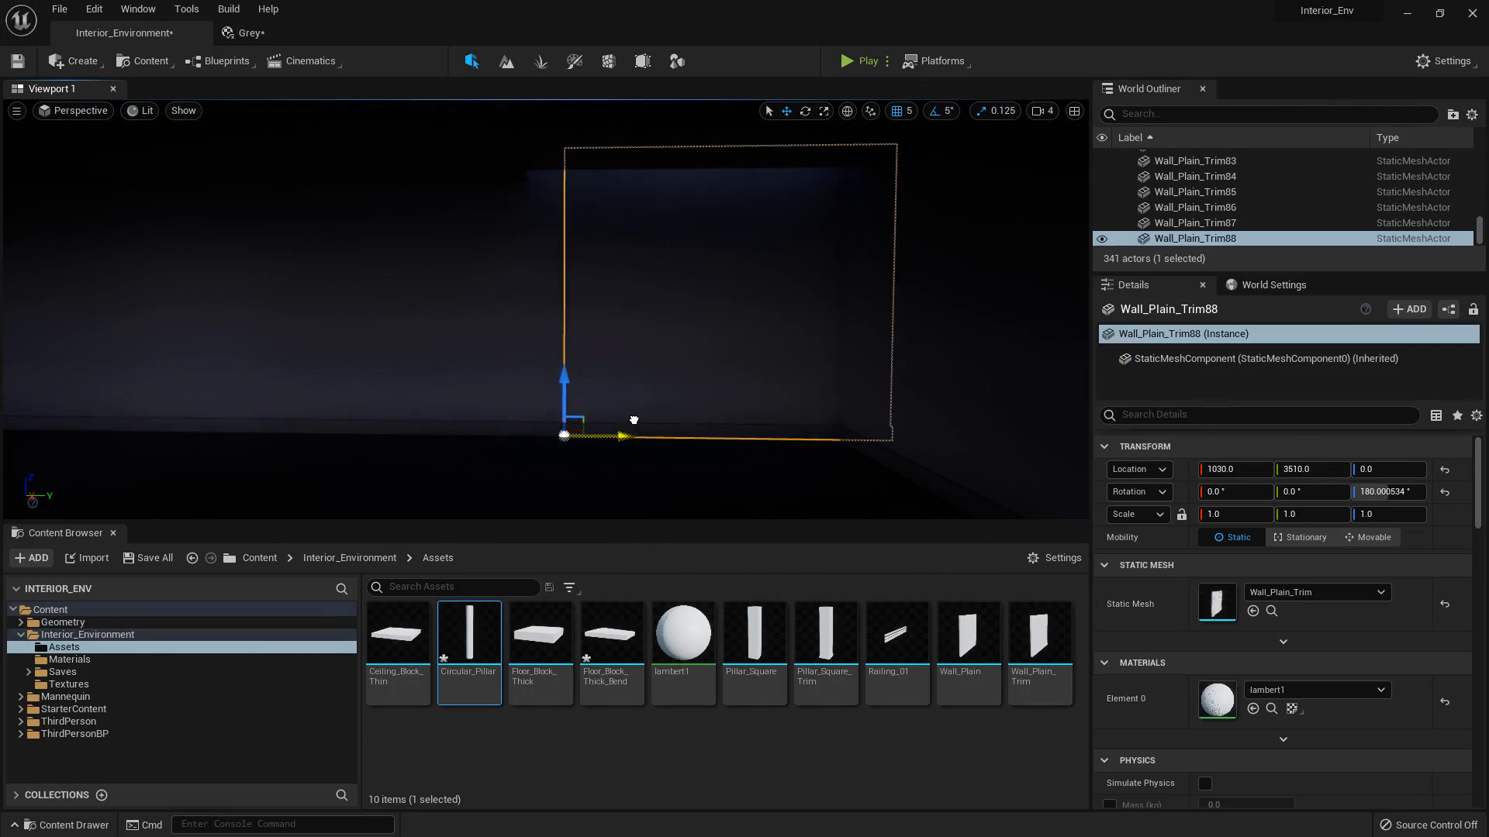
key(s)
right_drag(644, 425, 615, 434)
Examine the trimmed end-wall panels on the ground and first upper floors and compare their positions and alignment
click(644, 426)
click(615, 316)
right_drag(615, 315, 570, 312)
key(w)
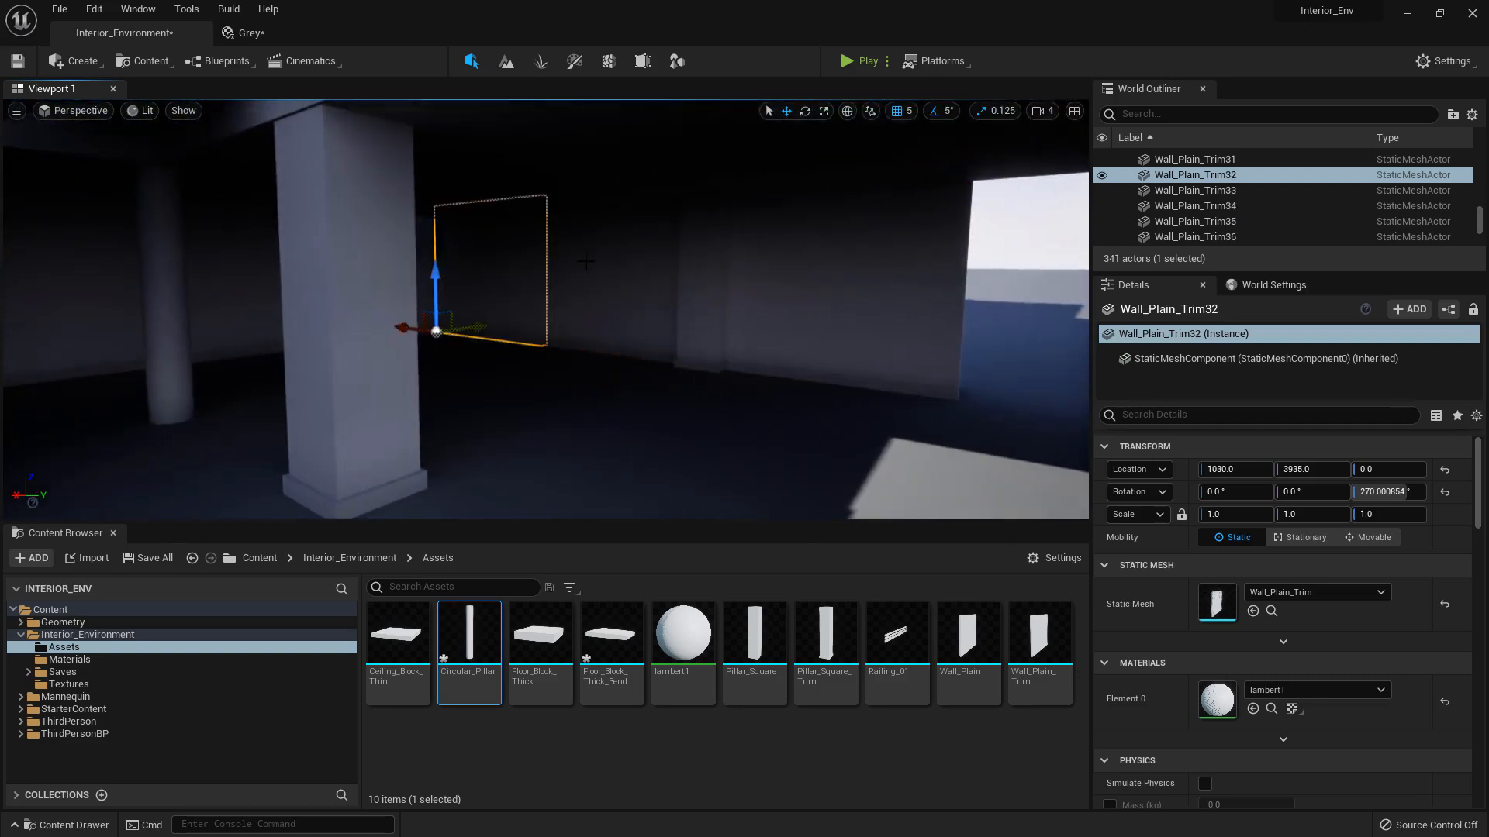
click(794, 256)
key(e)
right_drag(794, 257, 787, 260)
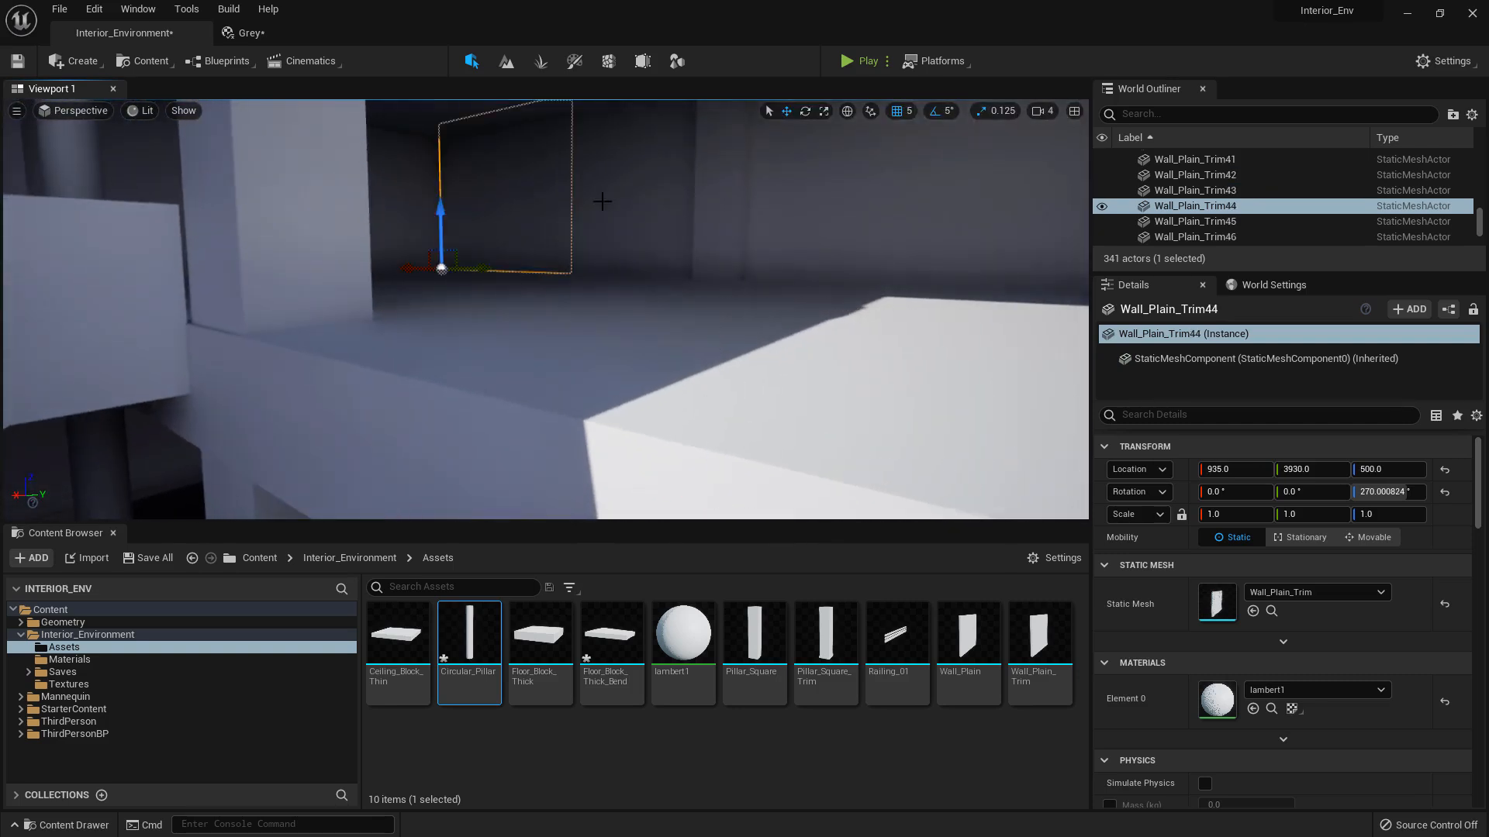
click(818, 209)
key(s)
right_drag(817, 208, 818, 214)
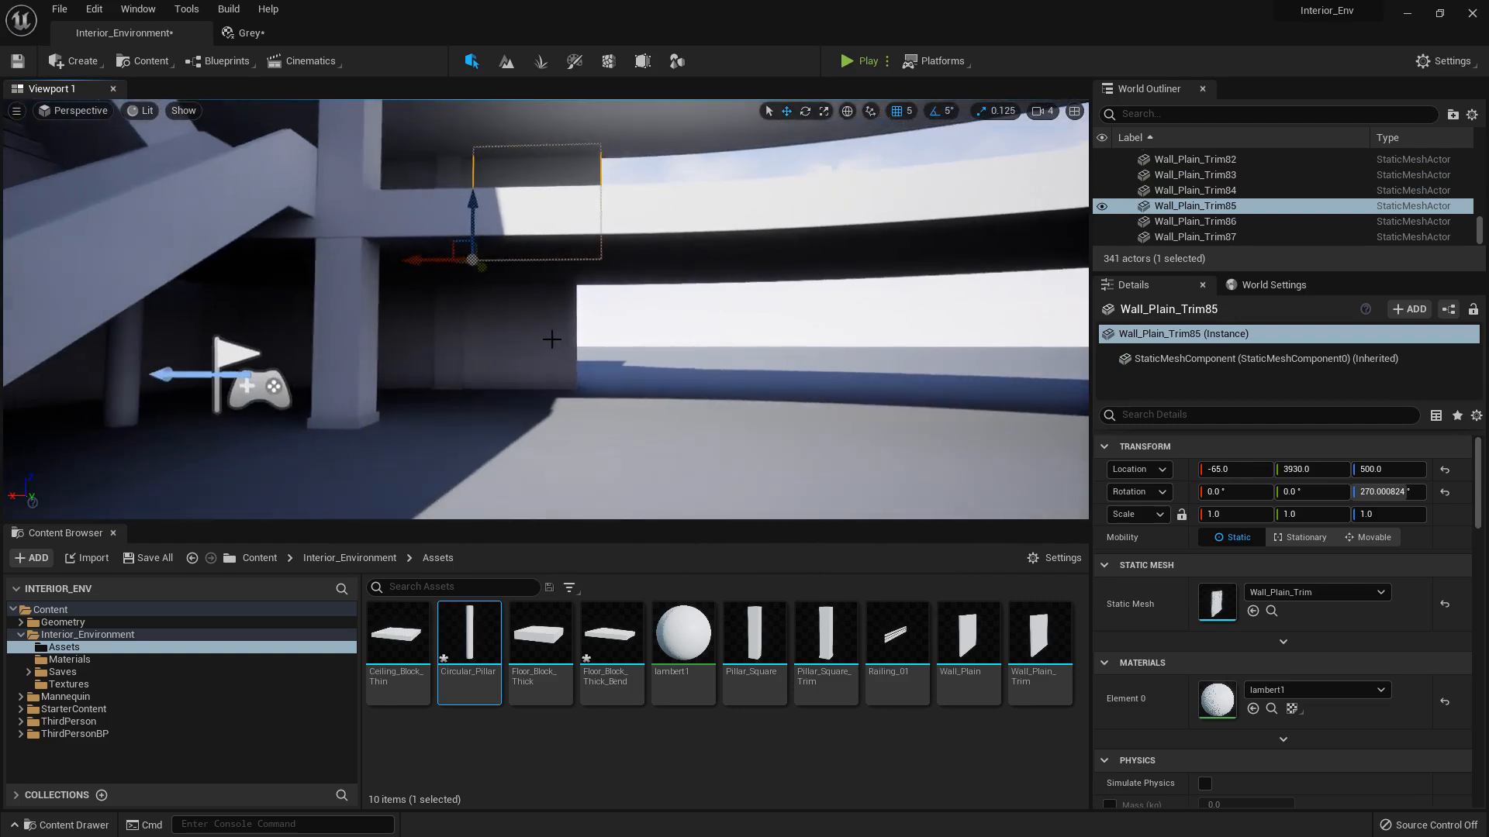
key(e)
mouse_move(574, 310)
right_down()
mouse_move(572, 341)
mouse_move(574, 322)
right_up()
click(581, 298)
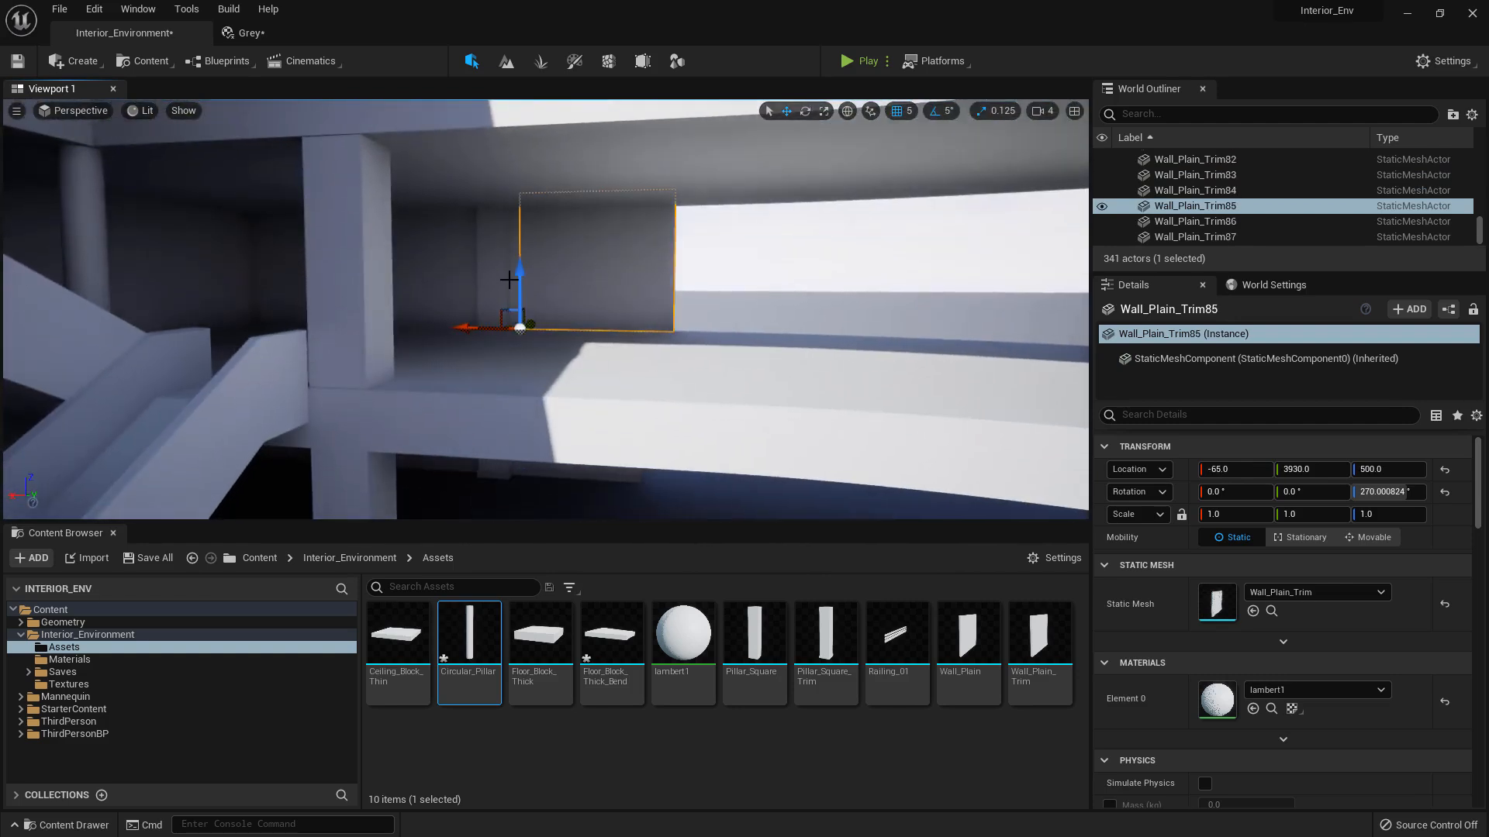
click(431, 311)
key(q)
right_drag(432, 311, 419, 314)
Move the outermost ground-floor end-wall panel along X to about -25, and select the matching panel on the floor above
click(604, 311)
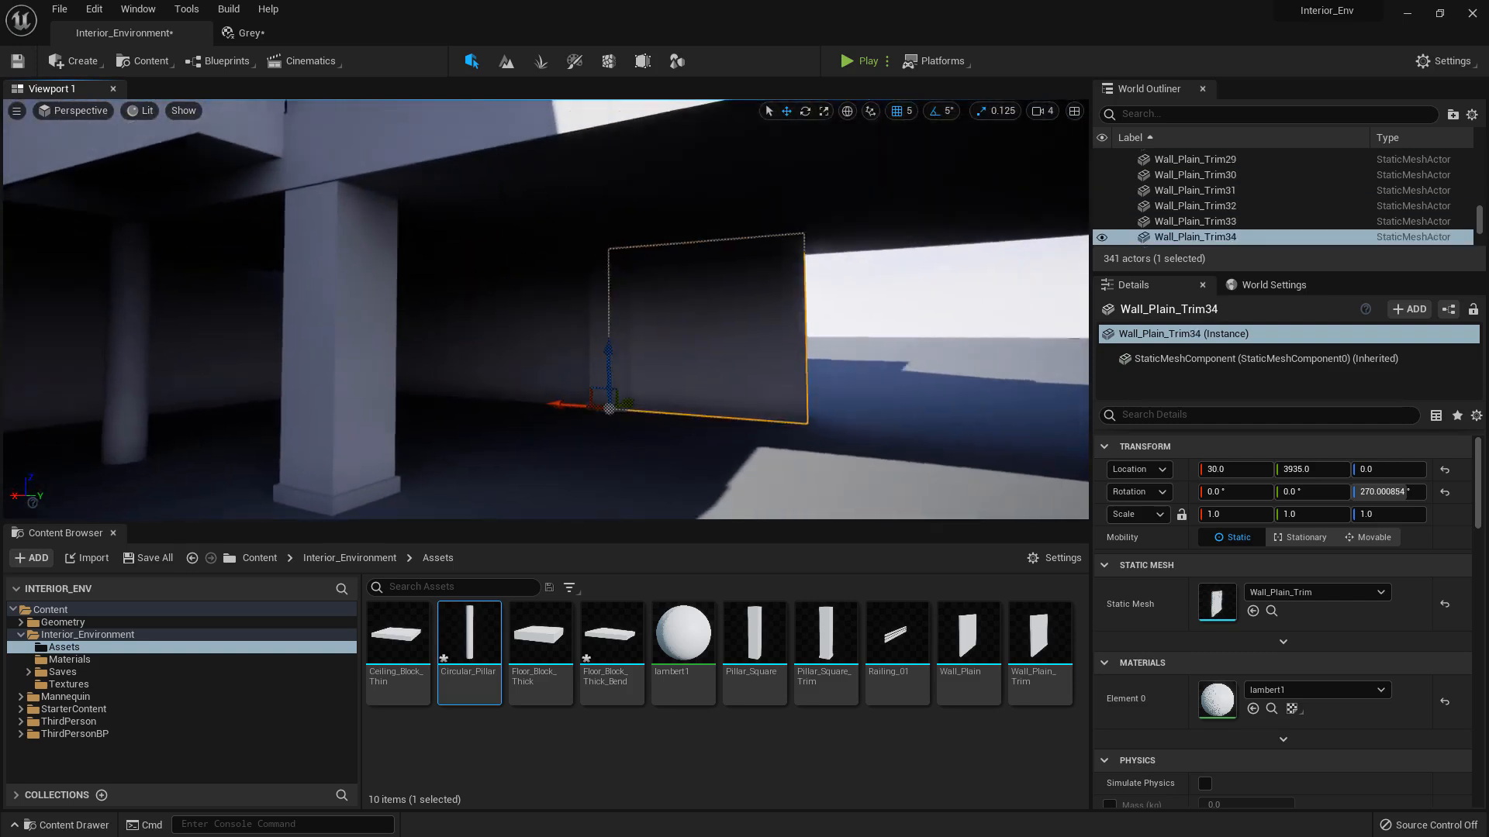
right_drag(604, 311, 671, 295)
click(673, 294)
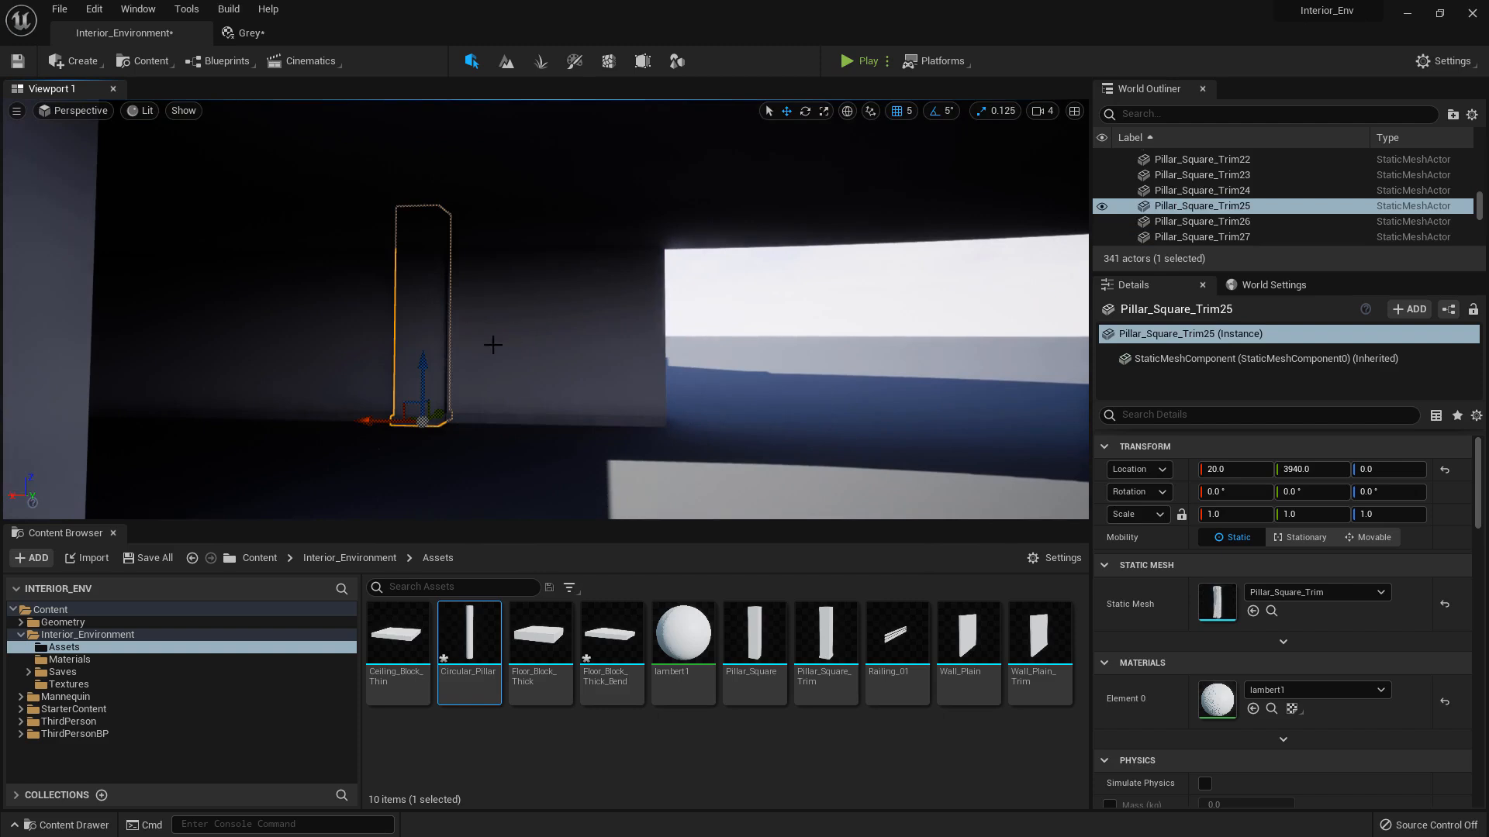
right_drag(494, 344, 585, 316)
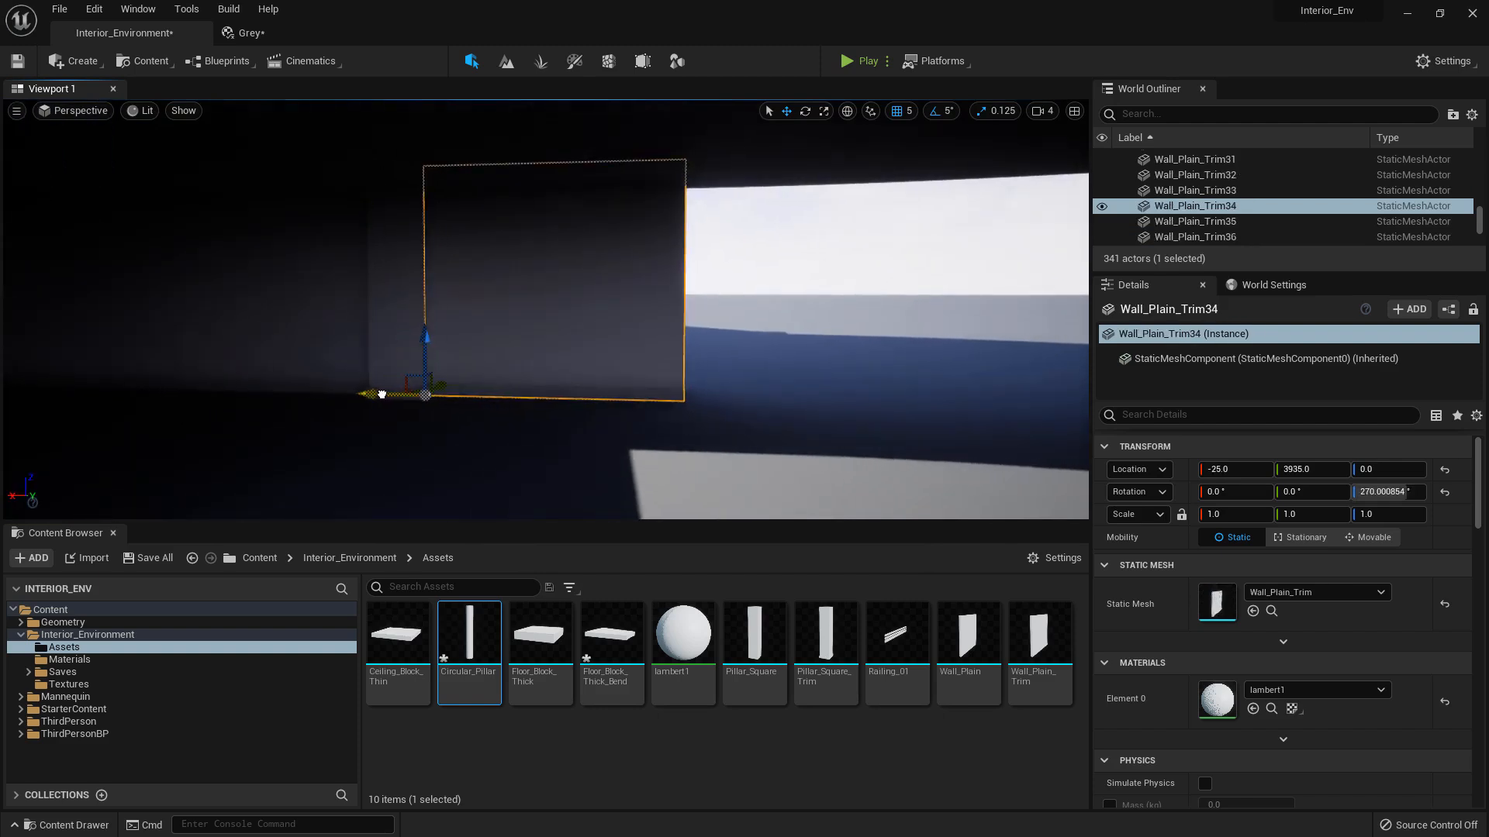
click(828, 312)
right_drag(827, 312, 459, 444)
click(546, 293)
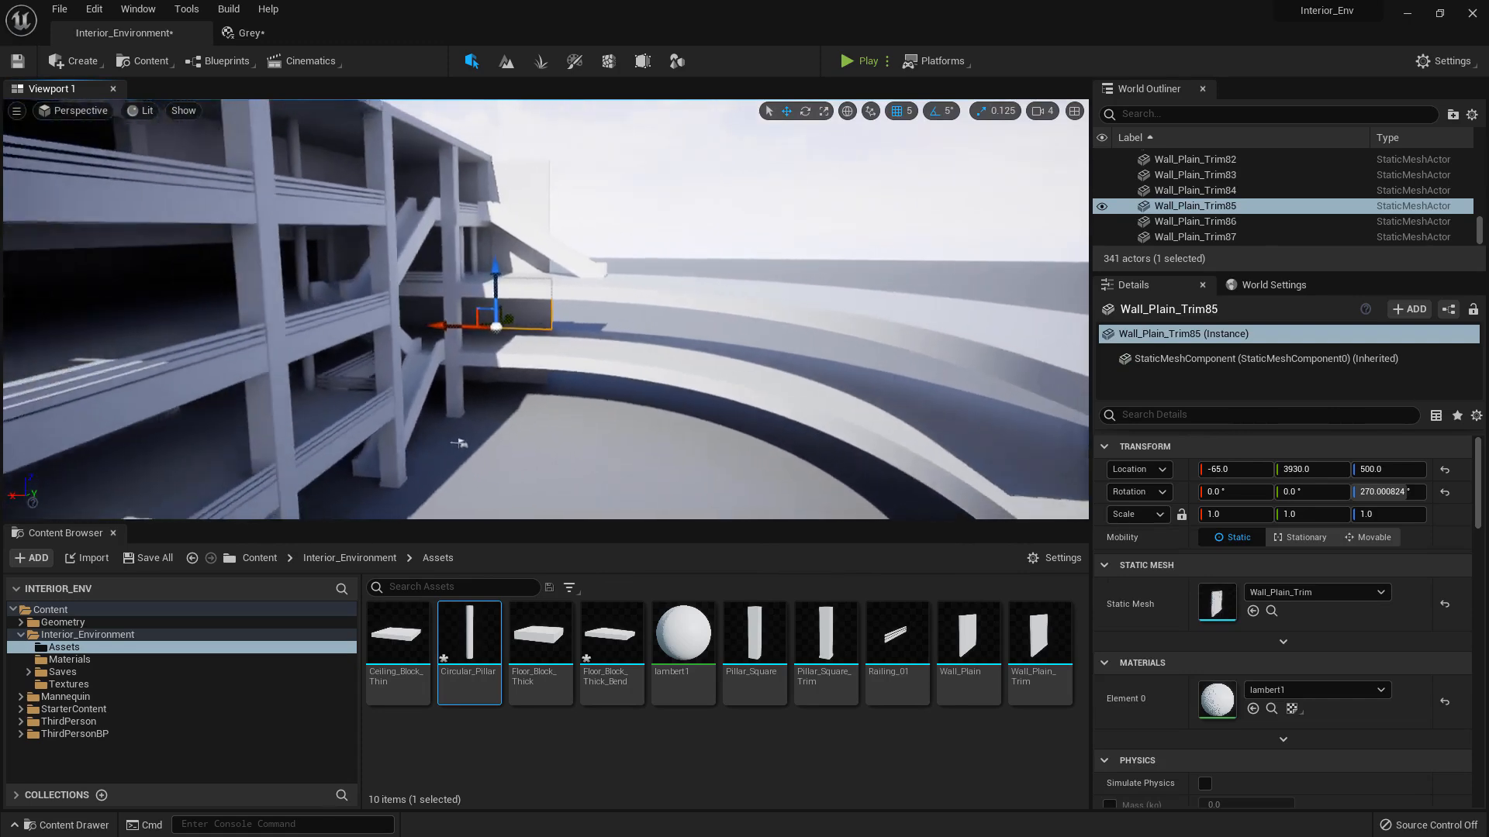
mouse_move(682, 307)
right_down()
mouse_move(822, 309)
mouse_move(682, 307)
right_up()
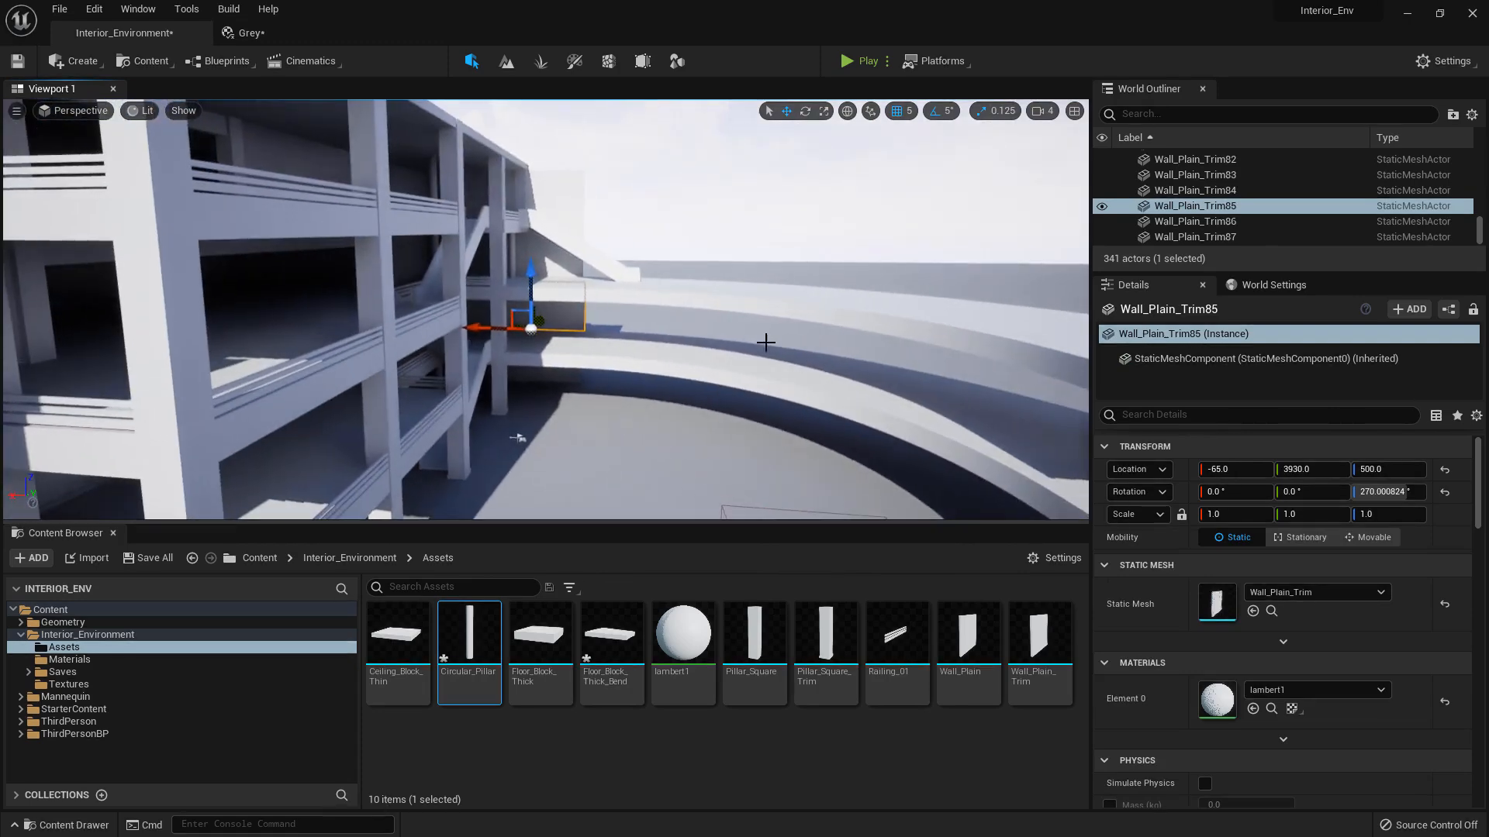